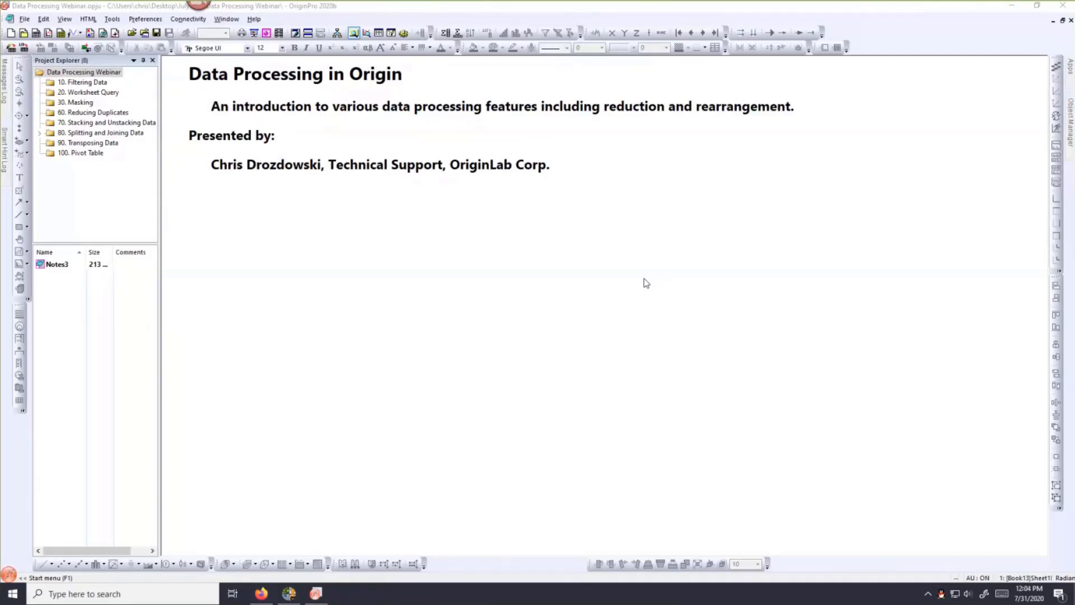
# - Open the 10. Filtering Data folder and enlarge both the Book1 worksheet window and the Graph1 window, repositioning the graph
pyautogui.click(98, 84)
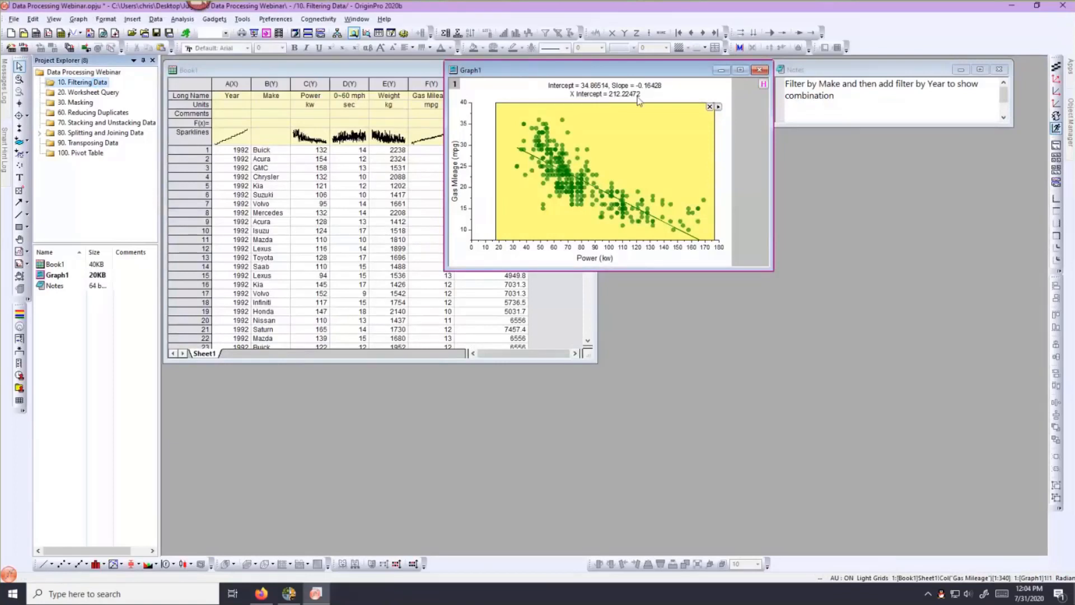
pyautogui.moveTo(508, 69); pyautogui.dragTo(637, 97)
pyautogui.moveTo(598, 362); pyautogui.dragTo(636, 442)
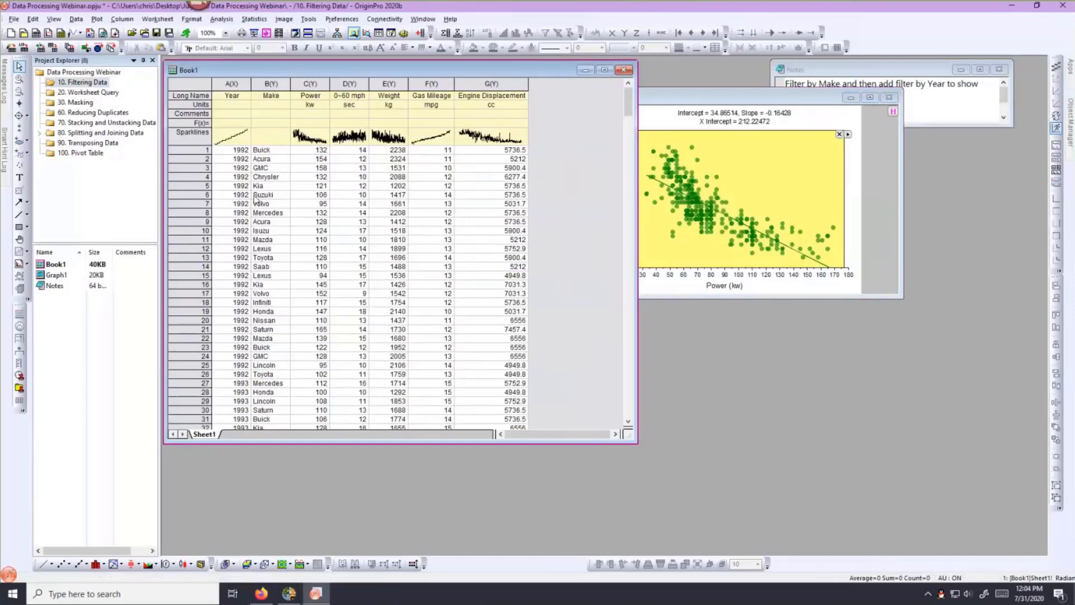
pyautogui.click(688, 102)
pyautogui.moveTo(680, 102); pyautogui.dragTo(532, 98)
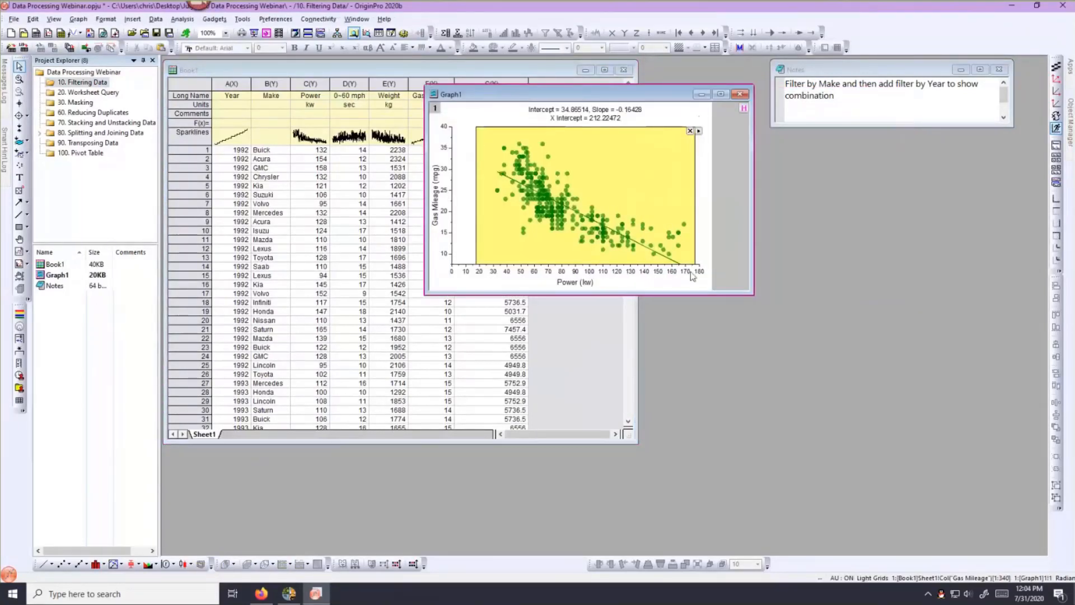
pyautogui.moveTo(769, 315); pyautogui.dragTo(880, 397)
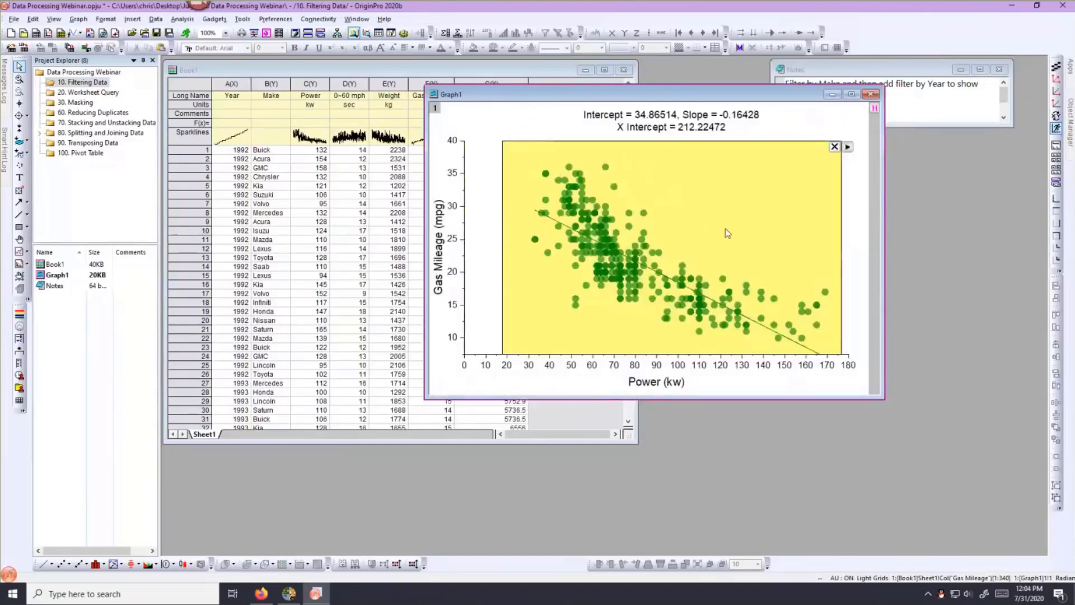
# - Pull the upper edge of the graph's yellow analysis region back to about 171 kW and move the graph off the worksheet data
pyautogui.click(724, 229)
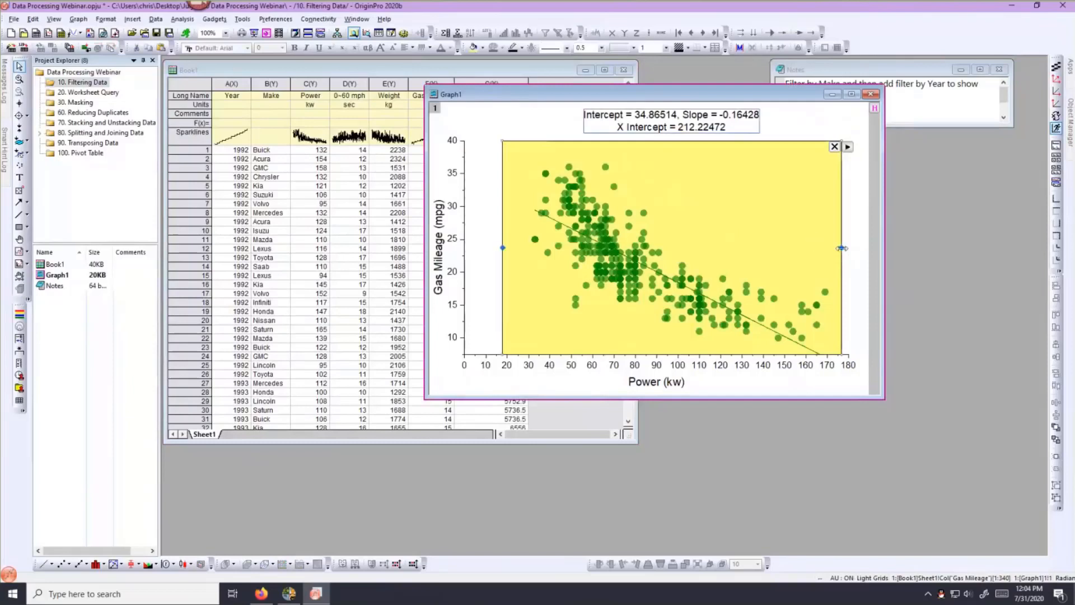
pyautogui.moveTo(841, 248)
pyautogui.mouseDown()
pyautogui.moveTo(810, 248)
pyautogui.moveTo(831, 248)
pyautogui.mouseUp()
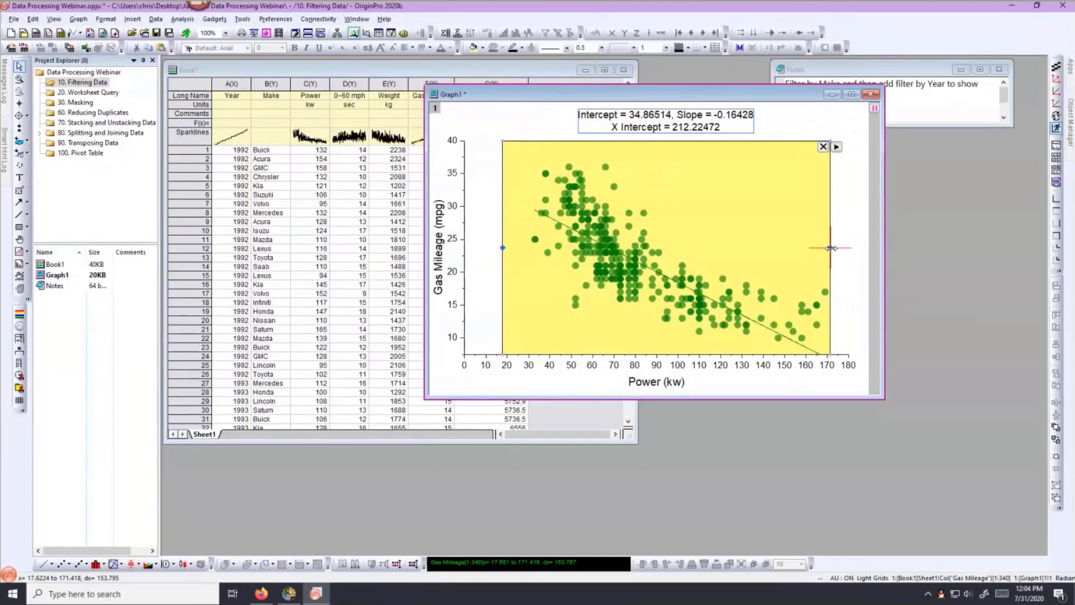
pyautogui.moveTo(505, 98); pyautogui.dragTo(579, 199)
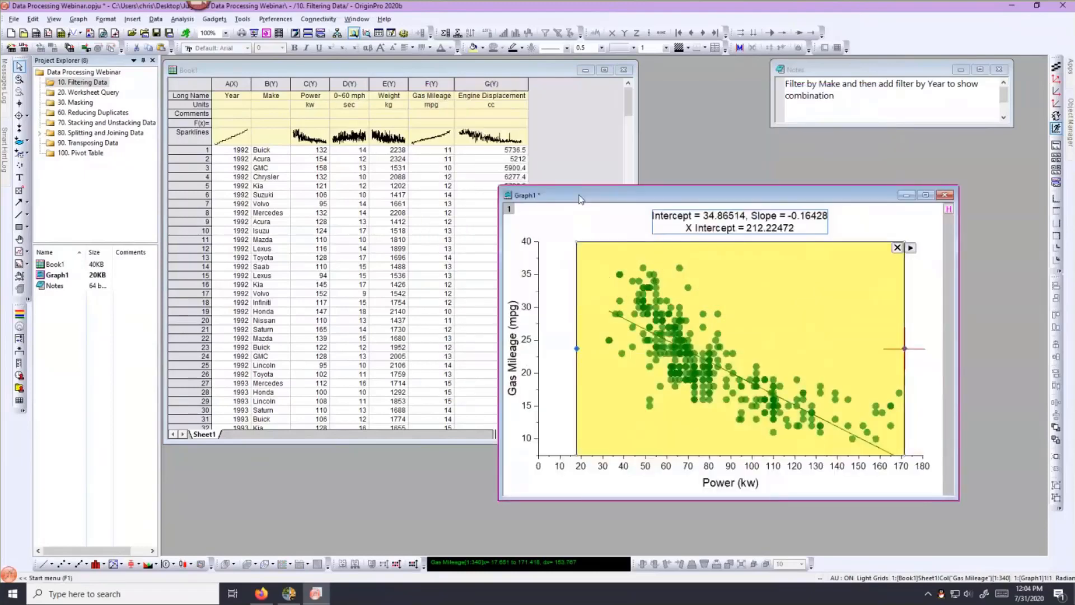
# - Add a data filter to the Make column of Book1 and arrange the graph beside the worksheet
pyautogui.click(303, 70)
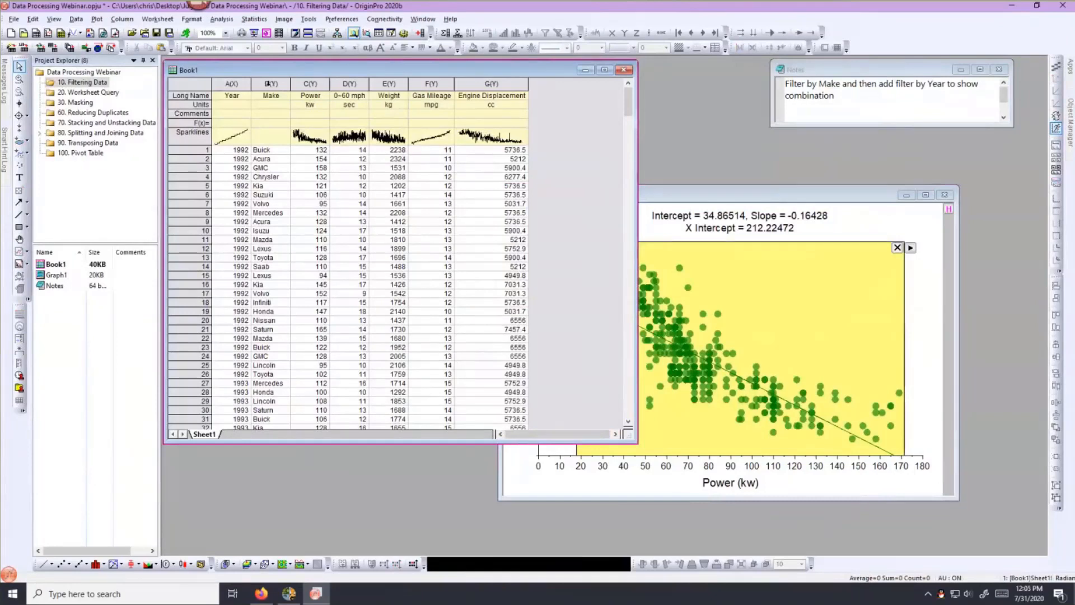
pyautogui.click(270, 84)
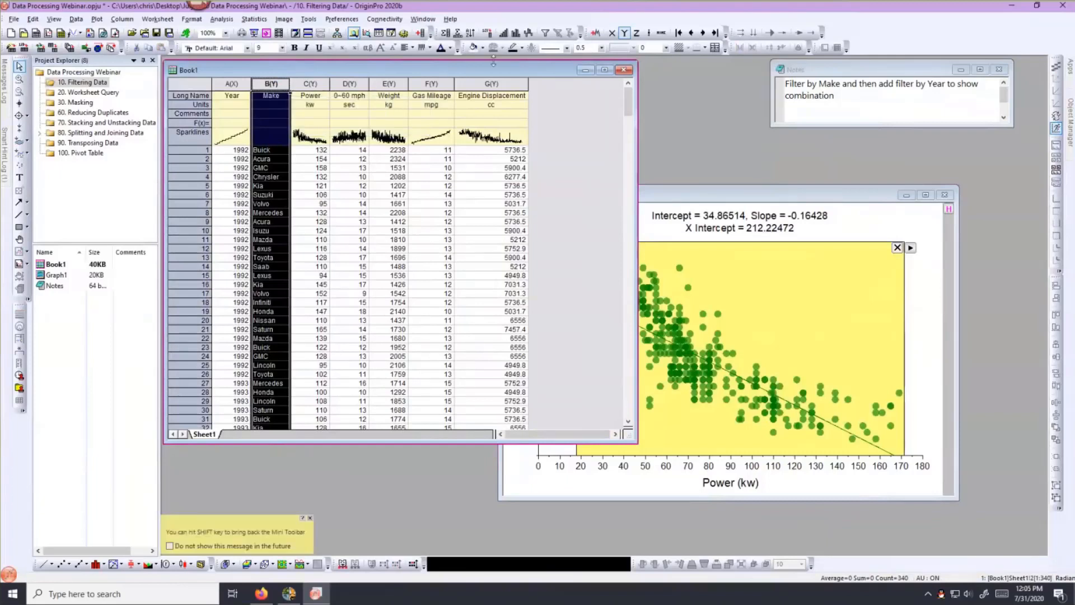
pyautogui.click(545, 34)
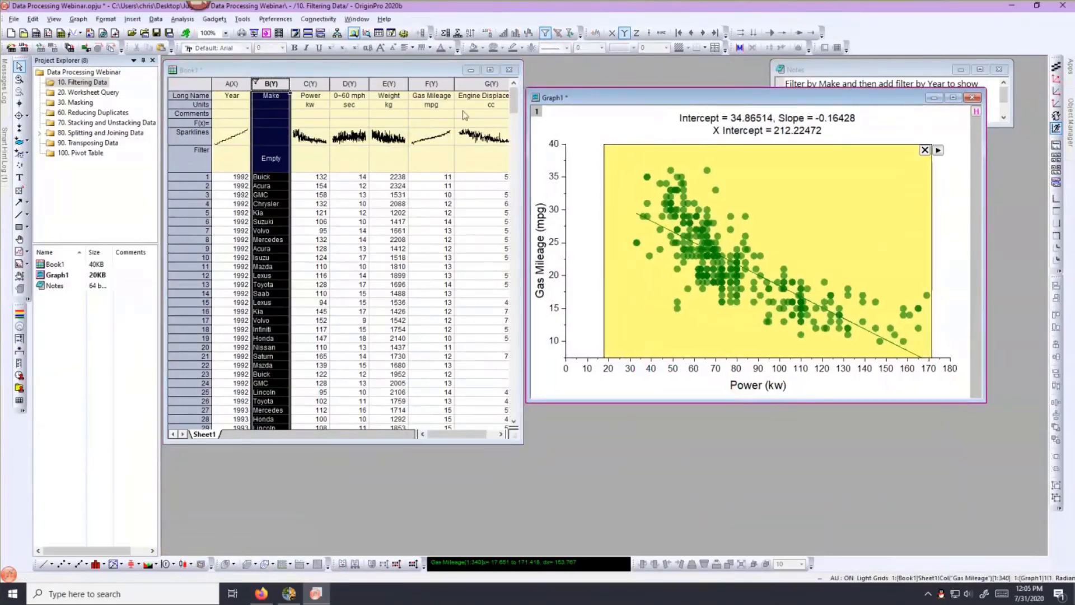
pyautogui.moveTo(512, 97)
pyautogui.mouseDown()
pyautogui.moveTo(512, 110)
pyautogui.moveTo(512, 97)
pyautogui.mouseUp()
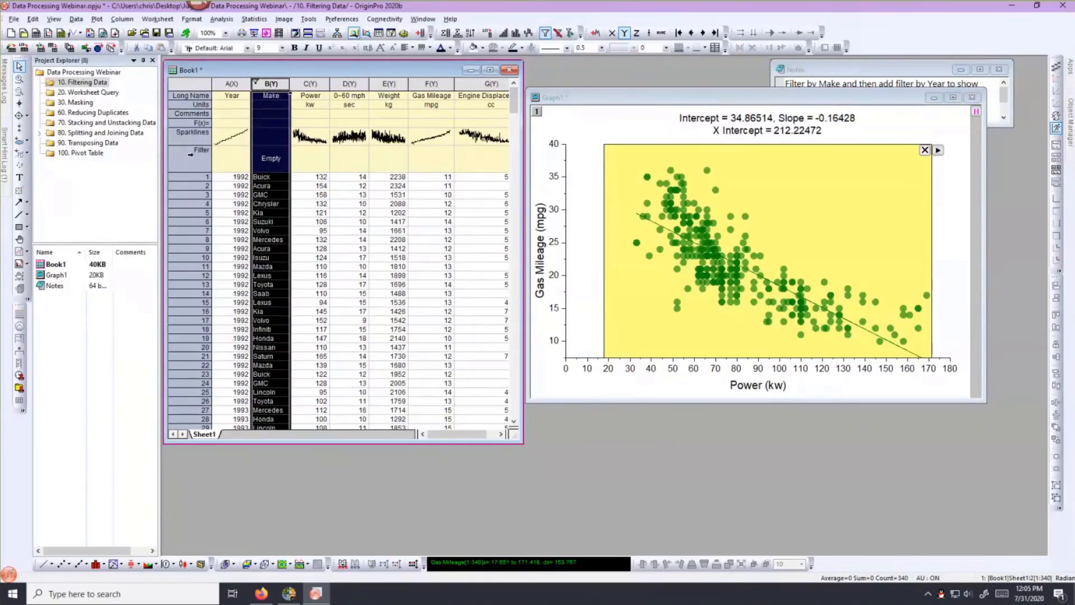
# - Clear every make in the Make column's custom filter and apply it, keeping the dialog off the graph
pyautogui.click(275, 164)
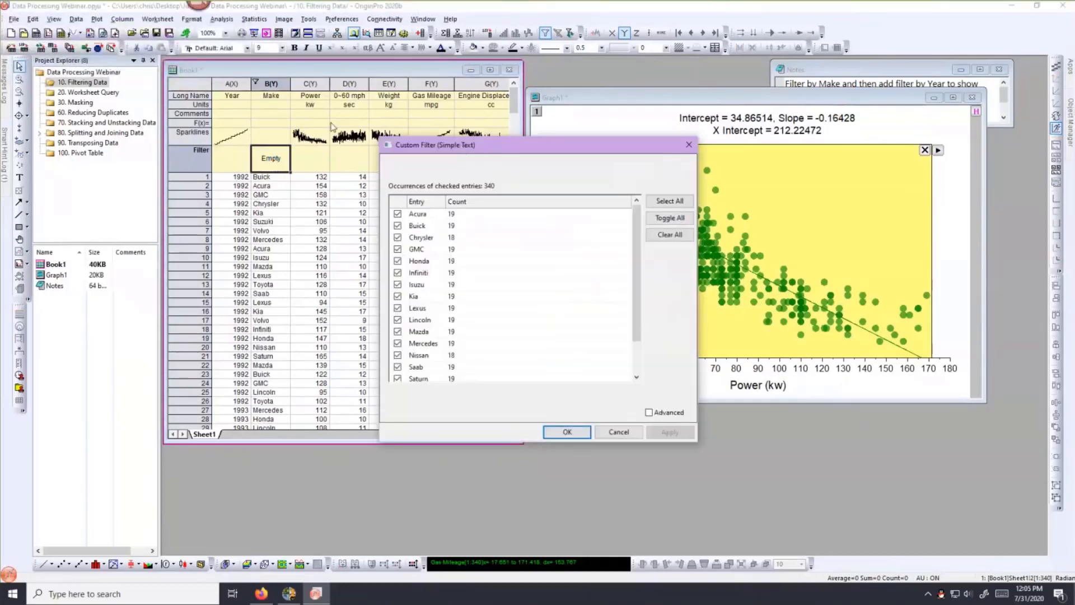
pyautogui.moveTo(407, 144); pyautogui.dragTo(208, 79)
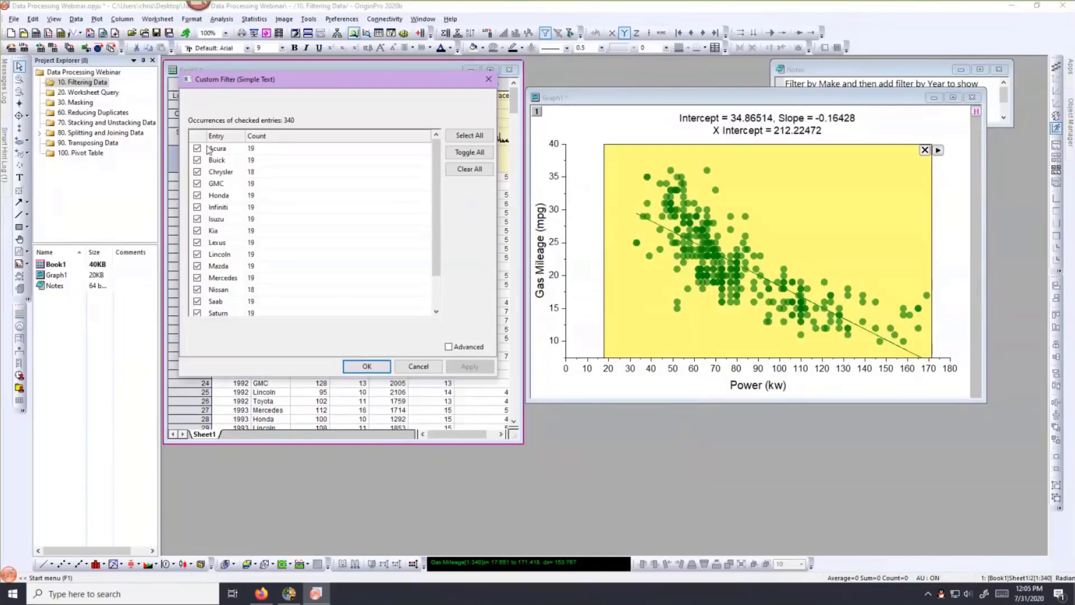
pyautogui.click(454, 172)
pyautogui.click(457, 367)
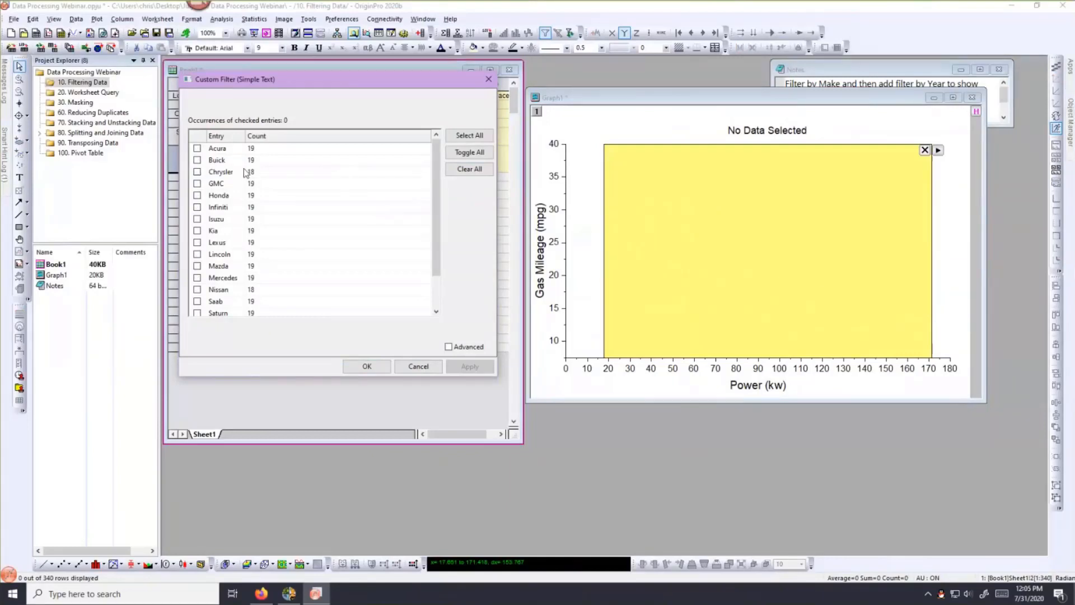
# - Include Buick, Chrysler, GMC, Lincoln and Saturn in the Make filter and apply it
pyautogui.click(197, 160)
pyautogui.click(197, 172)
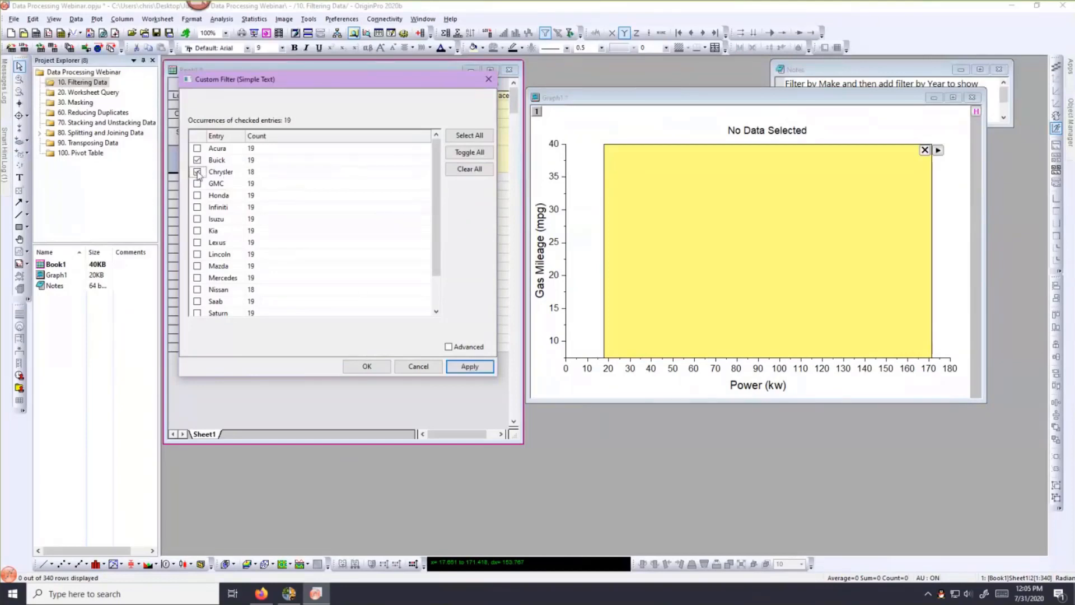
pyautogui.click(197, 185)
pyautogui.click(197, 255)
pyautogui.scroll(-2, 364, 263)
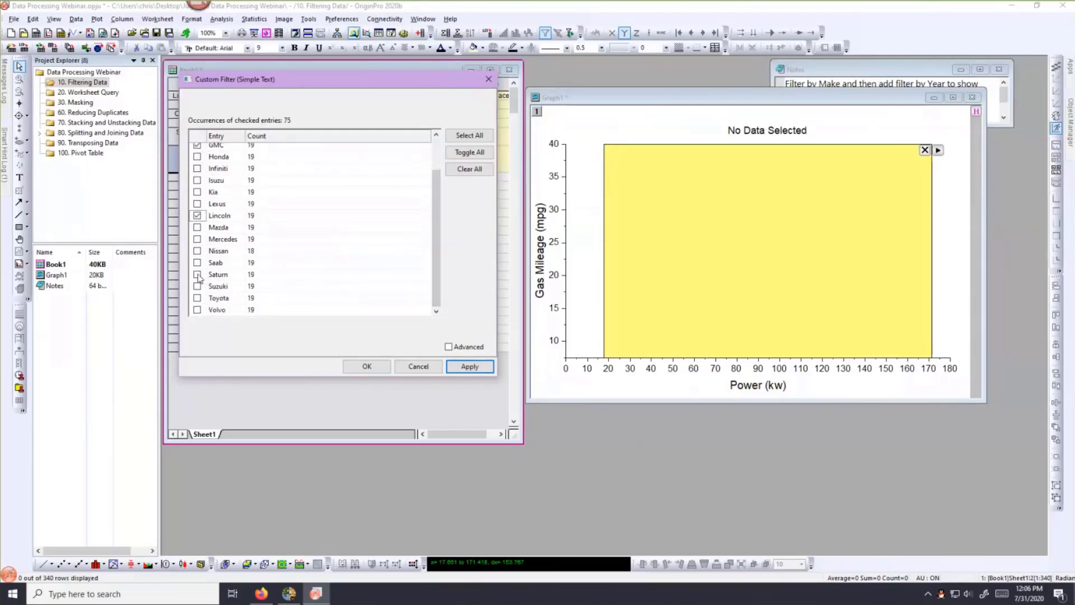
pyautogui.click(197, 274)
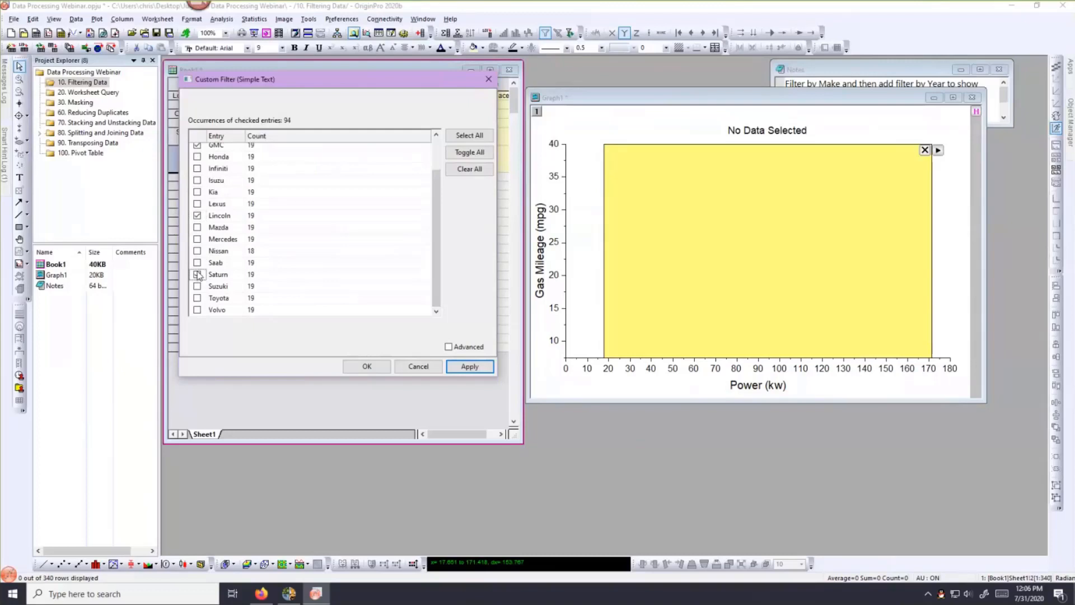
pyautogui.click(469, 365)
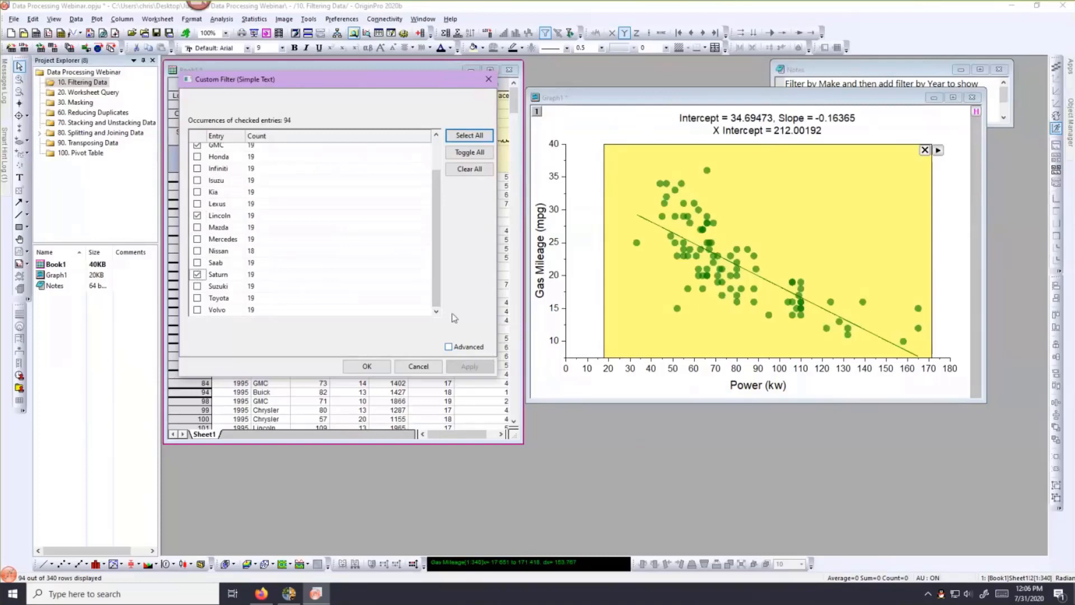
# - Clear the chosen makes, include only Acura in the Make filter and apply it
pyautogui.moveTo(435, 247); pyautogui.dragTo(436, 217)
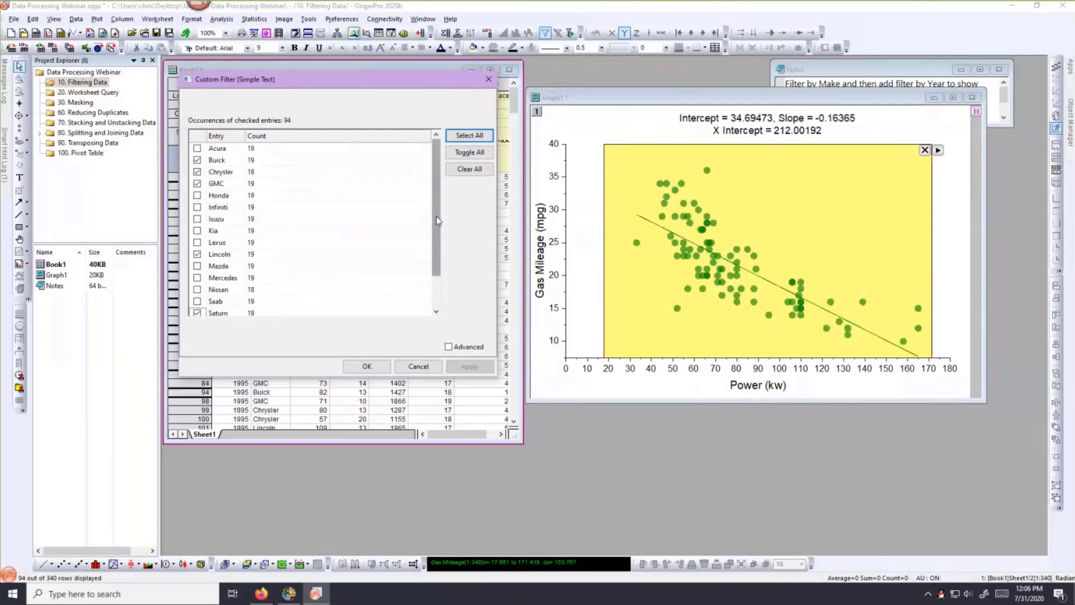
pyautogui.click(469, 169)
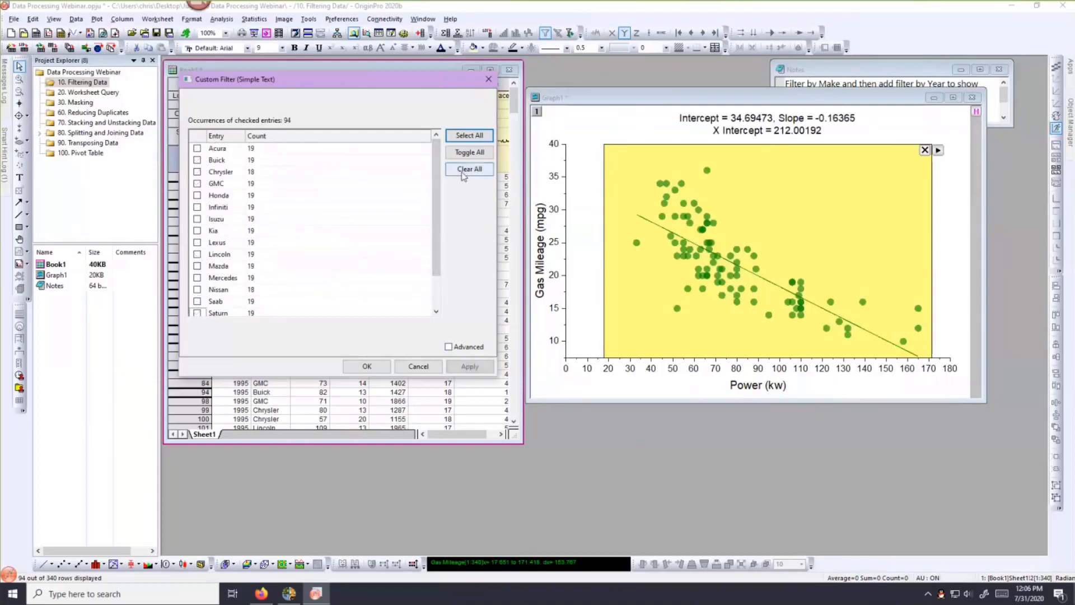
pyautogui.click(197, 149)
pyautogui.click(471, 370)
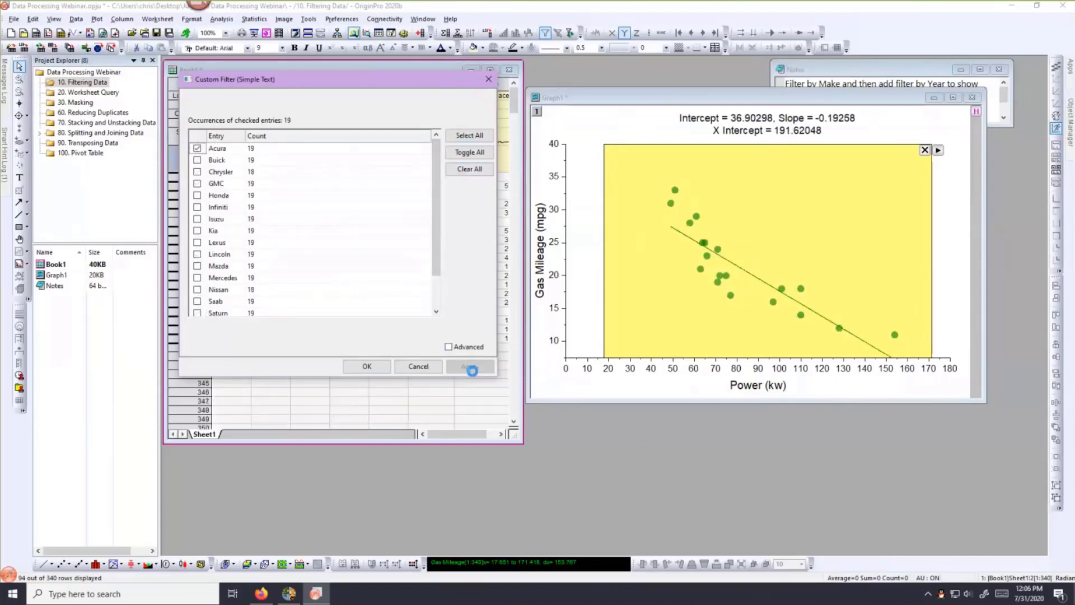
# - Add Buick to the Make filter alongside Acura and accept the custom filter
pyautogui.click(197, 160)
pyautogui.click(379, 364)
pyautogui.click(369, 365)
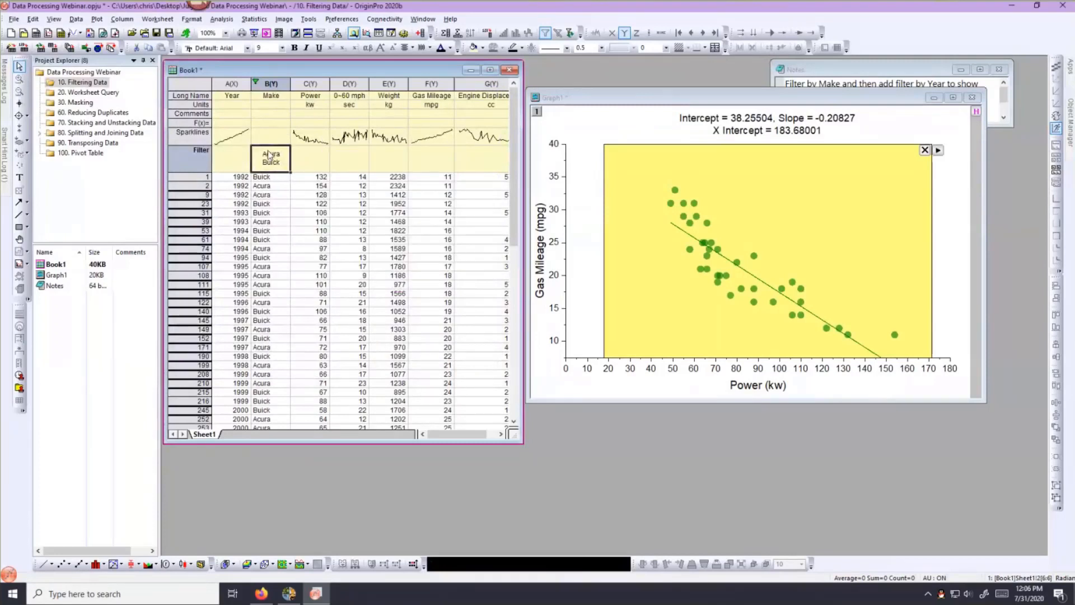
# - Change the Make column's filter to show only GMC, Infiniti and Kia
pyautogui.moveTo(256, 85)
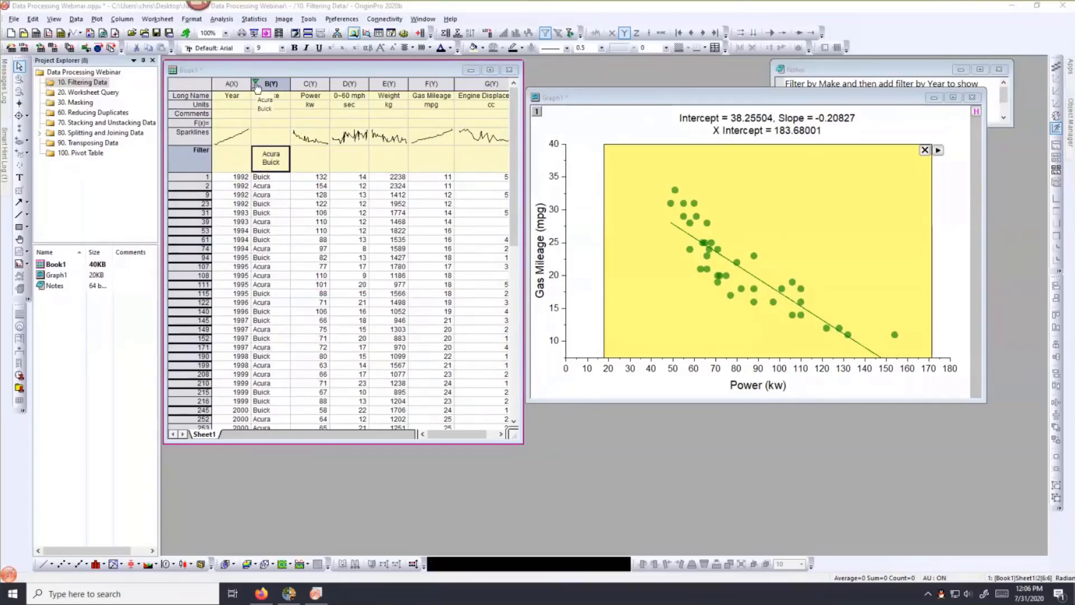
pyautogui.click(254, 84)
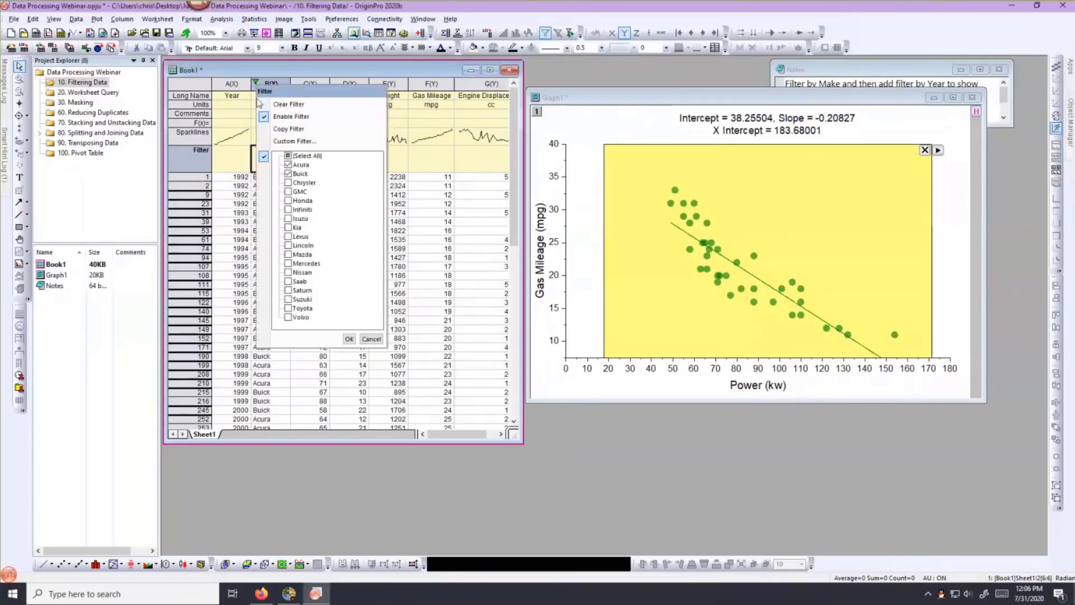
pyautogui.click(288, 156)
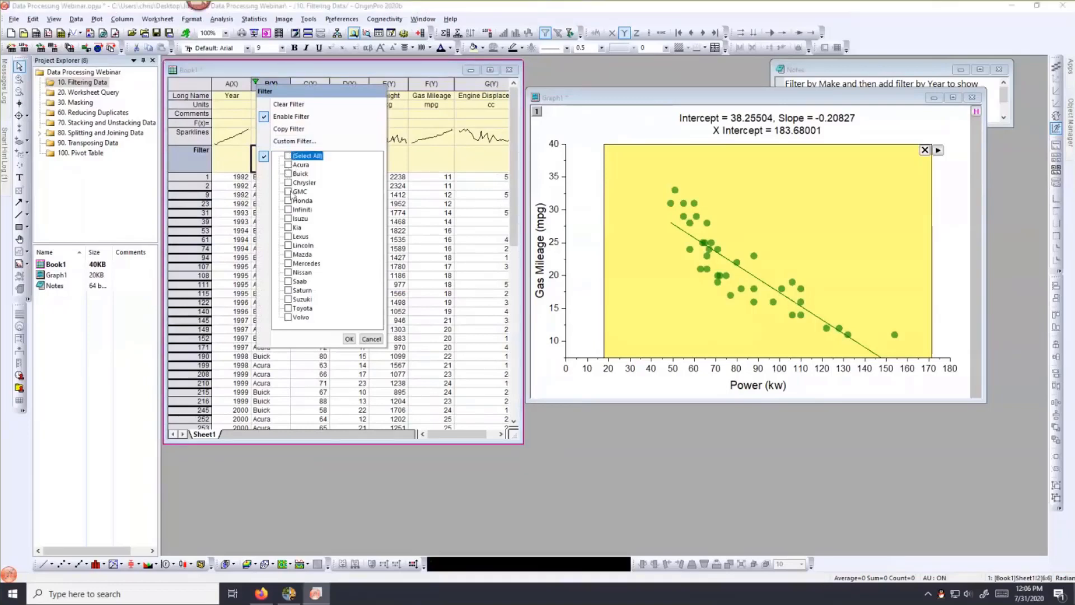
pyautogui.click(289, 191)
pyautogui.click(289, 210)
pyautogui.click(288, 228)
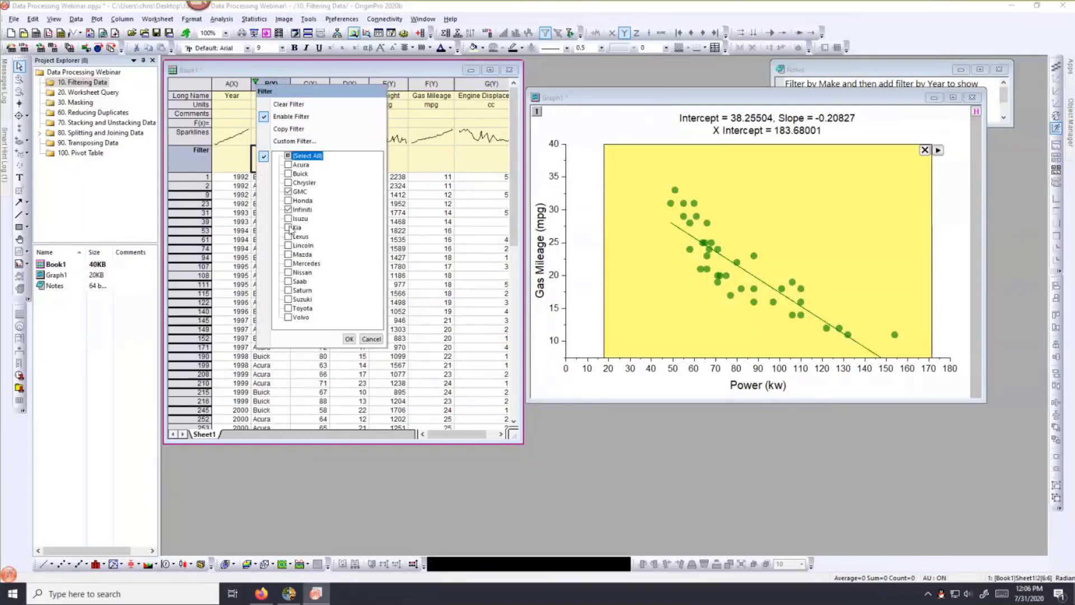
pyautogui.click(349, 339)
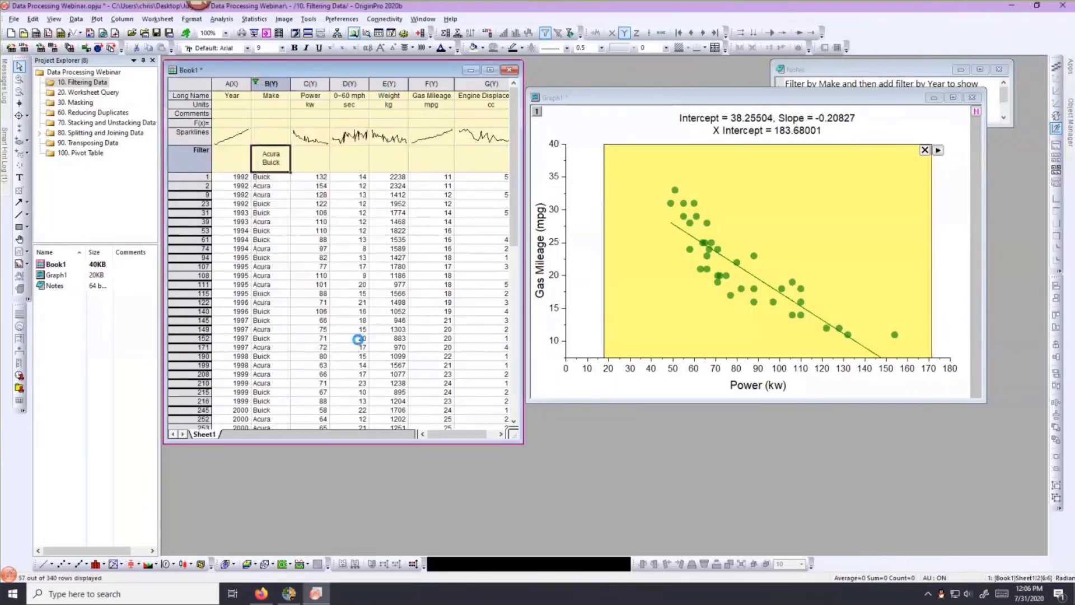
# - Disable the Make column's filter to bring back all rows, and enable it again
pyautogui.click(255, 83)
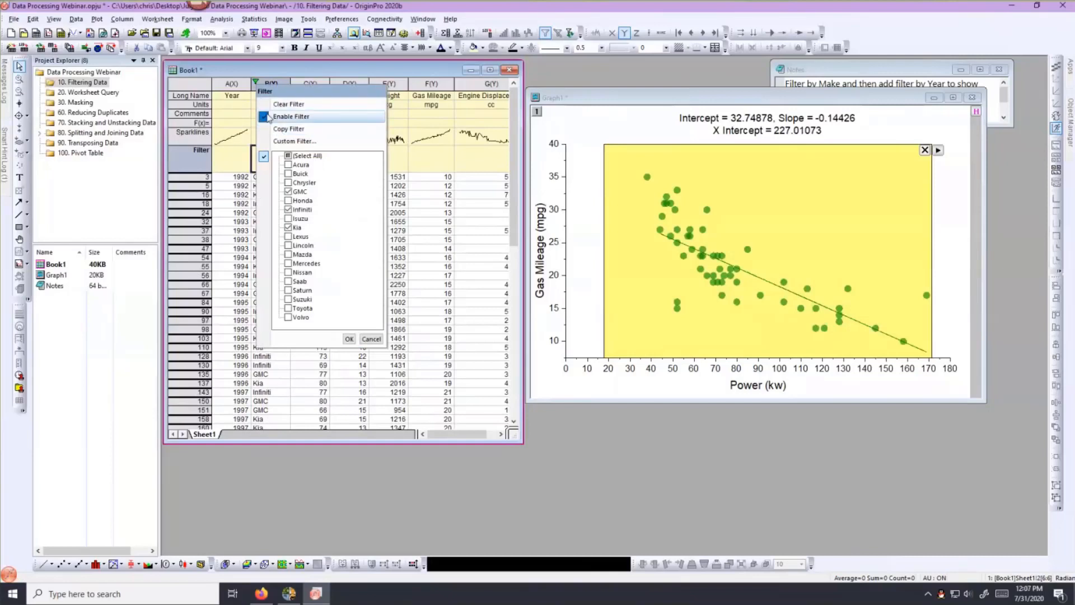
pyautogui.click(269, 116)
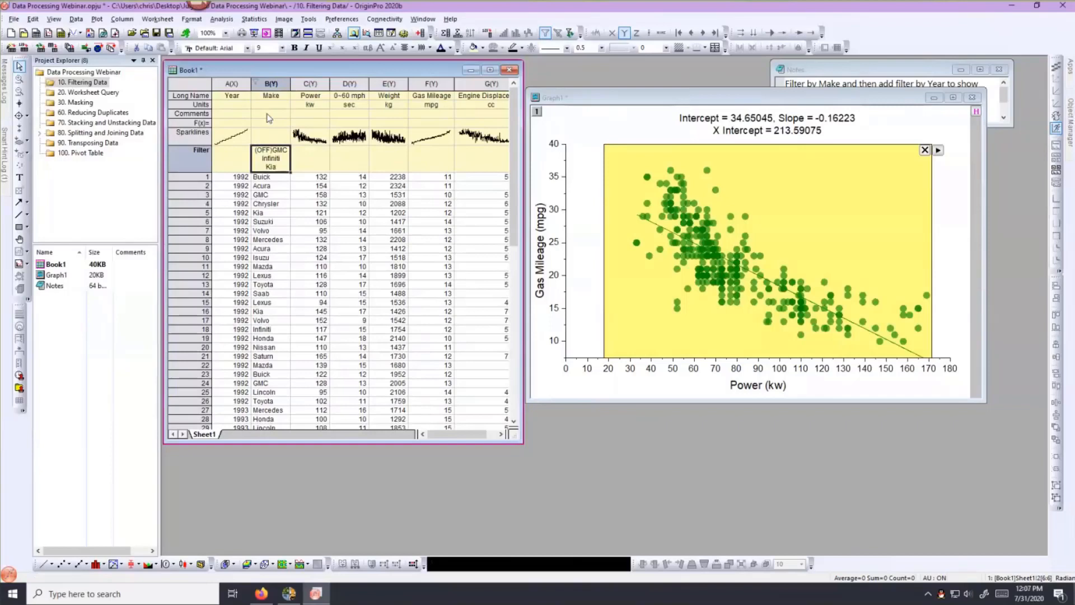
pyautogui.click(256, 83)
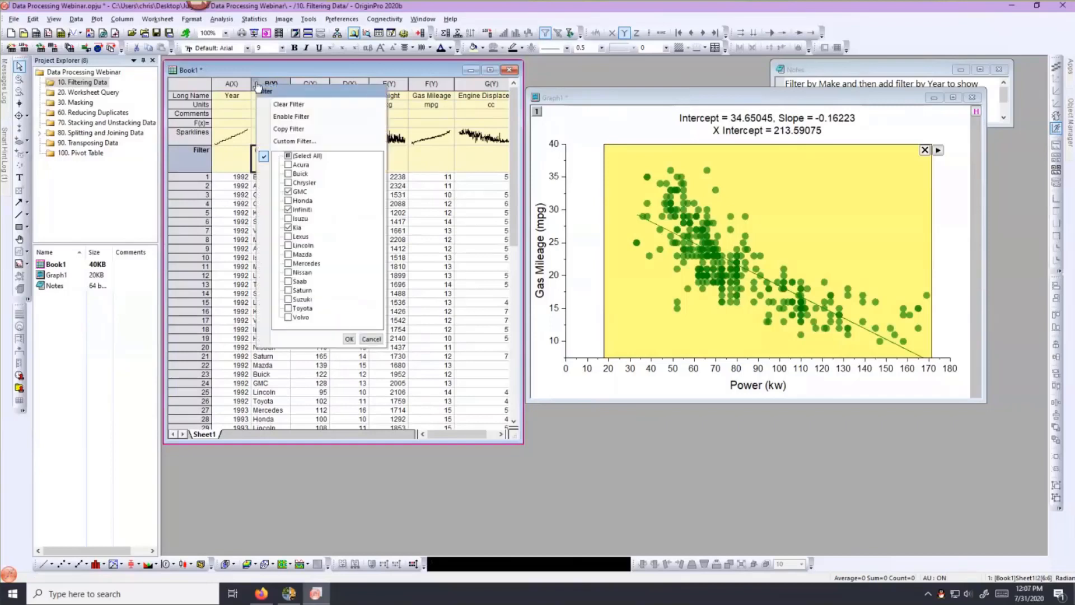
pyautogui.click(268, 116)
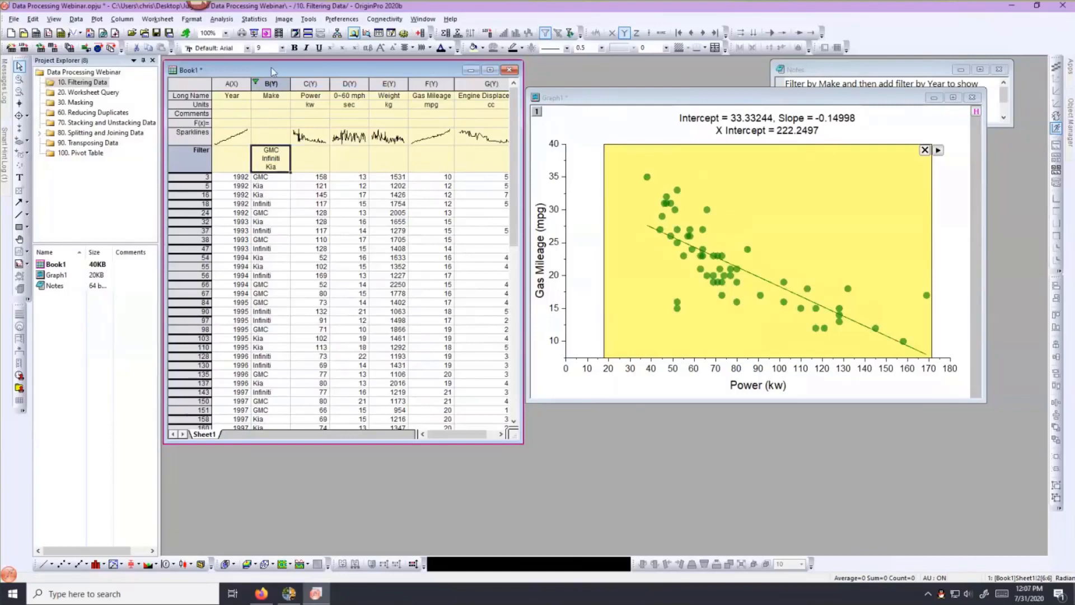
# - Move the graph window slightly down and add a data filter to the Year column
pyautogui.click(643, 106)
pyautogui.moveTo(641, 100); pyautogui.dragTo(642, 106)
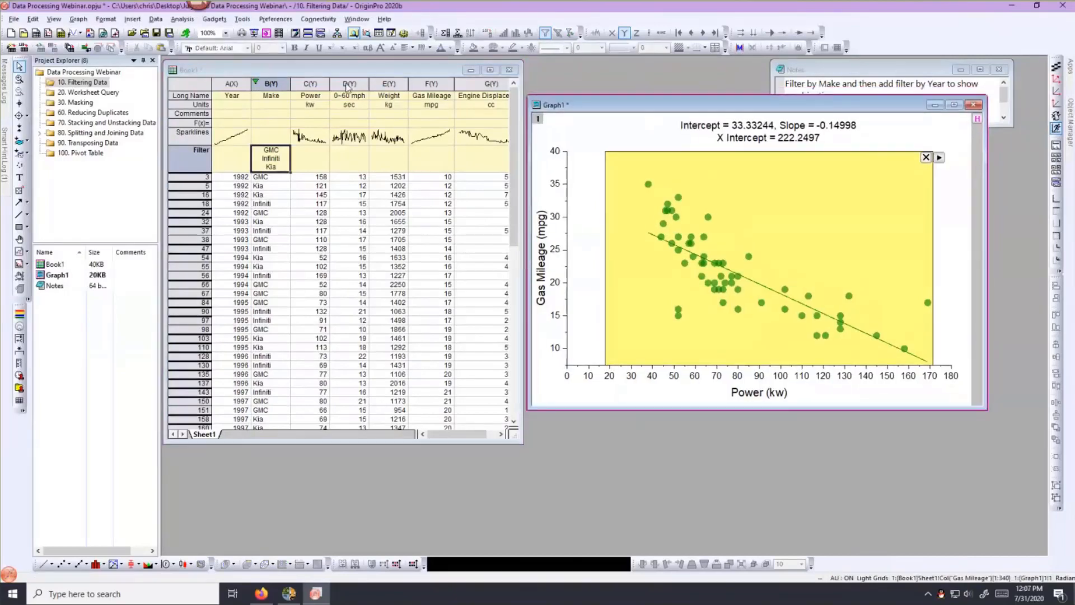
pyautogui.click(228, 85)
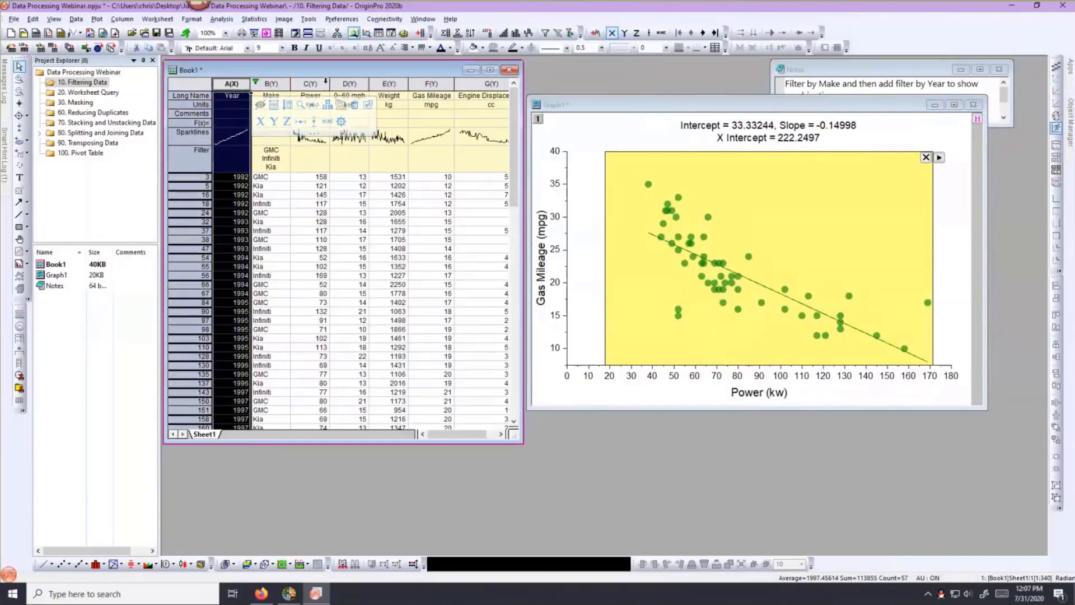
pyautogui.click(544, 33)
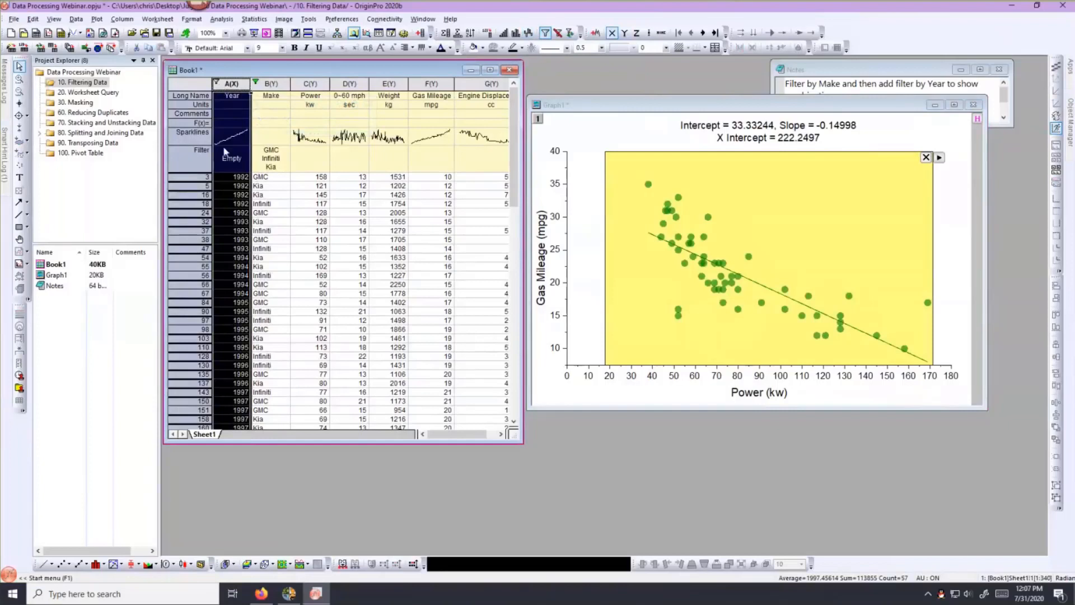
# - Set the Year column's custom filter condition to x==1997, test it on the sheet and accept it
pyautogui.doubleClick(224, 159)
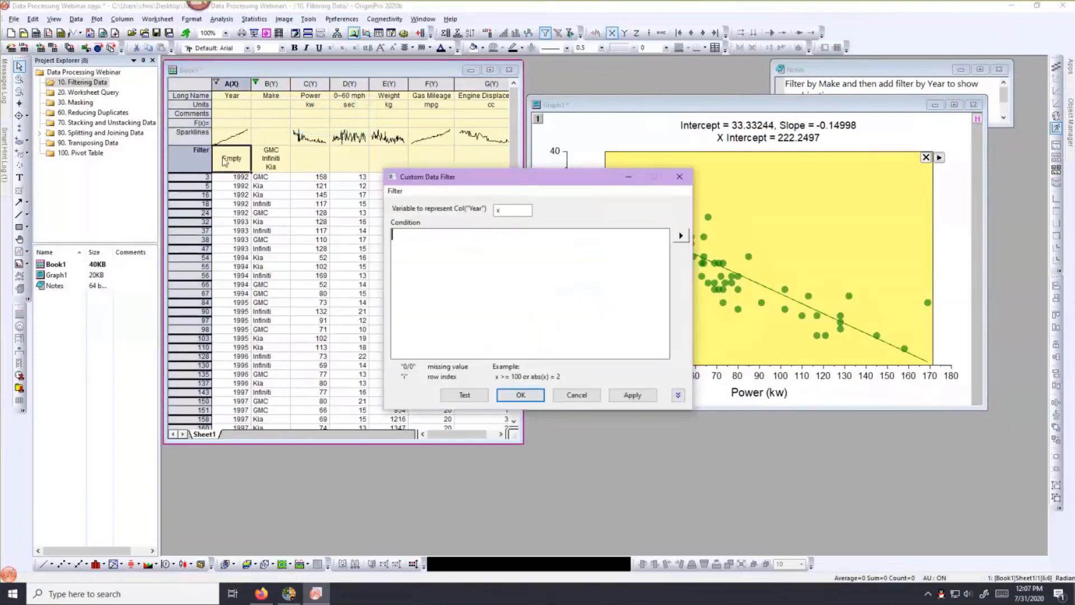
pyautogui.moveTo(497, 181); pyautogui.dragTo(333, 101)
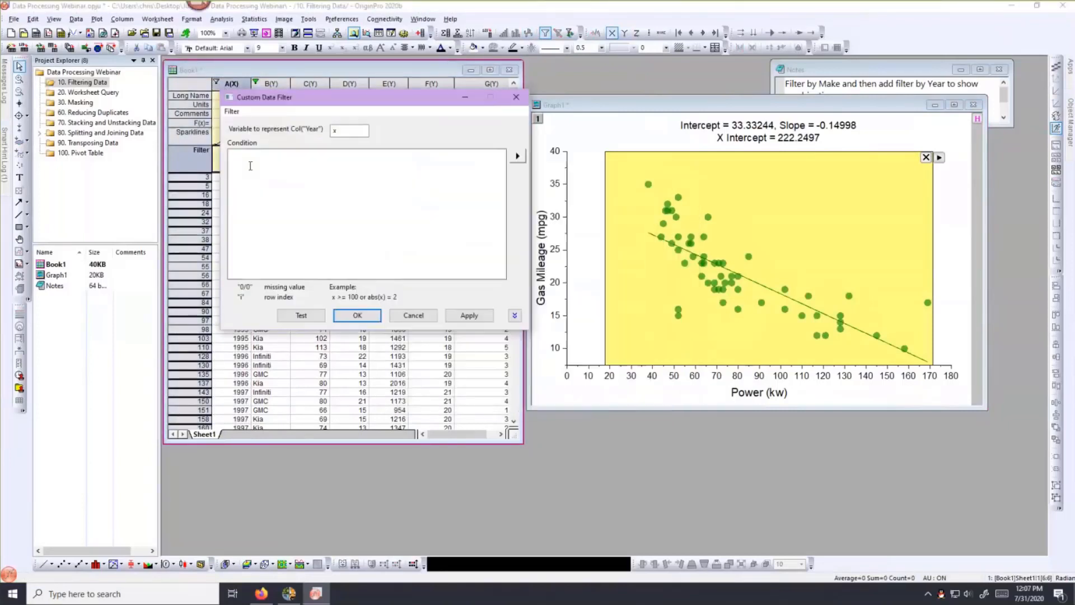
pyautogui.click(251, 166)
pyautogui.moveTo(321, 99); pyautogui.dragTo(326, 98)
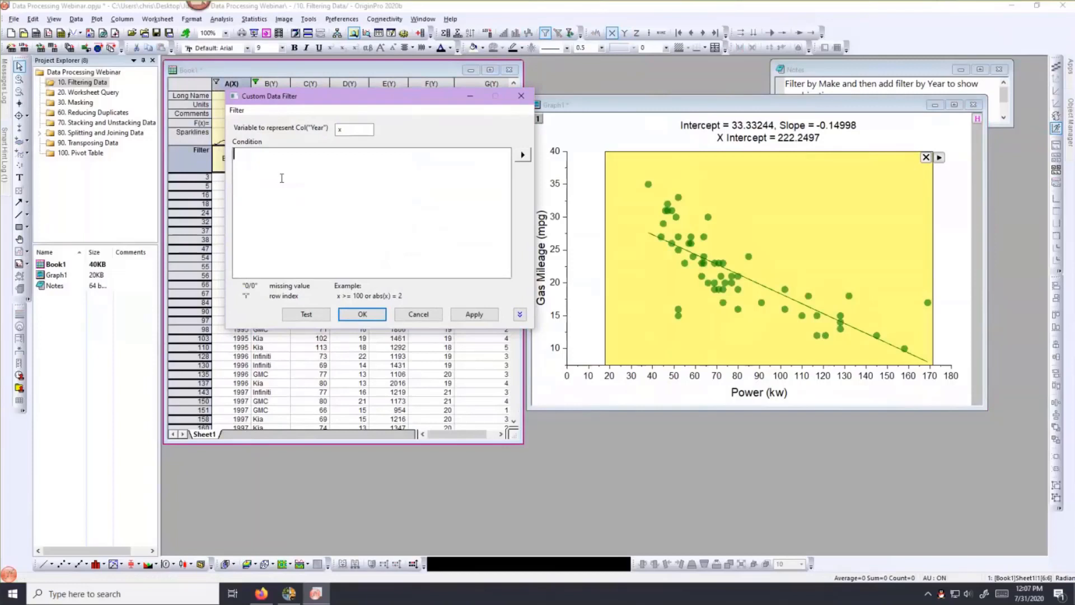
pyautogui.write('x==1997')
pyautogui.click(305, 317)
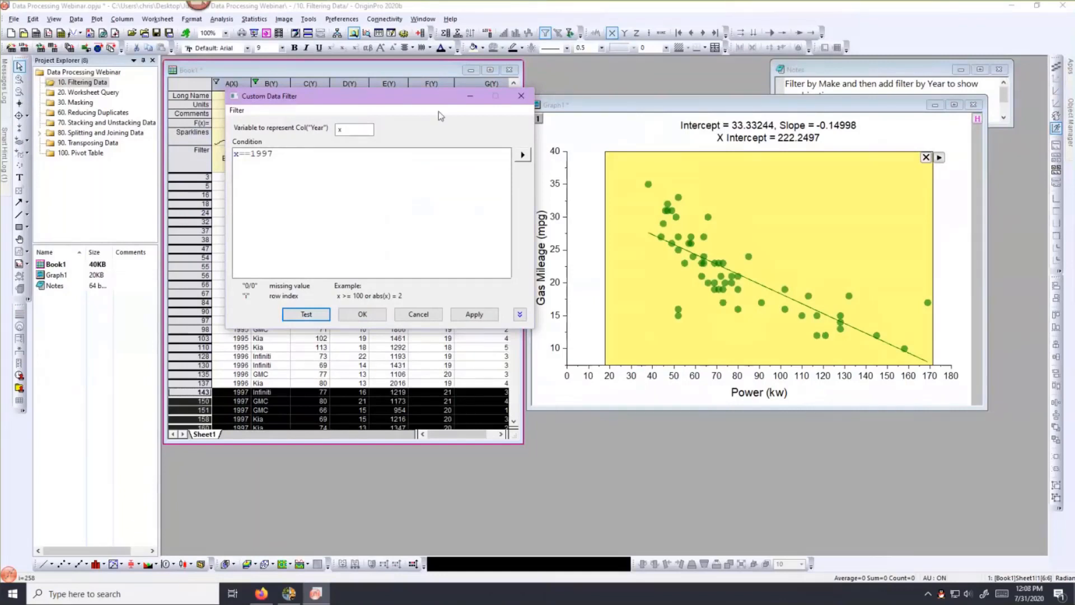
pyautogui.moveTo(459, 104); pyautogui.dragTo(802, 152)
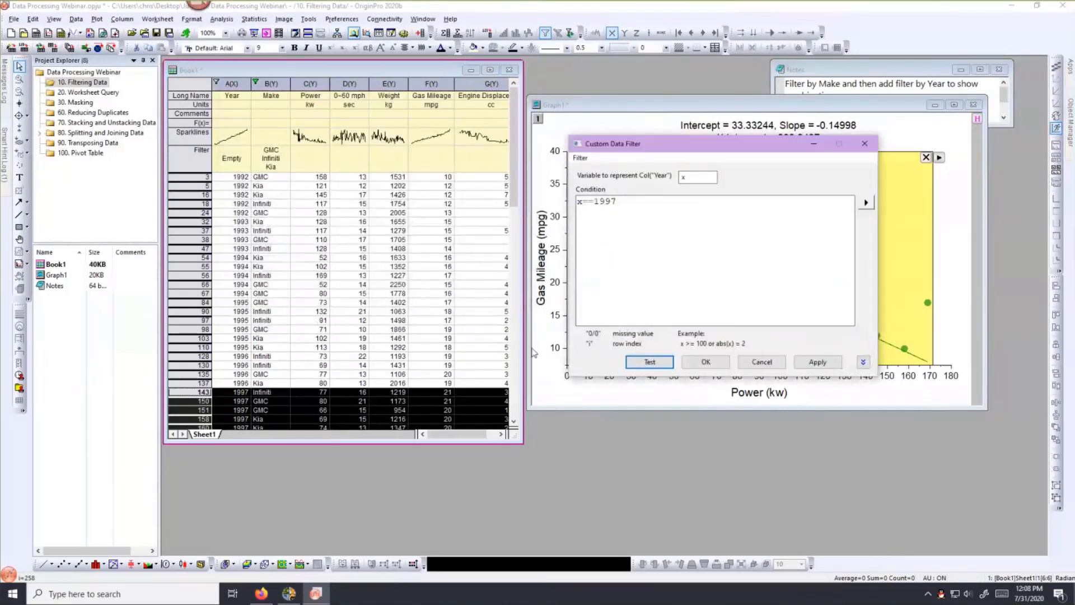
pyautogui.click(715, 362)
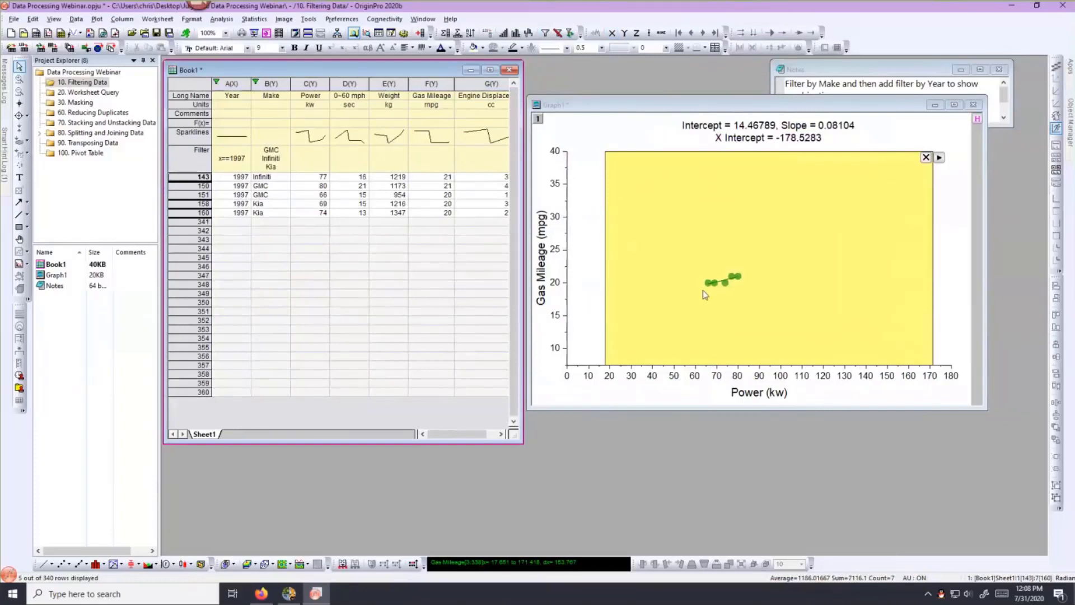
# - Change the Year column's filter to show only values greater than 1994
pyautogui.click(216, 82)
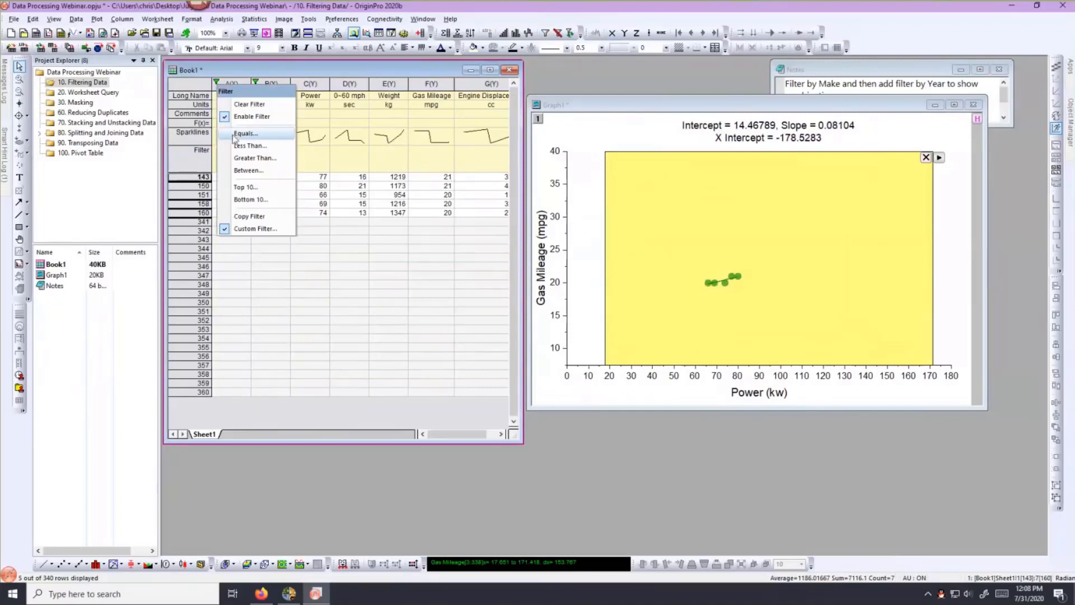
pyautogui.click(254, 158)
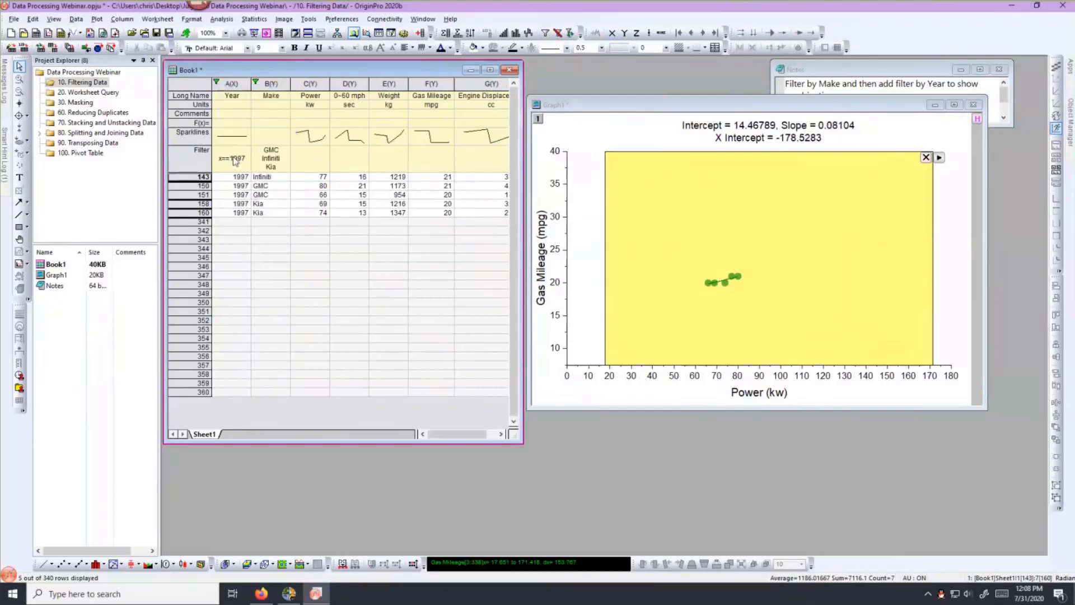
pyautogui.moveTo(521, 291); pyautogui.dragTo(529, 292)
pyautogui.write('4')
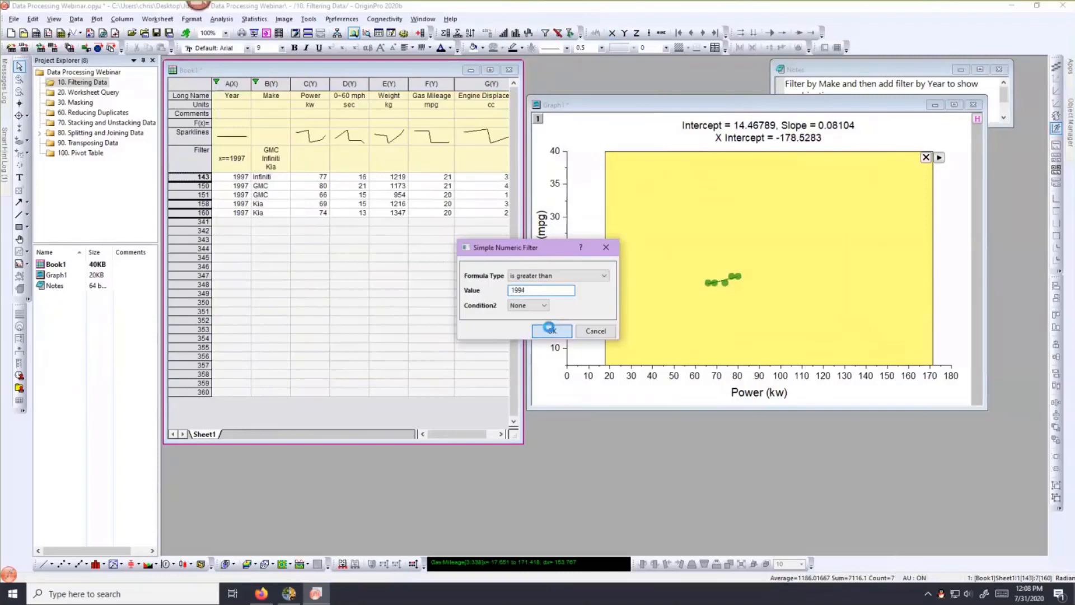
pyautogui.click(552, 331)
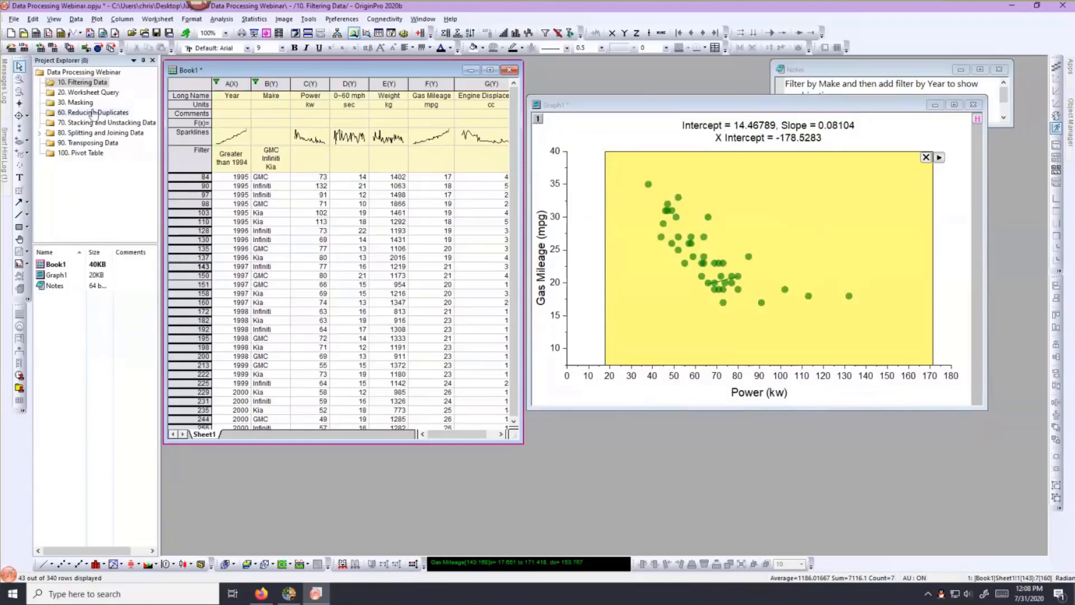
# - Switch to the 20. Worksheet Query folder, enlarge the Book2 window and start a worksheet query on Sheet1
pyautogui.click(92, 93)
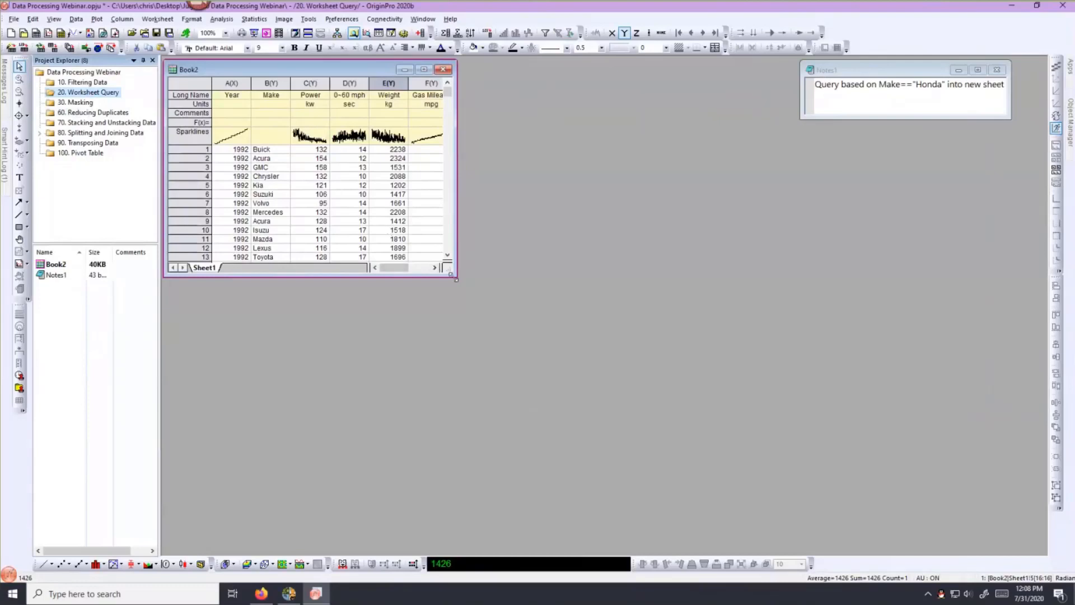
pyautogui.moveTo(456, 280); pyautogui.dragTo(569, 387)
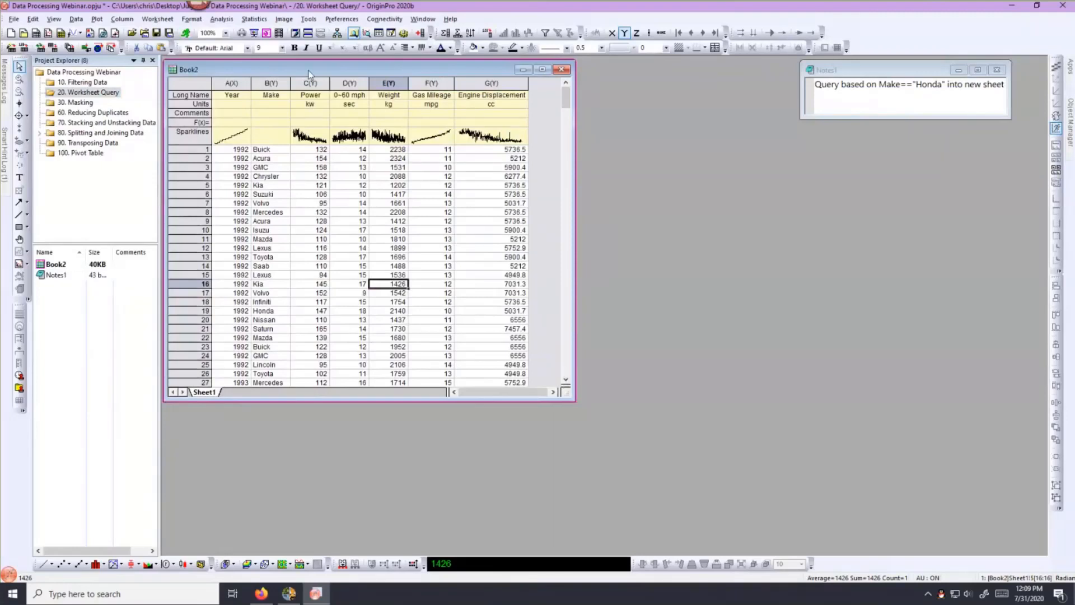
pyautogui.click(144, 21)
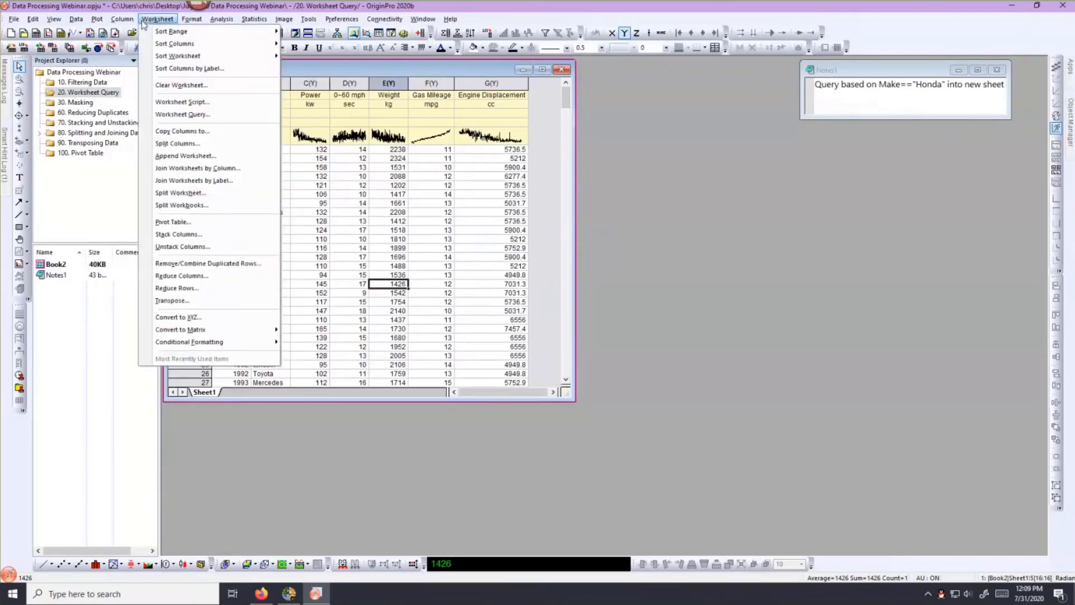
pyautogui.click(146, 115)
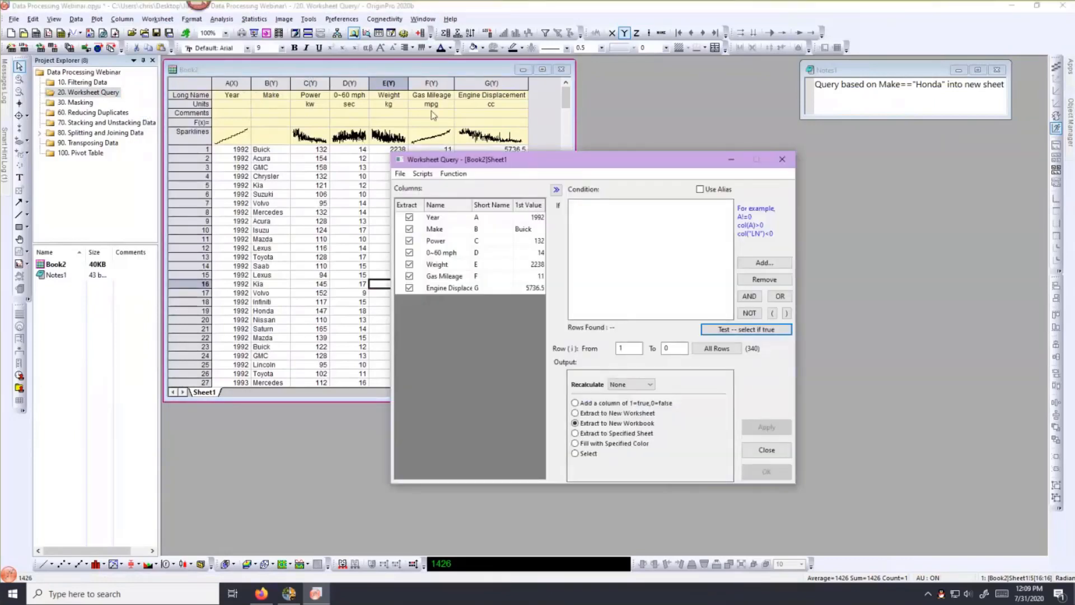
pyautogui.moveTo(465, 159); pyautogui.dragTo(370, 110)
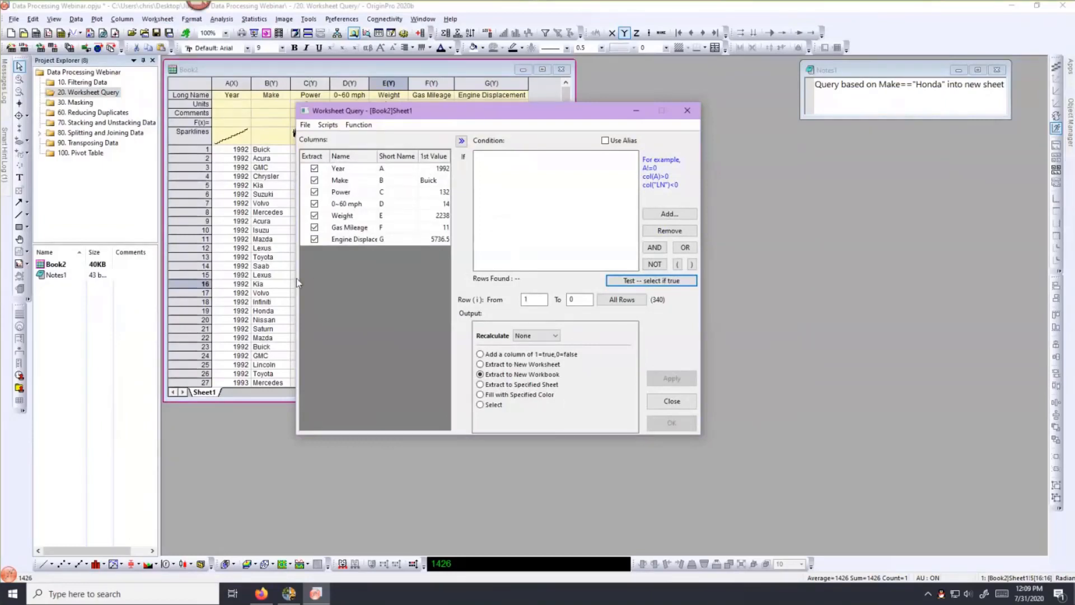
pyautogui.moveTo(293, 278); pyautogui.dragTo(253, 280)
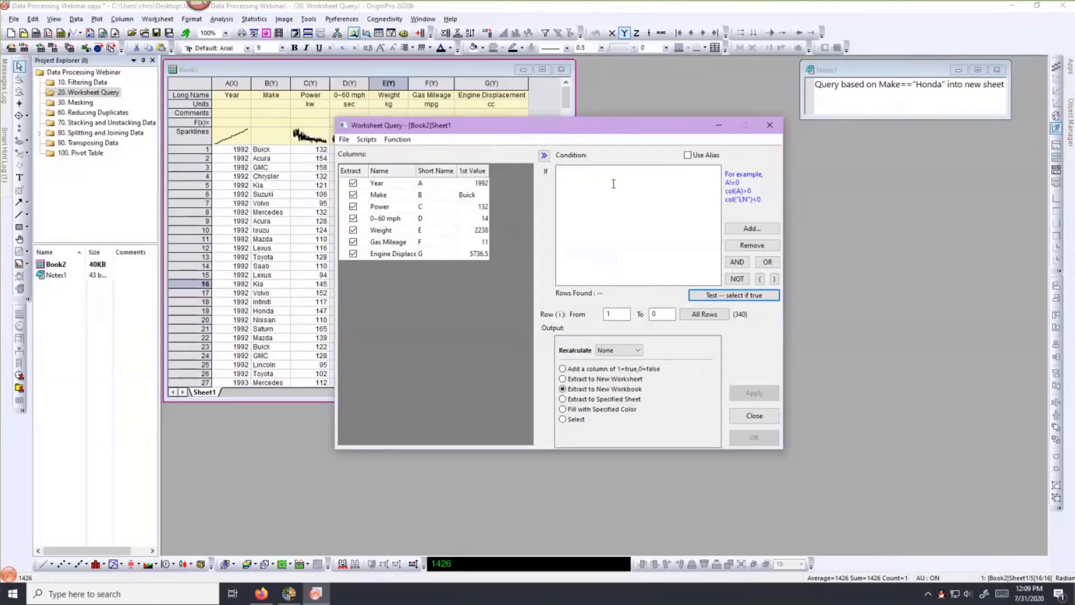
# - Enter the query condition Make=="Honda" and test it against the worksheet rows
pyautogui.write('Make=')
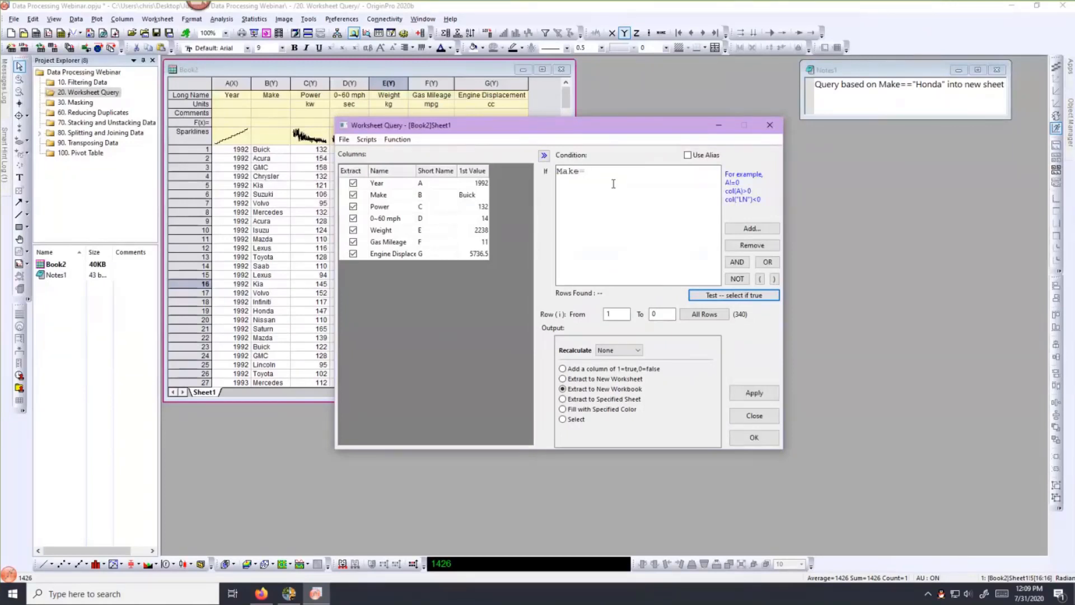
pyautogui.write('"Honda"')
pyautogui.click(583, 172)
pyautogui.write('=')
pyautogui.moveTo(711, 127); pyautogui.dragTo(856, 124)
pyautogui.click(867, 296)
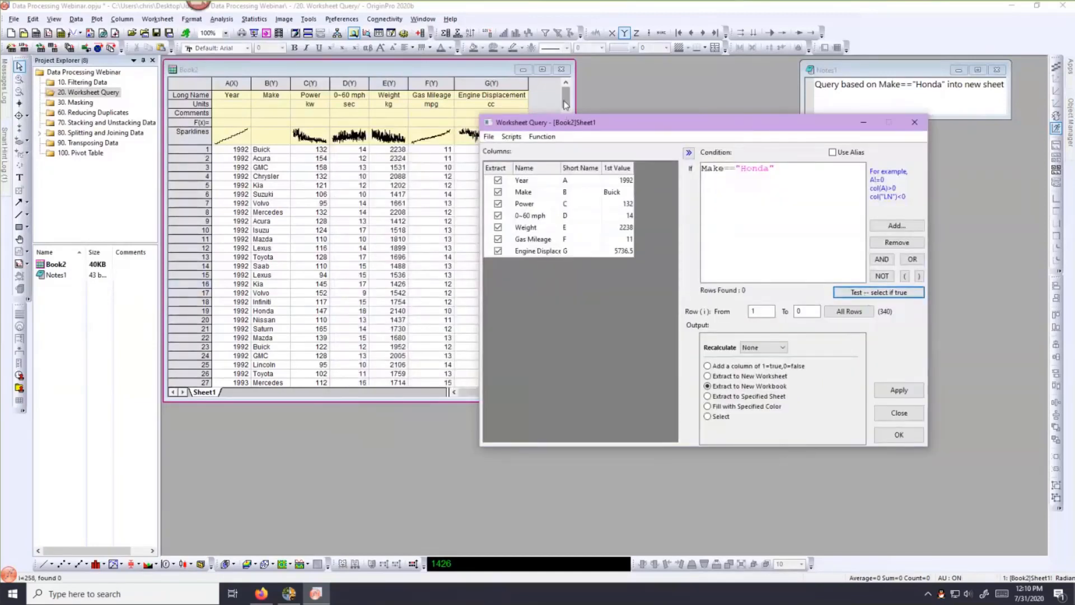
pyautogui.moveTo(567, 99)
pyautogui.mouseDown()
pyautogui.moveTo(567, 137)
pyautogui.moveTo(567, 96)
pyautogui.mouseUp()
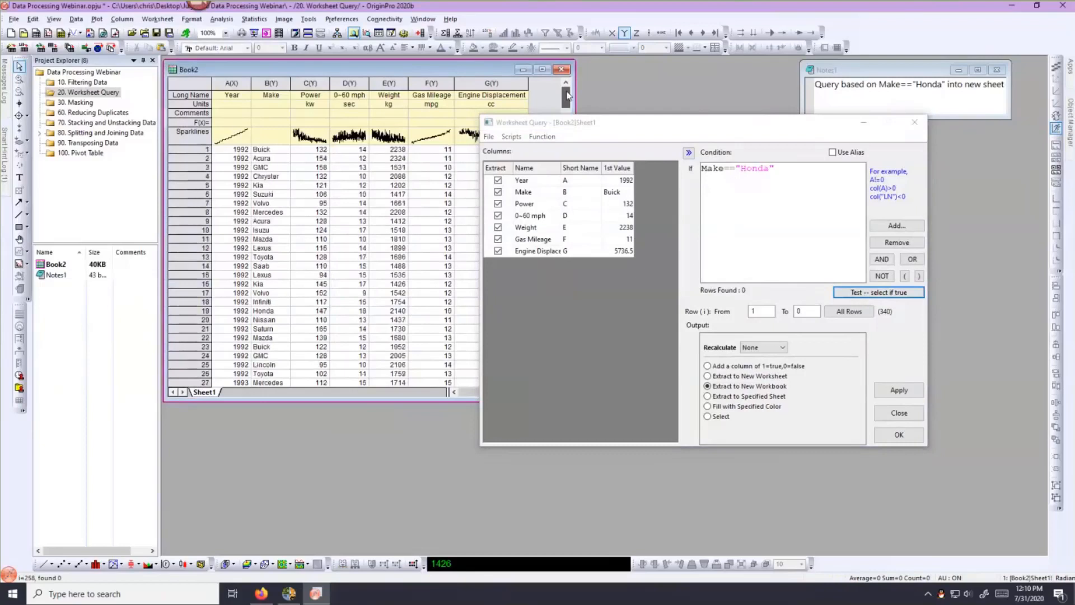
# - Replace Make with the short name B so the condition is B=="Honda", then test it and check the selected rows
pyautogui.moveTo(616, 129); pyautogui.dragTo(531, 135)
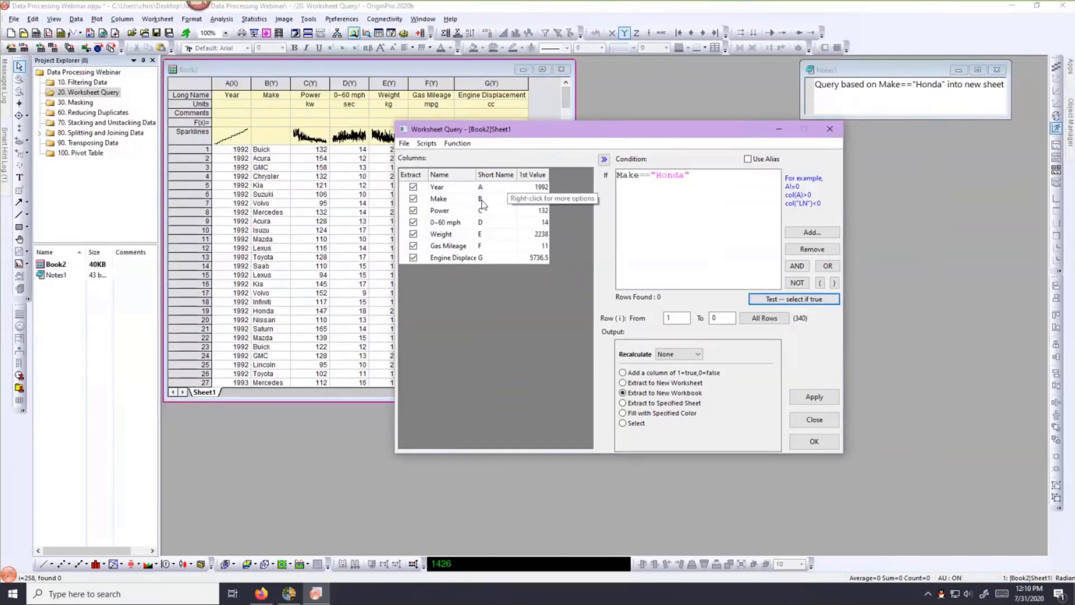
pyautogui.click(639, 174)
pyautogui.doubleClick(624, 174)
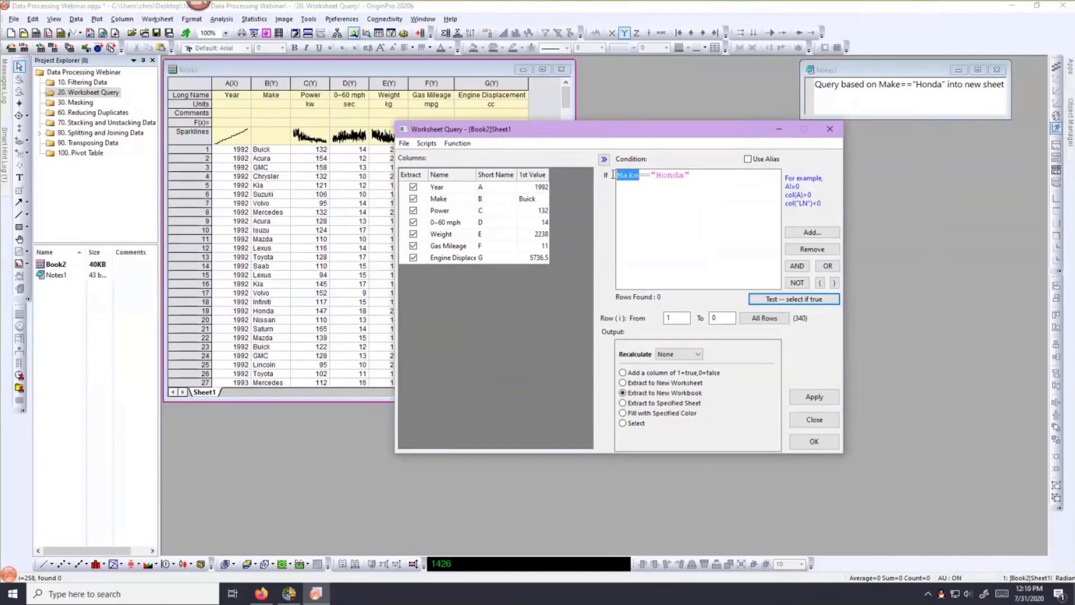
pyautogui.write('B')
pyautogui.click(759, 300)
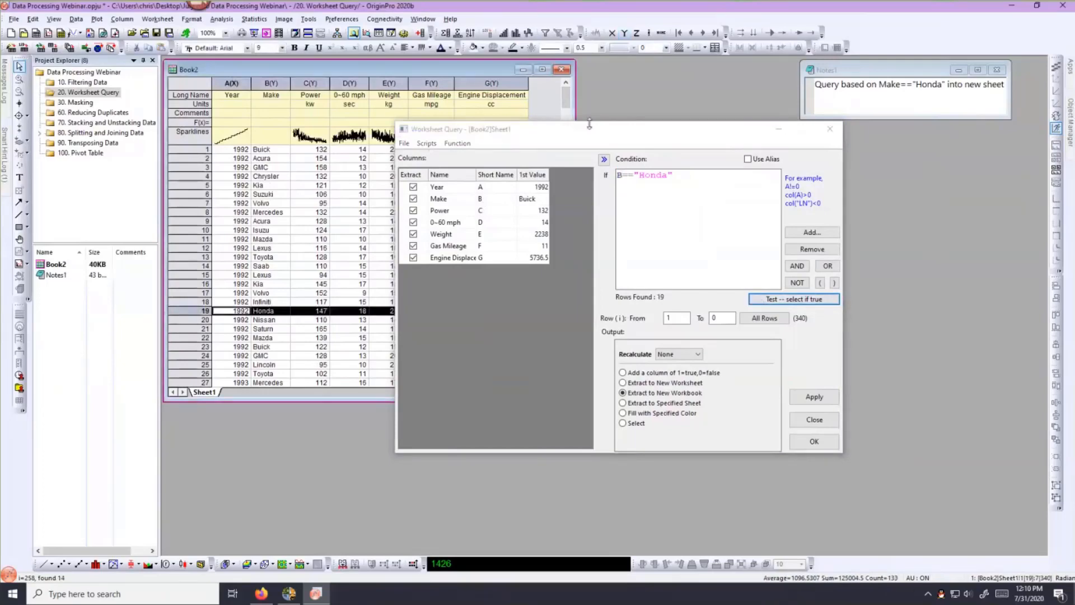
pyautogui.moveTo(532, 130); pyautogui.dragTo(715, 124)
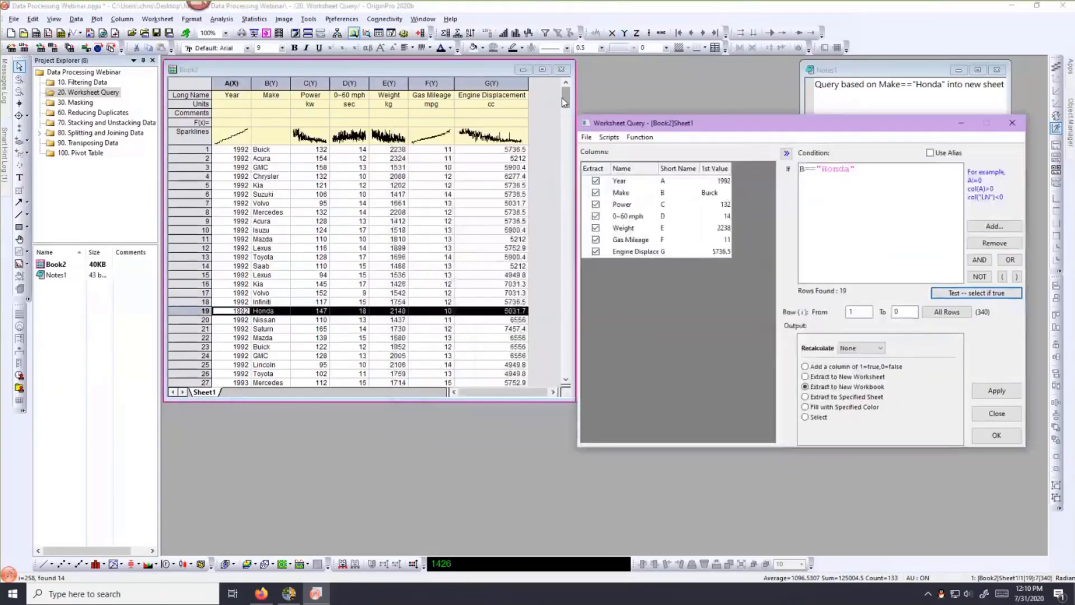
pyautogui.moveTo(564, 102)
pyautogui.mouseDown()
pyautogui.moveTo(562, 123)
pyautogui.moveTo(565, 96)
pyautogui.mouseUp()
pyautogui.moveTo(707, 133); pyautogui.dragTo(395, 94)
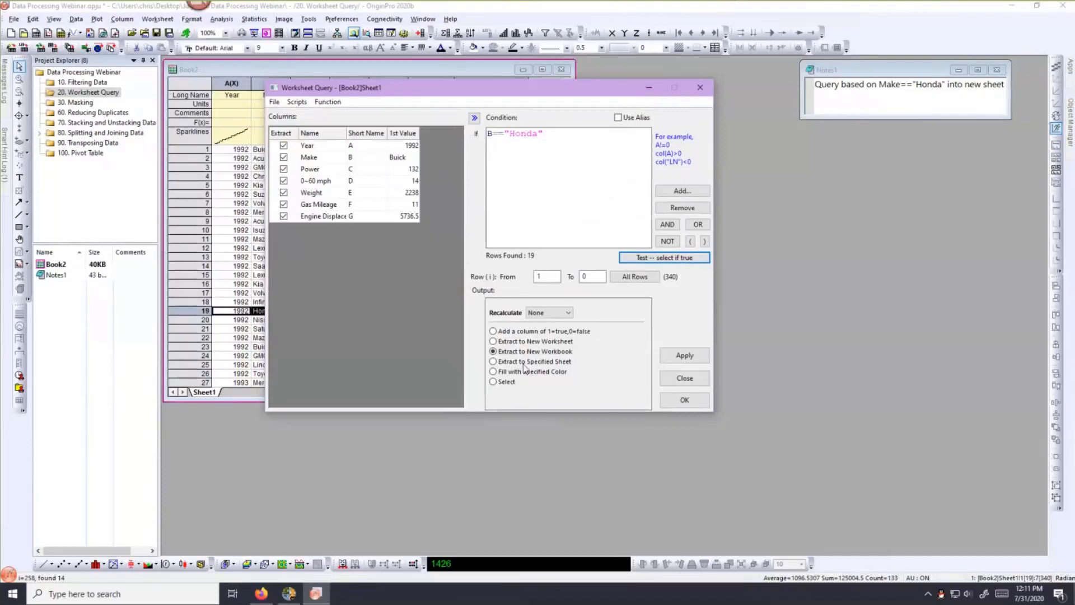
# - Extract the query's matching rows to a new worksheet with Recalculate set to Auto
pyautogui.click(493, 342)
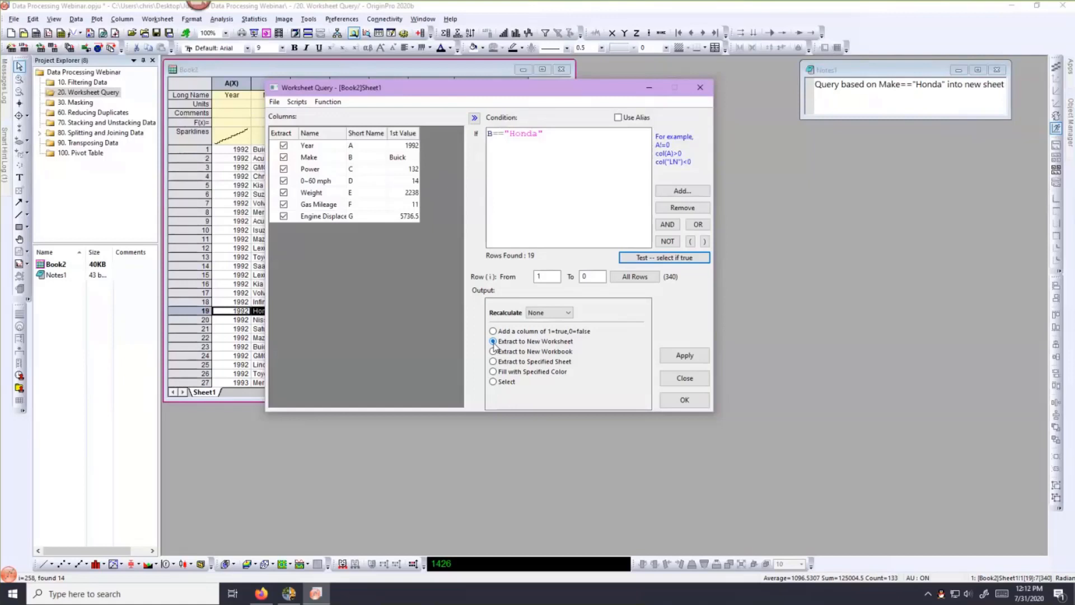
pyautogui.click(568, 313)
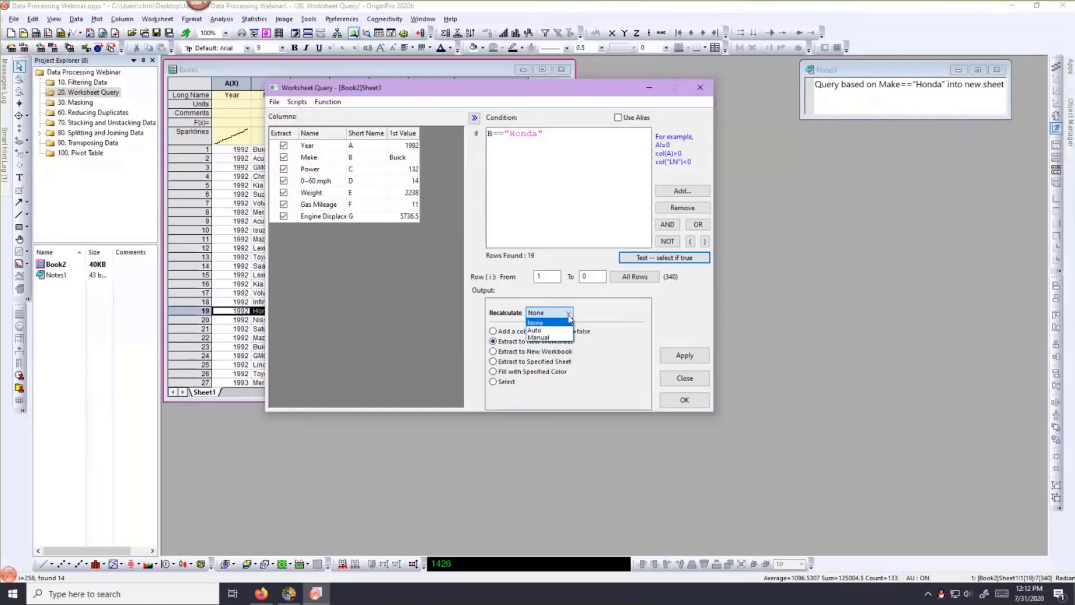
pyautogui.click(599, 314)
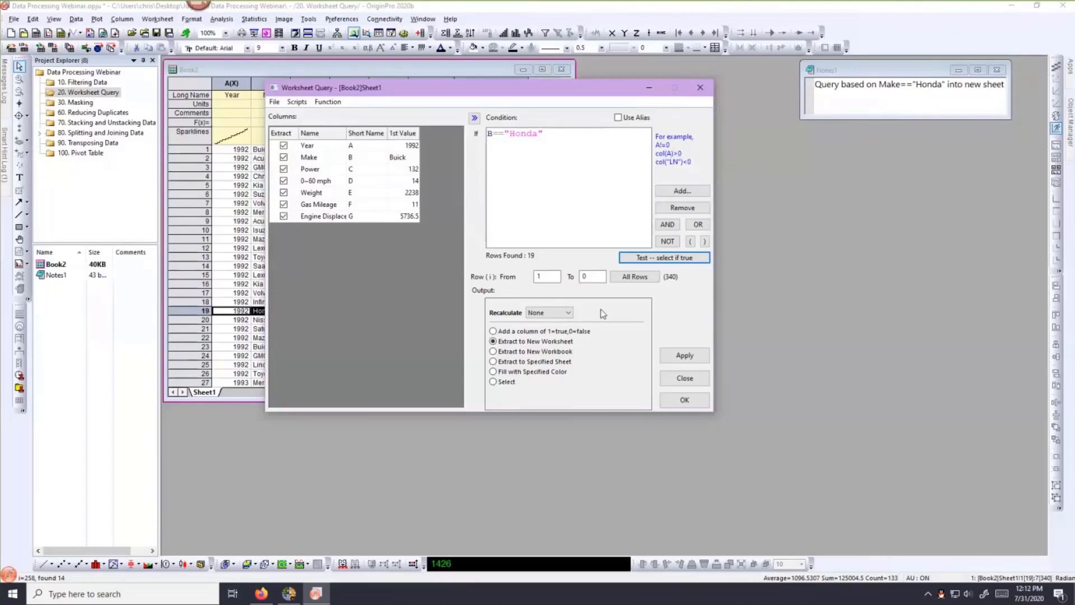
pyautogui.click(570, 312)
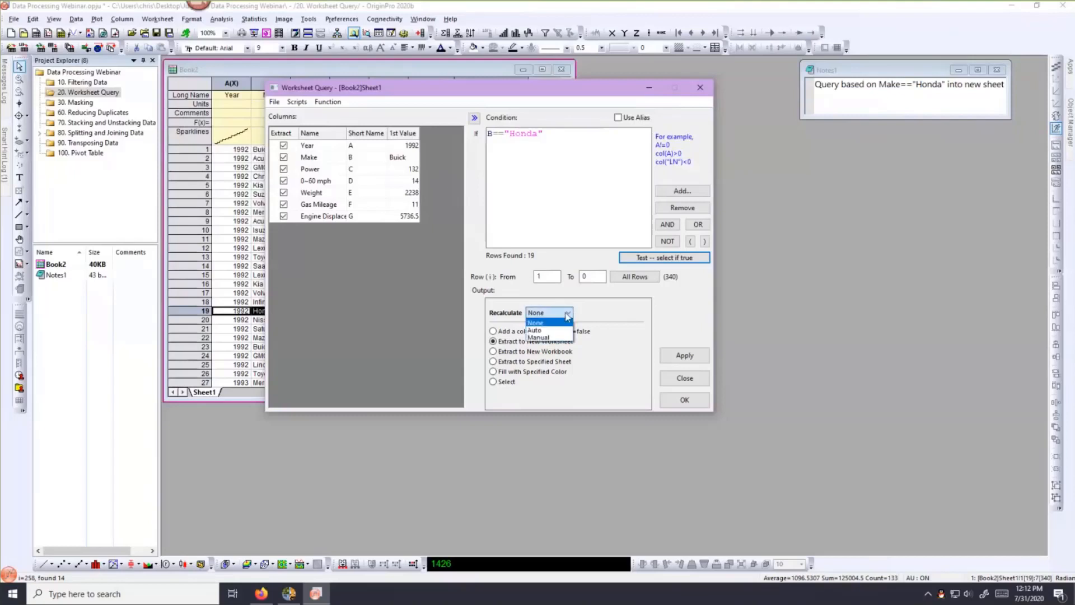
pyautogui.click(560, 333)
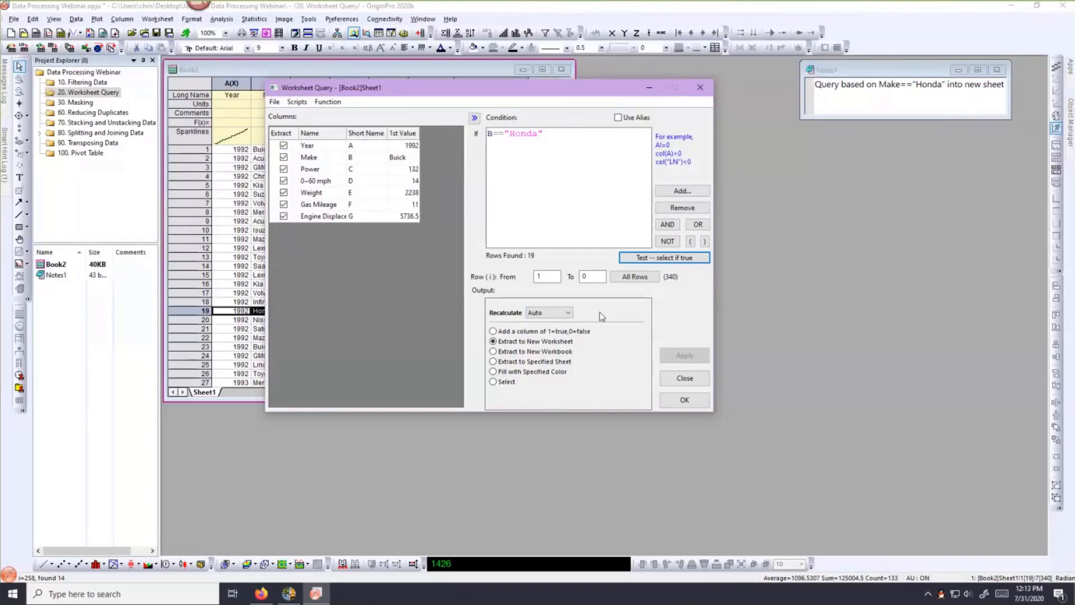
pyautogui.click(674, 401)
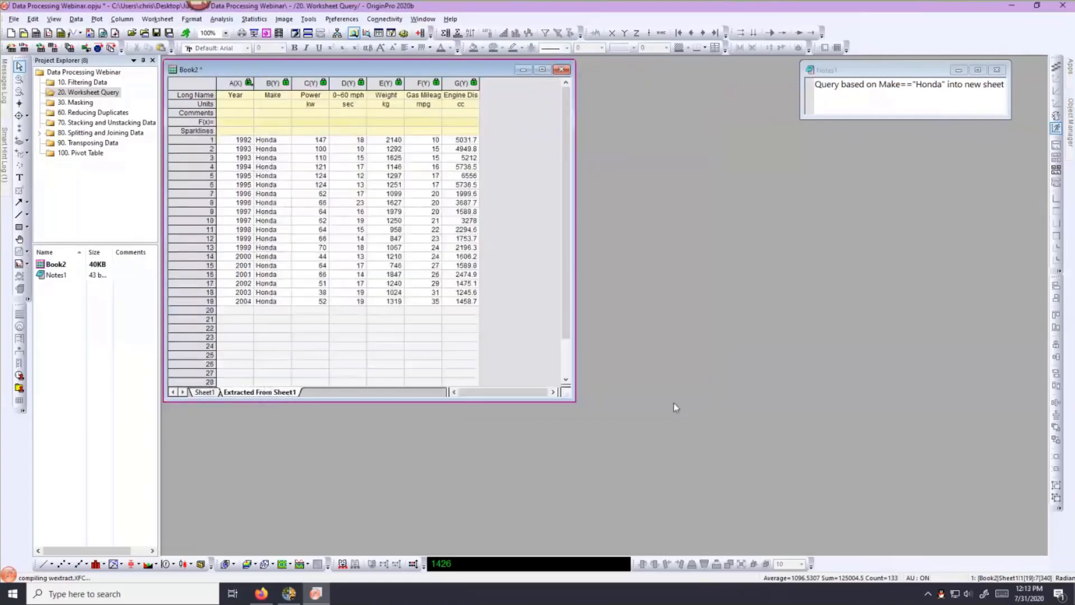
# - Enlarge the Book2 window and return to Sheet1 with the source data
pyautogui.moveTo(576, 403); pyautogui.dragTo(700, 482)
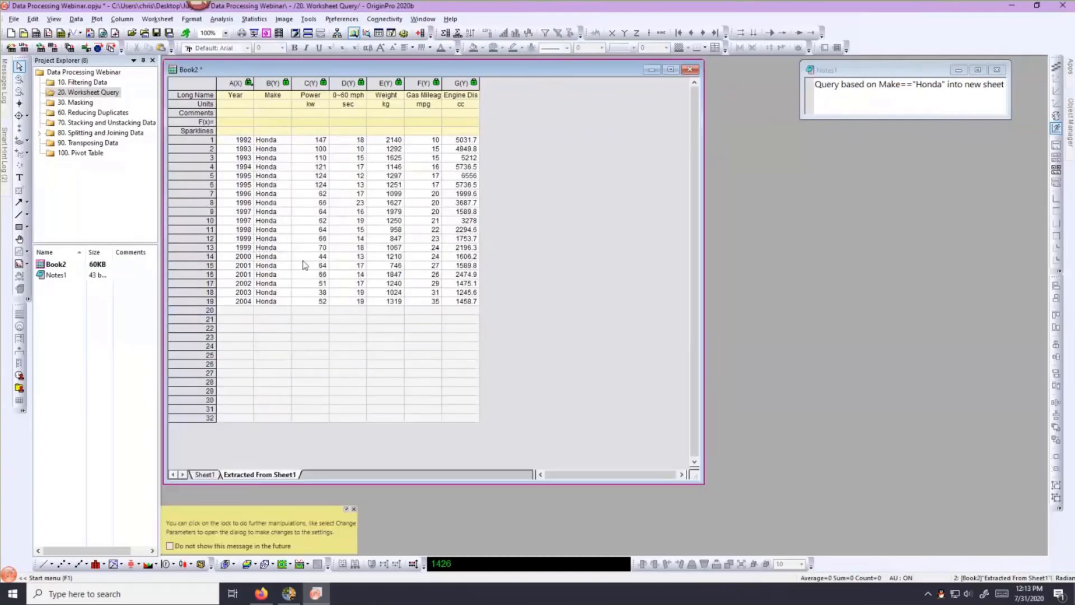
pyautogui.click(204, 474)
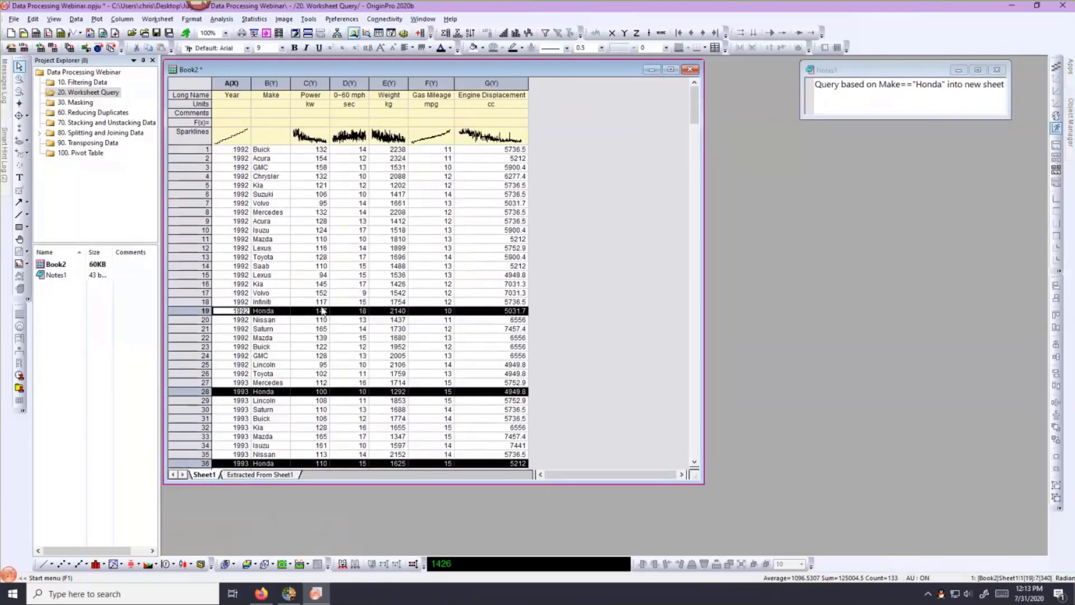
# - Extract the rows matching B=="Volvo" to another new worksheet with Worksheet Query, and return to Sheet1
pyautogui.scroll(-2, 319, 305)
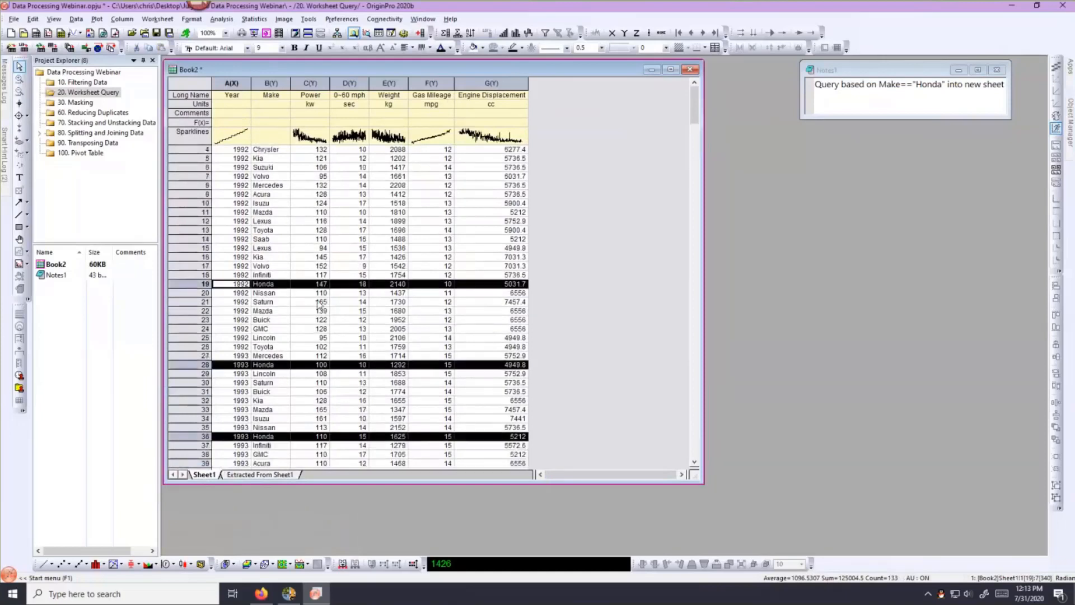
pyautogui.scroll(2, 319, 306)
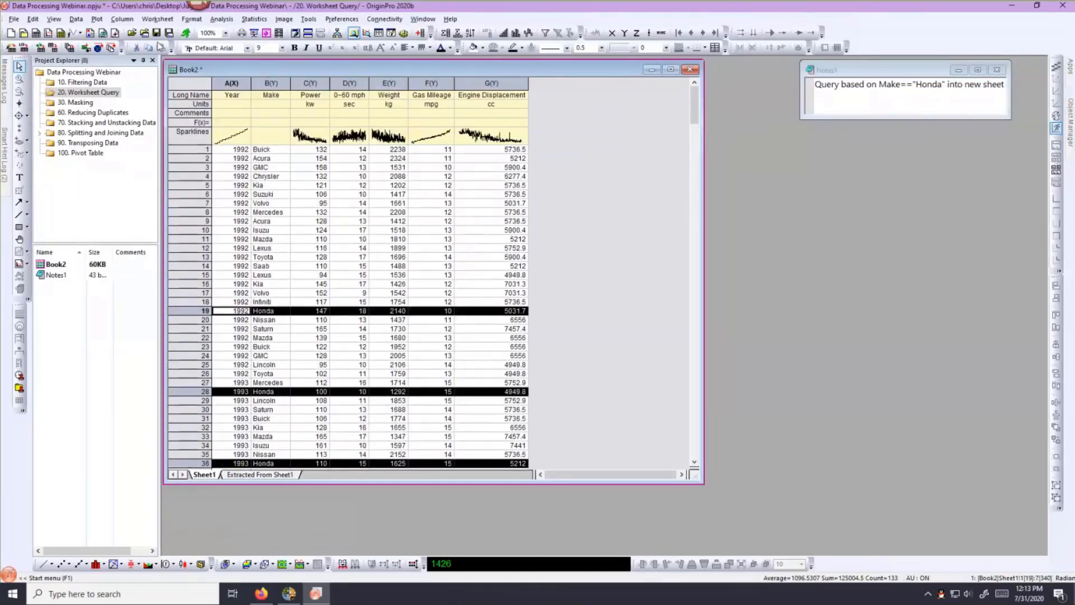
pyautogui.click(157, 19)
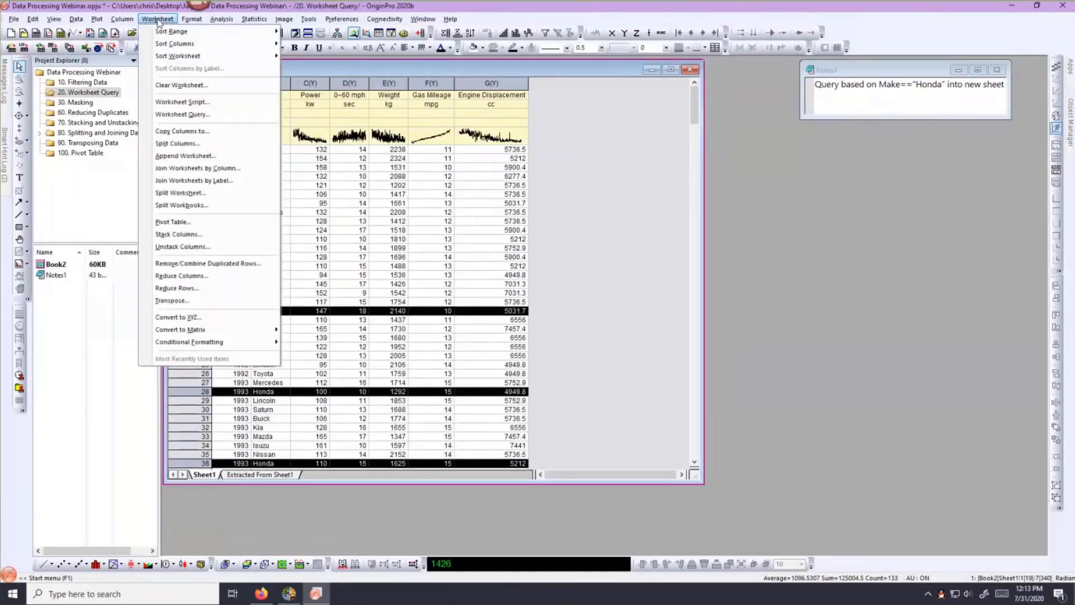
pyautogui.click(153, 115)
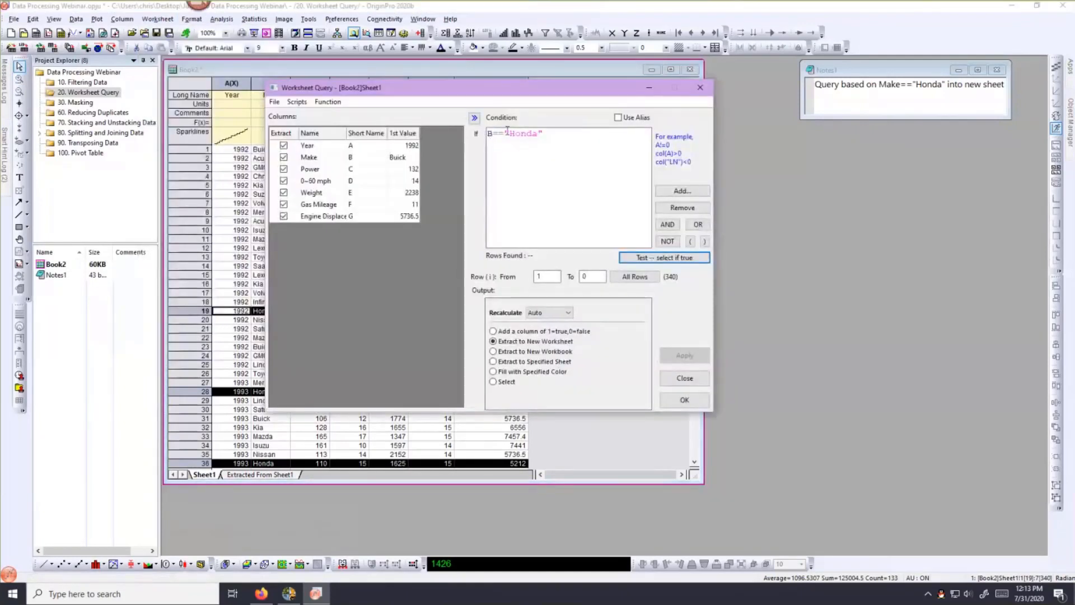
pyautogui.moveTo(509, 135); pyautogui.dragTo(536, 138)
pyautogui.press('BackSpace')
pyautogui.write('Volvo')
pyautogui.click(670, 401)
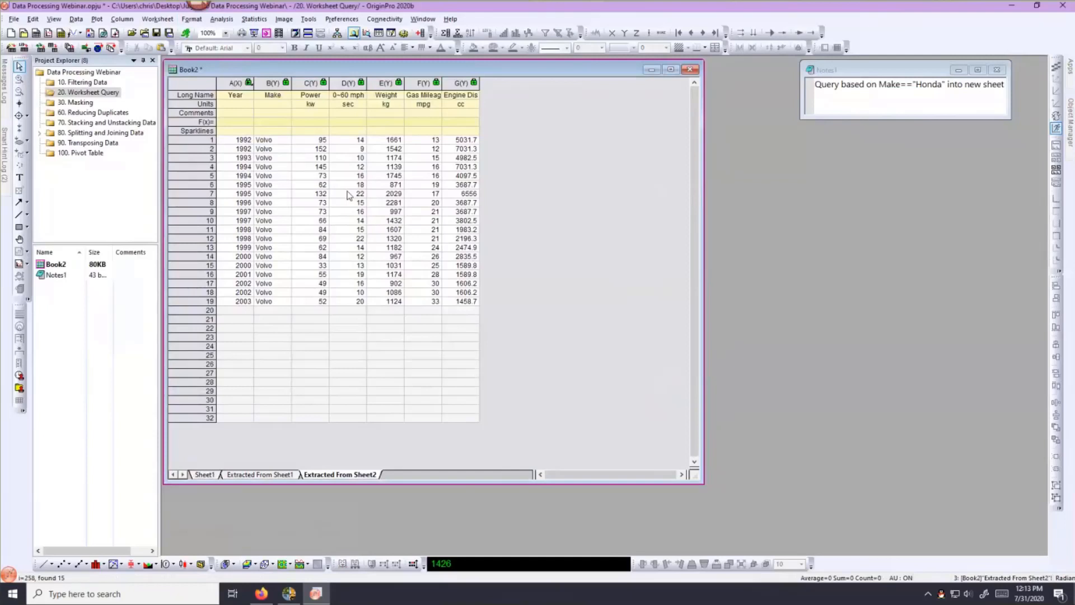
pyautogui.click(206, 476)
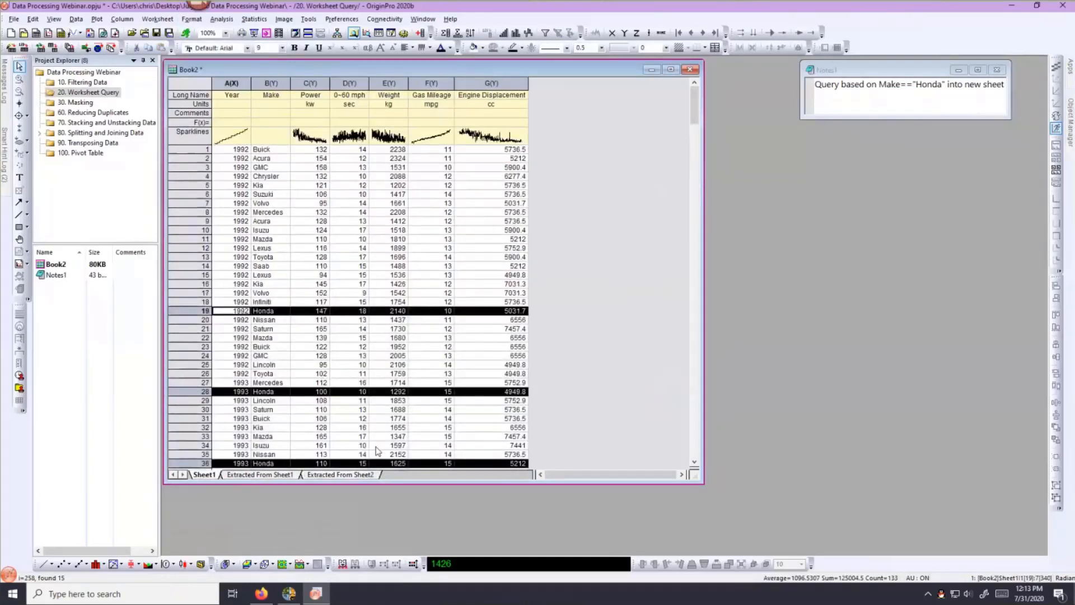
# - Open the 30. Masking project folder, enlarge the Graph2 window, and move the fit results table below the fitted line
pyautogui.moveTo(273, 483)
pyautogui.click(84, 103)
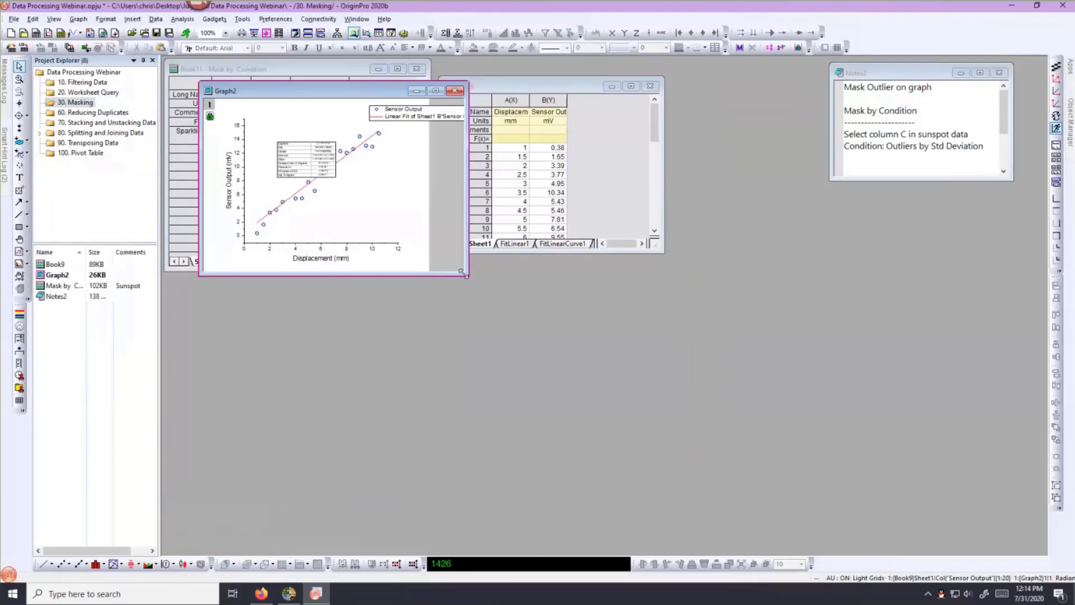
pyautogui.moveTo(464, 274); pyautogui.dragTo(705, 482)
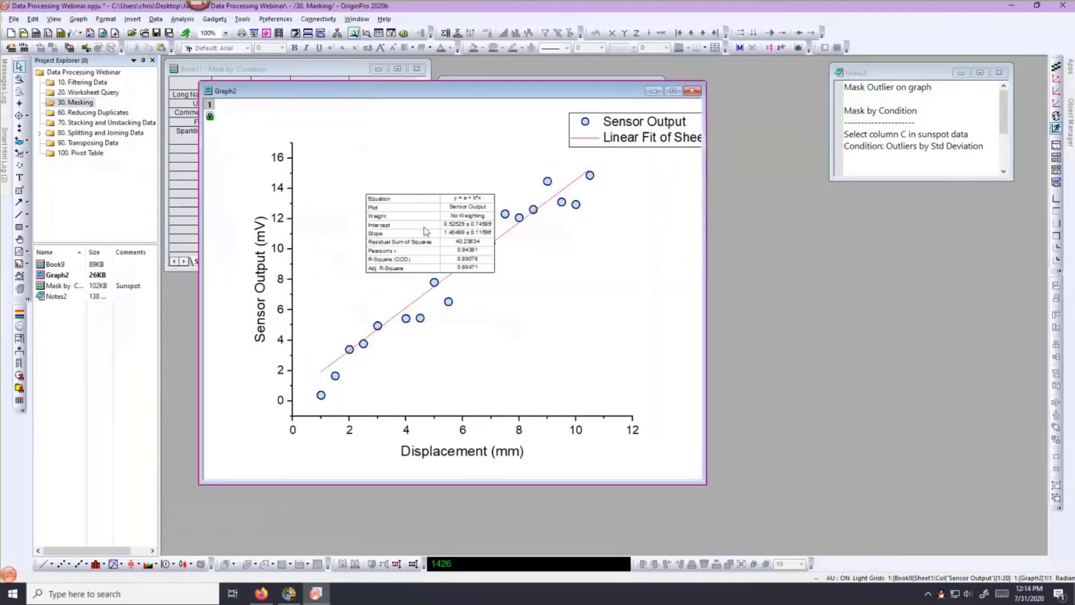
pyautogui.moveTo(430, 227); pyautogui.dragTo(578, 324)
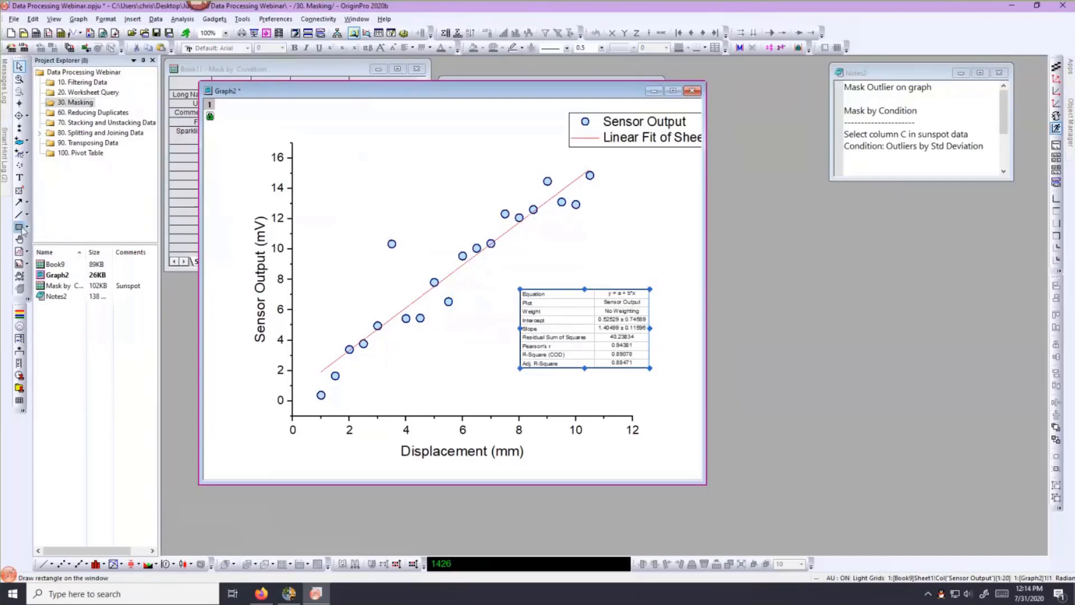
# - Mask the outlier near 3.5 mm displacement in Graph2 with Mask Points on Active Plot
pyautogui.click(27, 155)
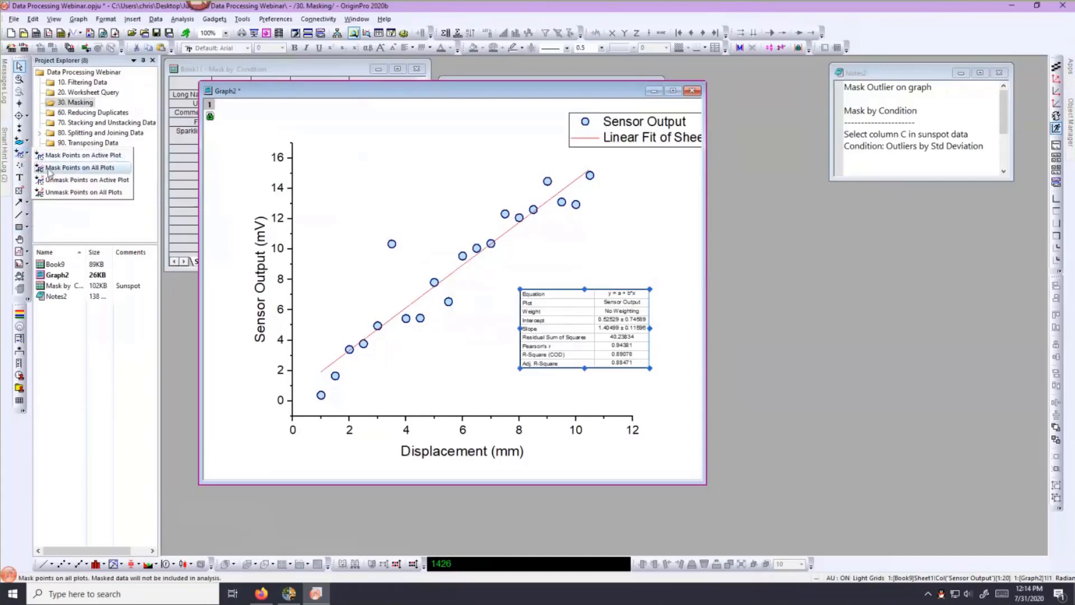
pyautogui.click(51, 155)
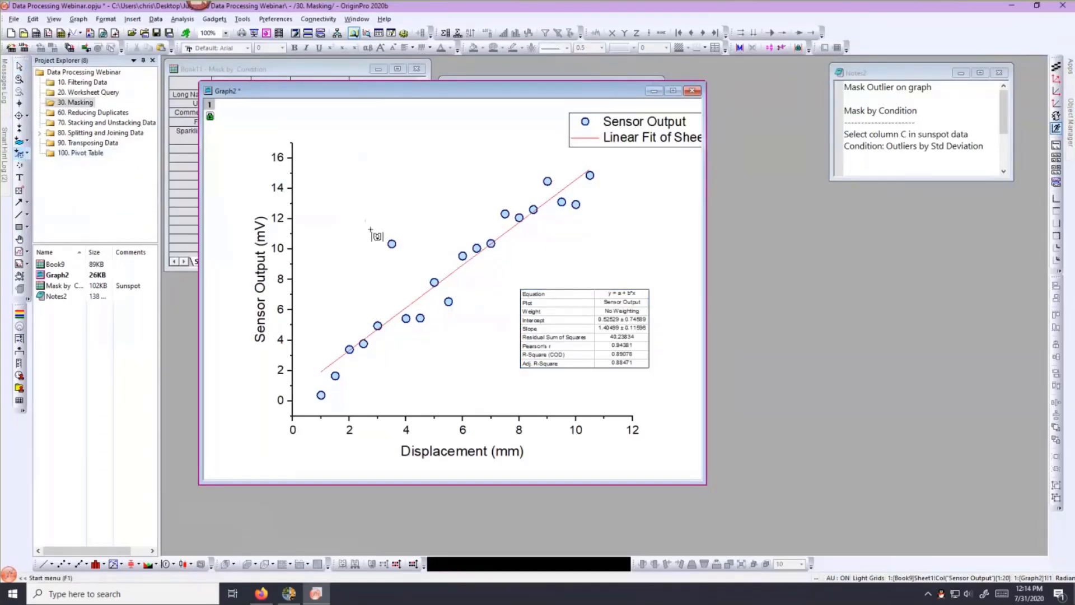
pyautogui.moveTo(365, 220); pyautogui.dragTo(411, 265)
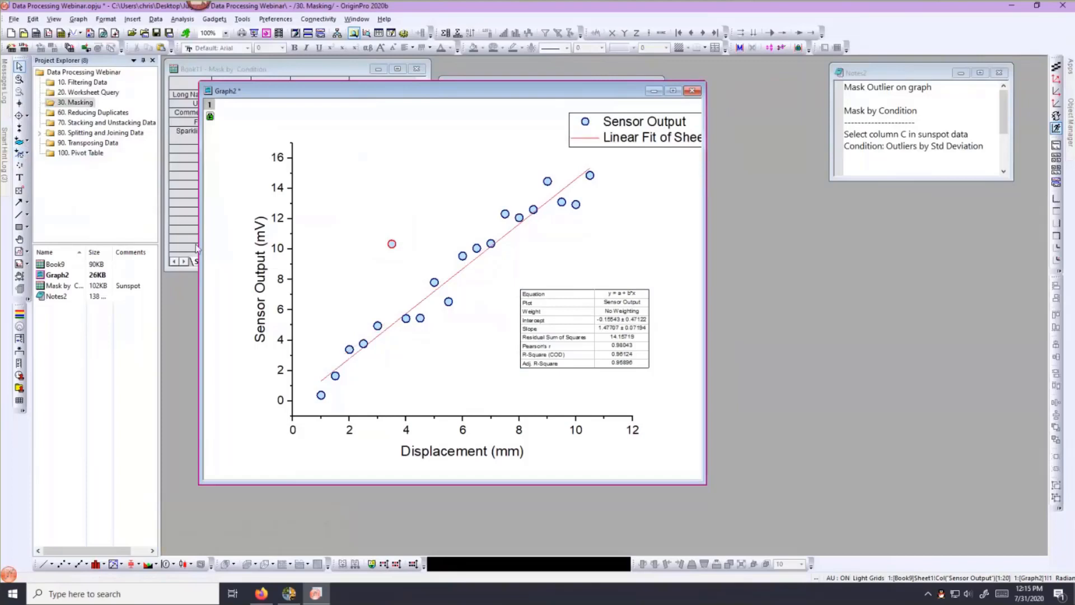
# - Unmask the outlier near 3.5 mm displacement with Unmask Points on All Plots
pyautogui.click(27, 157)
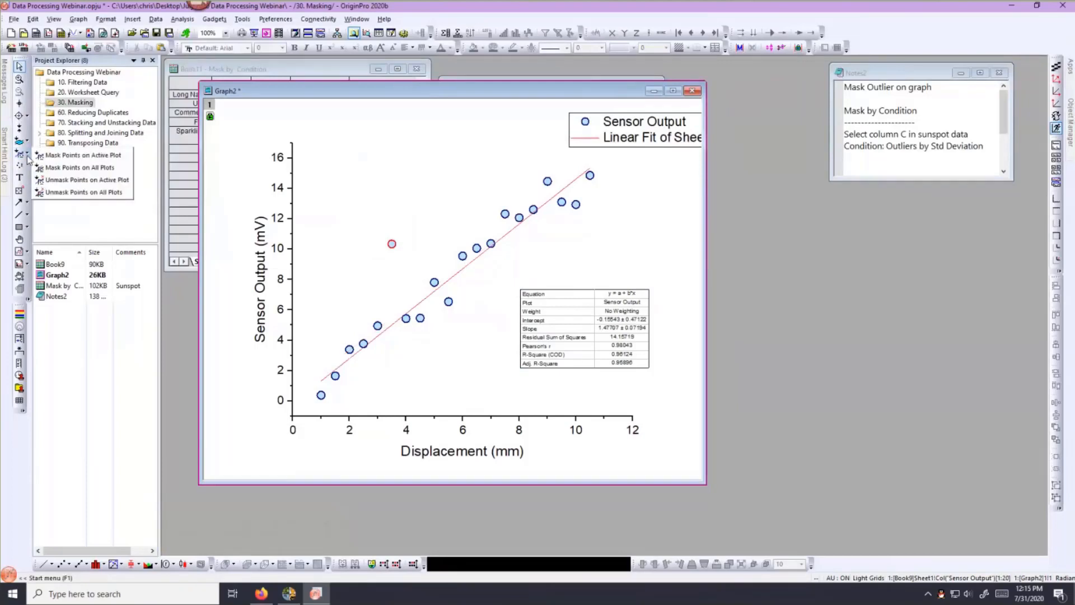
pyautogui.click(48, 193)
pyautogui.moveTo(367, 222); pyautogui.dragTo(403, 262)
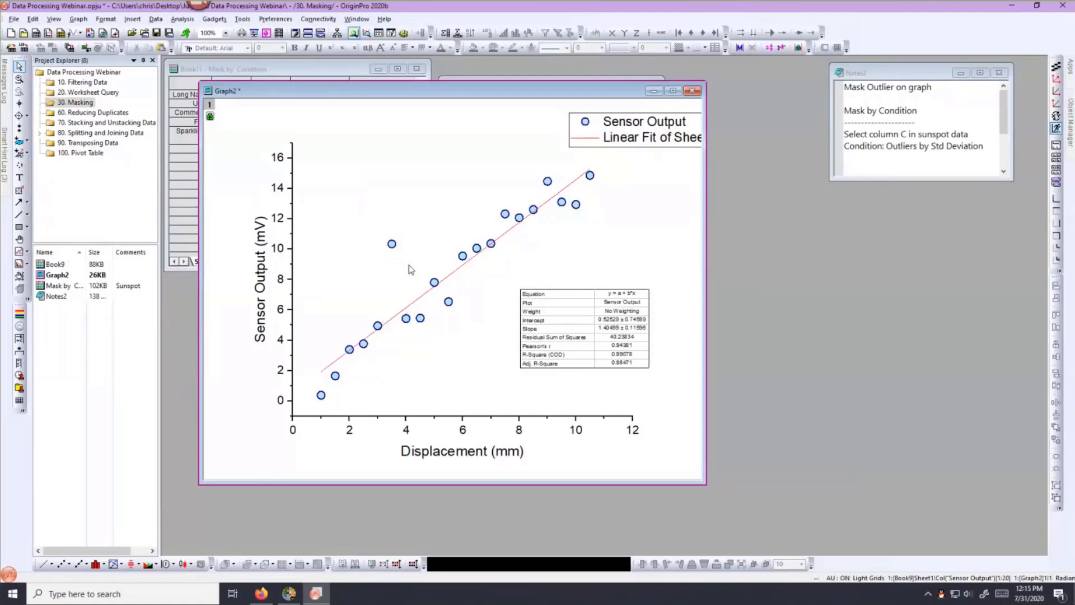
# - Mask the same outlier on the active plot once more to exclude it from the linear fit
pyautogui.click(31, 159)
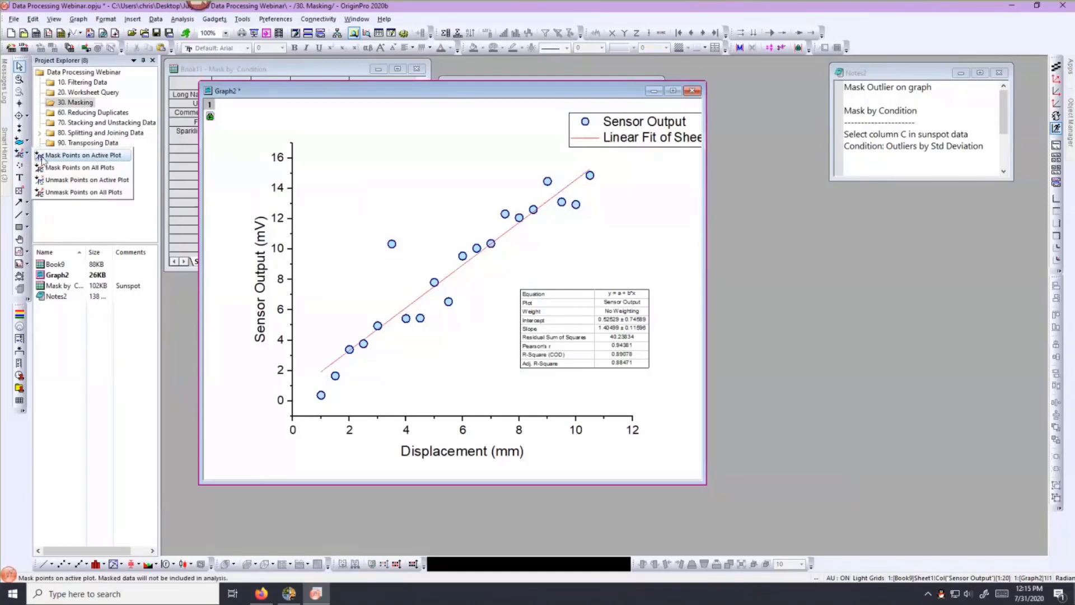
pyautogui.click(42, 156)
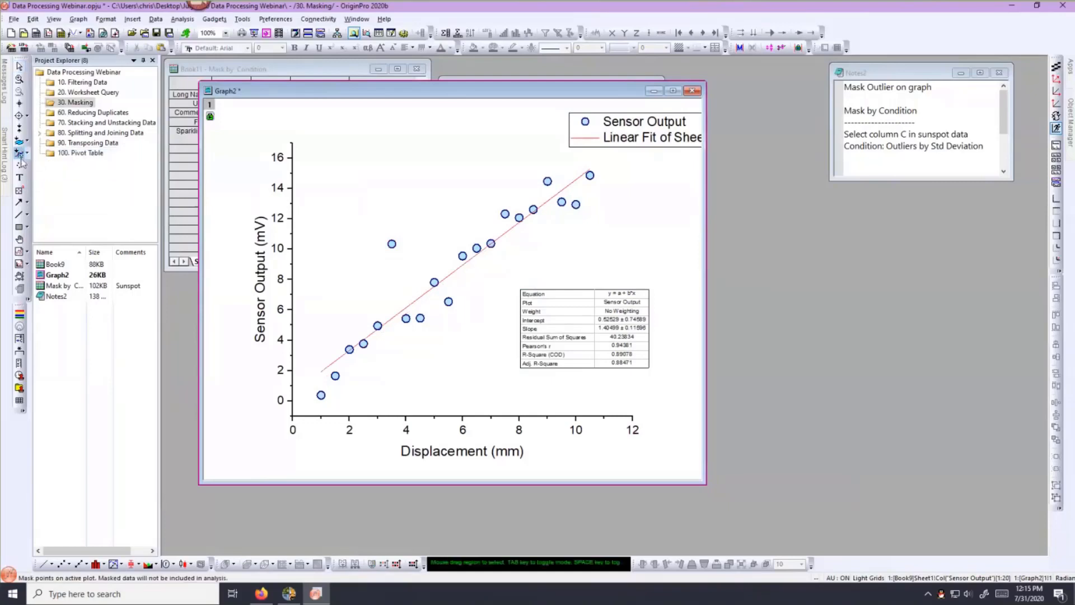
pyautogui.moveTo(362, 216); pyautogui.dragTo(411, 266)
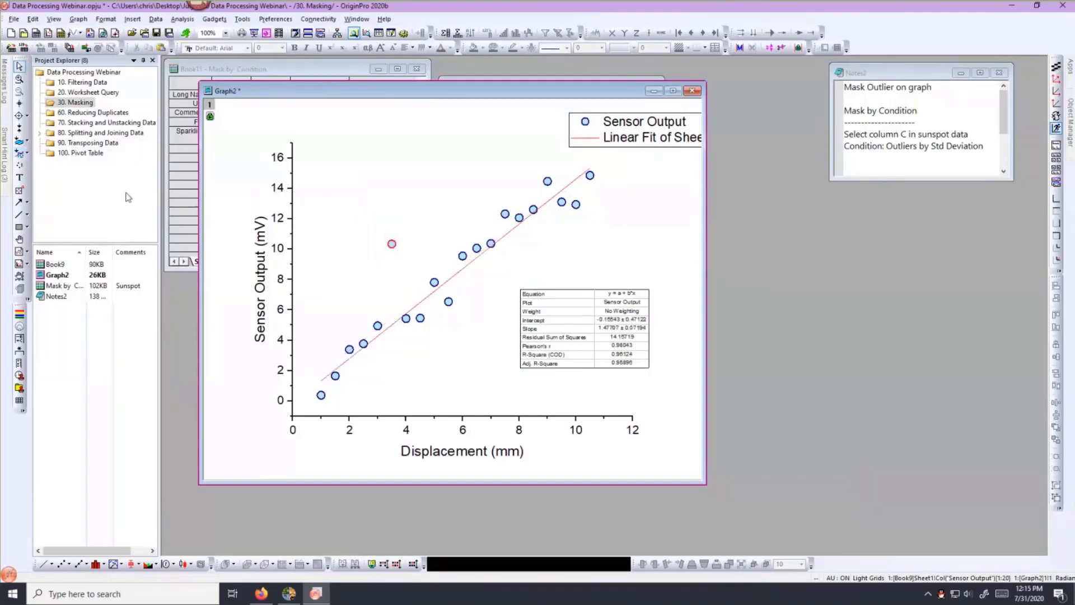
# - Restore the masked outlier in Graph2 with Unmask Points on Active Plot
pyautogui.click(27, 154)
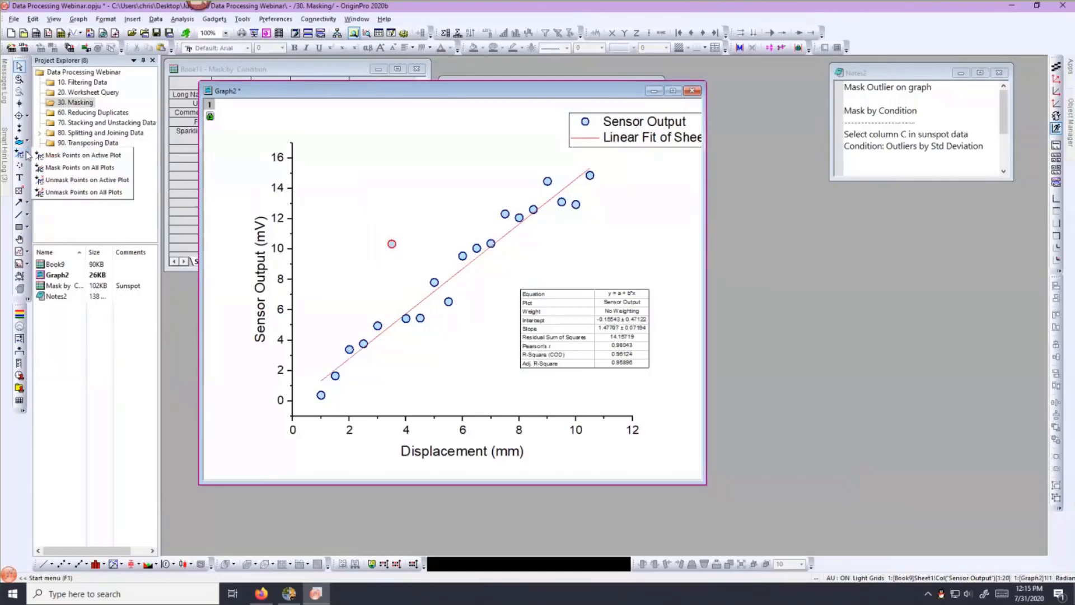
pyautogui.click(40, 182)
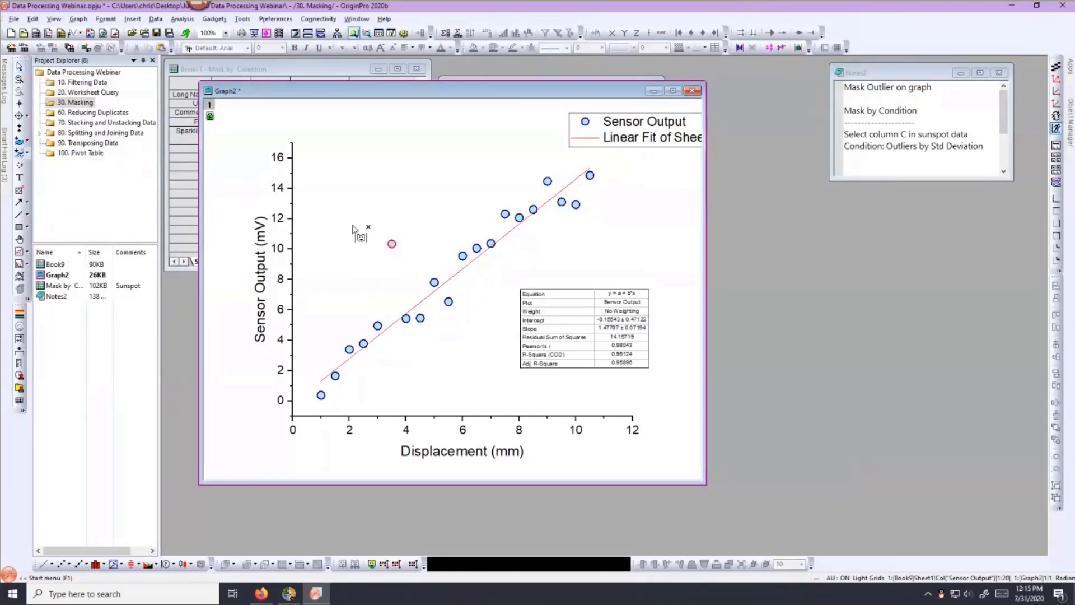
pyautogui.moveTo(371, 221); pyautogui.dragTo(408, 266)
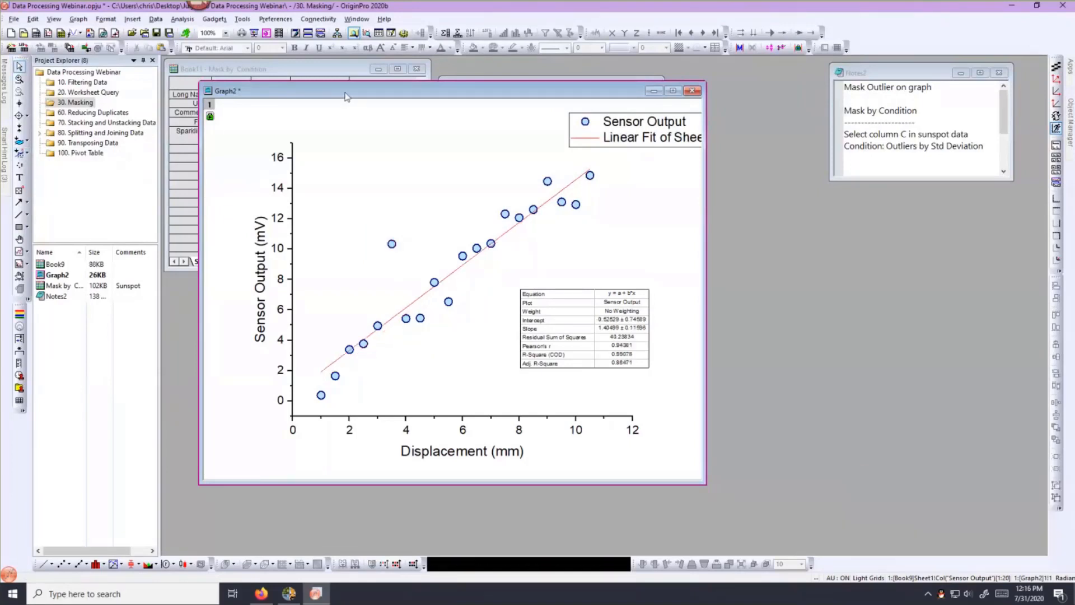
# - Minimize the Graph2 and Book9 windows and slightly enlarge the Book11 sunspot workbook
pyautogui.moveTo(627, 91); pyautogui.dragTo(754, 168)
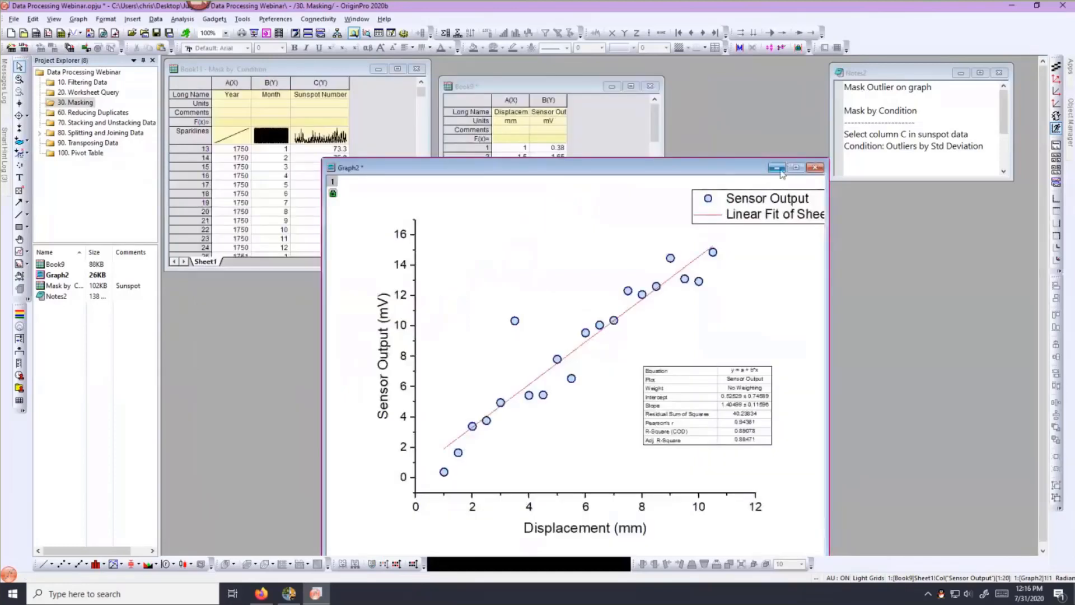
pyautogui.click(780, 169)
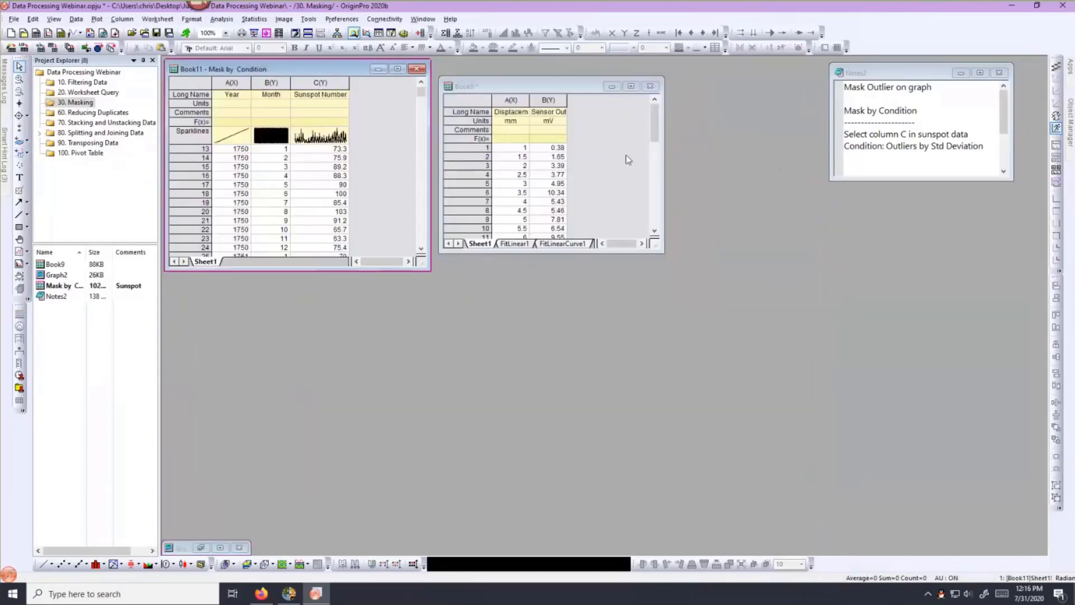
pyautogui.click(612, 86)
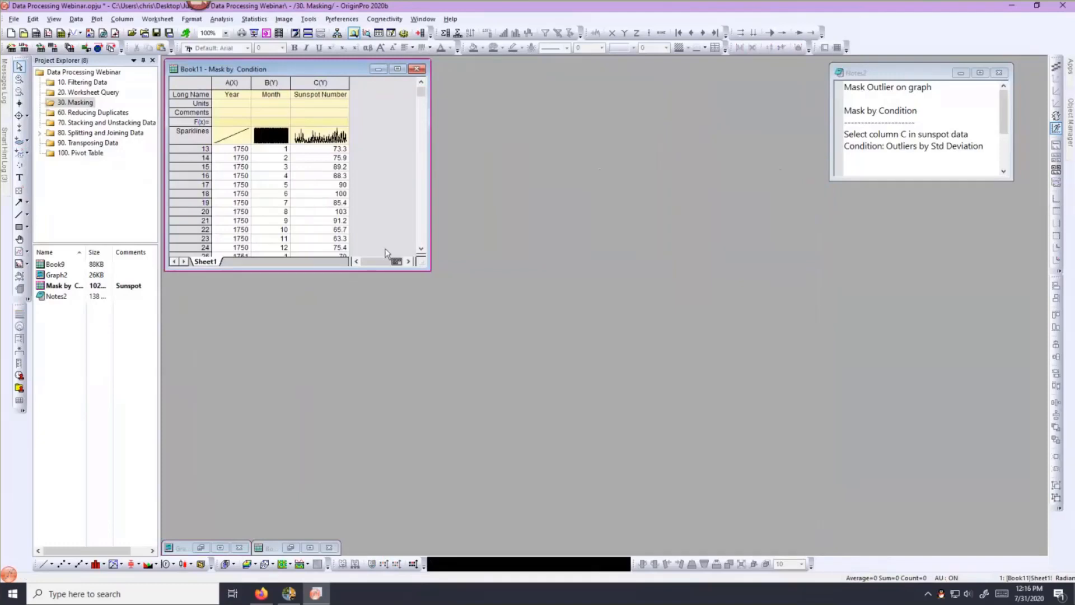
pyautogui.moveTo(454, 292); pyautogui.dragTo(458, 290)
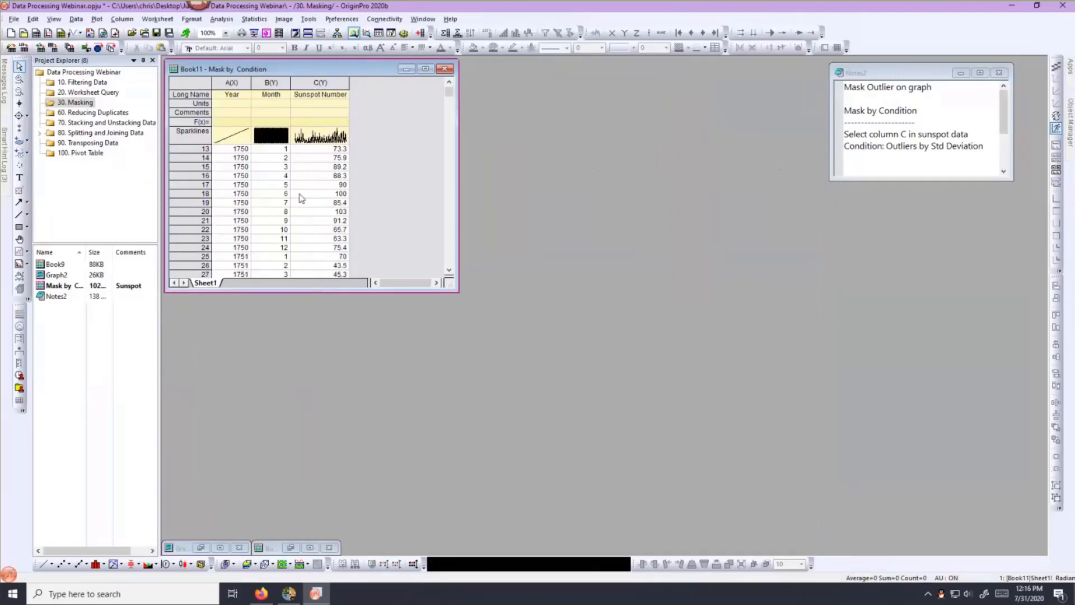
# - Plot the Sunspot Number column C of Book11 as a basic 2D line graph
pyautogui.click(315, 85)
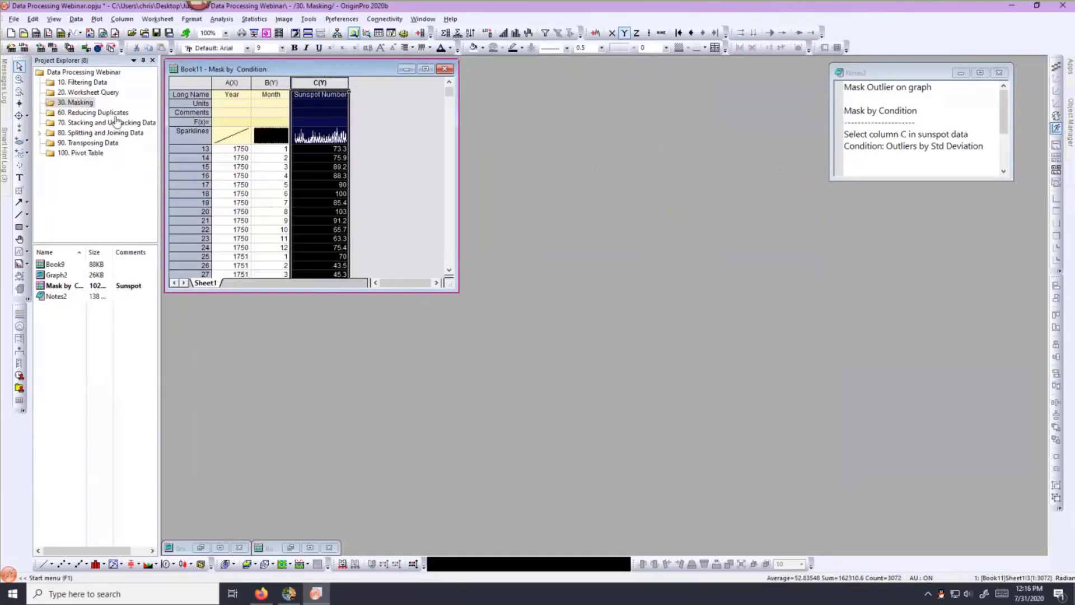
pyautogui.click(98, 20)
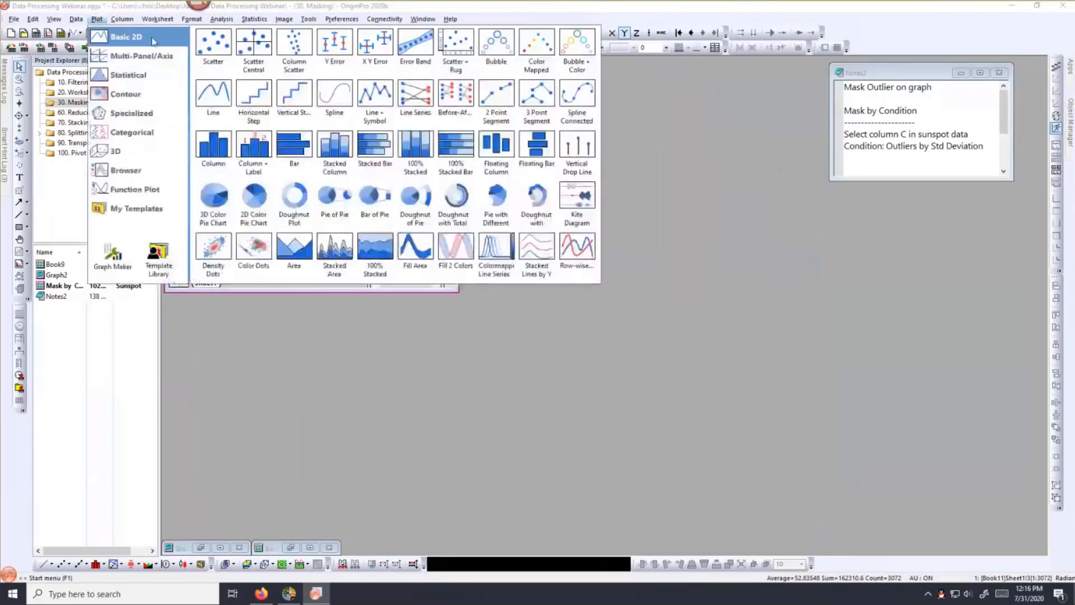
pyautogui.click(221, 93)
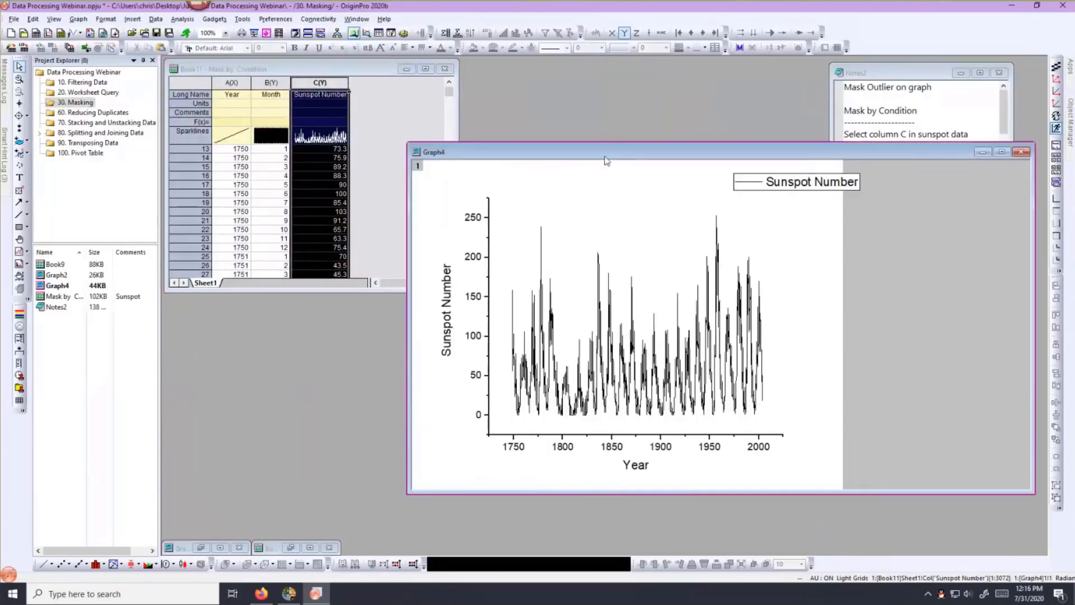
# - Mask the Sunspot Number column's cells by condition using Outliers by Std. Deviation with a larger multiple of SD
pyautogui.click(359, 156)
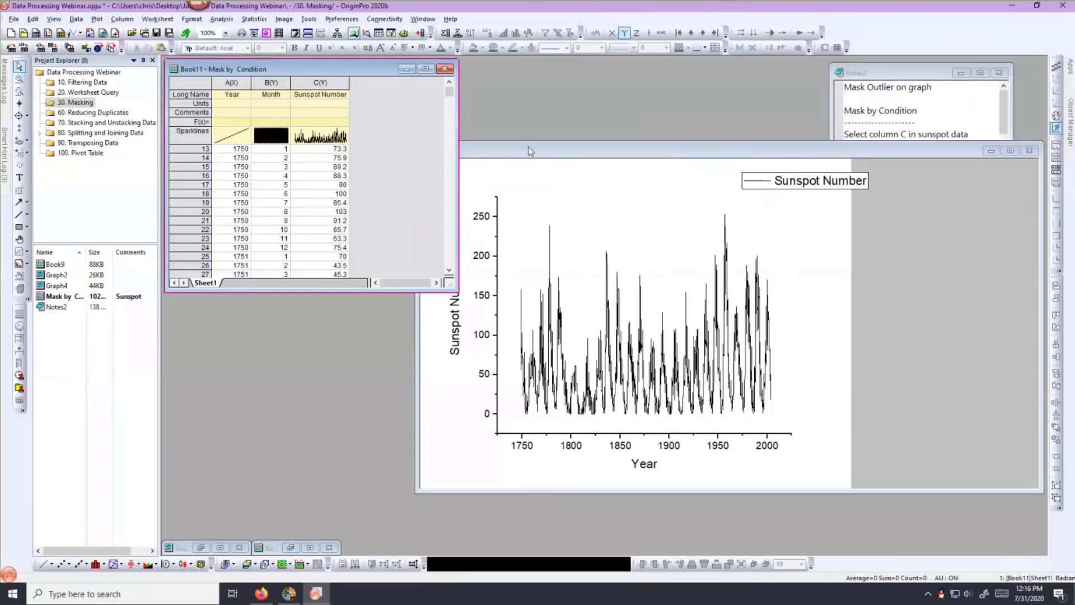
pyautogui.click(318, 84)
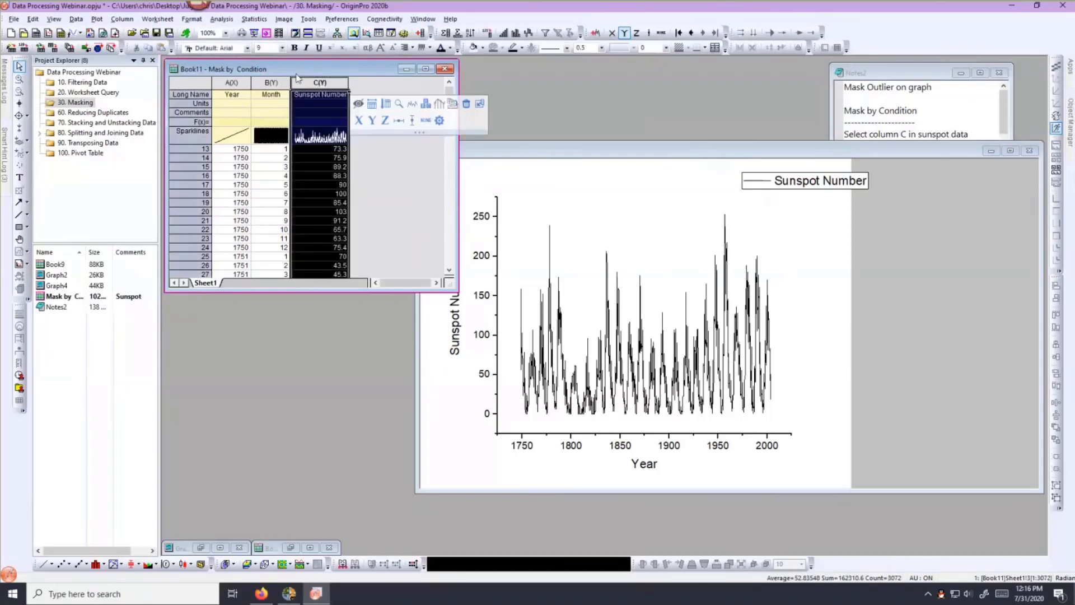
pyautogui.click(122, 19)
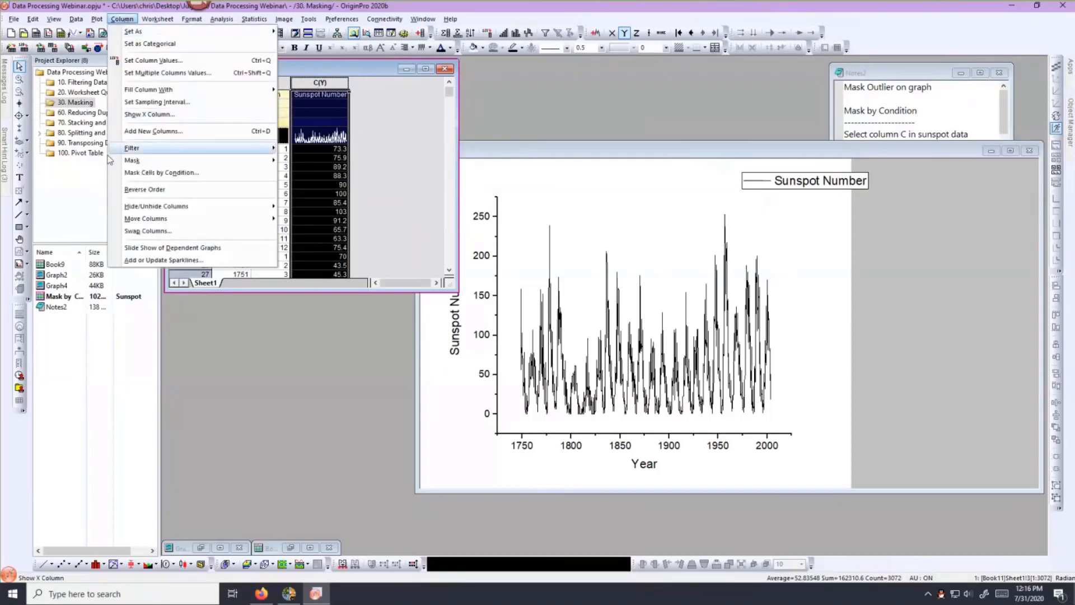
pyautogui.click(112, 174)
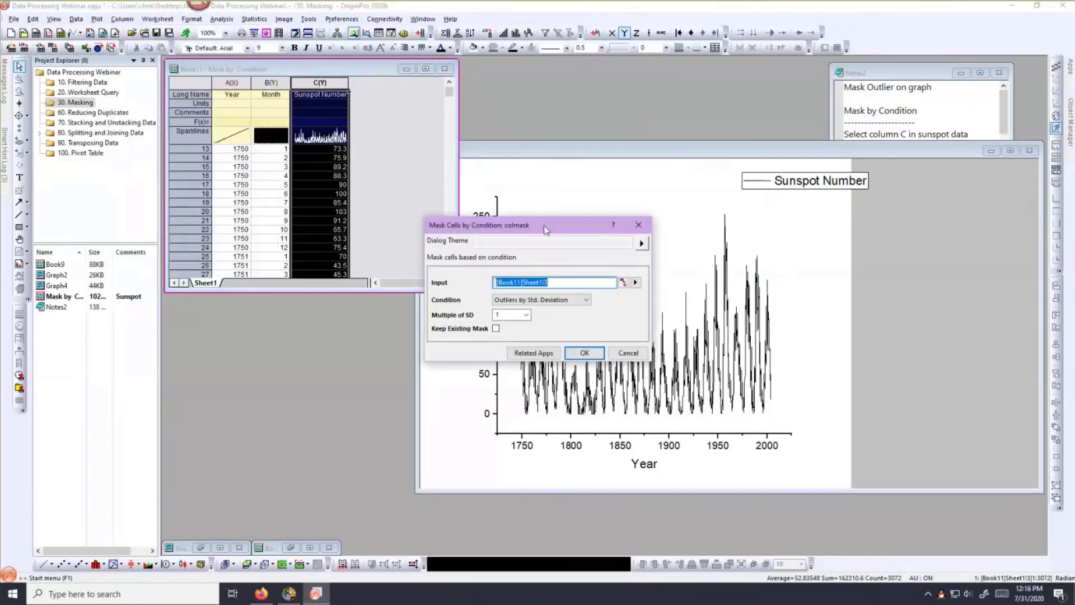
pyautogui.moveTo(544, 225); pyautogui.dragTo(701, 112)
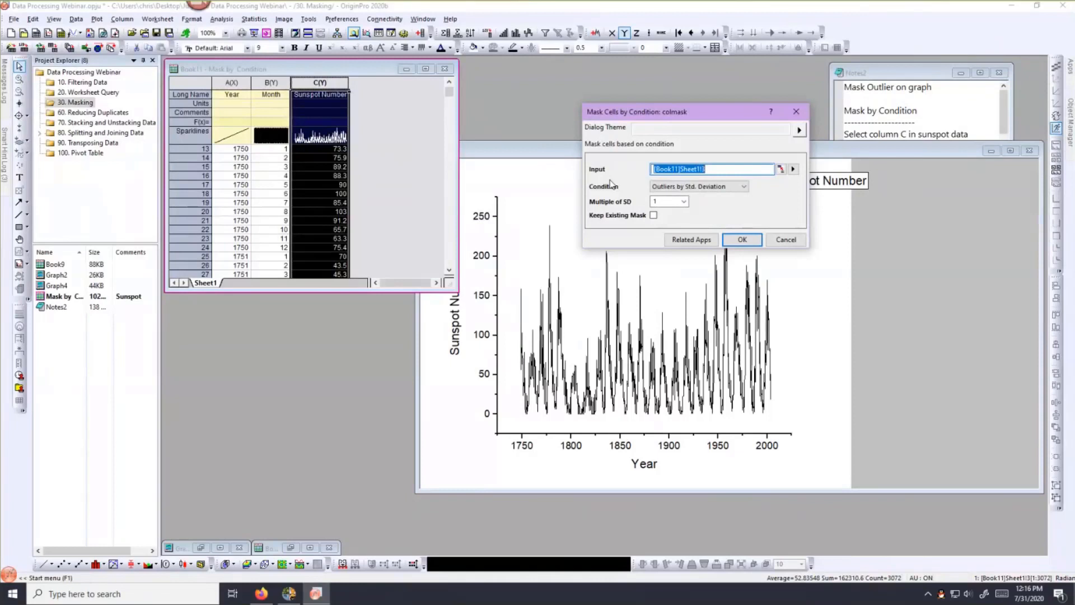
pyautogui.click(727, 188)
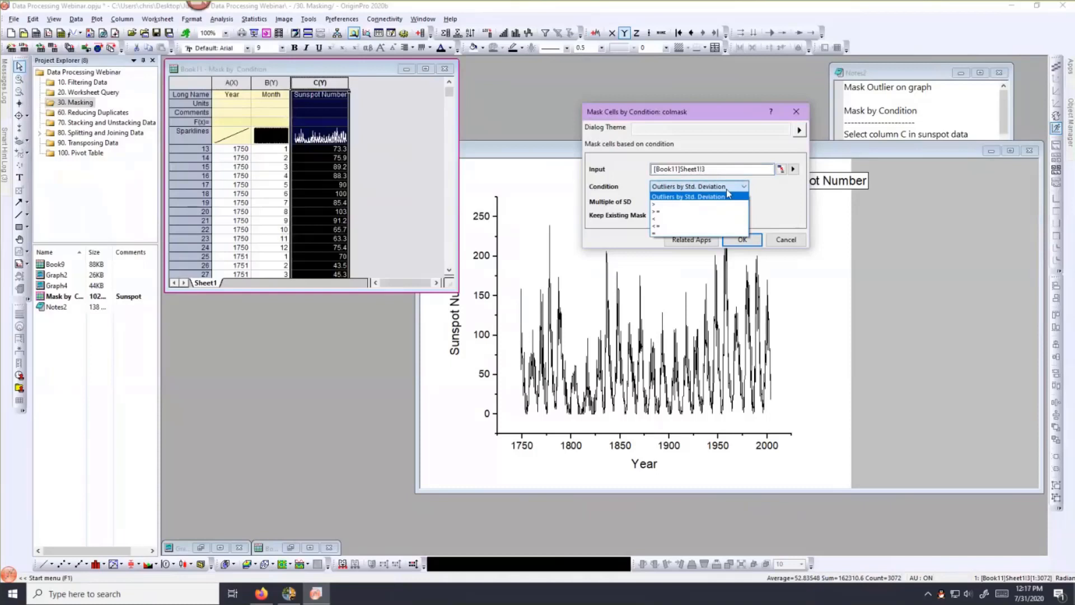
pyautogui.click(653, 196)
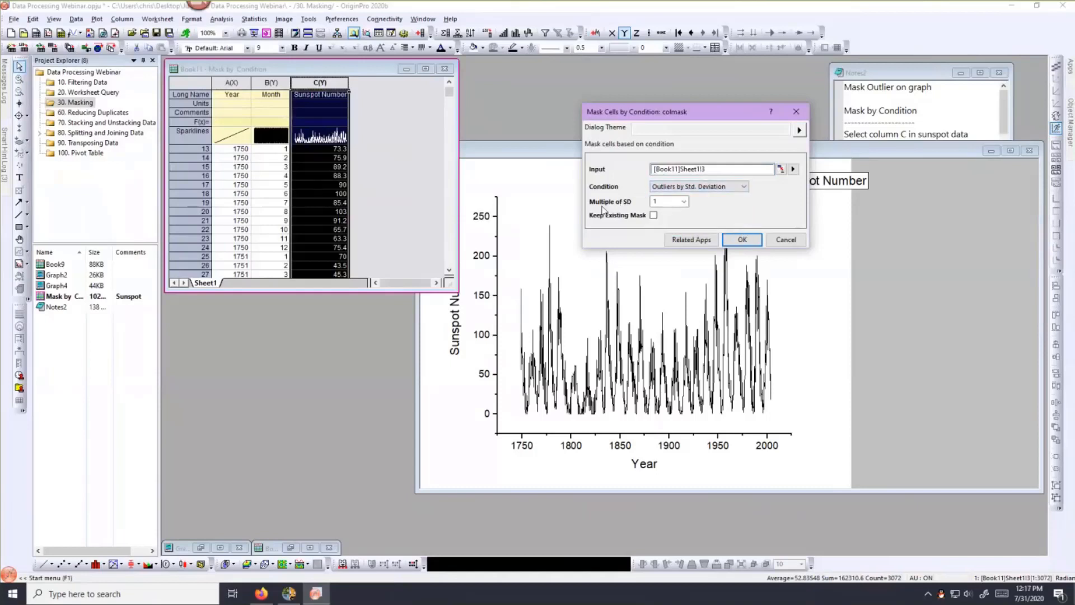
pyautogui.click(683, 203)
pyautogui.click(667, 219)
pyautogui.click(742, 240)
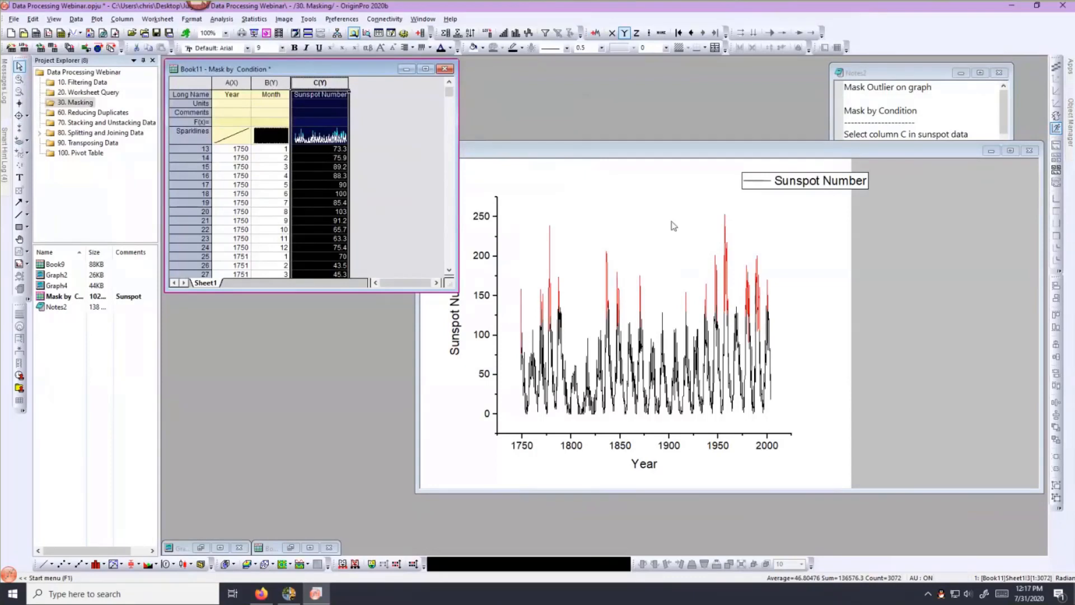
# - Unmask all data points in the Sunspot Number column C of Book11 after looking through its masked values
pyautogui.click(399, 194)
pyautogui.moveTo(447, 94); pyautogui.dragTo(449, 105)
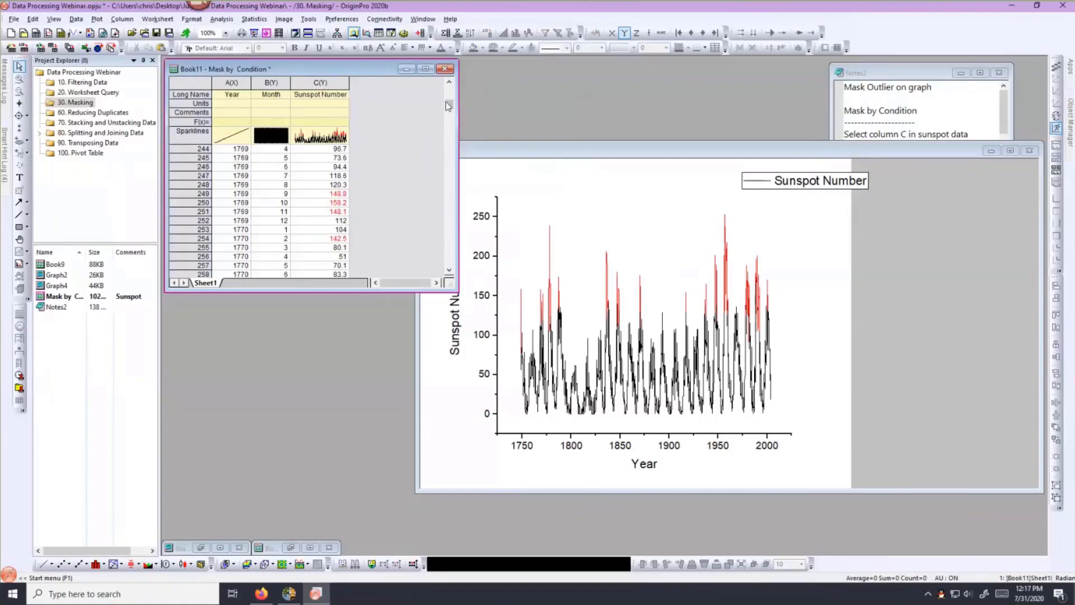
pyautogui.moveTo(448, 106); pyautogui.dragTo(448, 93)
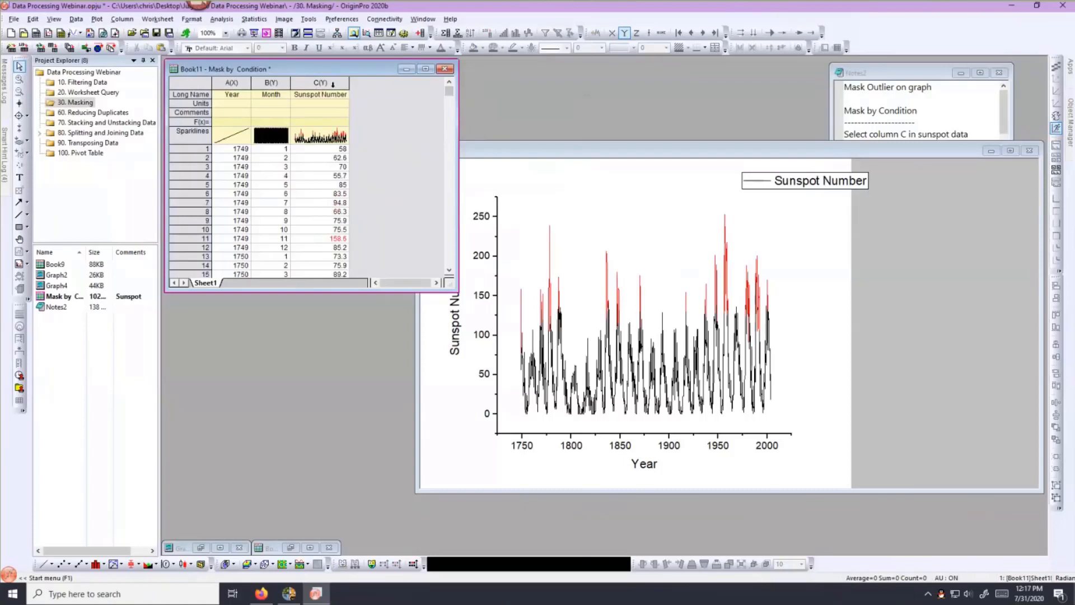
pyautogui.click(332, 84)
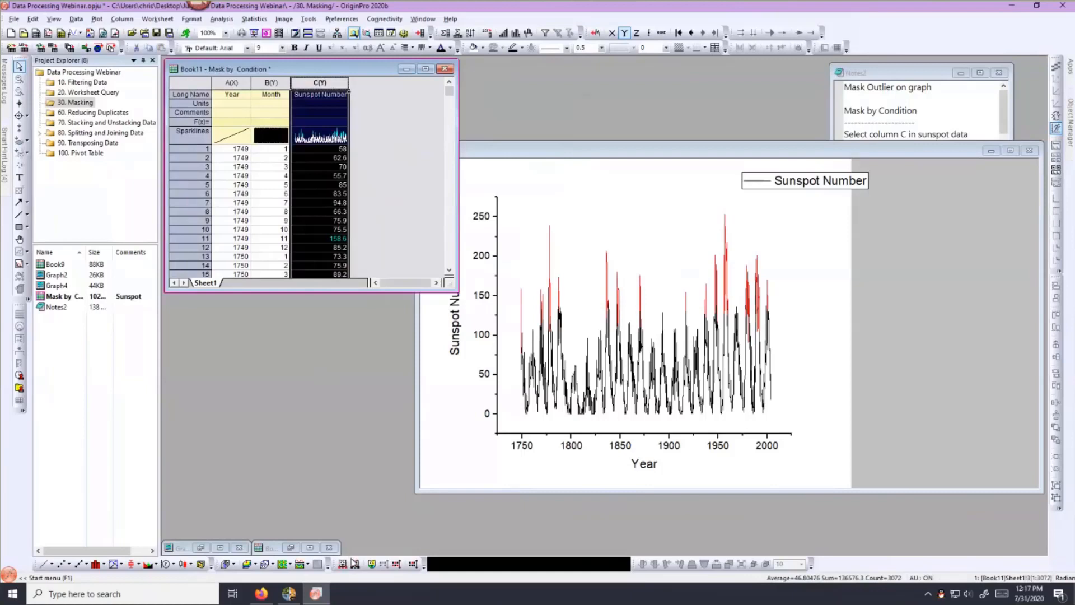
pyautogui.click(355, 566)
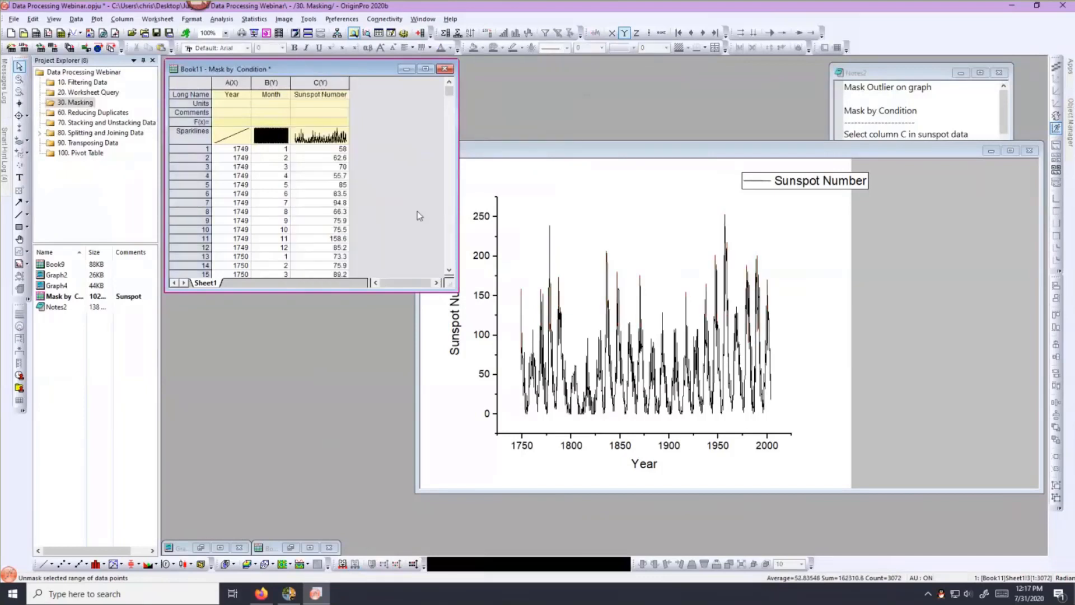
# - Mask the Sunspot Number column's cells by condition using Outliers by Std. Deviation with 1.5 as the Multiple of SD
pyautogui.click(317, 82)
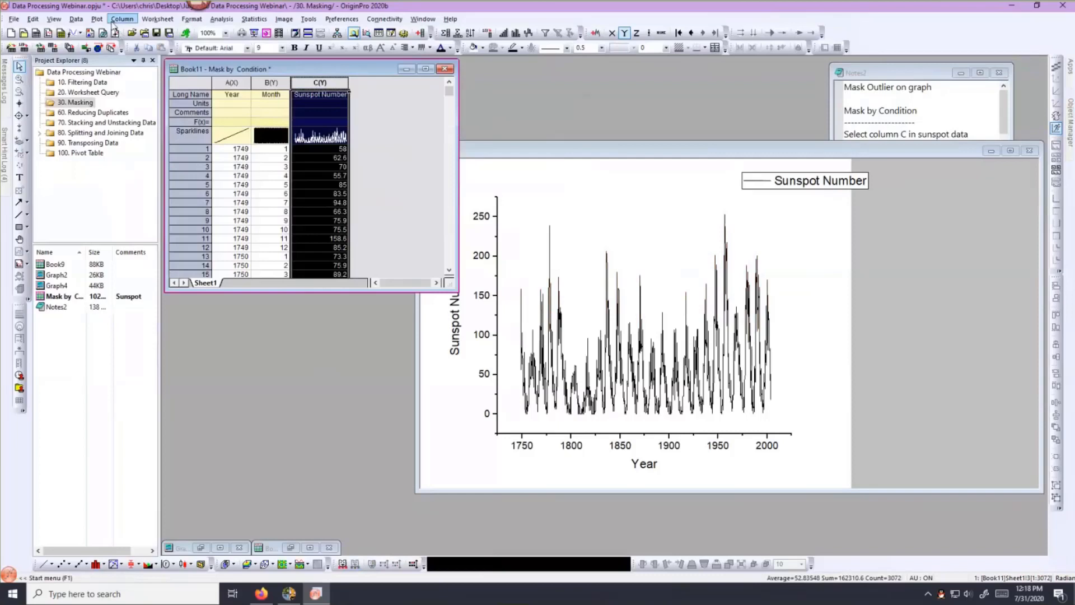
pyautogui.click(122, 19)
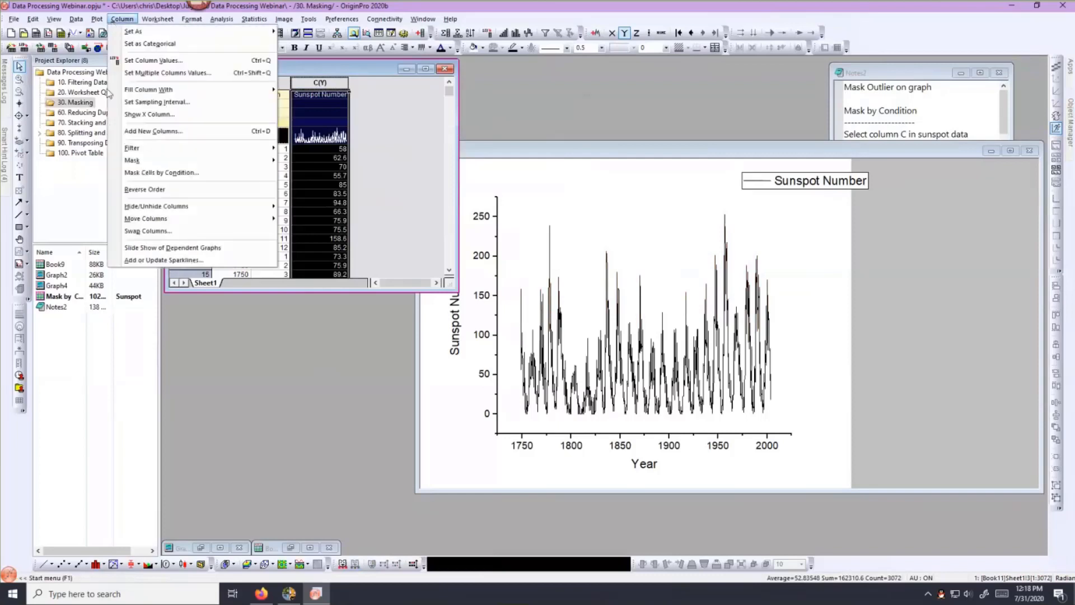
pyautogui.click(120, 173)
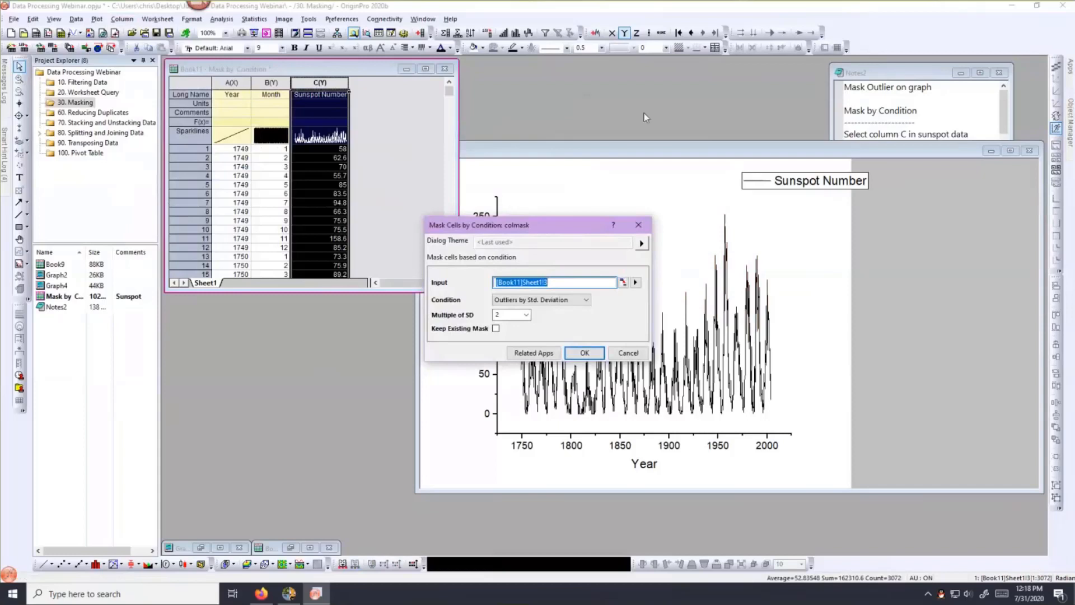
pyautogui.moveTo(542, 229); pyautogui.dragTo(646, 116)
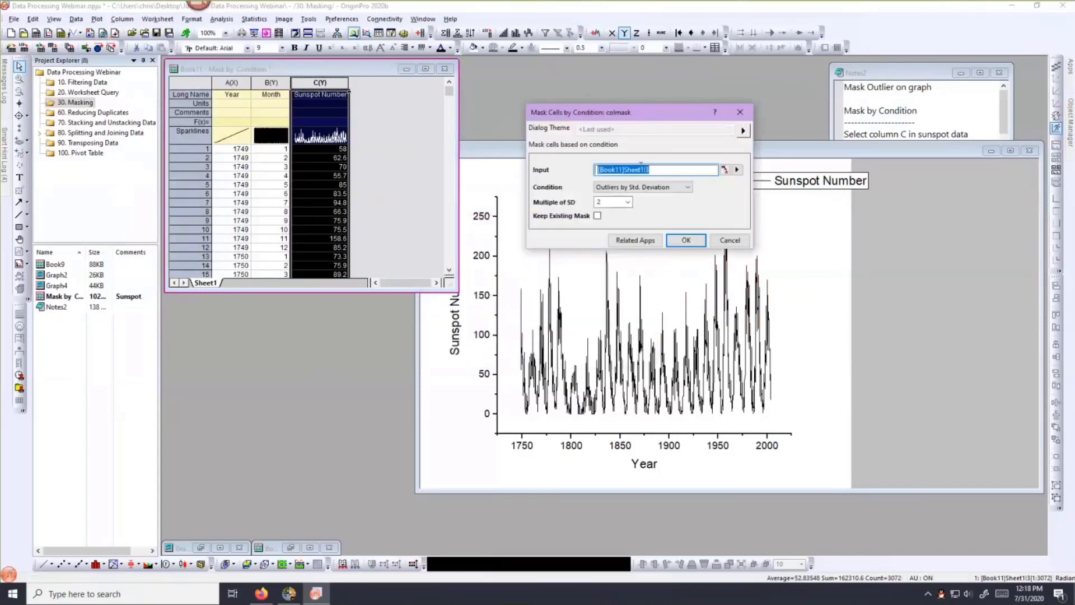
pyautogui.click(630, 201)
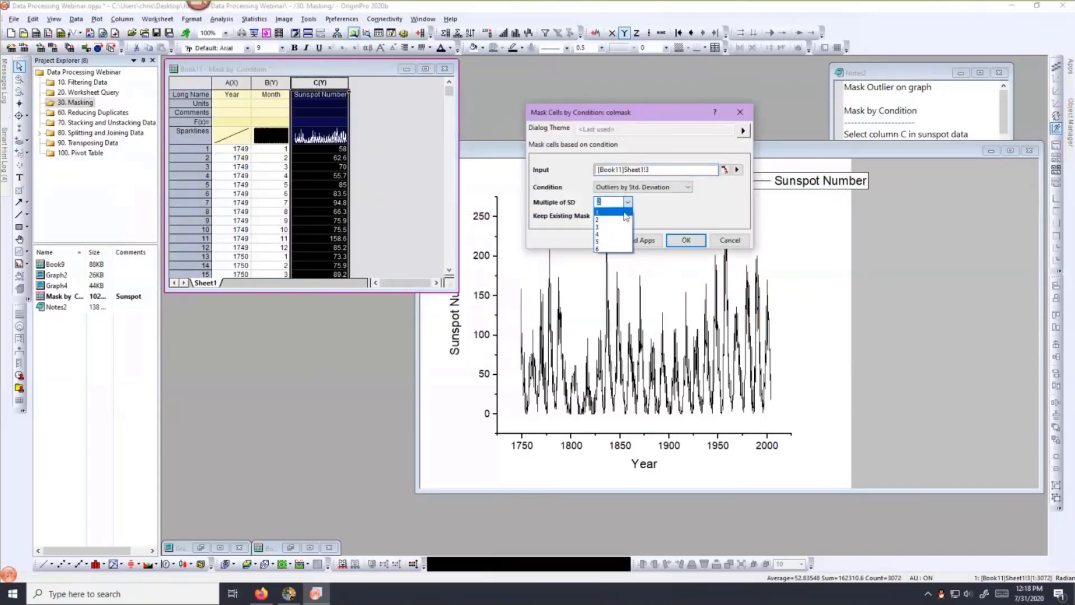
pyautogui.click(624, 211)
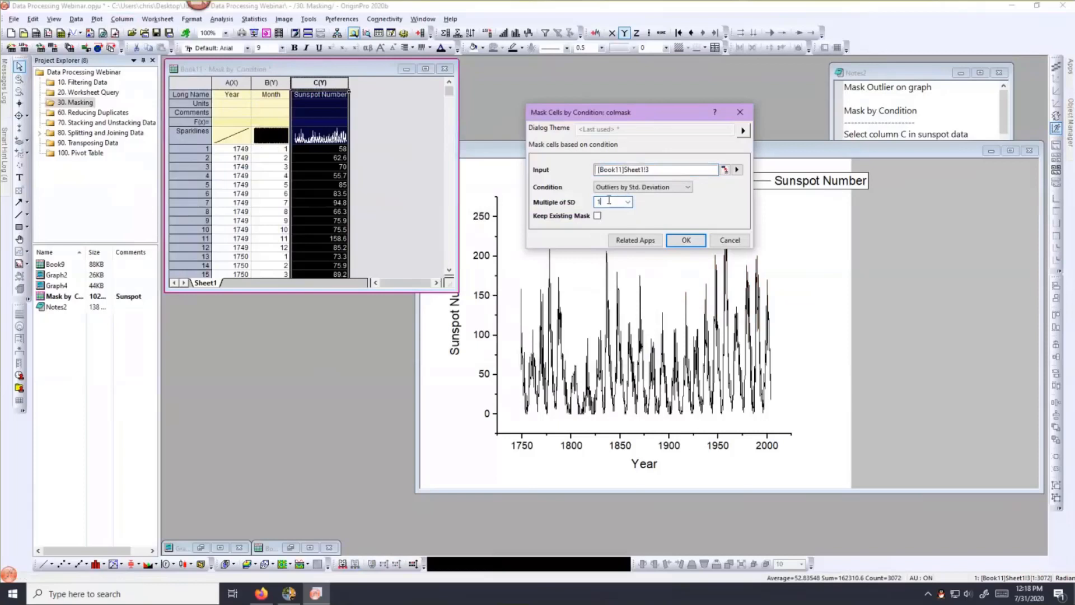
pyautogui.write('.5')
pyautogui.click(684, 239)
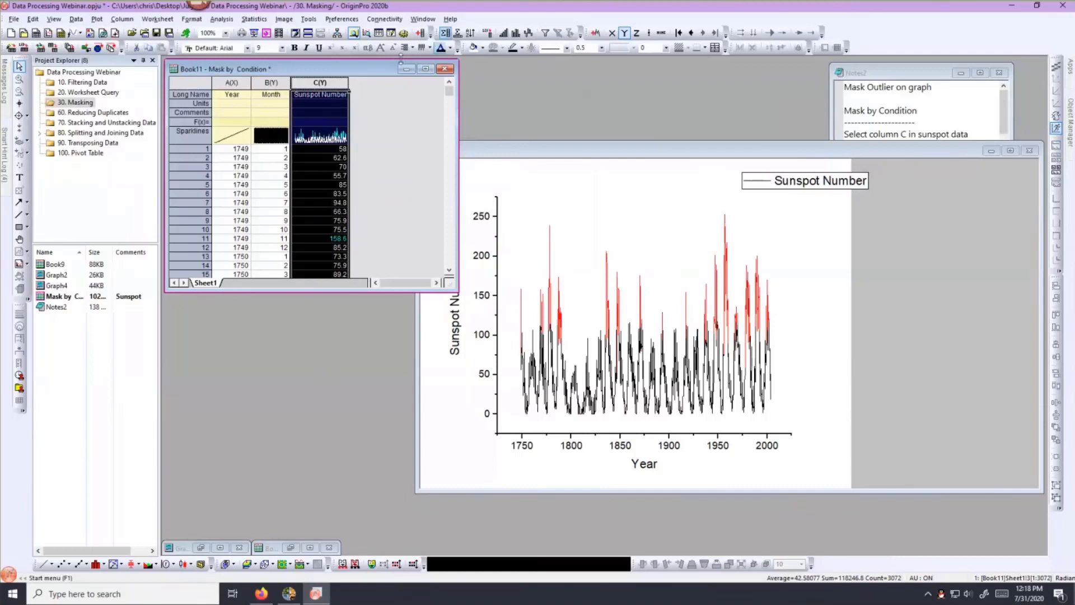
pyautogui.moveTo(348, 90); pyautogui.dragTo(390, 91)
# - Open the 60. Reducing Duplicates folder, enlarge and reposition the Book10 Remove/Combine Duplicated Rows workbook, and look over its country and date data
pyautogui.click(110, 114)
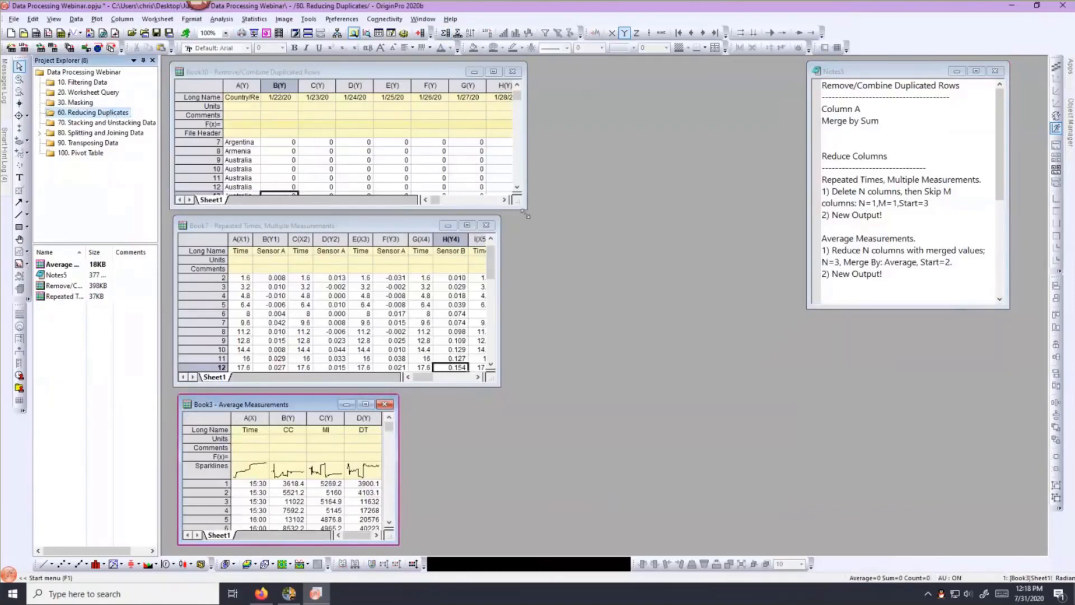
pyautogui.moveTo(525, 214); pyautogui.dragTo(720, 467)
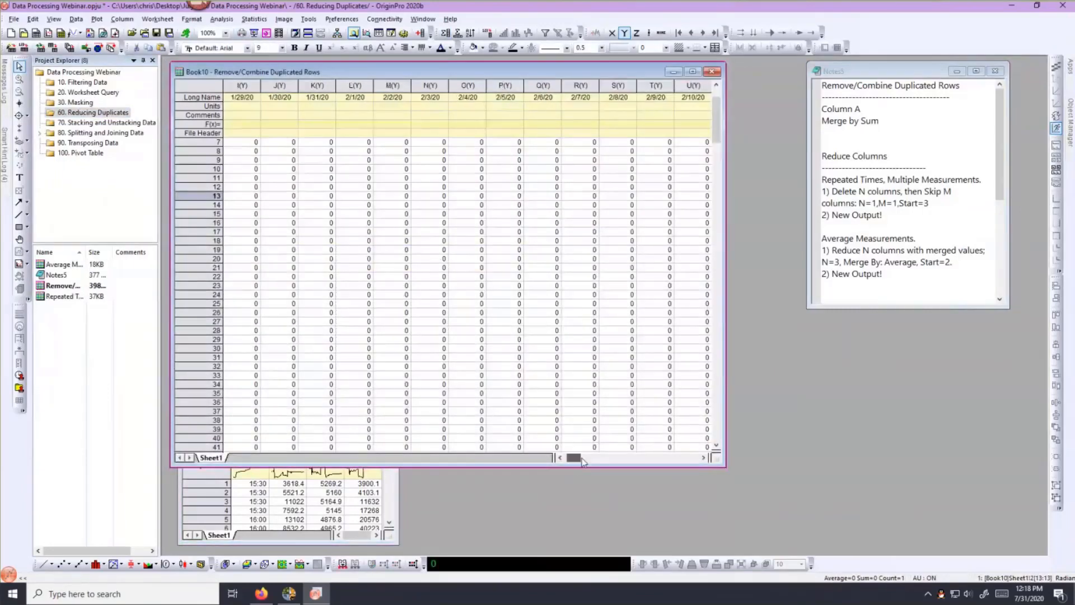
pyautogui.moveTo(572, 460)
pyautogui.mouseDown()
pyautogui.moveTo(708, 464)
pyautogui.moveTo(562, 466)
pyautogui.mouseUp()
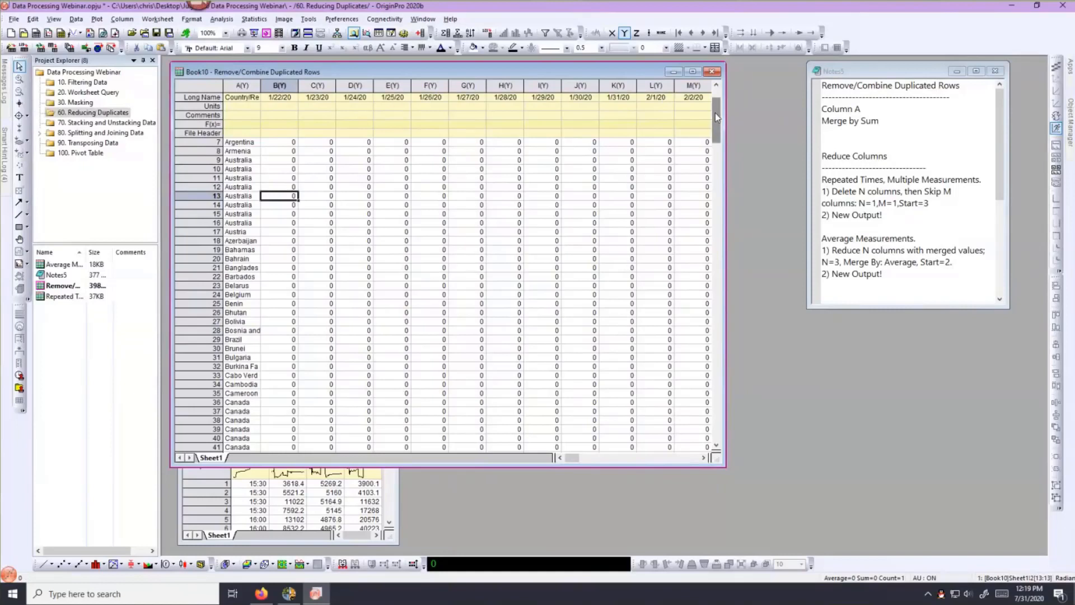
pyautogui.scroll(-1, 715, 113)
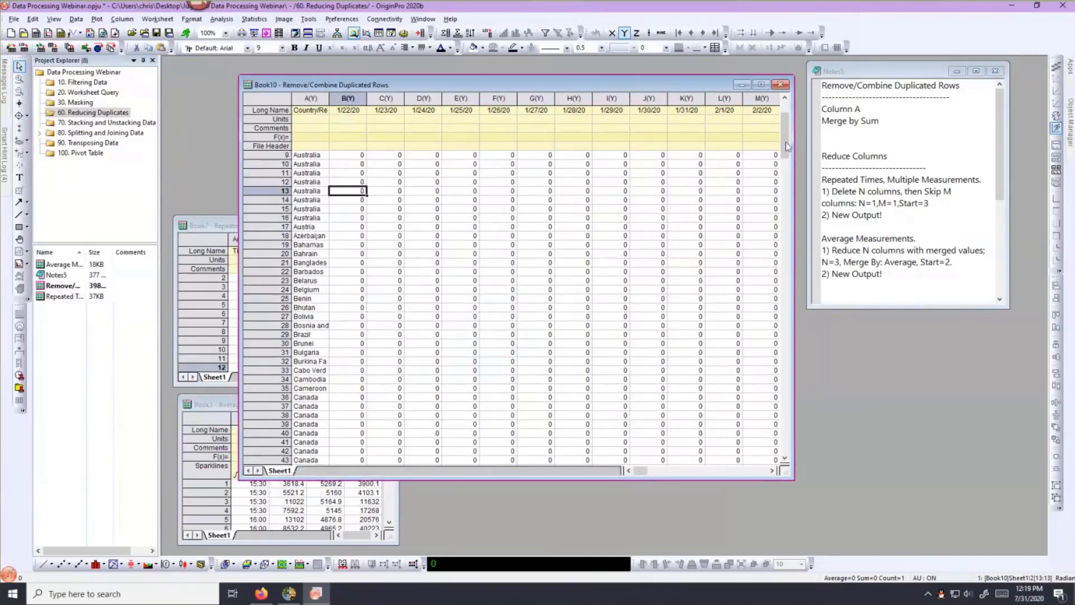
pyautogui.moveTo(786, 146)
pyautogui.mouseDown()
pyautogui.moveTo(786, 166)
pyautogui.moveTo(787, 125)
pyautogui.mouseUp()
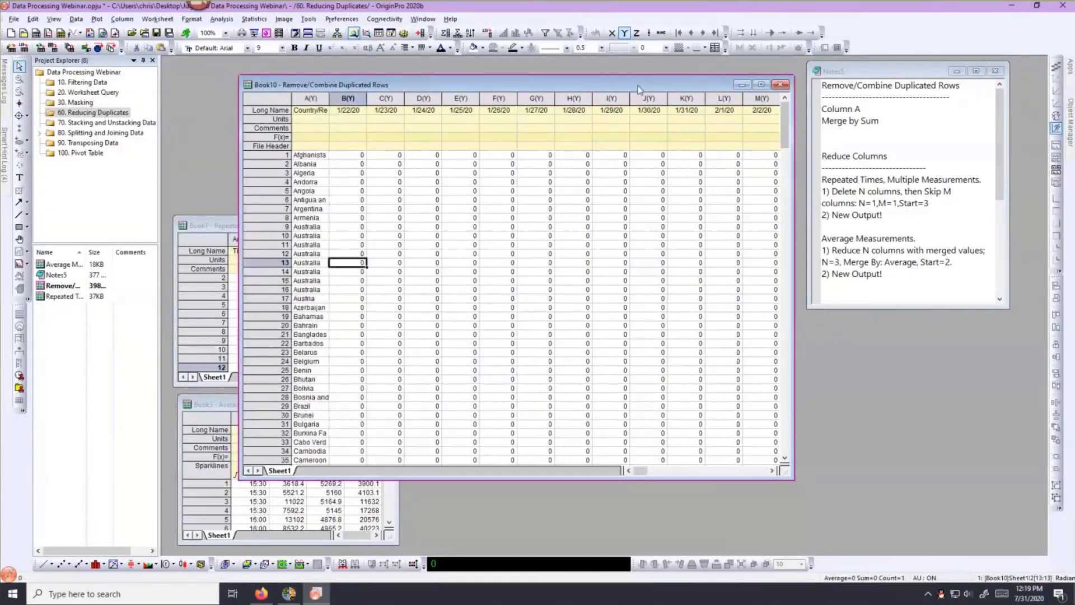
pyautogui.moveTo(602, 80); pyautogui.dragTo(582, 75)
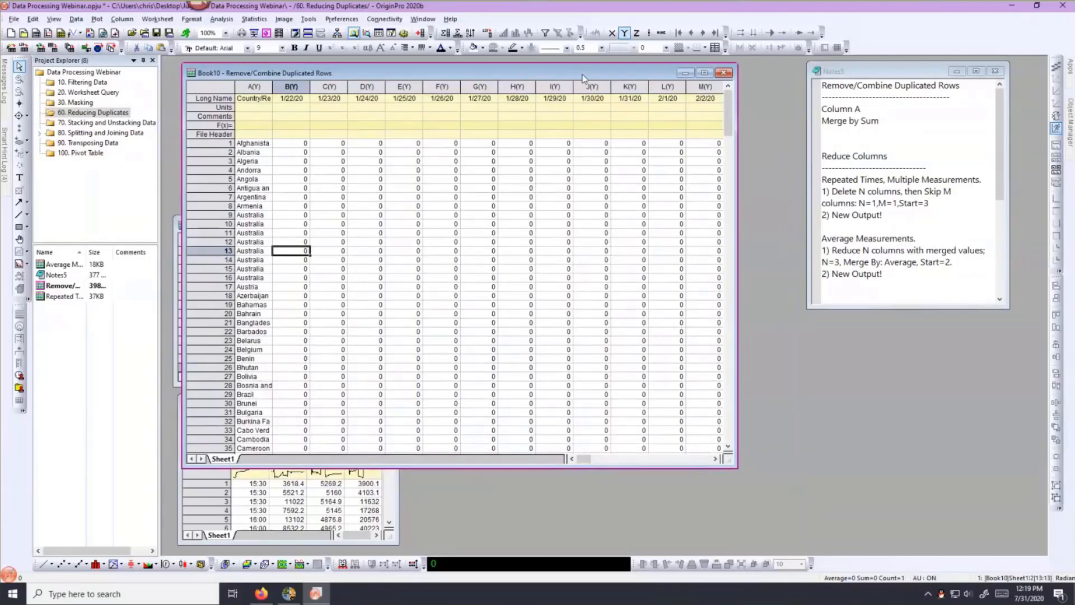
pyautogui.moveTo(583, 459); pyautogui.dragTo(672, 464)
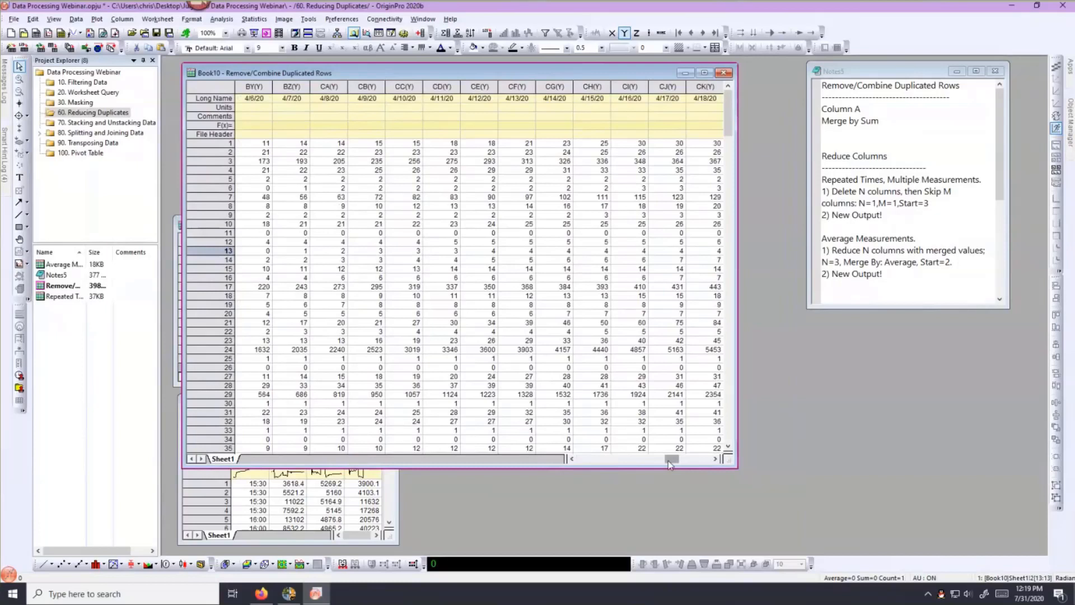
pyautogui.moveTo(670, 464); pyautogui.dragTo(562, 465)
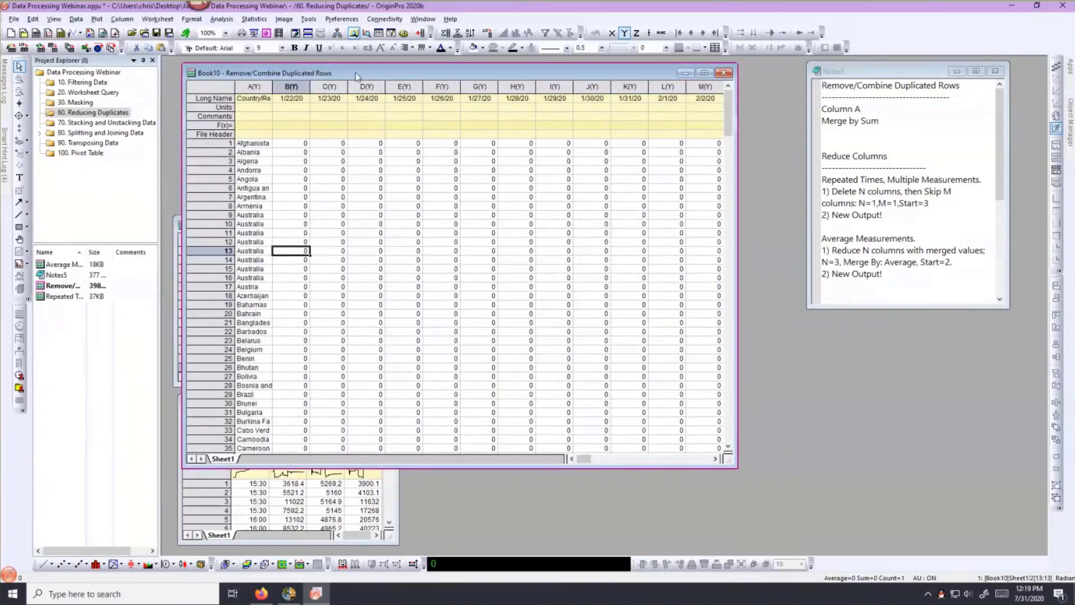
# - Set up Remove/Combine Duplicated Rows for Book10 with Recalculate on Auto and column A as the reference column
pyautogui.click(157, 20)
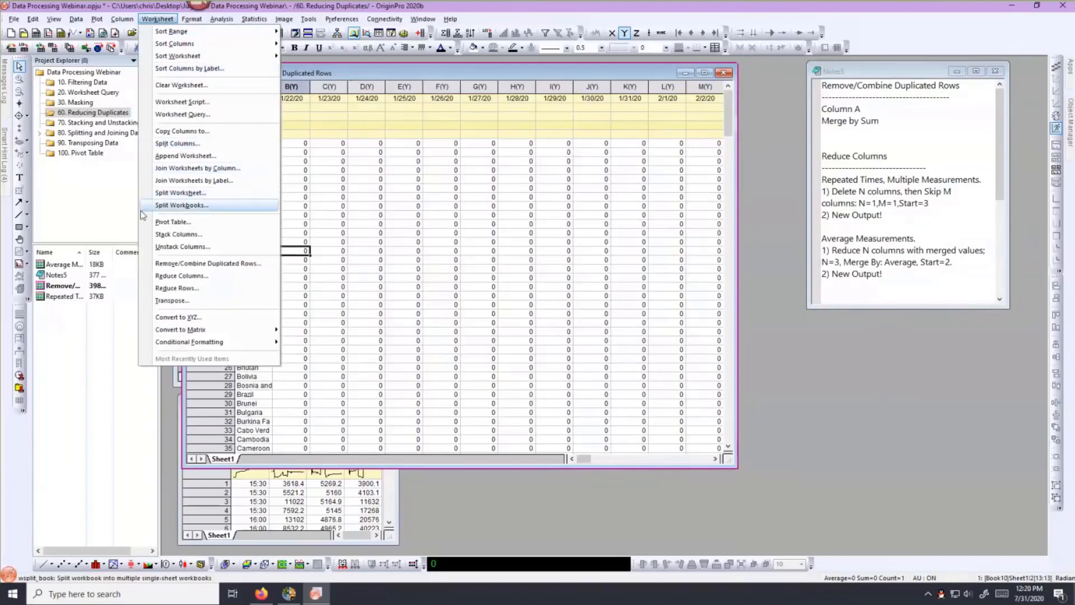
pyautogui.click(143, 264)
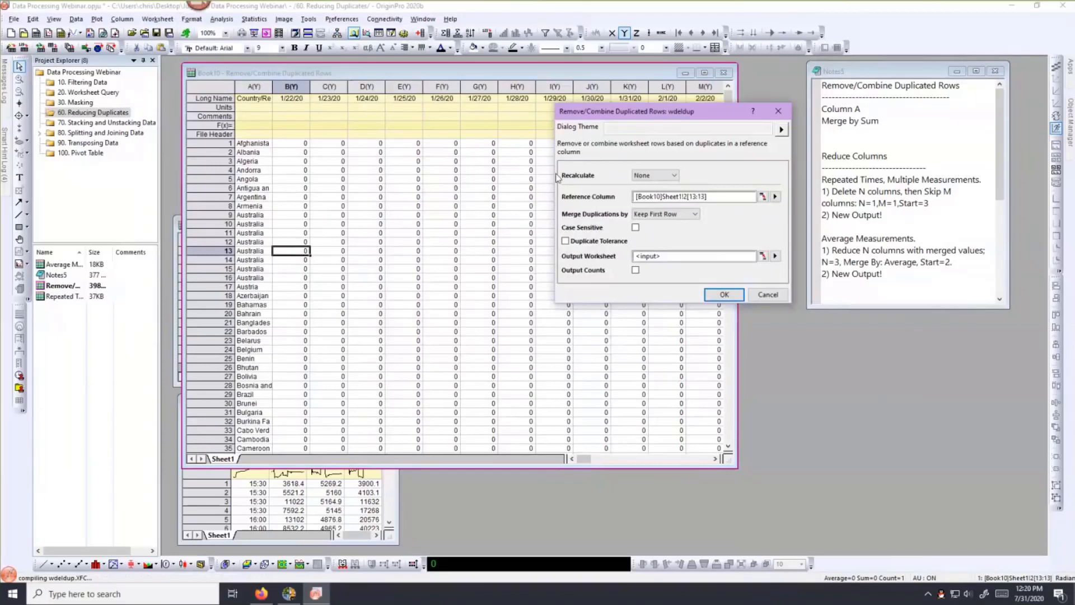
pyautogui.click(648, 176)
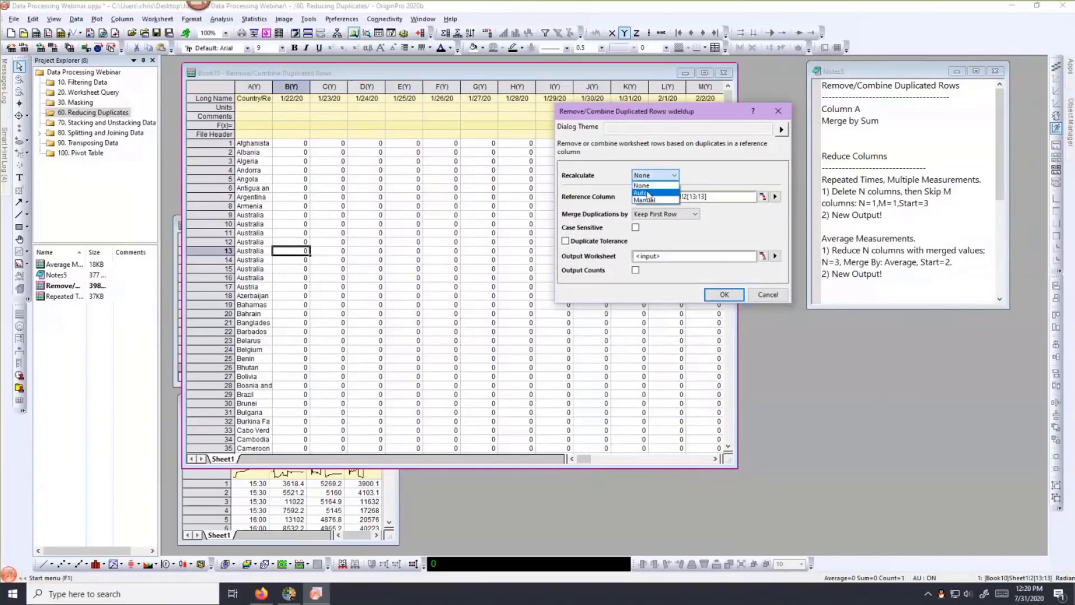
pyautogui.click(640, 193)
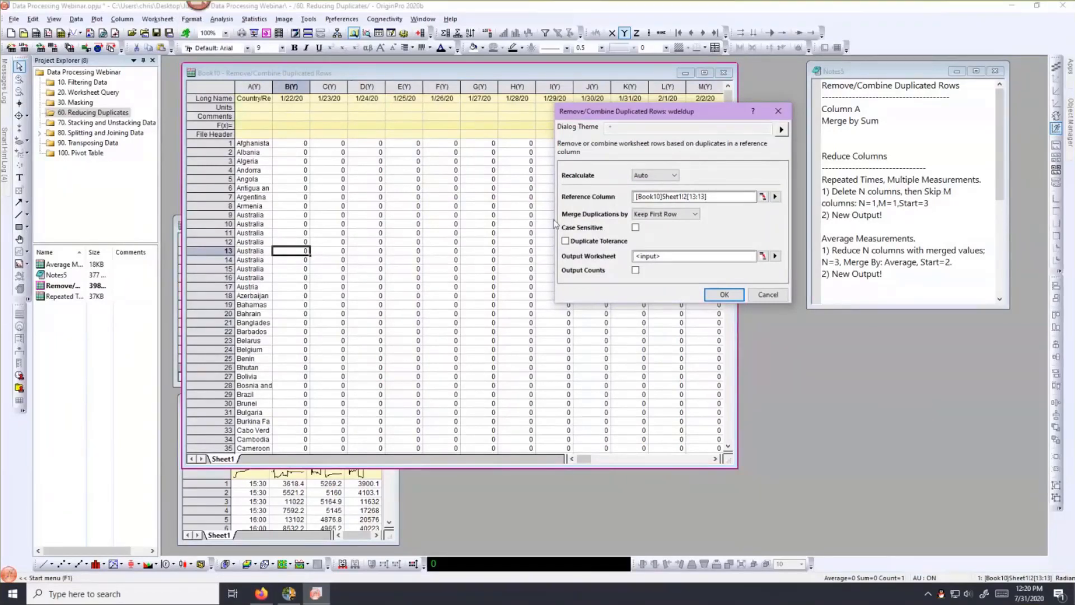
pyautogui.click(763, 196)
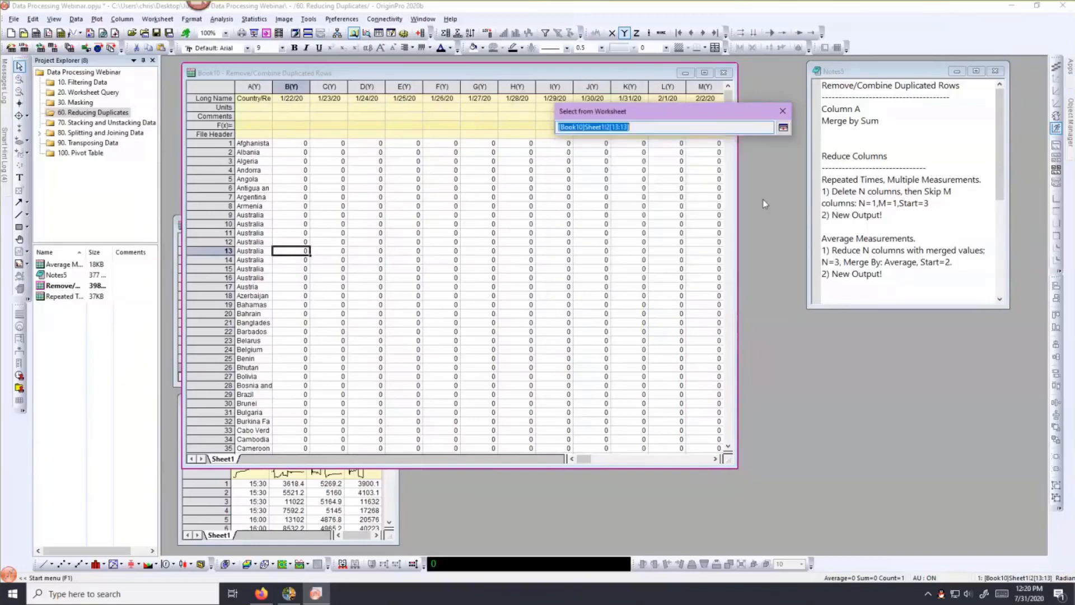
pyautogui.click(252, 87)
pyautogui.click(251, 87)
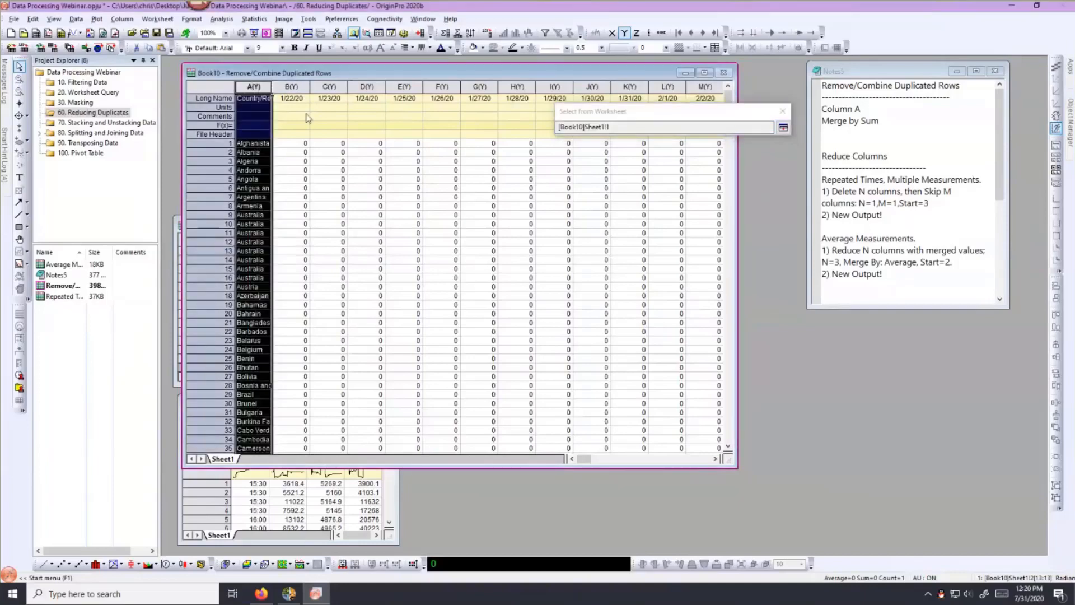
pyautogui.click(783, 129)
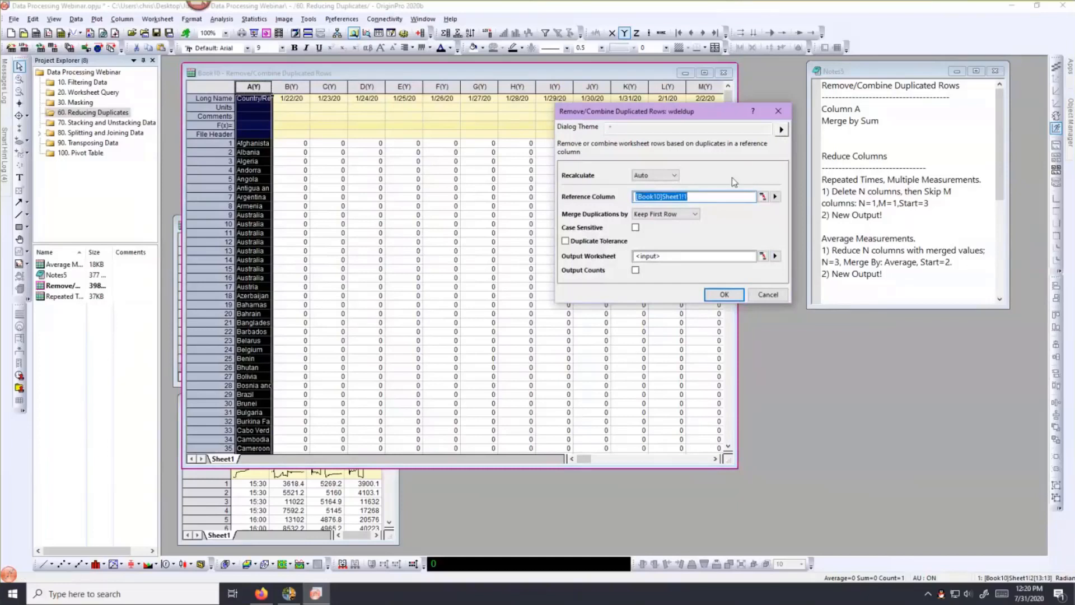
# - Merge Book10's duplicated rows by Sum with the input sheet as the output worksheet, and look over the combined rows
pyautogui.click(695, 215)
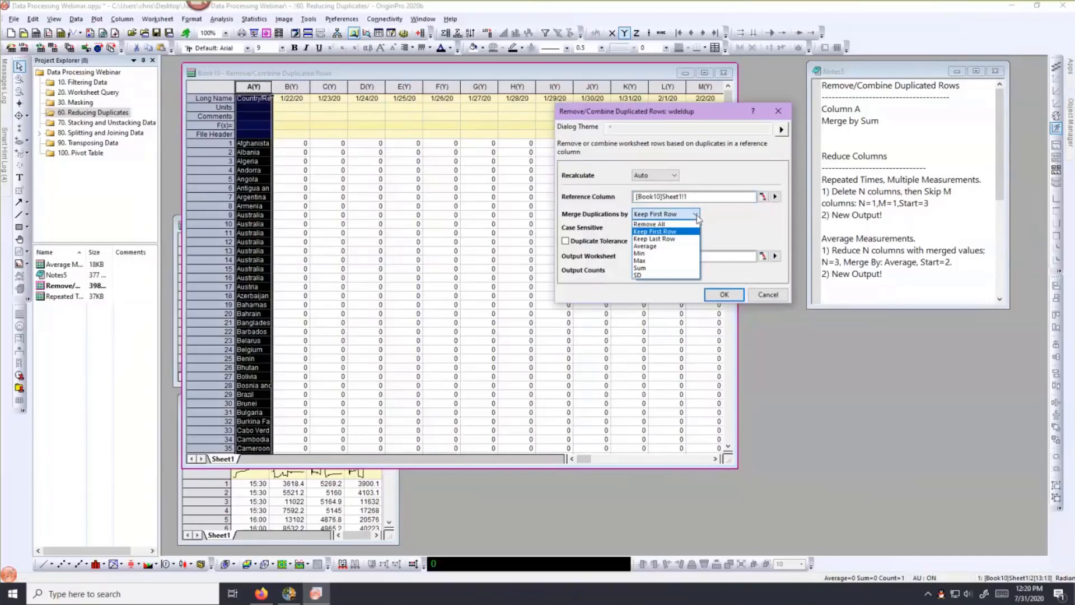
pyautogui.click(653, 268)
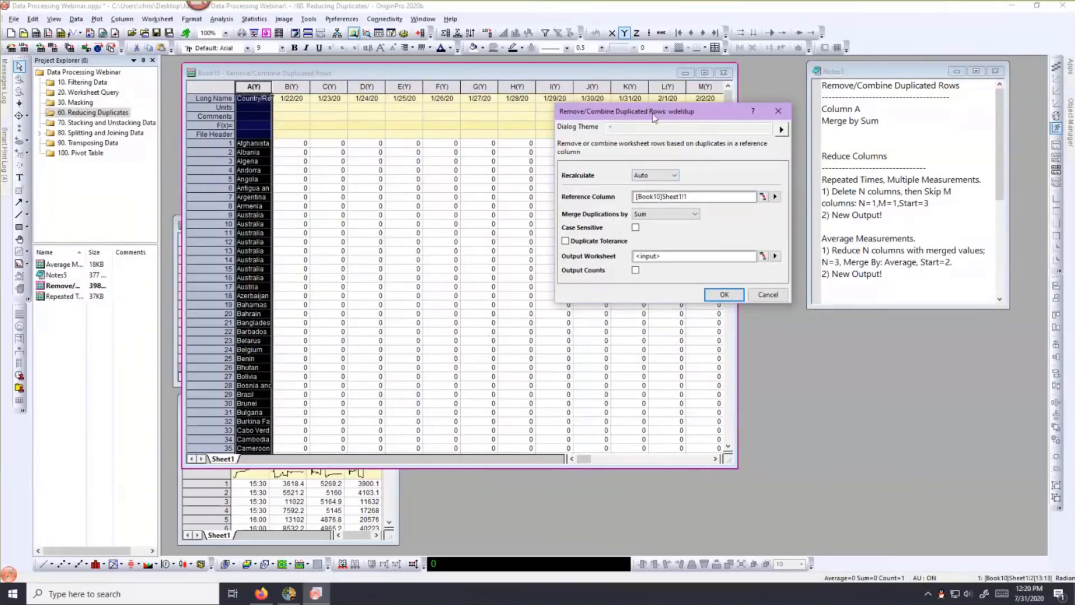
pyautogui.click(774, 255)
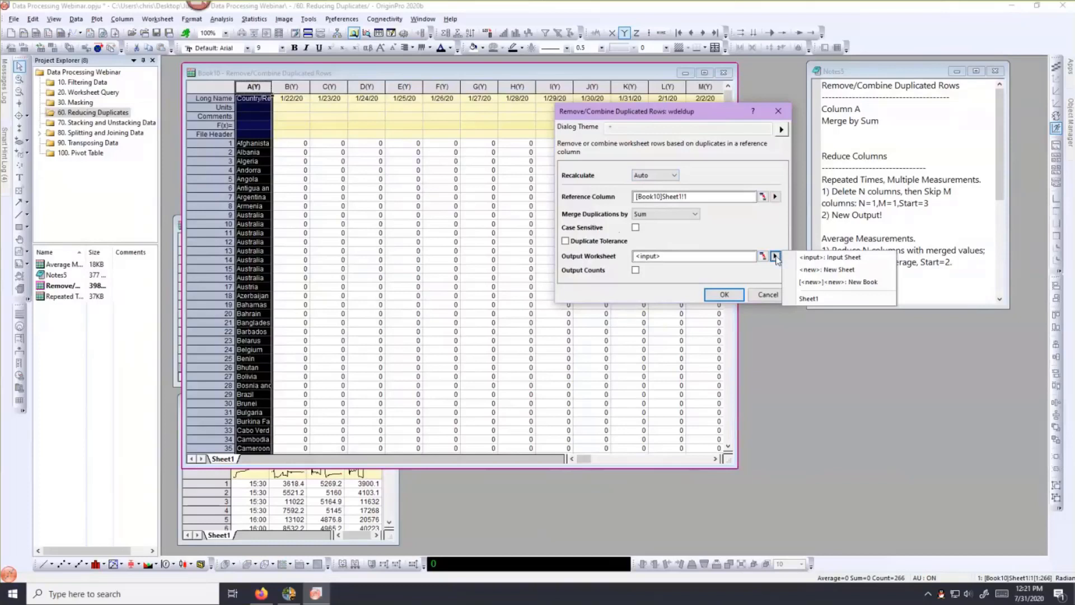
pyautogui.click(830, 258)
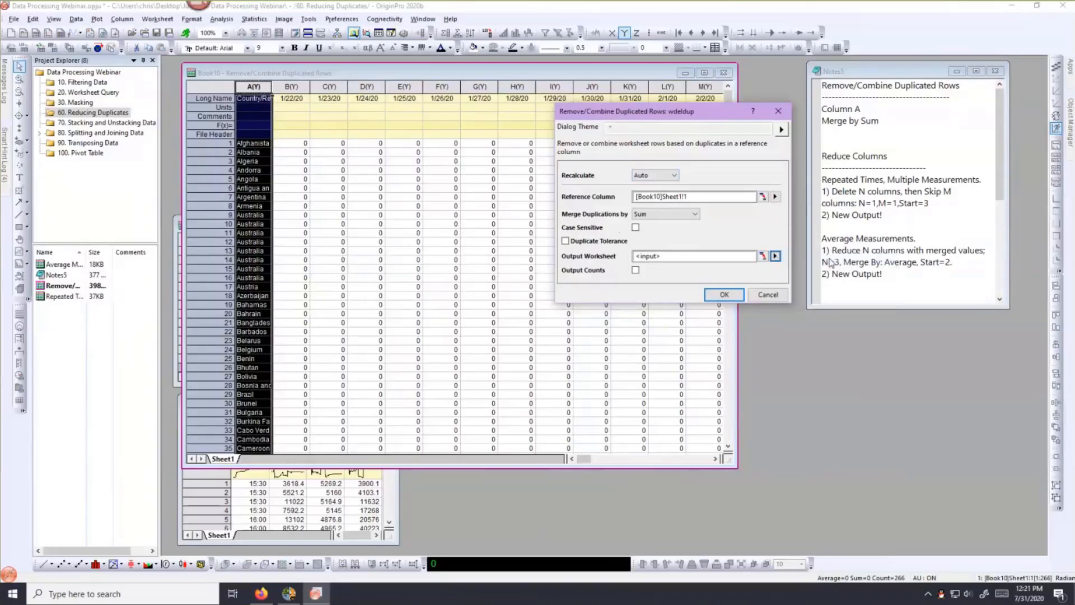
pyautogui.click(722, 295)
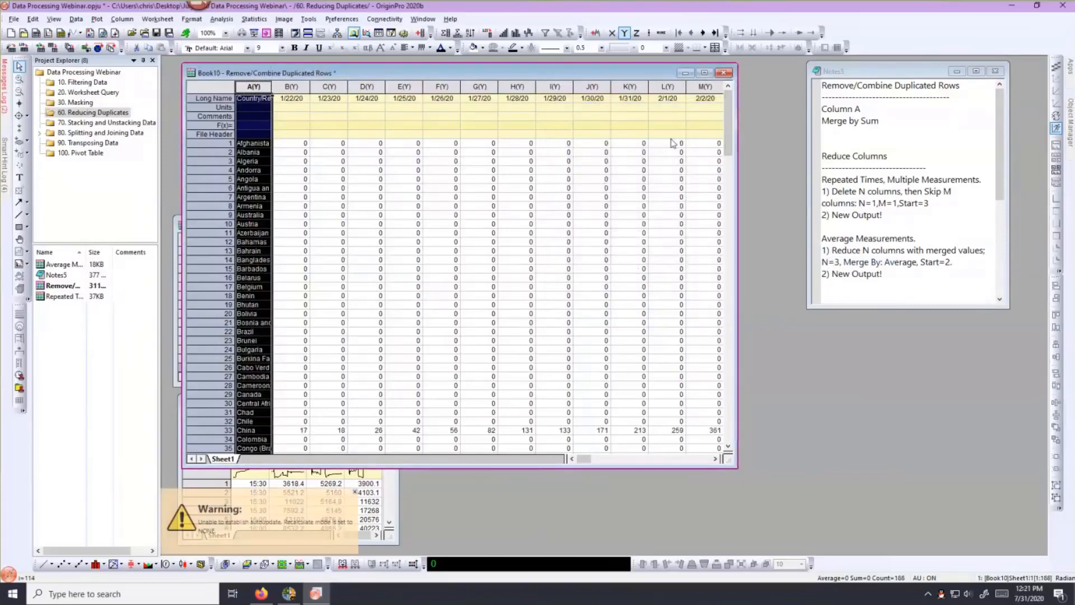
pyautogui.moveTo(725, 138)
pyautogui.mouseDown()
pyautogui.moveTo(723, 166)
pyautogui.moveTo(723, 121)
pyautogui.mouseUp()
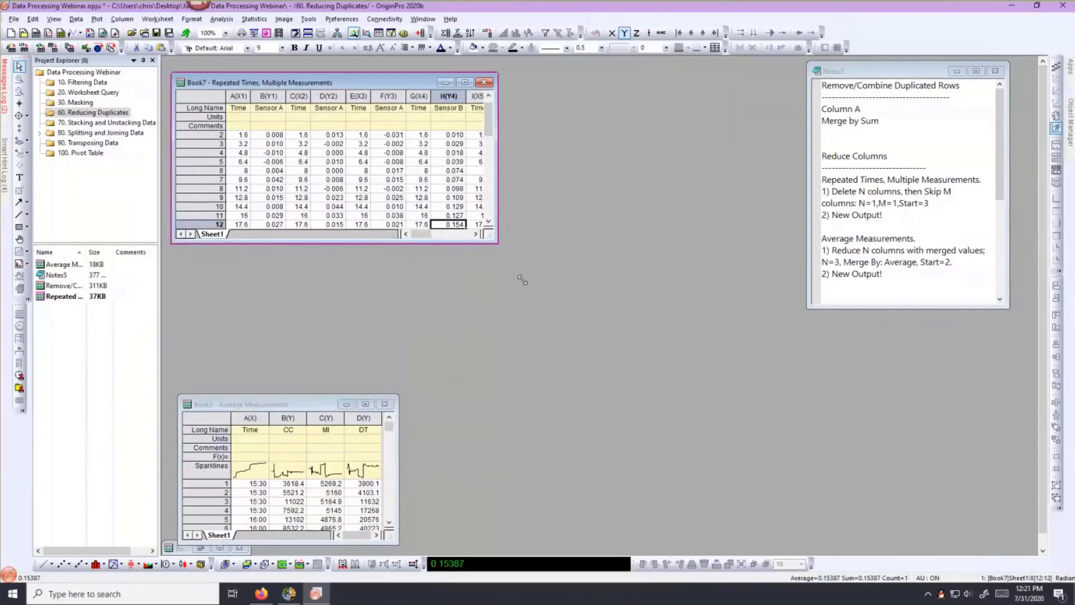
# - Enlarge the Book7 Repeated Times workbook and start Reduce Columns on it, keeping the Delete N columns, then skip M columns method
pyautogui.moveTo(497, 243); pyautogui.dragTo(789, 437)
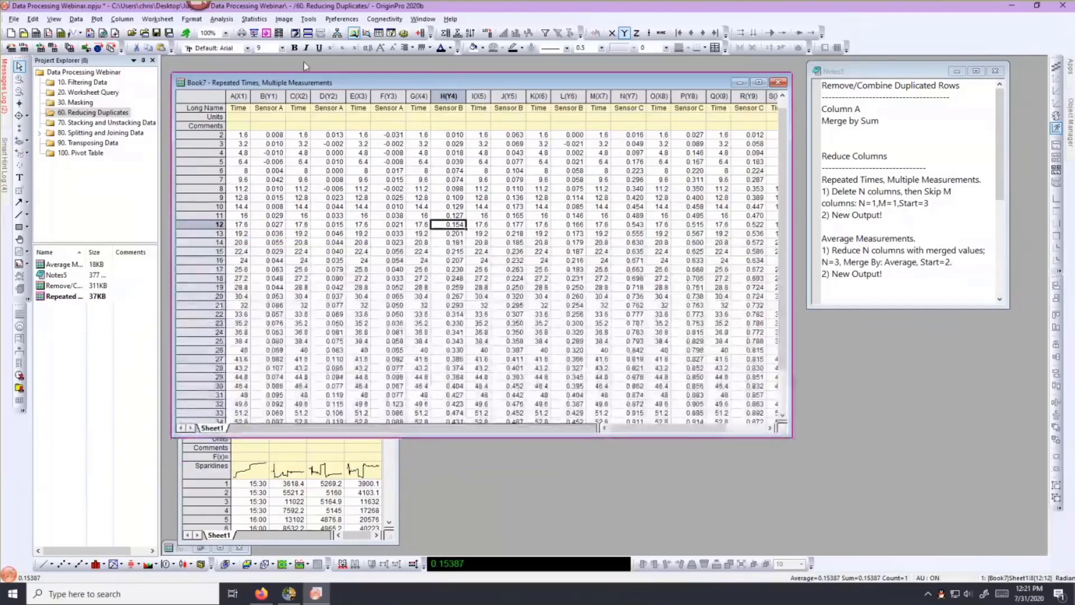
pyautogui.moveTo(336, 76); pyautogui.dragTo(335, 73)
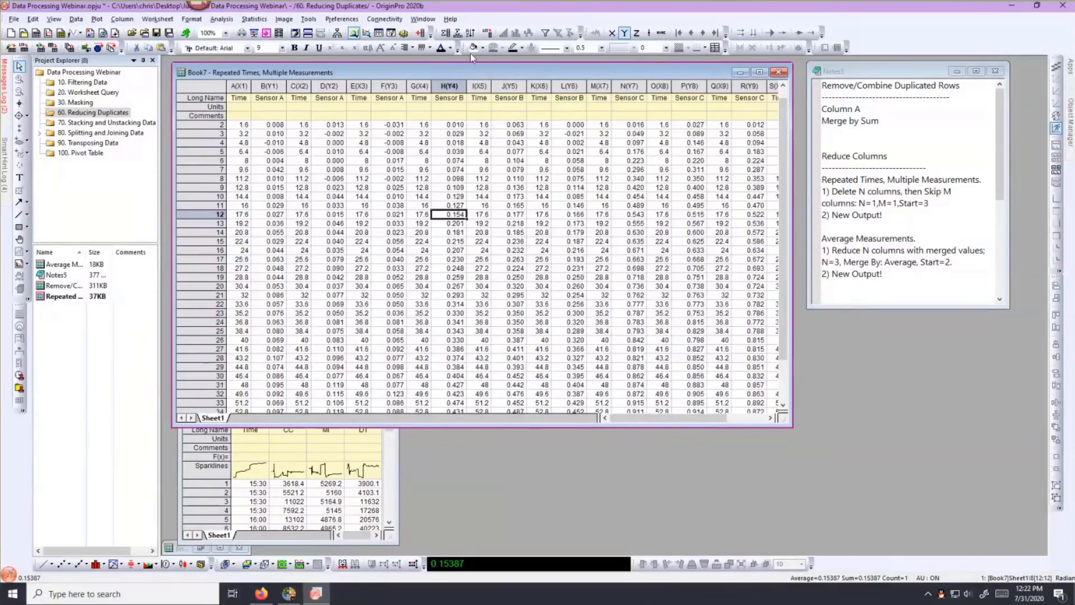
pyautogui.click(149, 21)
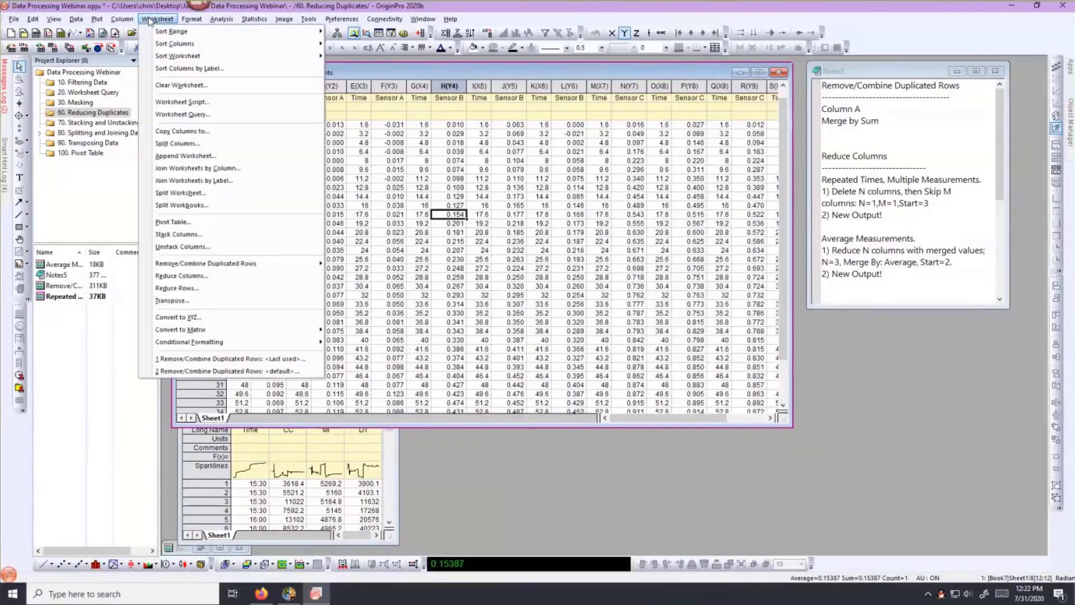
pyautogui.click(149, 277)
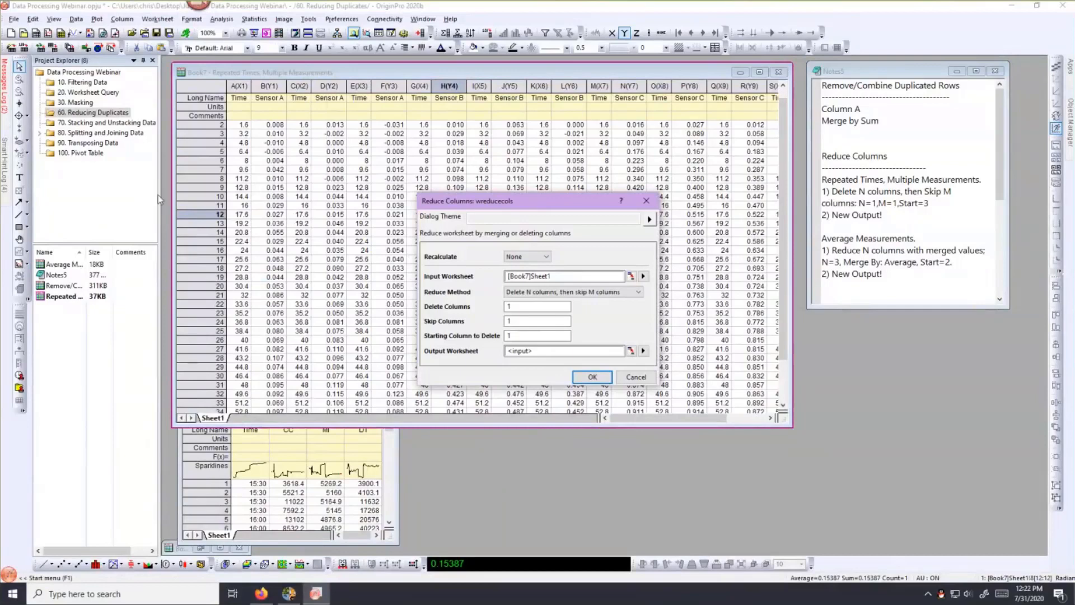
pyautogui.moveTo(159, 198); pyautogui.dragTo(159, 199)
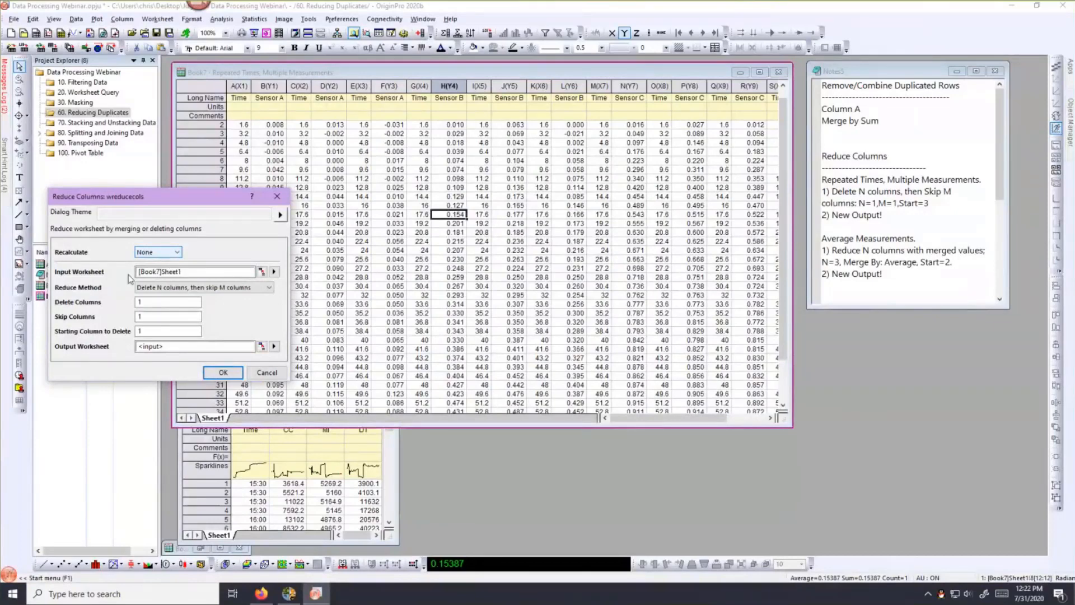
pyautogui.click(191, 288)
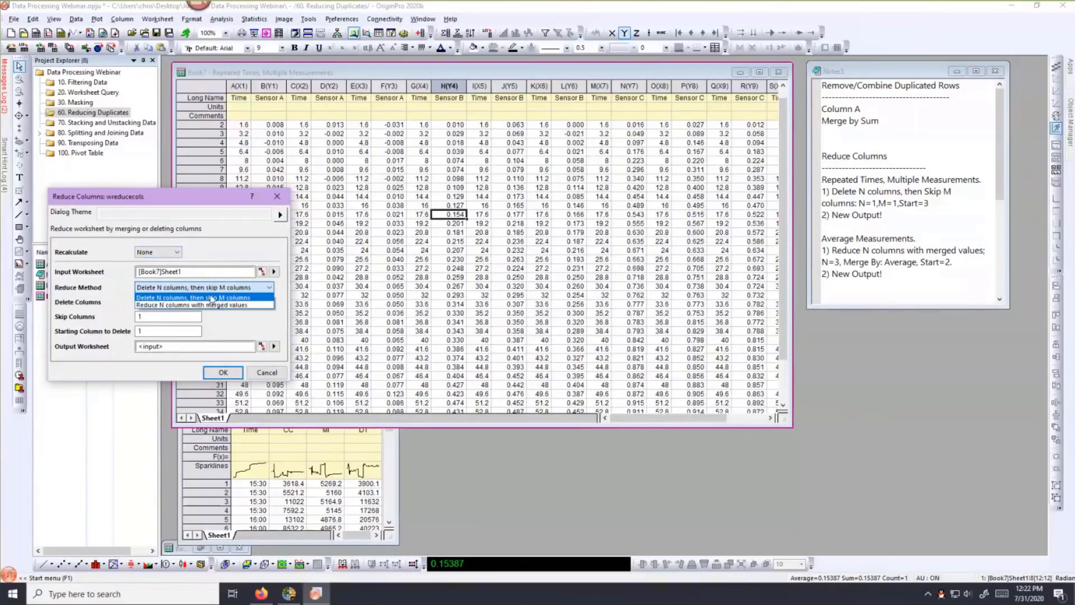
pyautogui.click(223, 323)
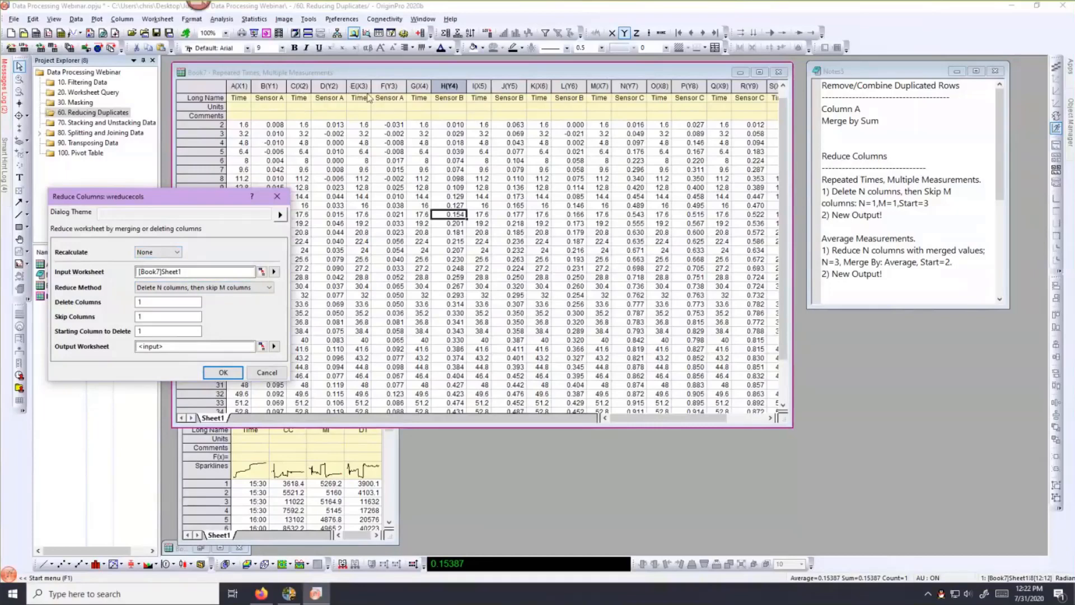
# - Remove Book7's repeated Time columns by deleting 1 column and skipping 1, starting at column 3, with output to the input sheet
pyautogui.click(149, 317)
pyautogui.doubleClick(137, 331)
pyautogui.write('3')
pyautogui.click(141, 302)
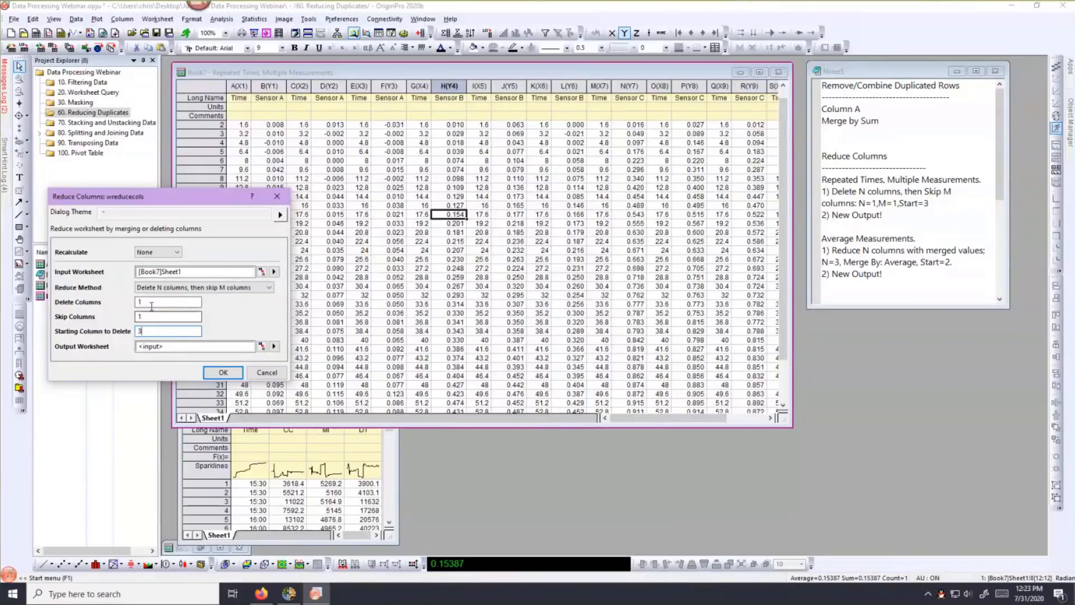
pyautogui.click(222, 374)
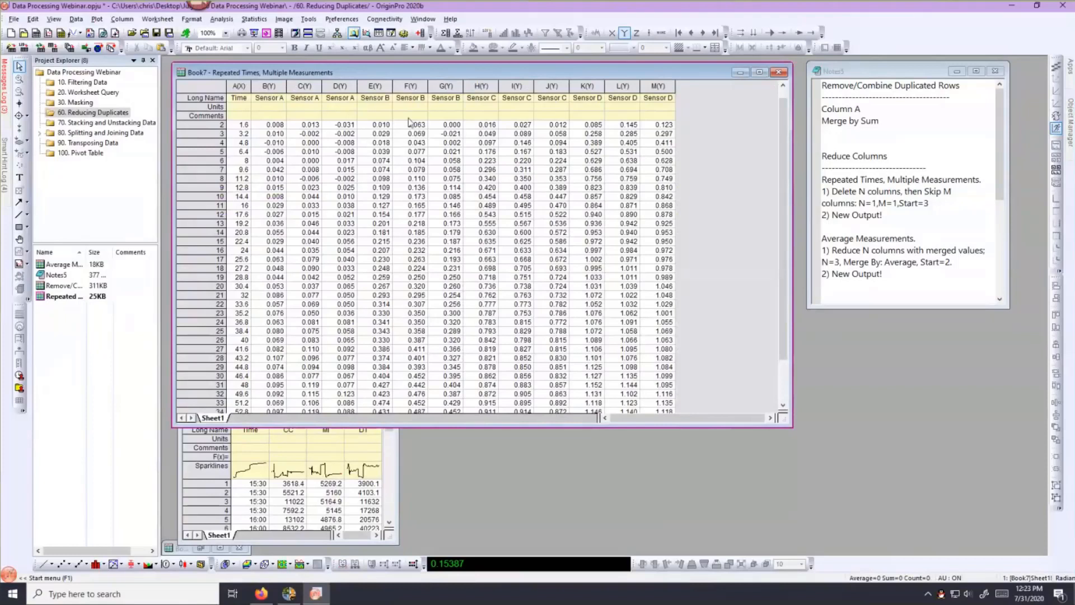
# - Minimize Book7, then reposition and enlarge the Book3 Average Measurements workbook
pyautogui.click(740, 72)
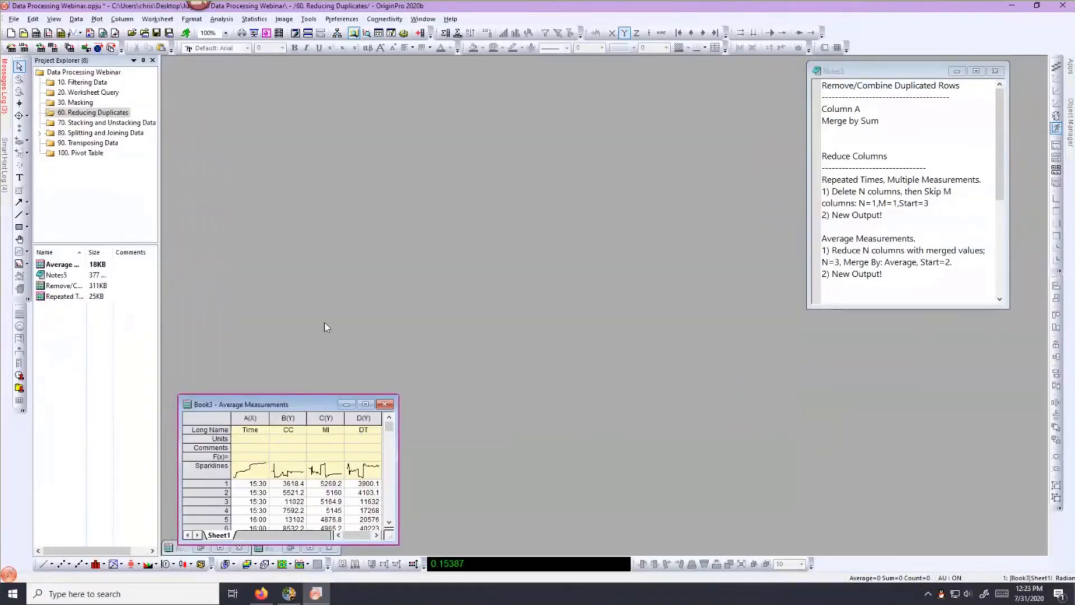
pyautogui.moveTo(291, 402); pyautogui.dragTo(307, 72)
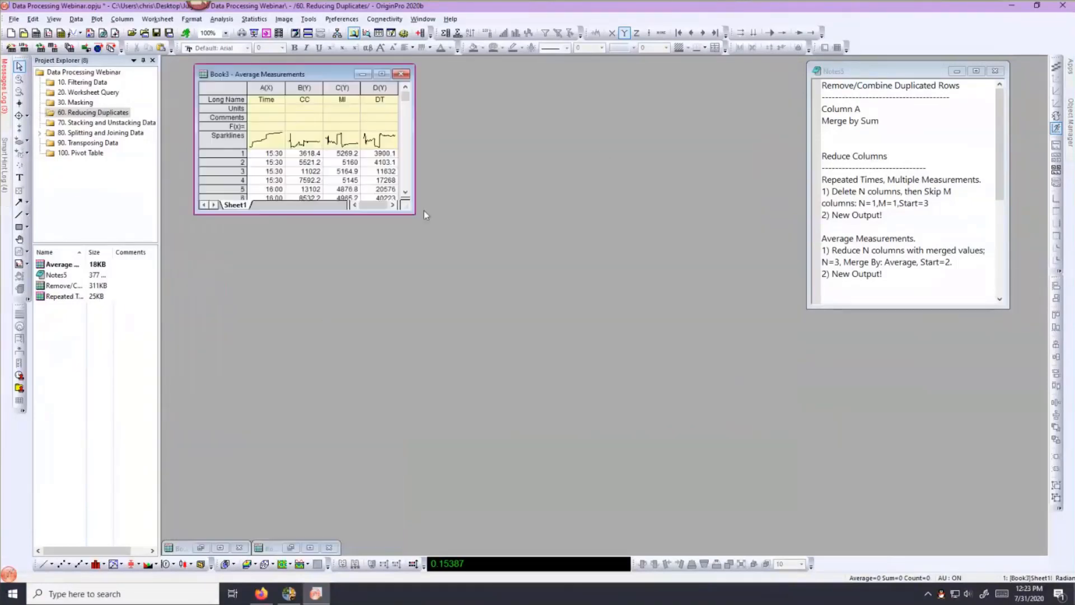
pyautogui.moveTo(416, 229); pyautogui.dragTo(561, 439)
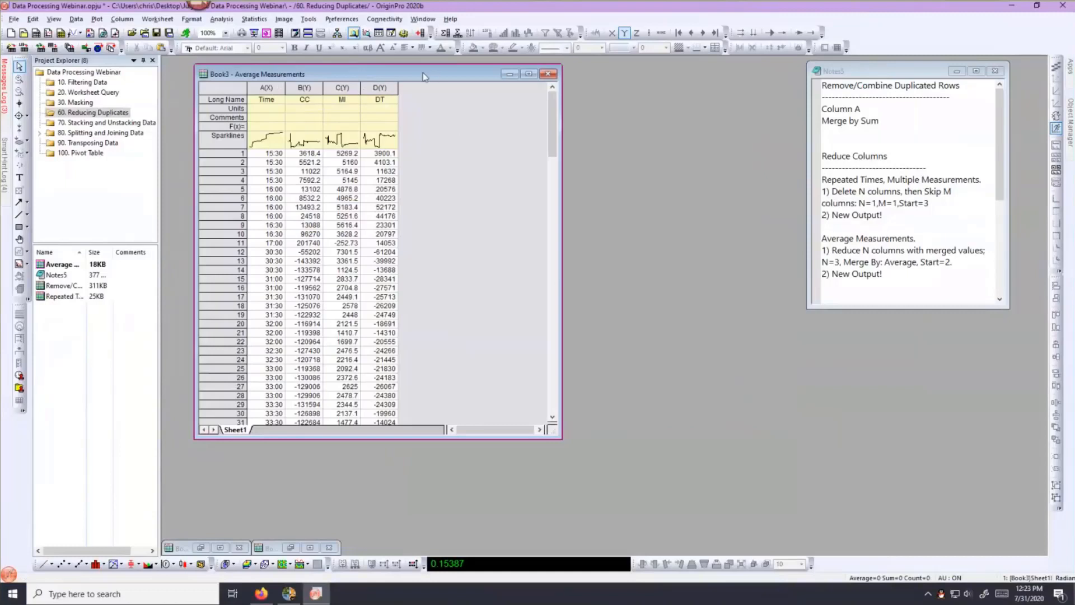
pyautogui.moveTo(413, 78); pyautogui.dragTo(403, 91)
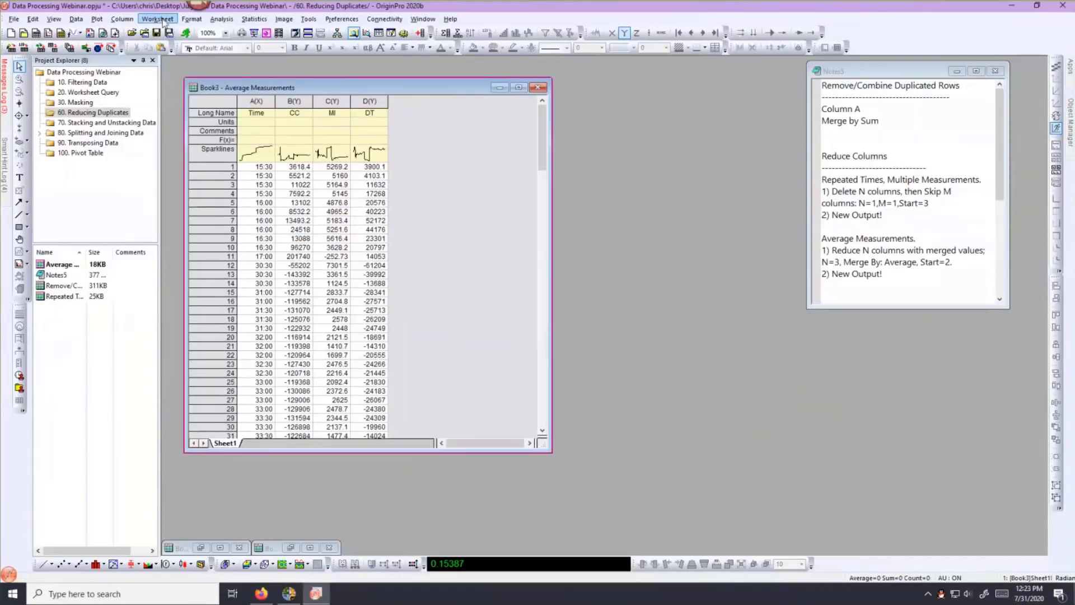
# - Set up Reduce Columns for Book3 with a new sheet as the output worksheet and Recalculate on Auto
pyautogui.click(157, 19)
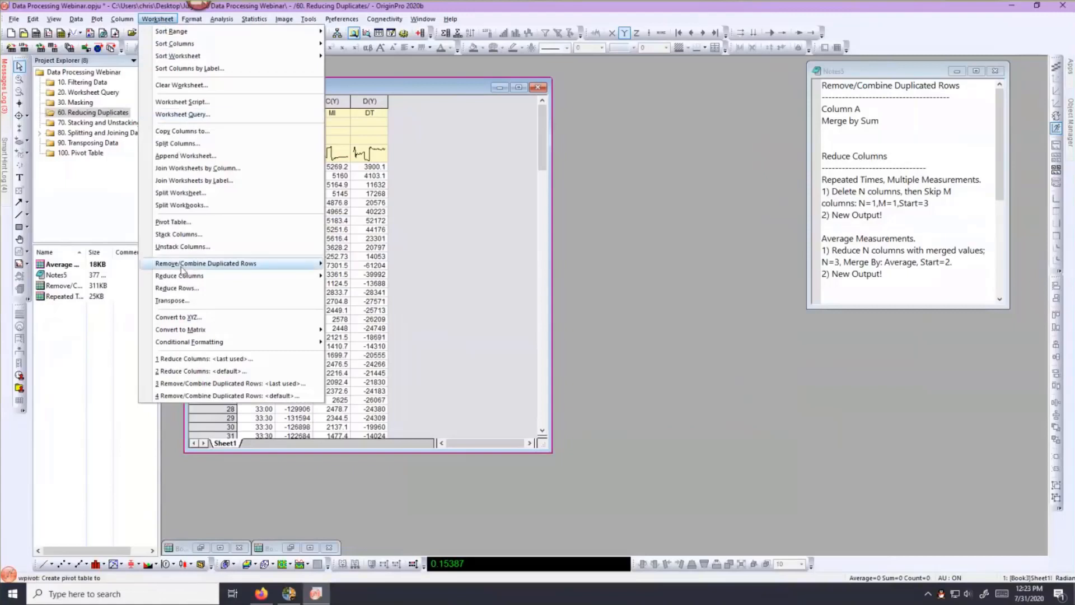
pyautogui.moveTo(257, 276)
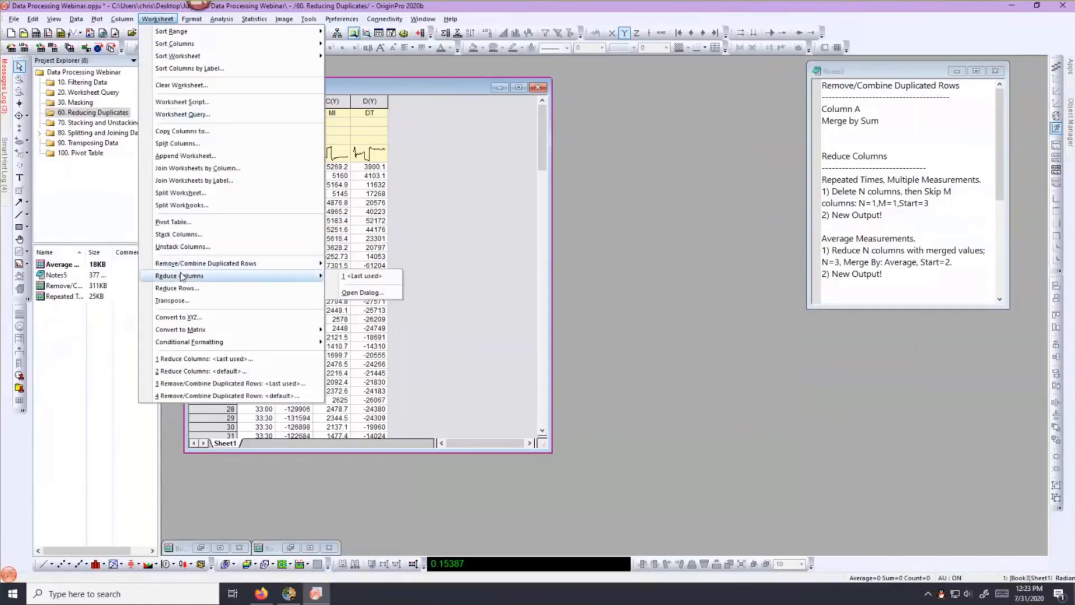
pyautogui.click(359, 294)
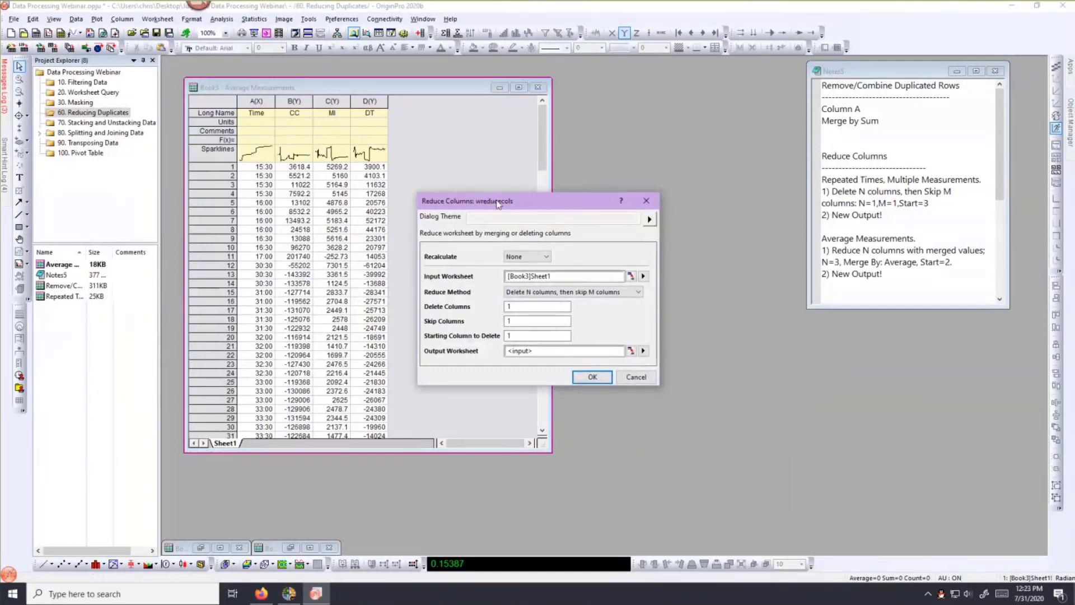
pyautogui.moveTo(497, 203); pyautogui.dragTo(538, 136)
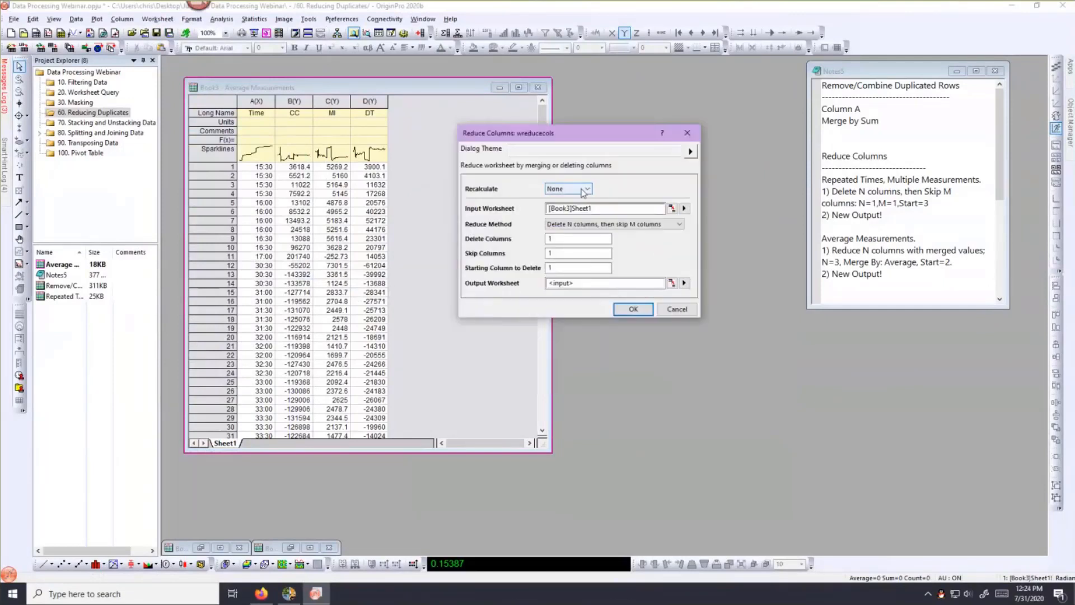
pyautogui.click(684, 283)
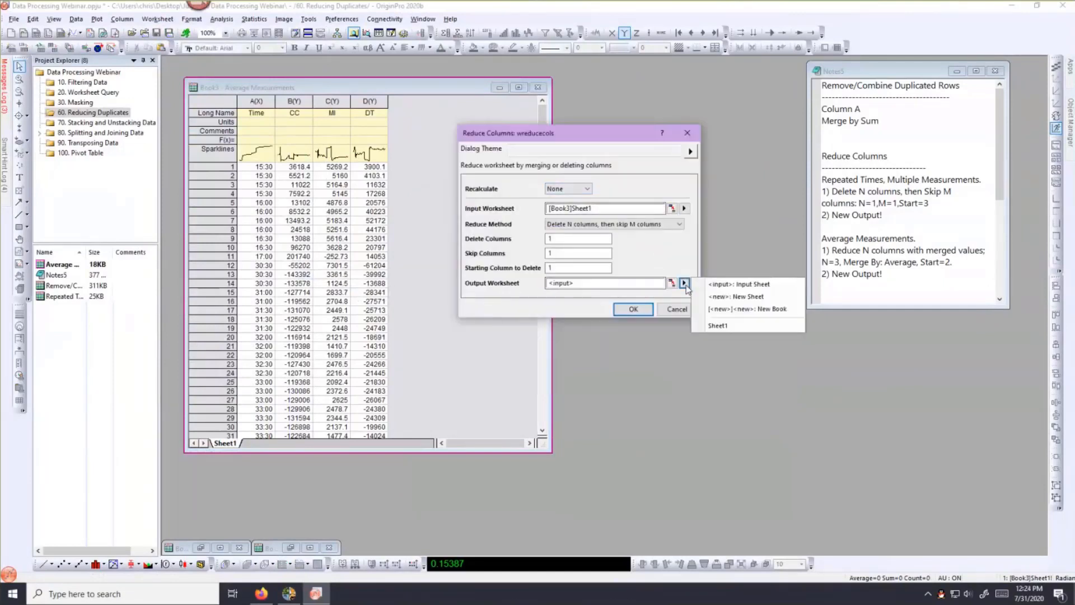
pyautogui.click(721, 297)
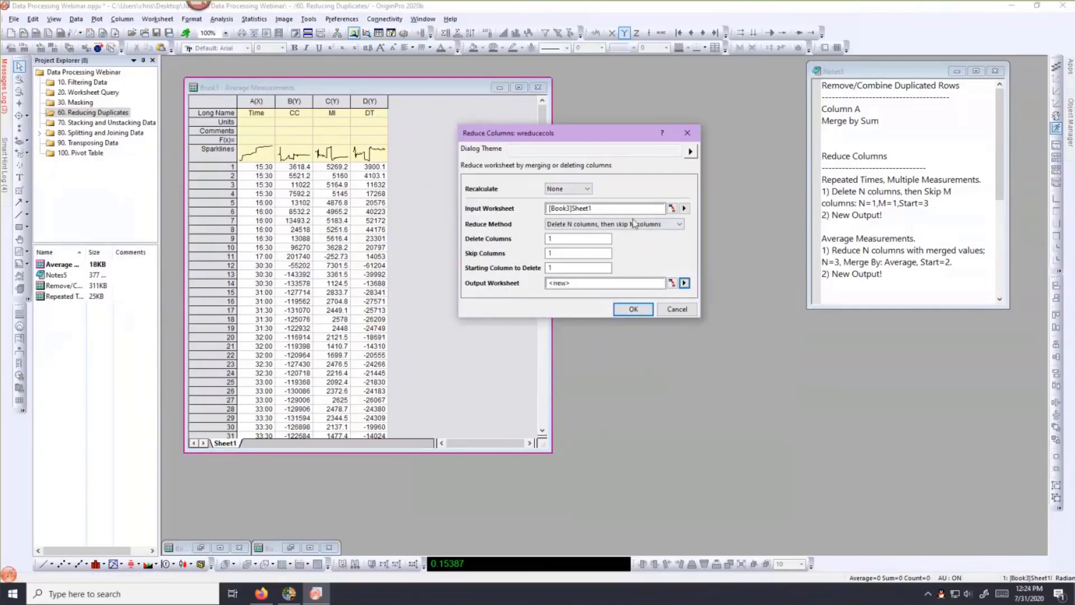
pyautogui.click(582, 189)
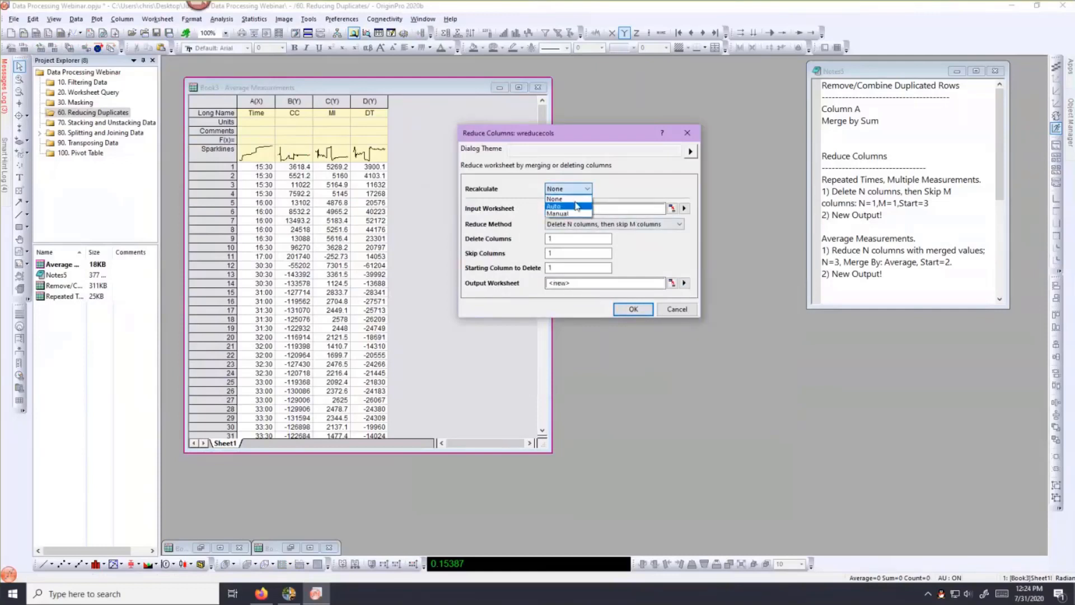
pyautogui.click(576, 207)
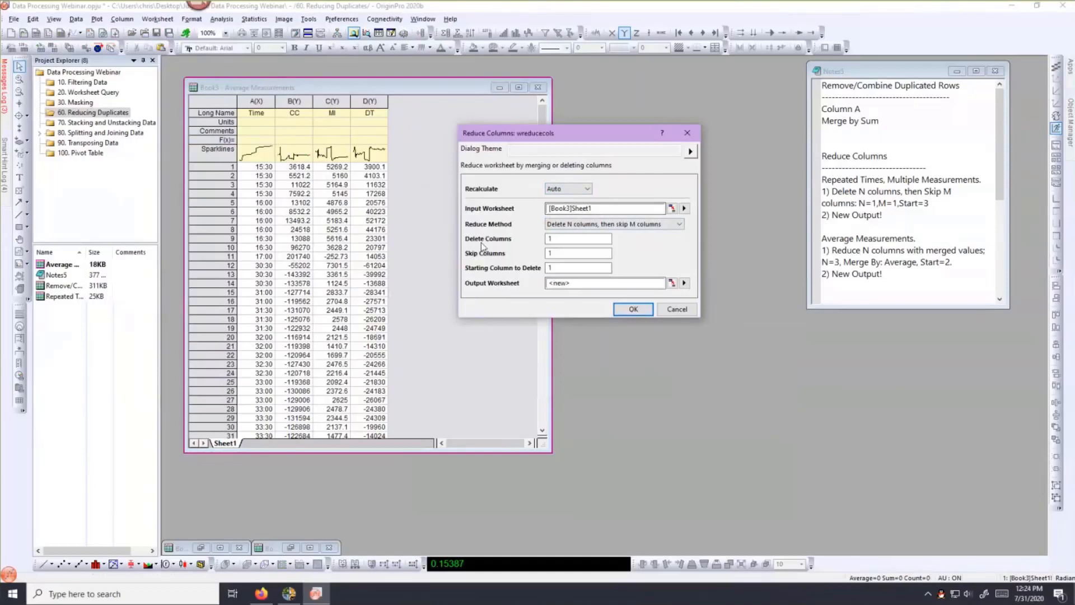
# - Reduce Book3's columns with merged values, merging 3 columns by Average from column 2, and widen the resulting column B
pyautogui.click(657, 225)
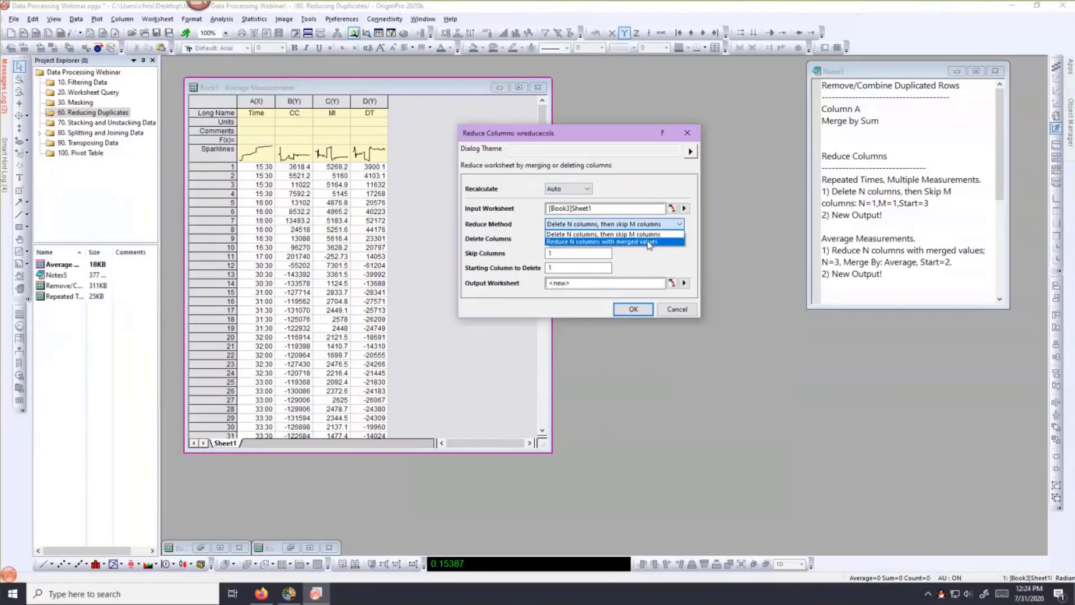
pyautogui.click(650, 243)
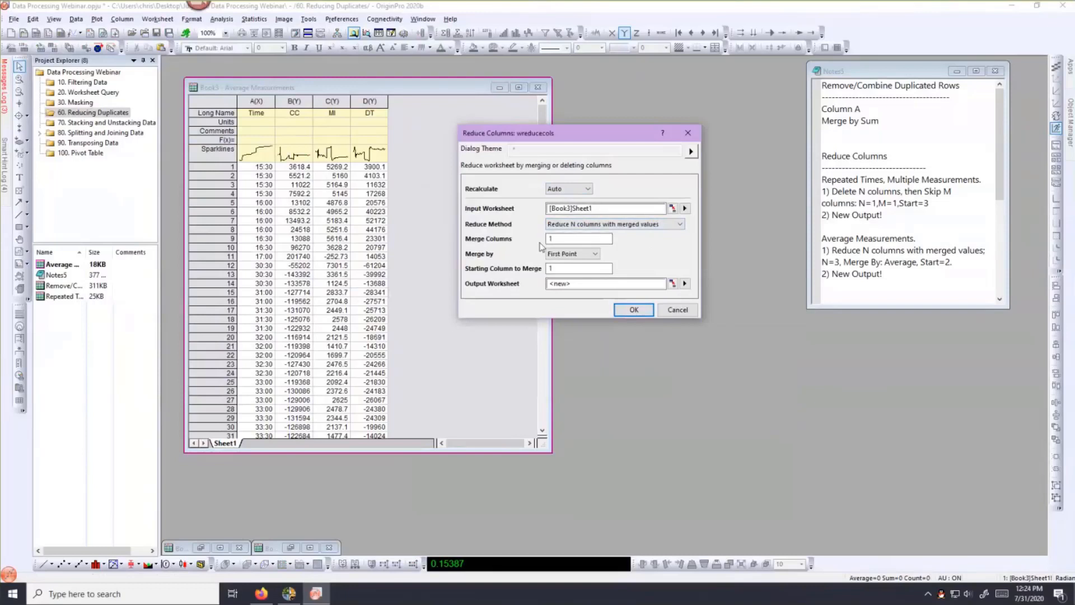
pyautogui.moveTo(564, 240); pyautogui.dragTo(542, 238)
pyautogui.write('3')
pyautogui.click(562, 255)
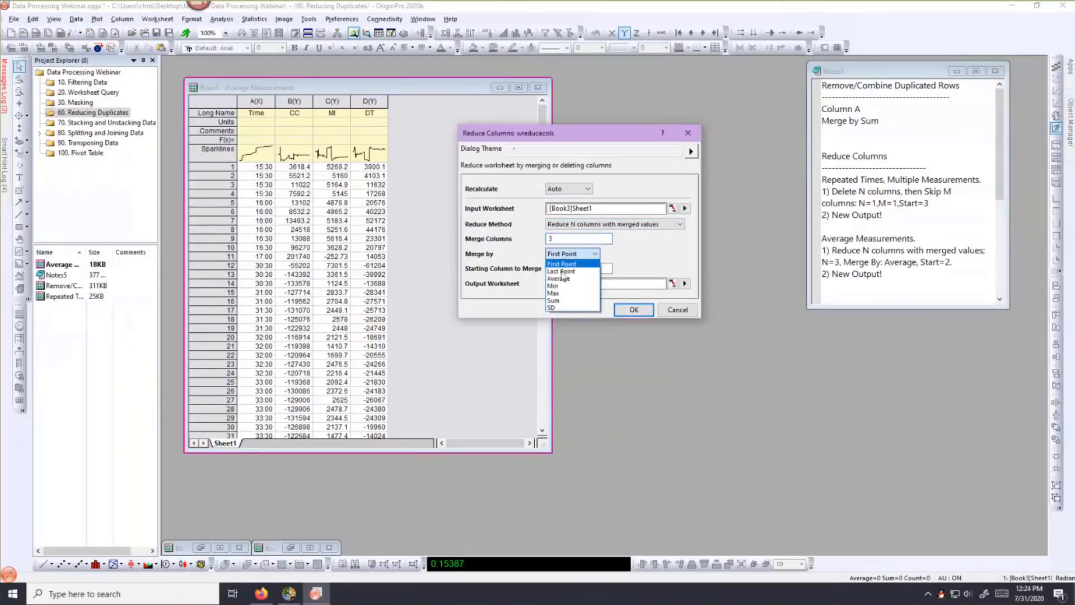
pyautogui.click(558, 278)
pyautogui.click(558, 268)
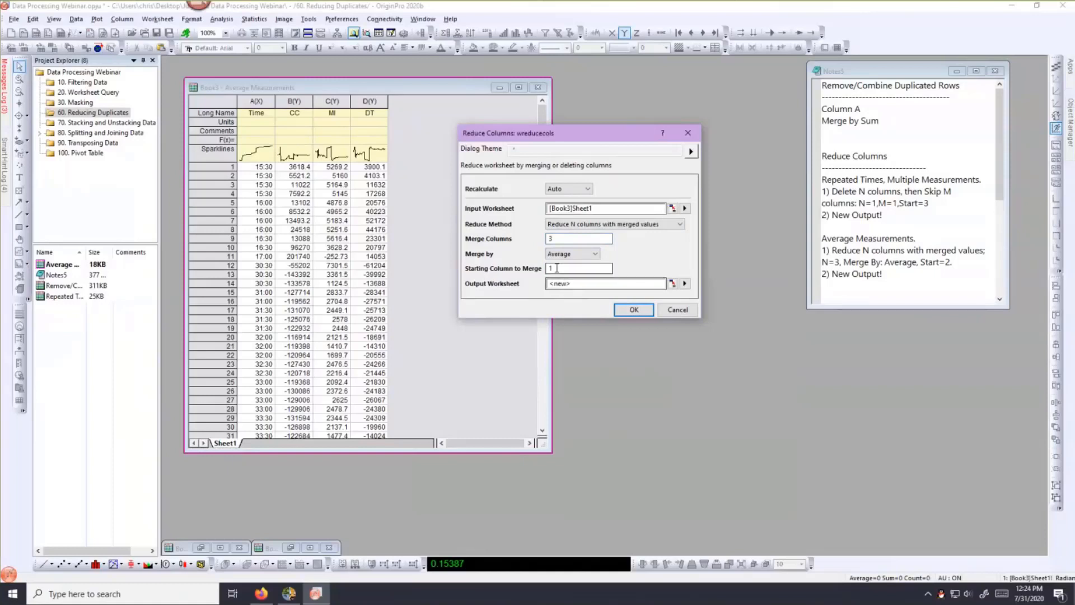
pyautogui.moveTo(557, 269); pyautogui.dragTo(547, 268)
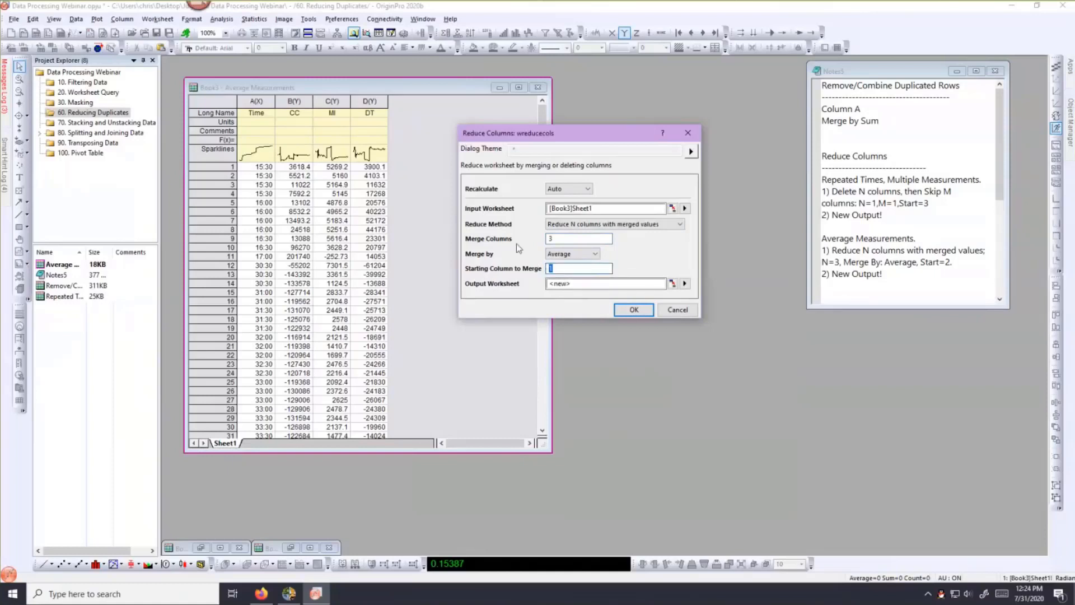
pyautogui.write('2')
pyautogui.click(636, 311)
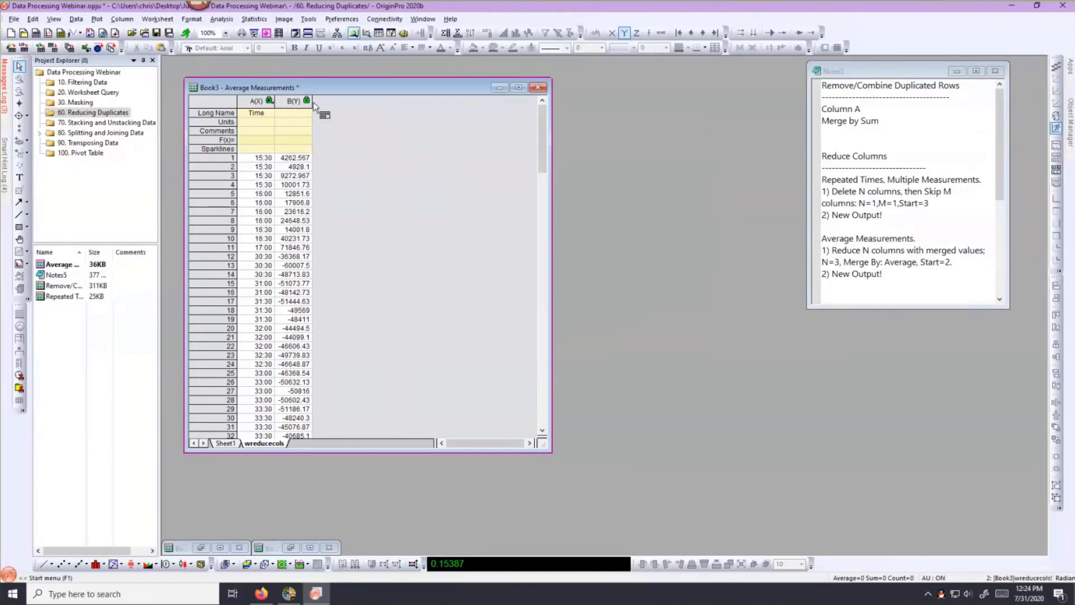
pyautogui.moveTo(315, 103); pyautogui.dragTo(343, 102)
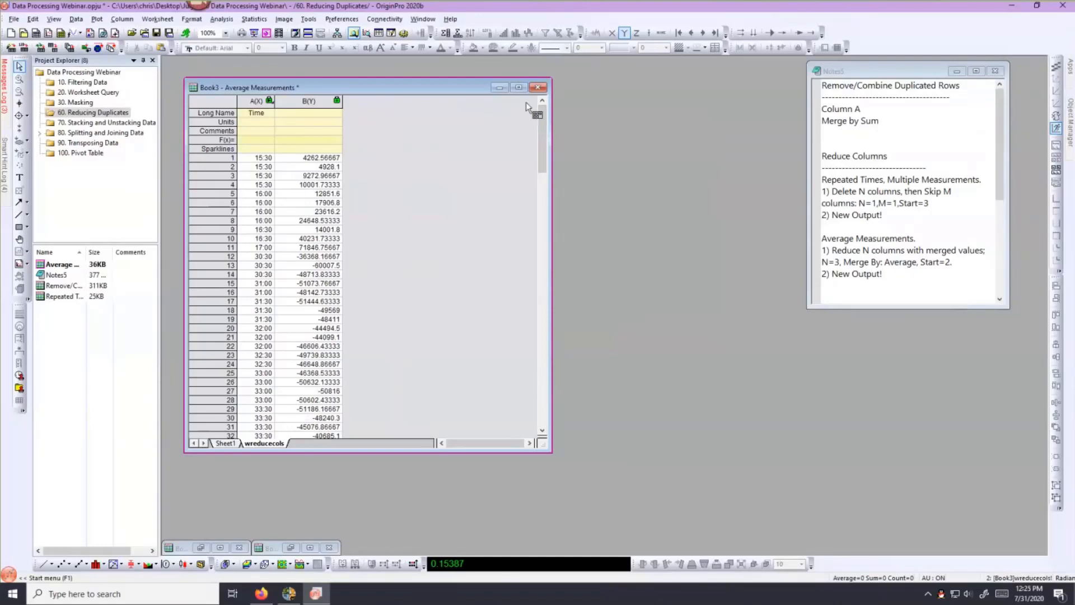
# - Restore the Book10 and Book7 workbooks and arrange them beside Book3 to compare the three reduced results
pyautogui.click(200, 547)
pyautogui.moveTo(615, 318); pyautogui.dragTo(379, 103)
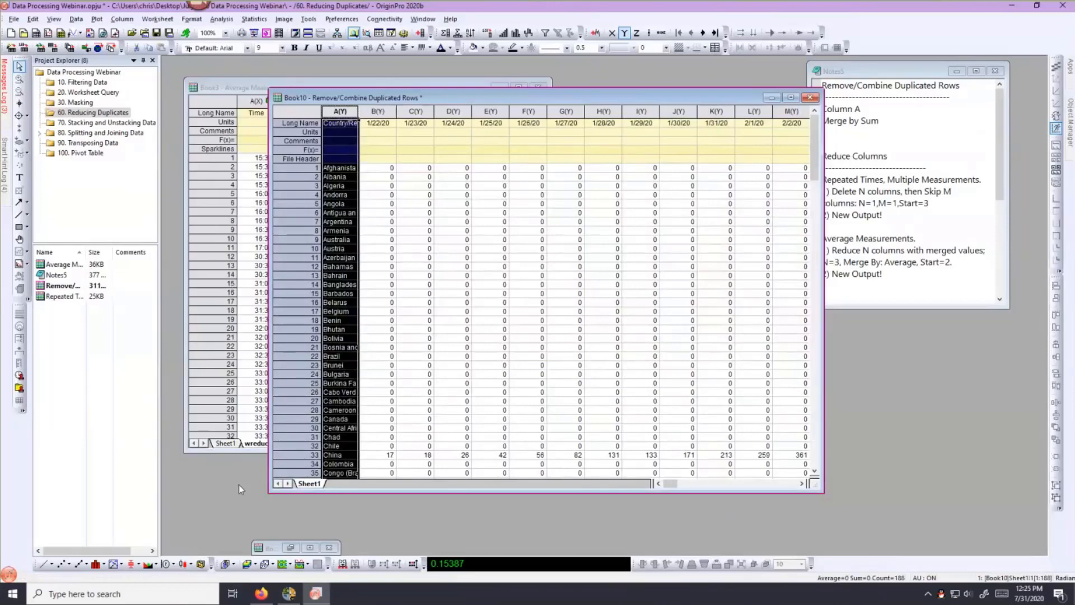
pyautogui.click(291, 548)
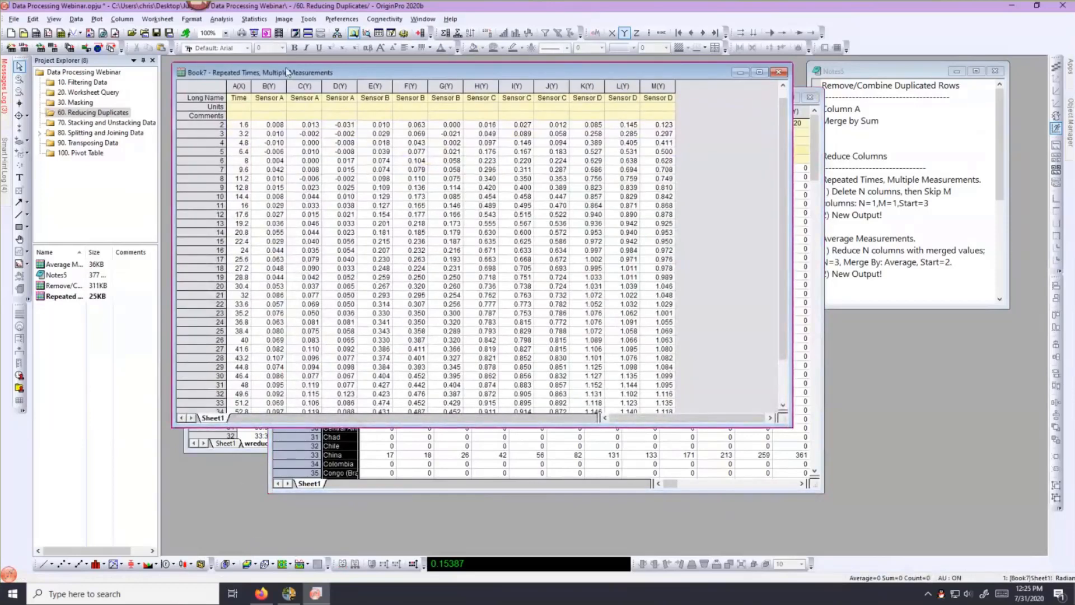
pyautogui.moveTo(442, 72); pyautogui.dragTo(679, 171)
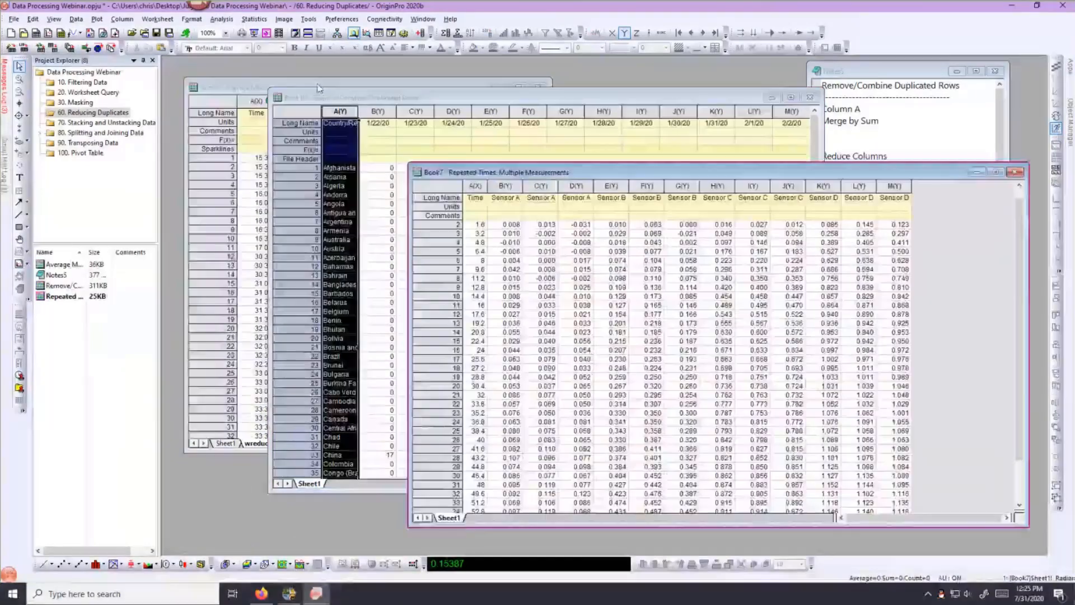
pyautogui.click(241, 88)
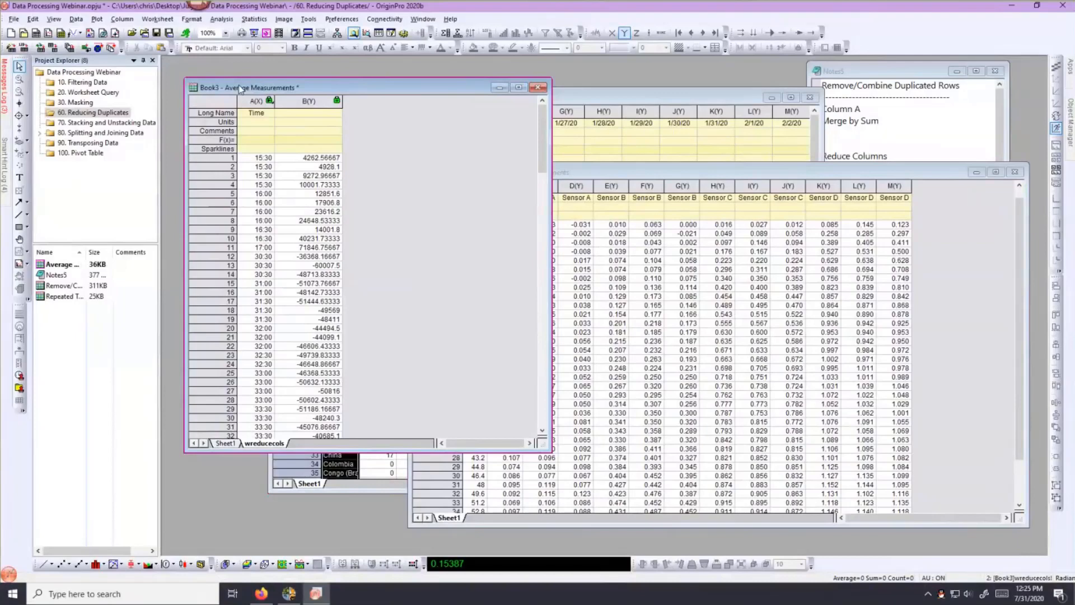
pyautogui.click(608, 173)
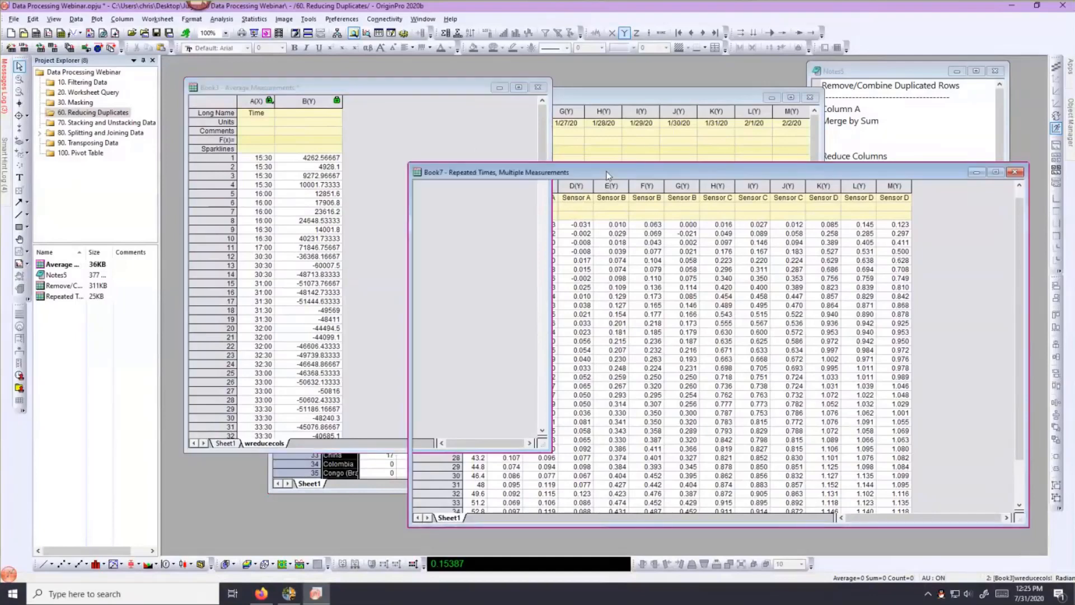
pyautogui.moveTo(579, 171); pyautogui.dragTo(536, 132)
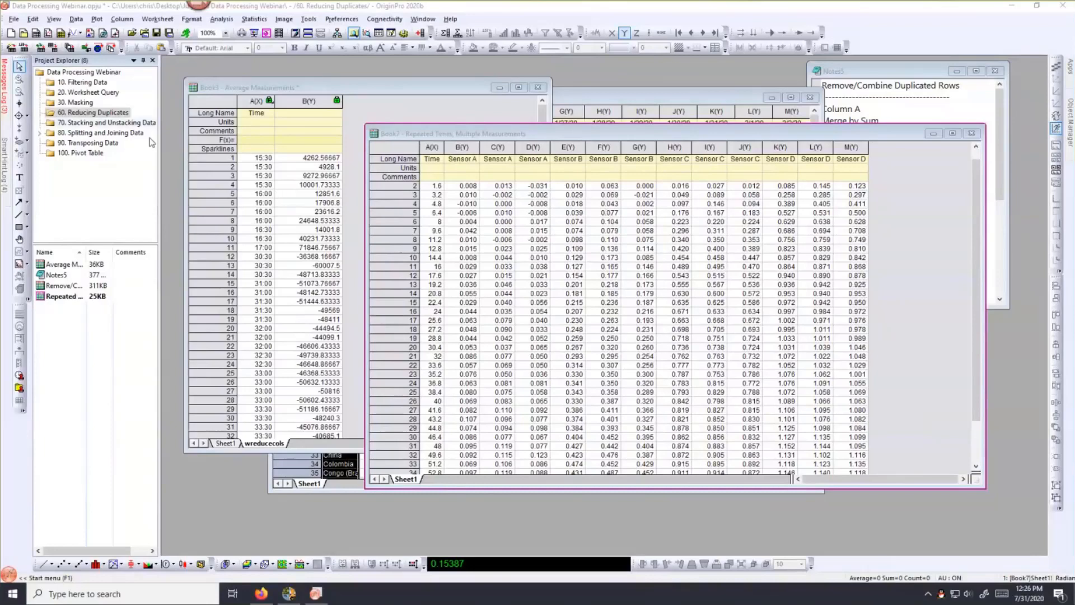
# - Open the 70. Stacking and Unstacking Data folder, then enlarge and reposition the Book8 workbook to show all its data
pyautogui.click(133, 123)
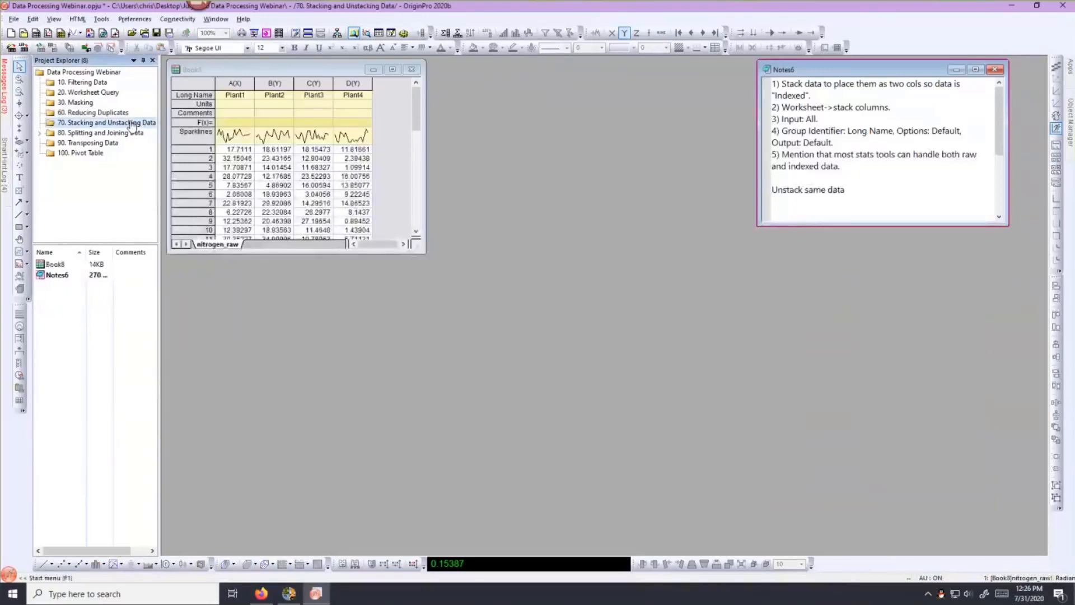
pyautogui.moveTo(424, 252); pyautogui.dragTo(612, 470)
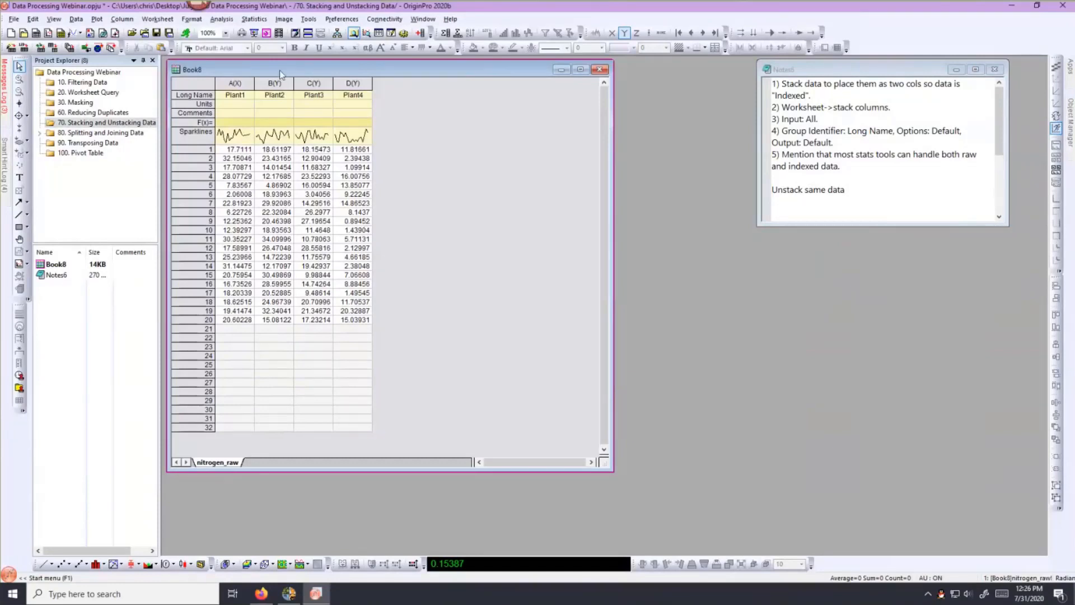
pyautogui.moveTo(276, 68); pyautogui.dragTo(347, 76)
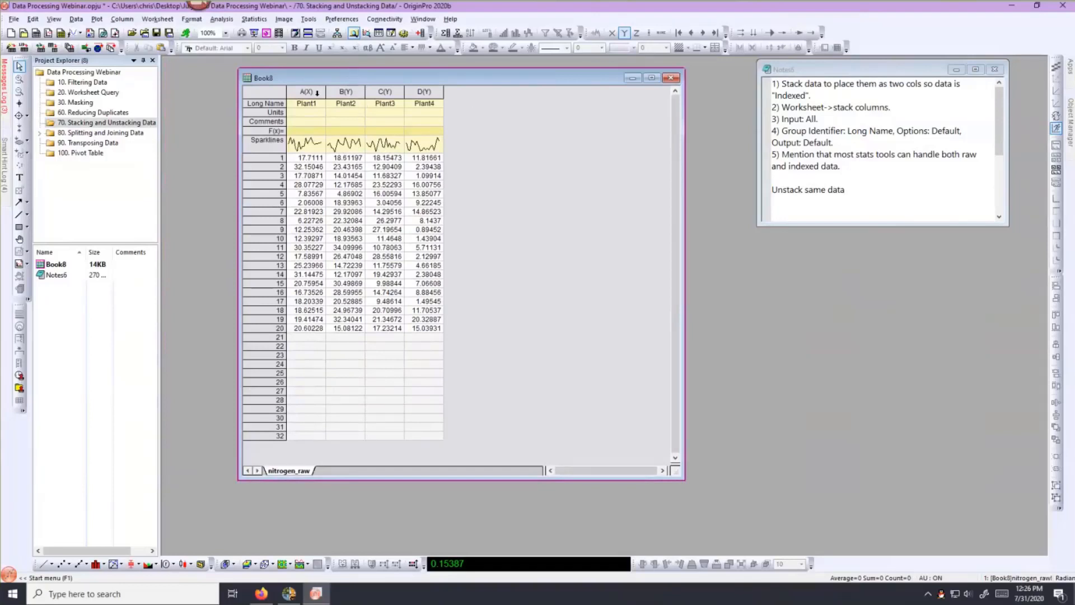
# - Examine the Plant1, Plant2, Plant3 and Plant4 columns of Book8 one after another
pyautogui.click(317, 93)
pyautogui.click(344, 91)
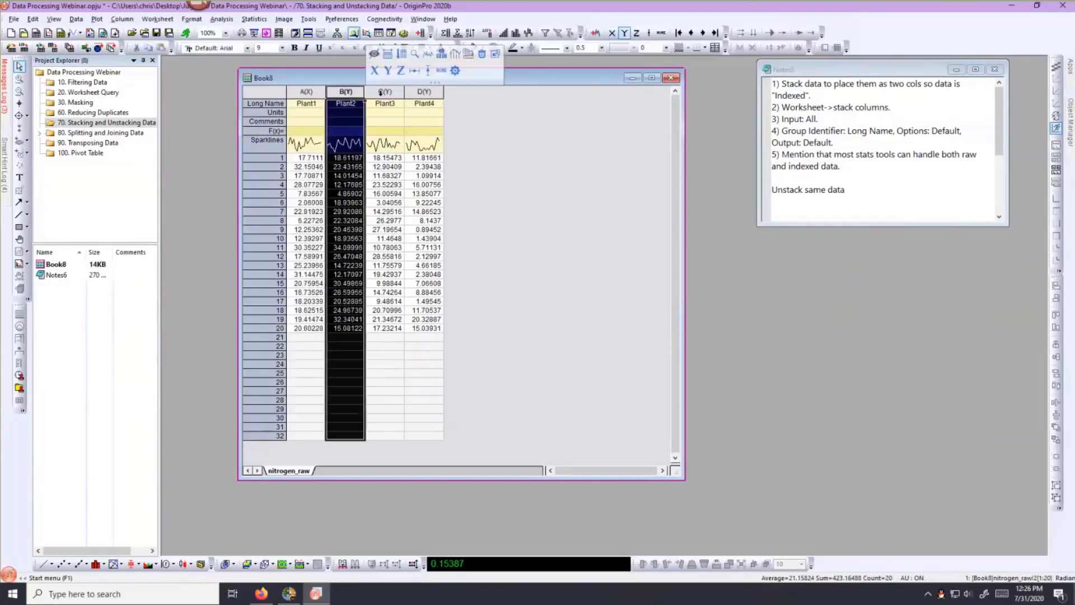
pyautogui.click(381, 92)
pyautogui.click(421, 92)
pyautogui.click(516, 126)
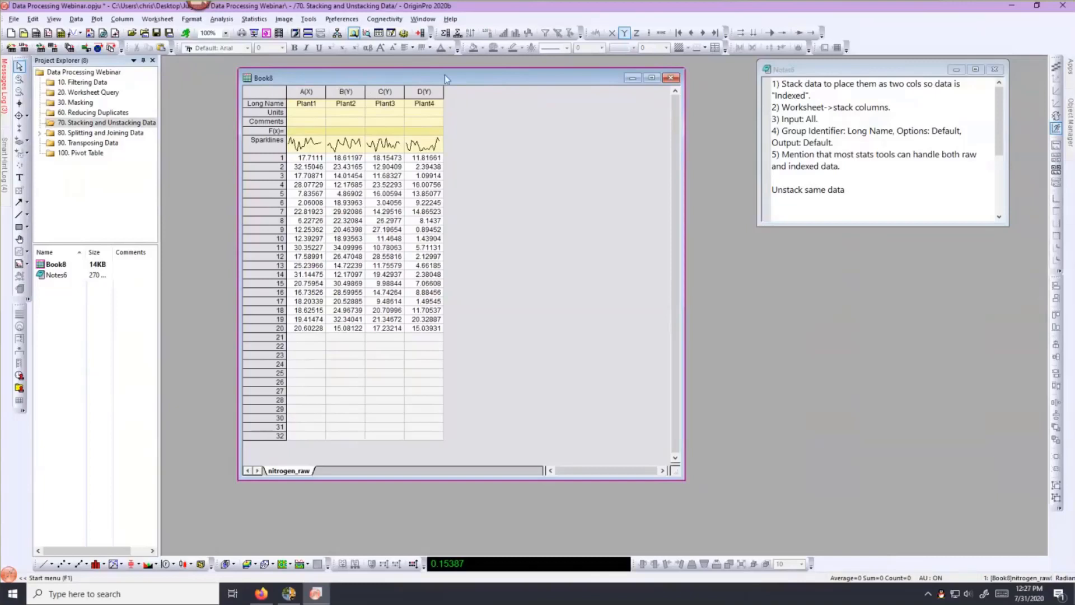
pyautogui.moveTo(444, 78); pyautogui.dragTo(417, 84)
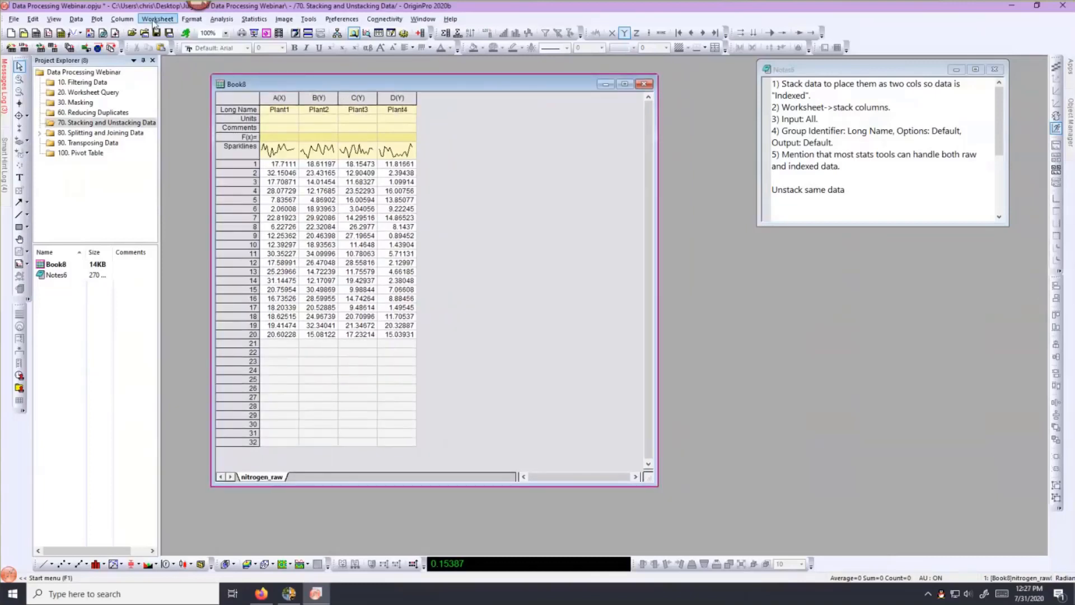
# - Start Stack Columns for Book8 with Recalculate on Auto, keeping the source columns visible beside the dialog
pyautogui.click(156, 19)
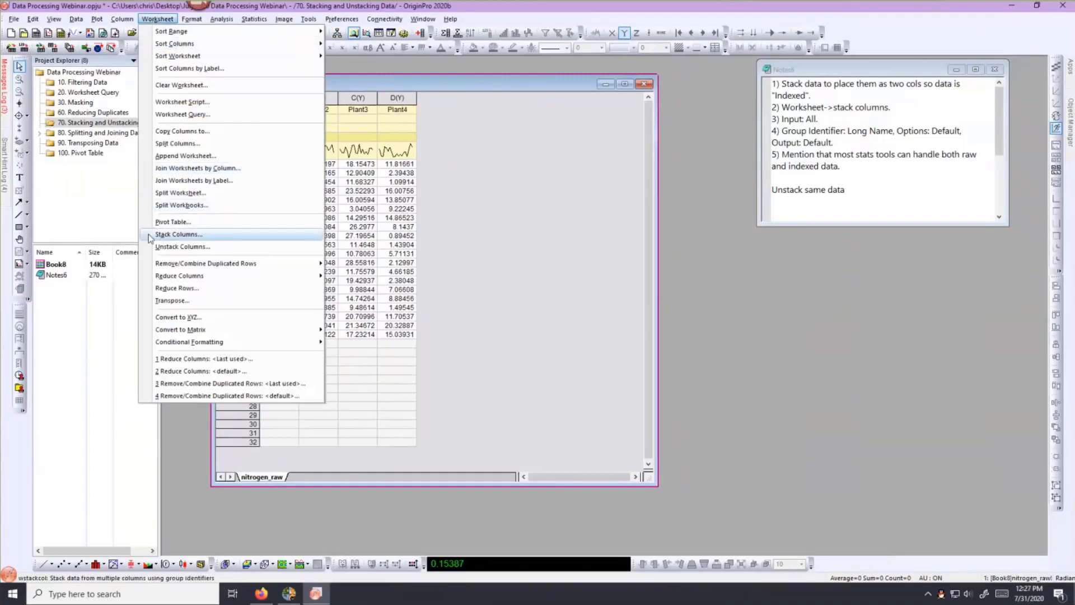
pyautogui.click(178, 234)
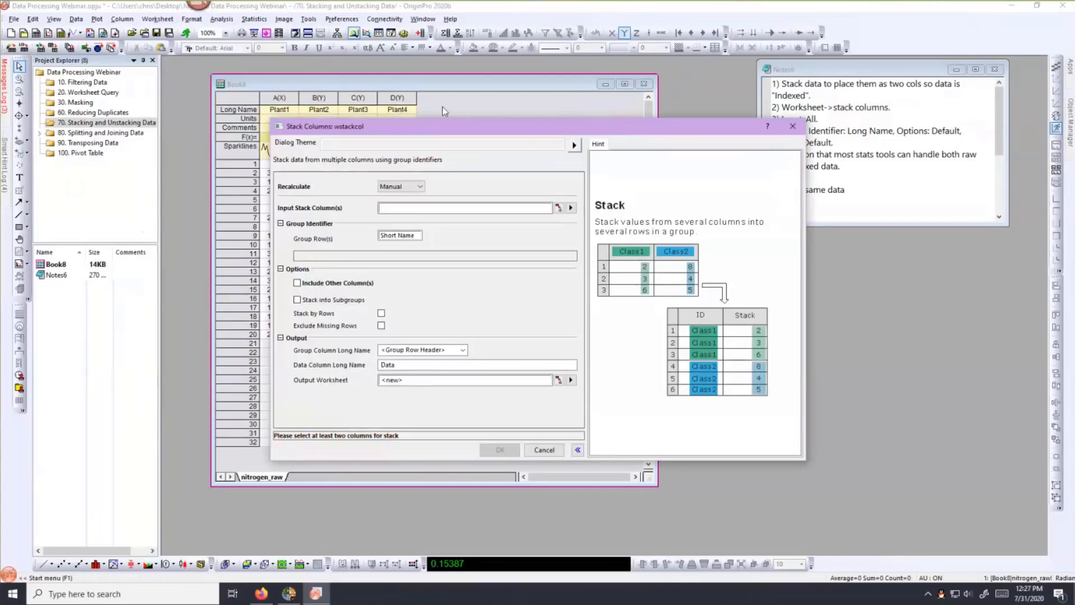
pyautogui.moveTo(442, 126); pyautogui.dragTo(514, 109)
pyautogui.click(476, 170)
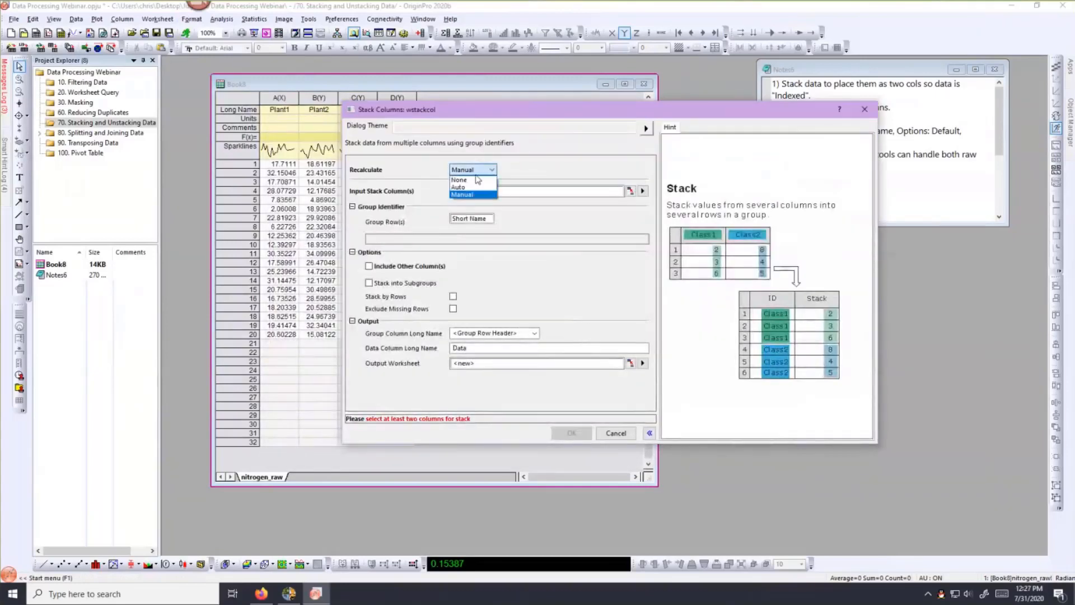
pyautogui.click(472, 187)
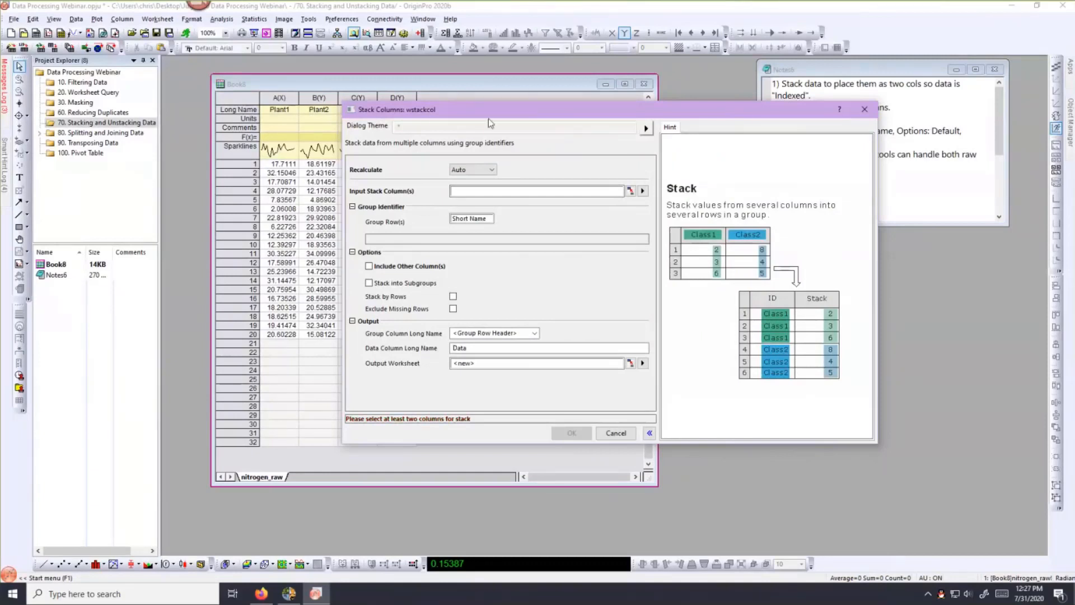
pyautogui.moveTo(417, 109); pyautogui.dragTo(500, 123)
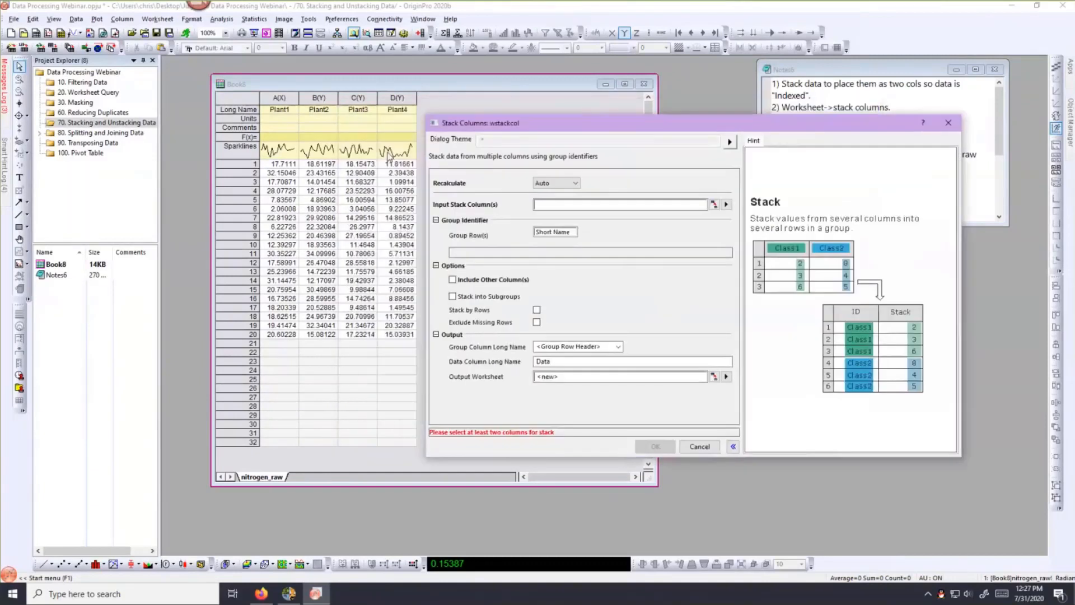
# - Stack all columns of the nitrogen_raw sheet into a new worksheet, using Long Name as the group identifier
pyautogui.click(727, 205)
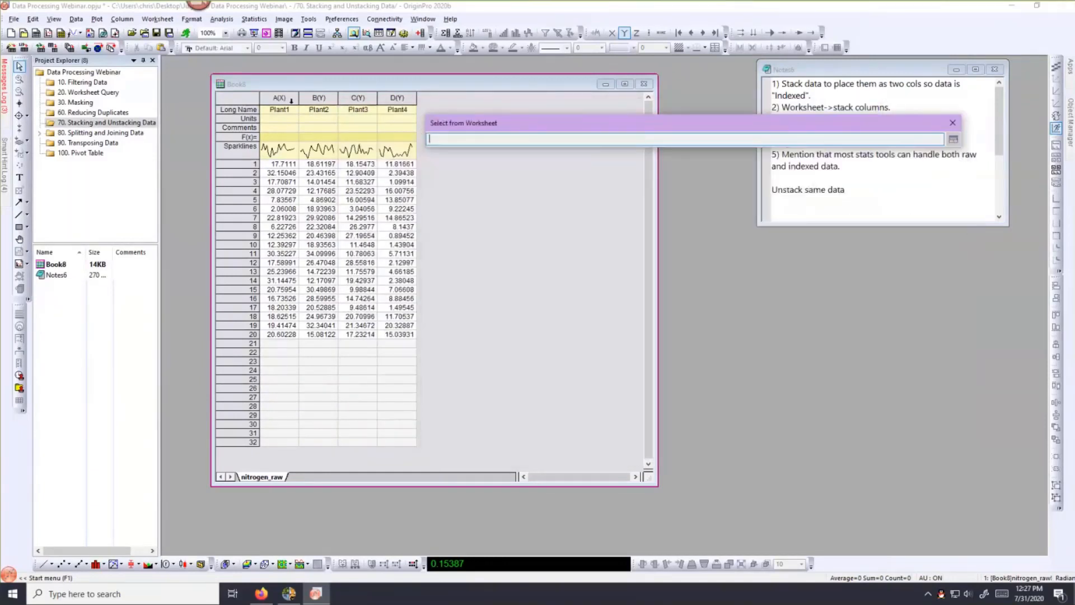
pyautogui.moveTo(291, 100); pyautogui.dragTo(386, 103)
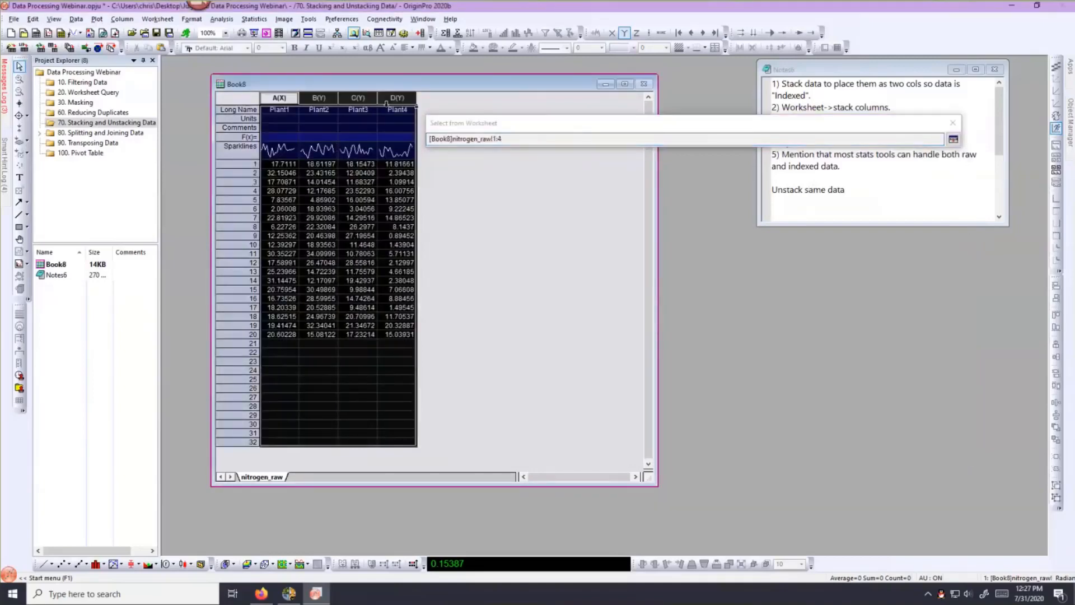
pyautogui.click(953, 139)
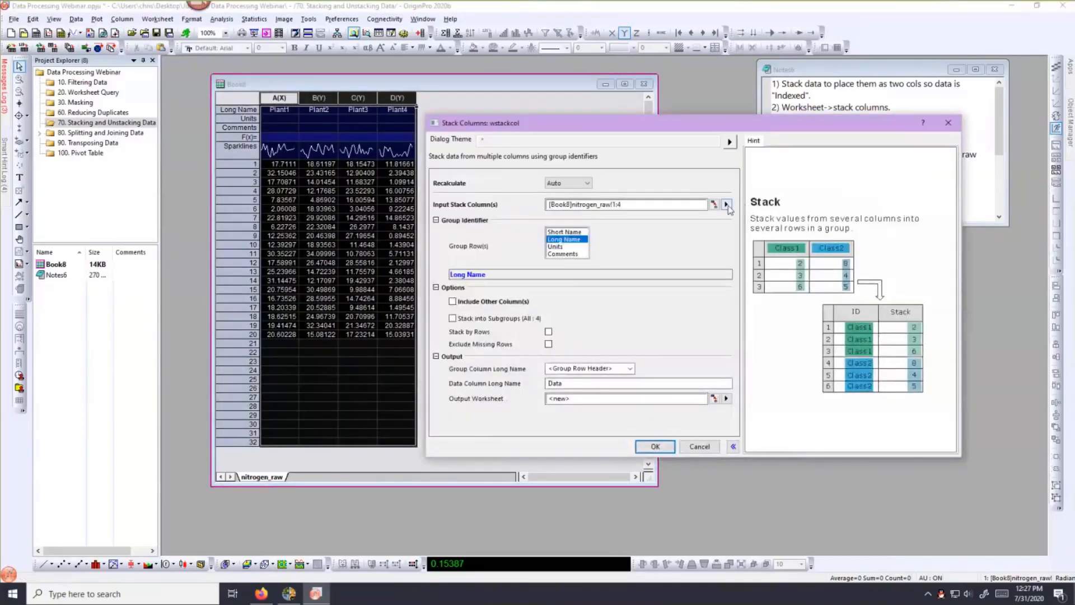
pyautogui.click(726, 205)
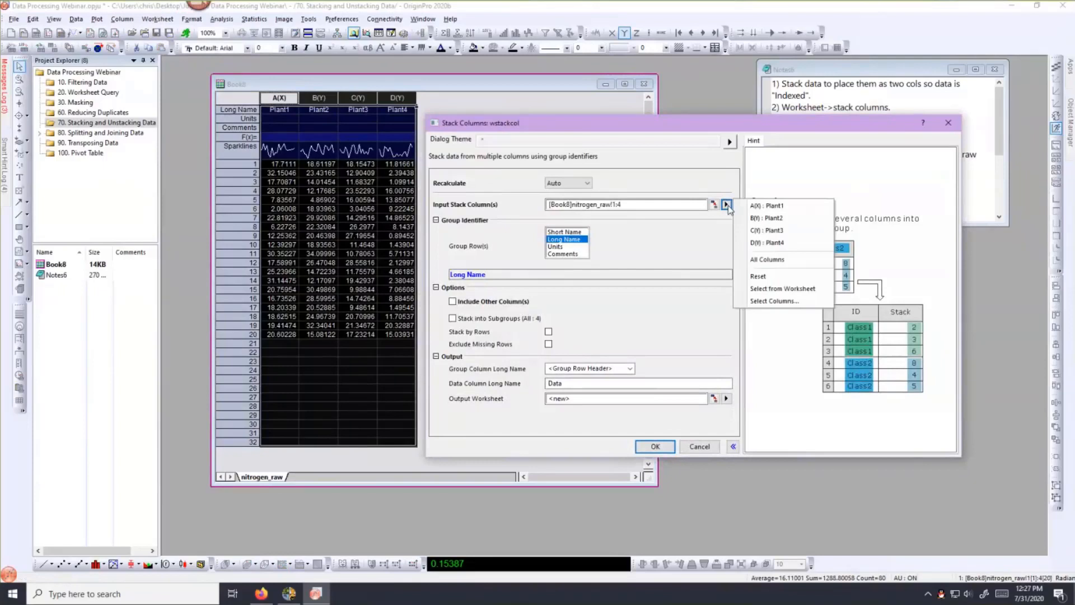
pyautogui.click(747, 259)
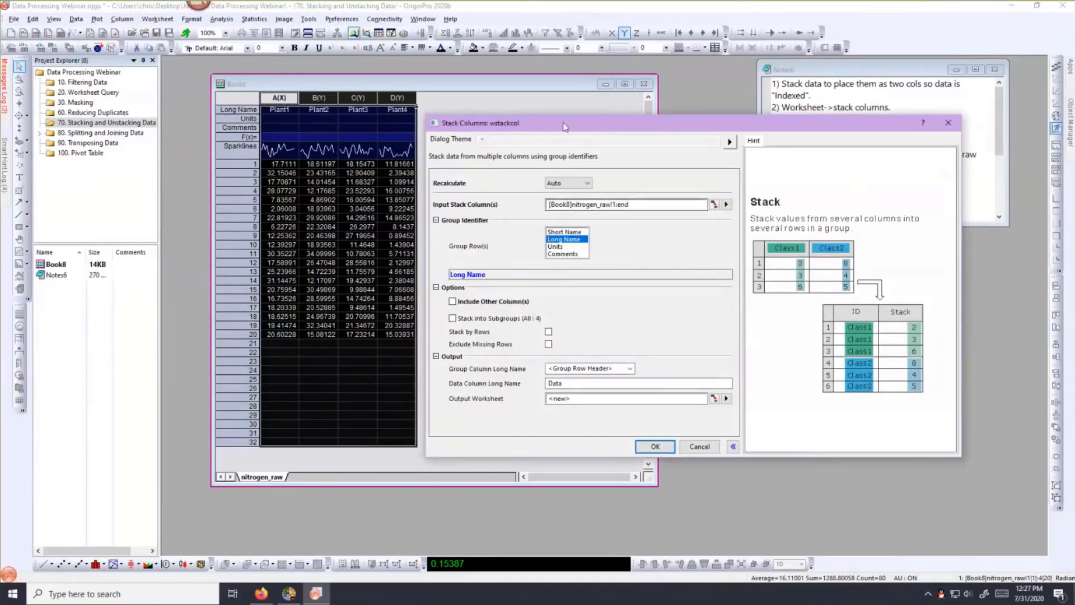
pyautogui.moveTo(565, 127); pyautogui.dragTo(583, 92)
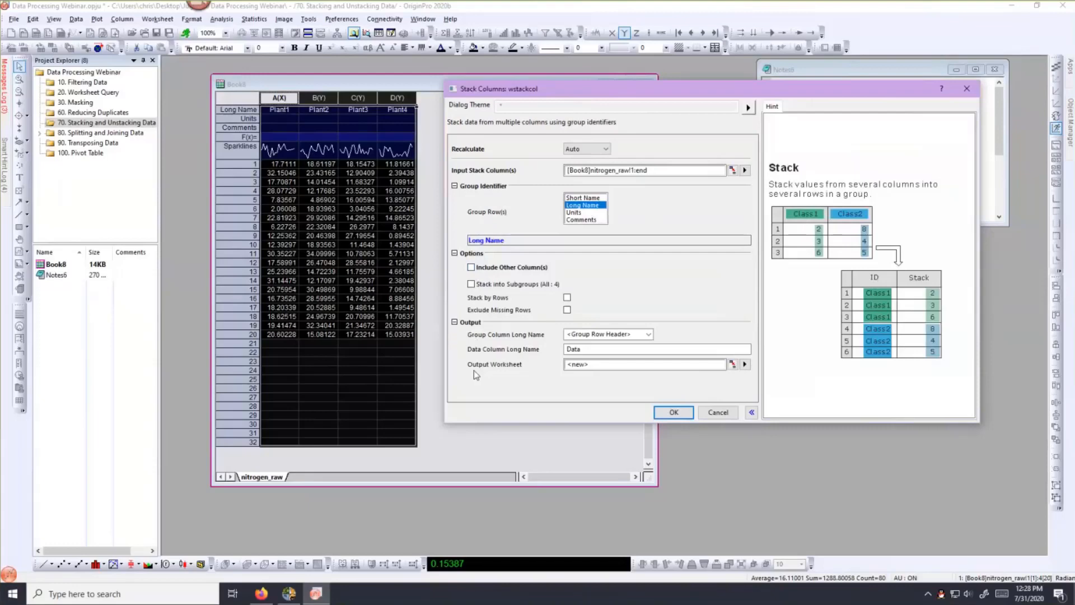
pyautogui.click(674, 413)
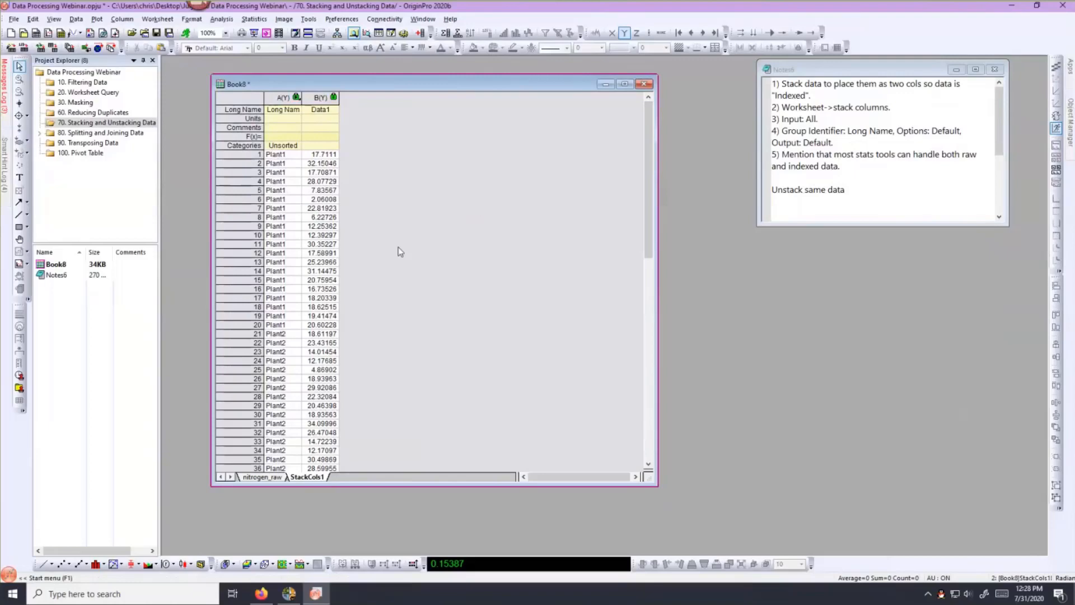
# - Return to nitrogen_raw and stack all its columns again by Long Name into another new sheet, with Recalculate on Manual
pyautogui.click(263, 477)
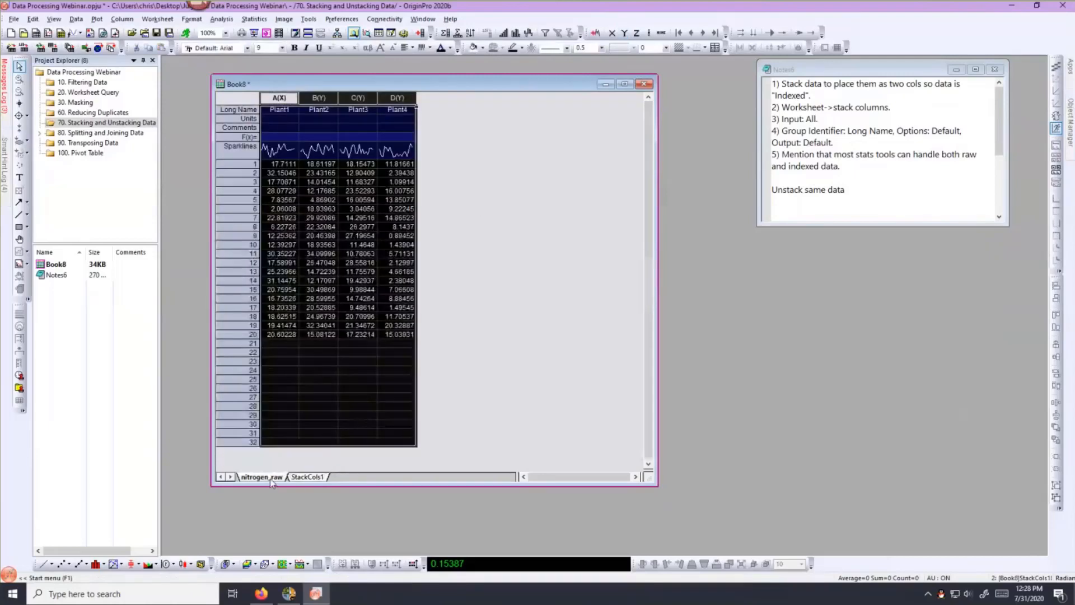
pyautogui.click(531, 314)
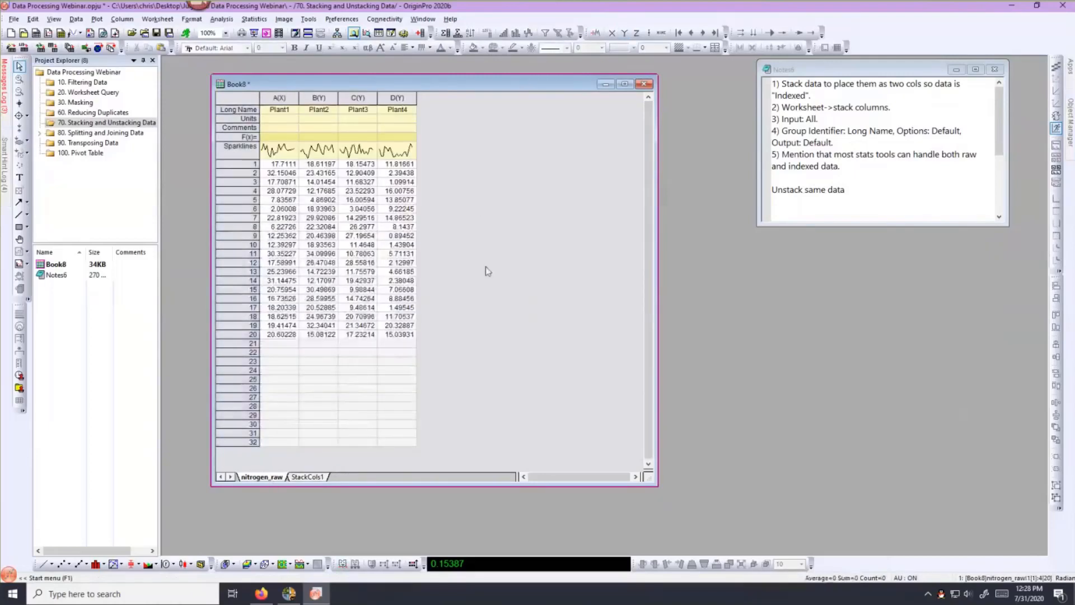
pyautogui.click(158, 19)
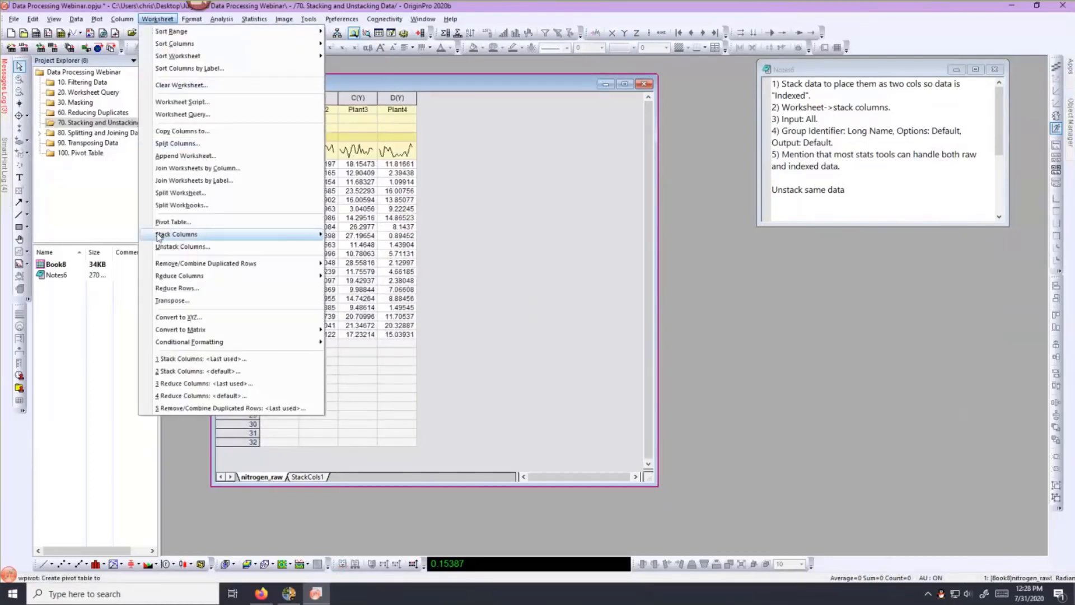
pyautogui.moveTo(319, 234)
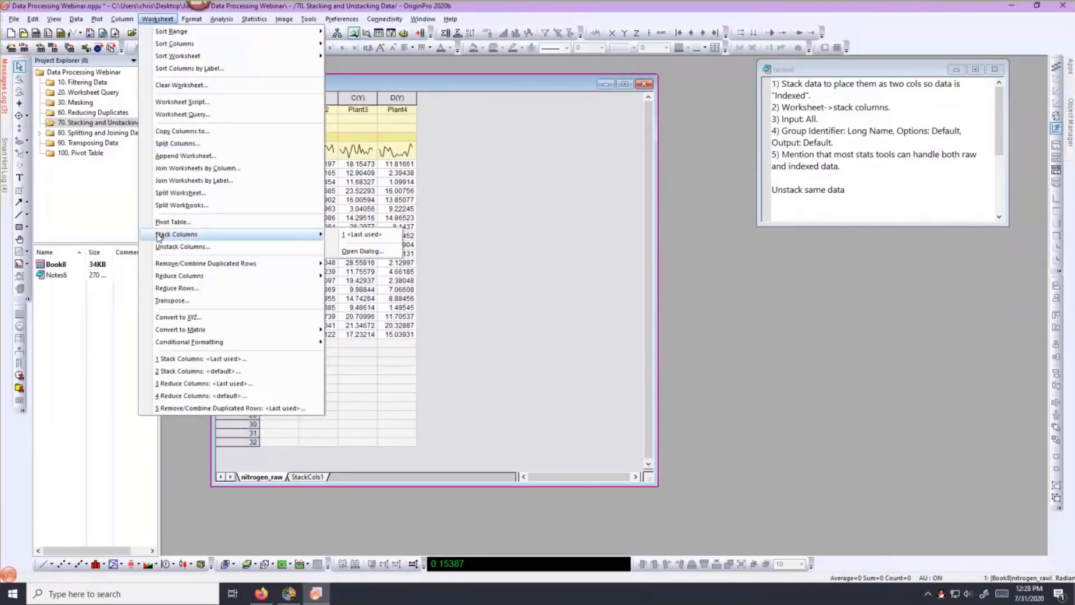
pyautogui.click(361, 251)
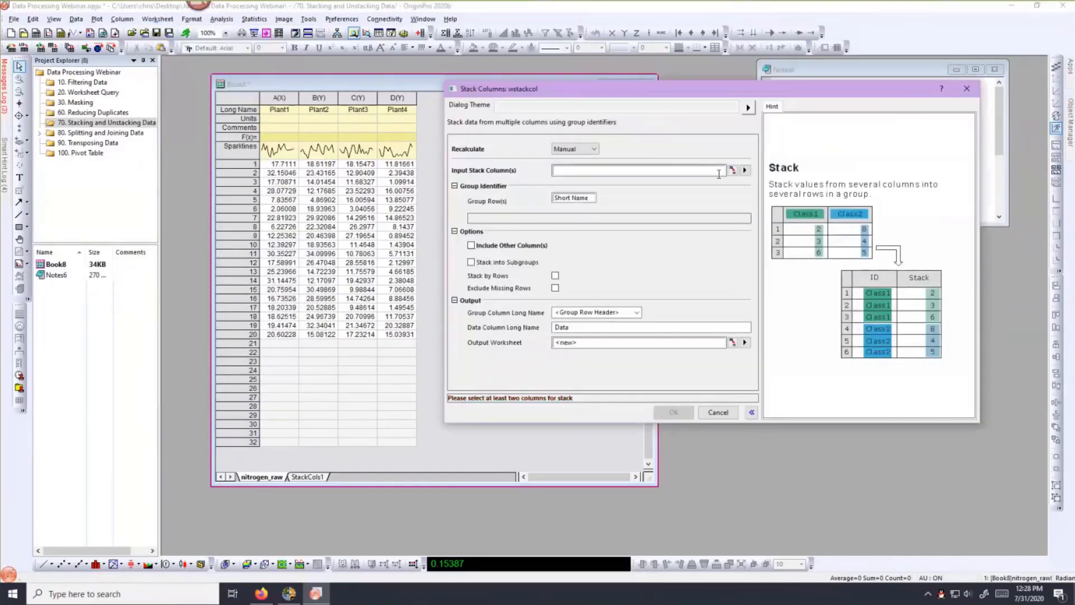
pyautogui.click(744, 170)
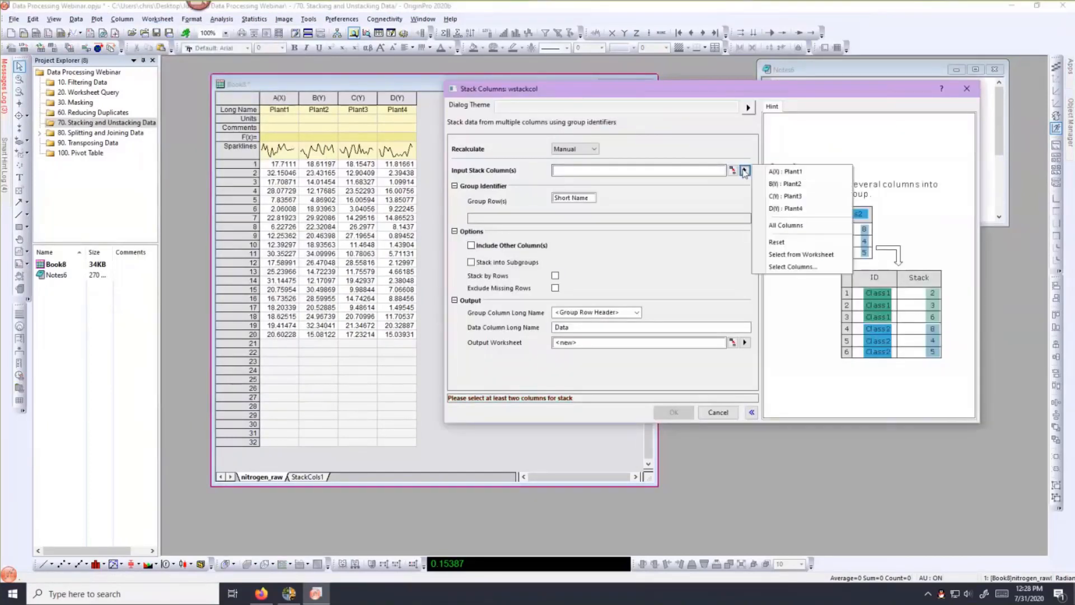
pyautogui.click(786, 225)
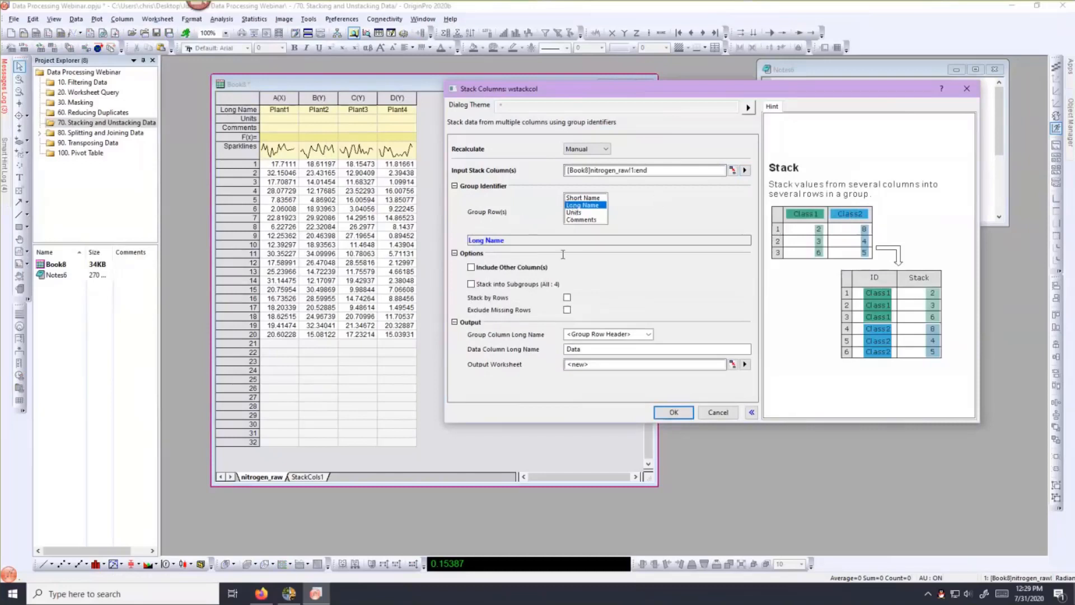
pyautogui.click(674, 412)
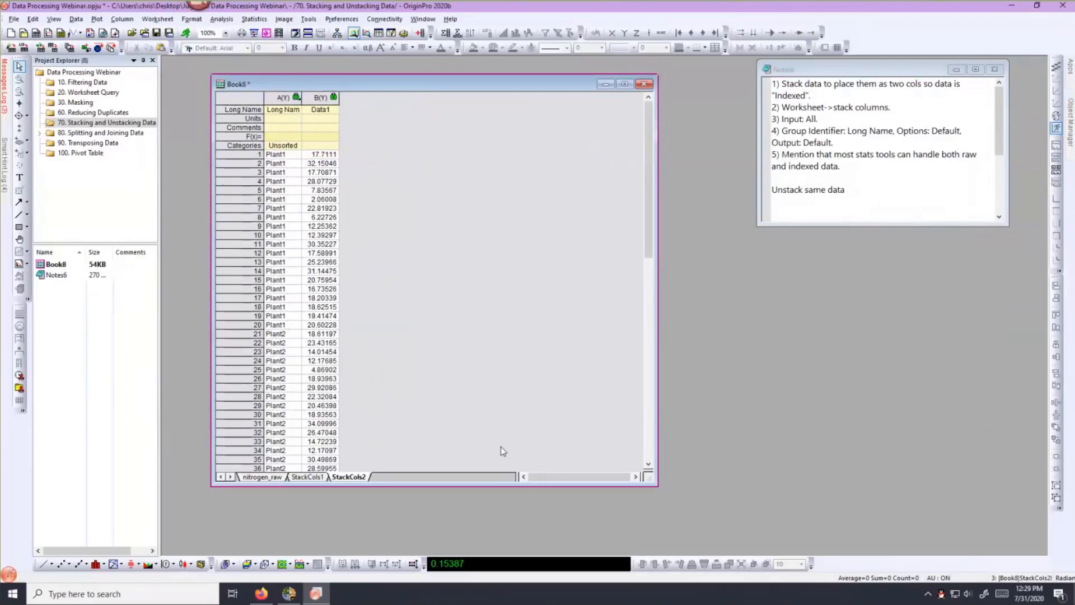
# - Start Unstack Columns on the StackCols2 sheet and pick column B (Data1) as the data to unstack
pyautogui.click(261, 478)
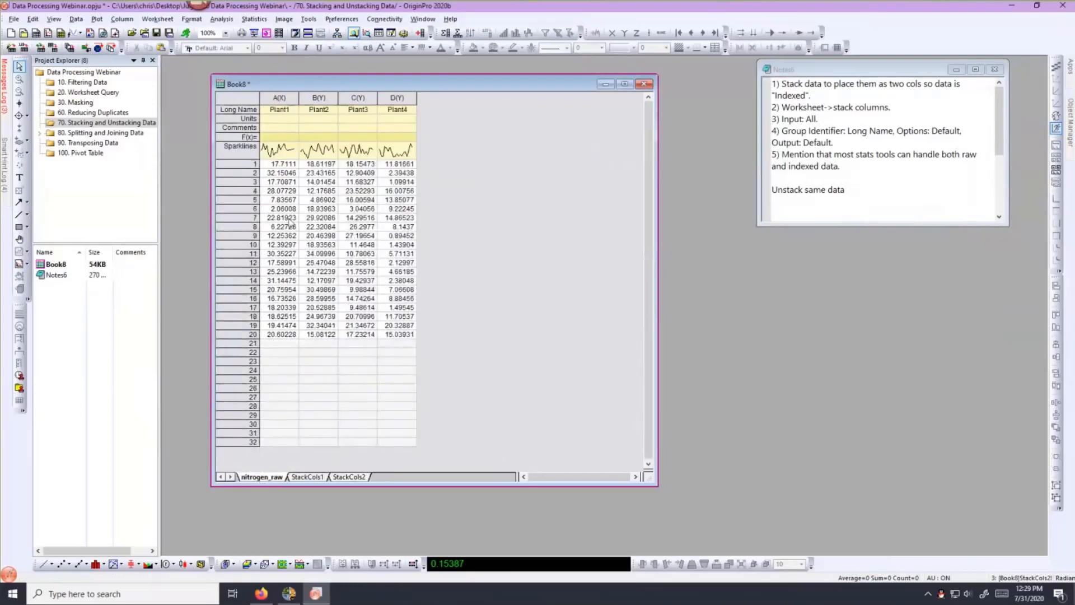
pyautogui.click(349, 477)
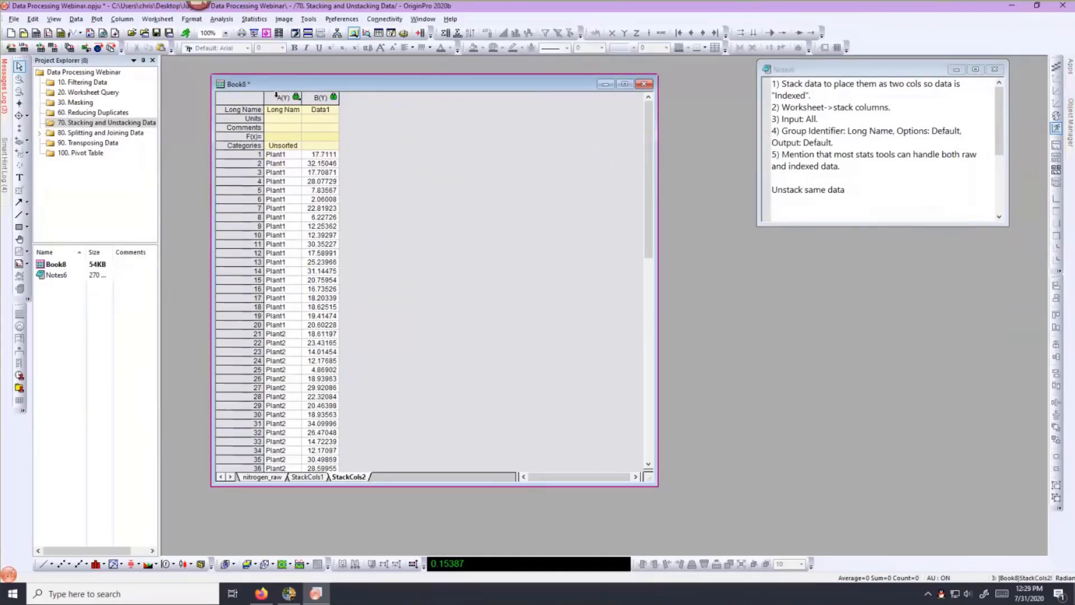
pyautogui.click(153, 20)
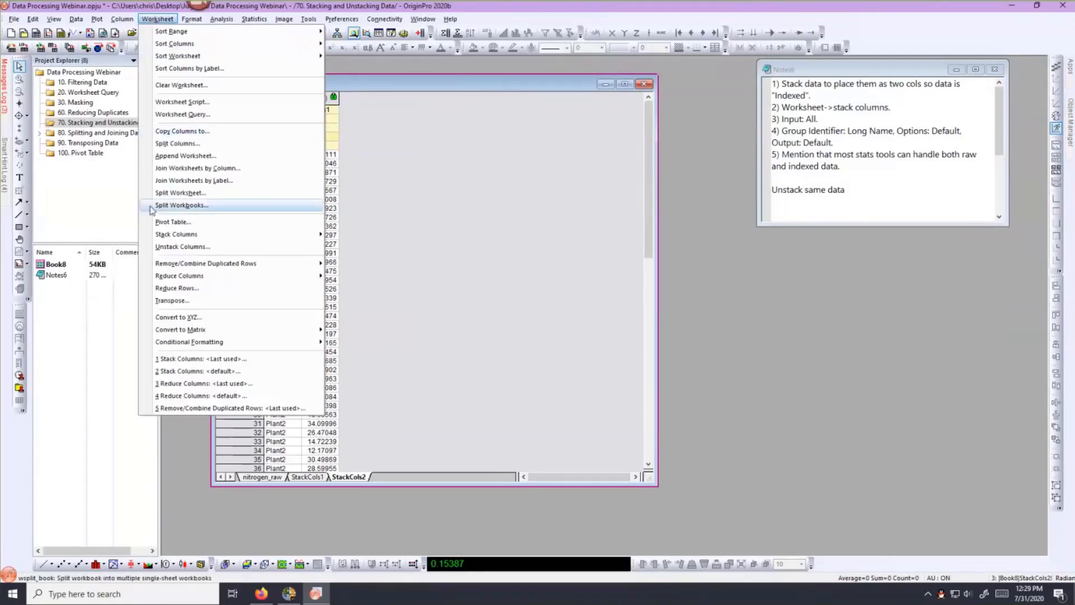
pyautogui.click(154, 247)
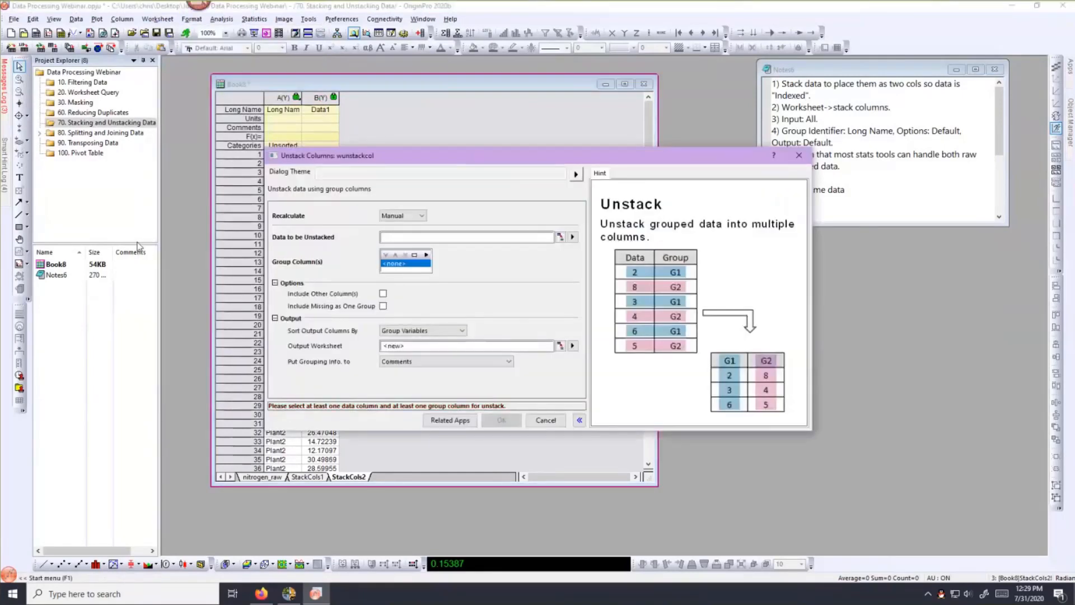
pyautogui.moveTo(397, 161); pyautogui.dragTo(547, 179)
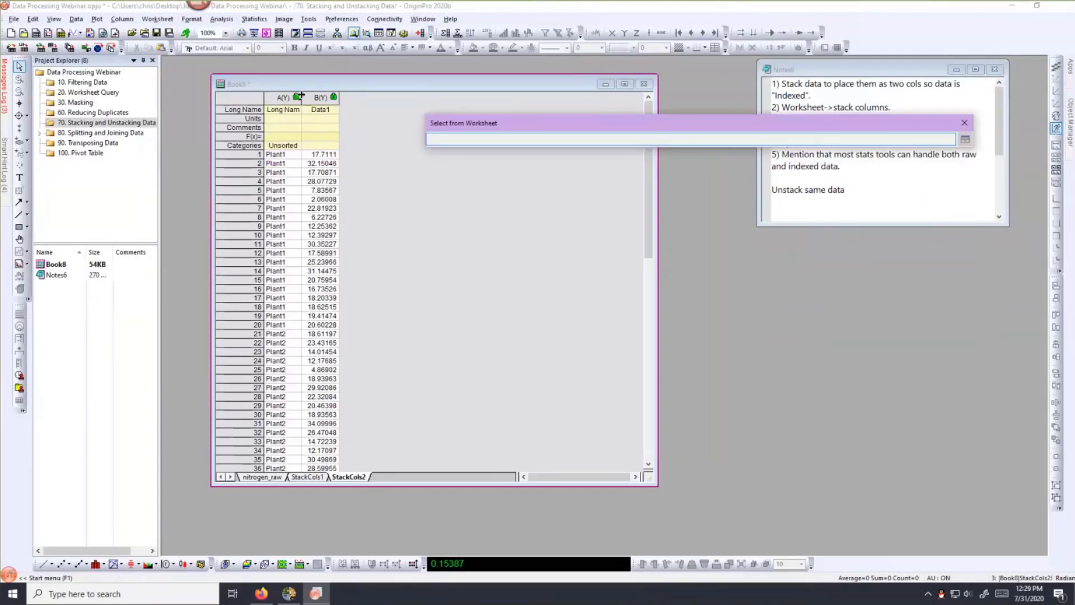
pyautogui.click(321, 98)
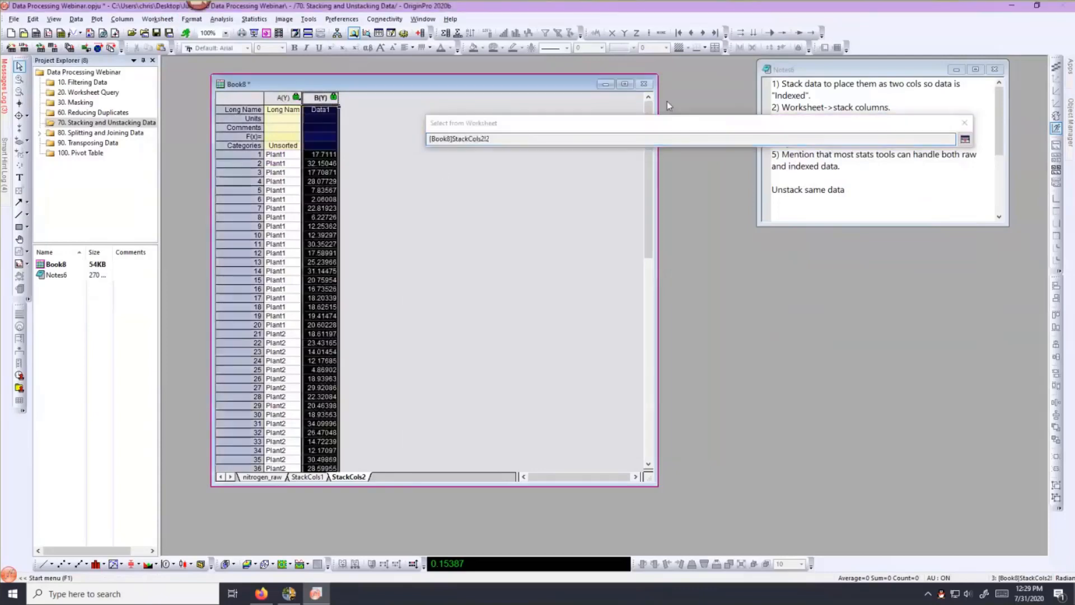
pyautogui.click(964, 140)
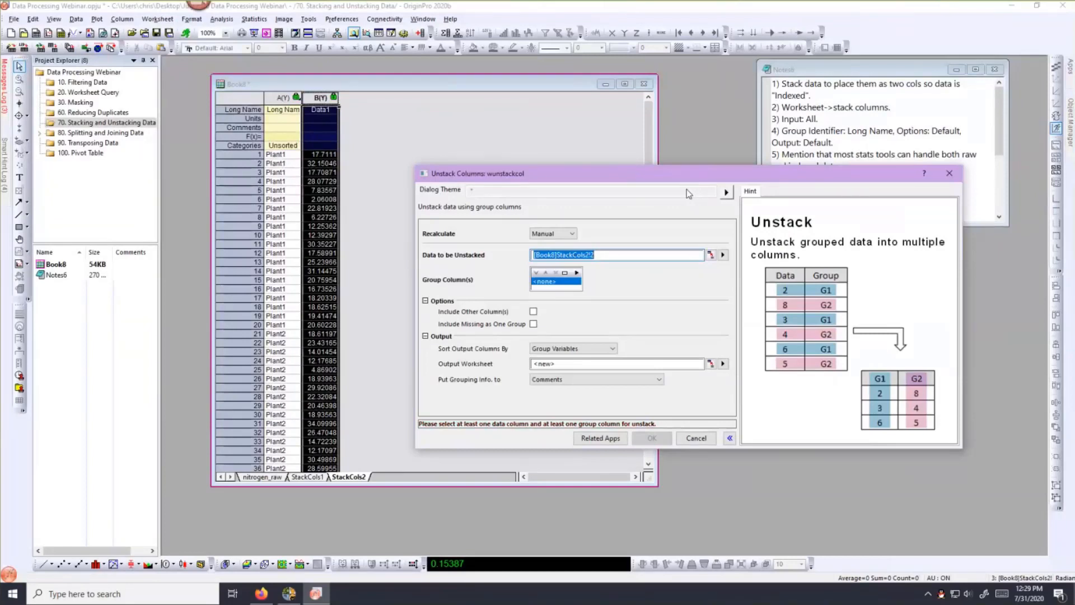
# - Unstack the data by the Long Name group column into a new worksheet, with Recalculate on Auto and grouping info in Comments
pyautogui.click(576, 273)
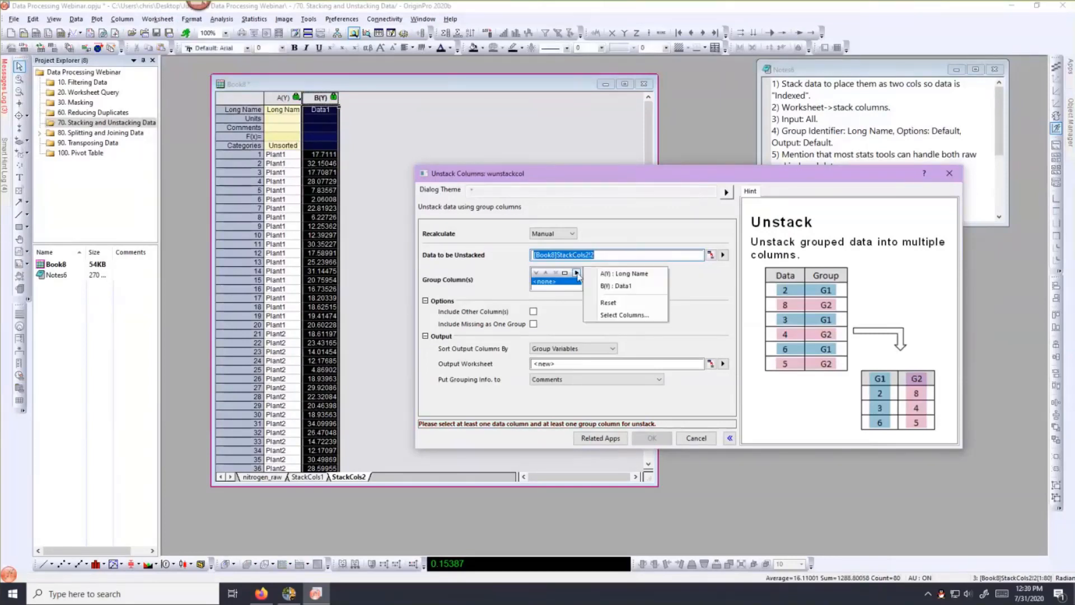
pyautogui.click(604, 274)
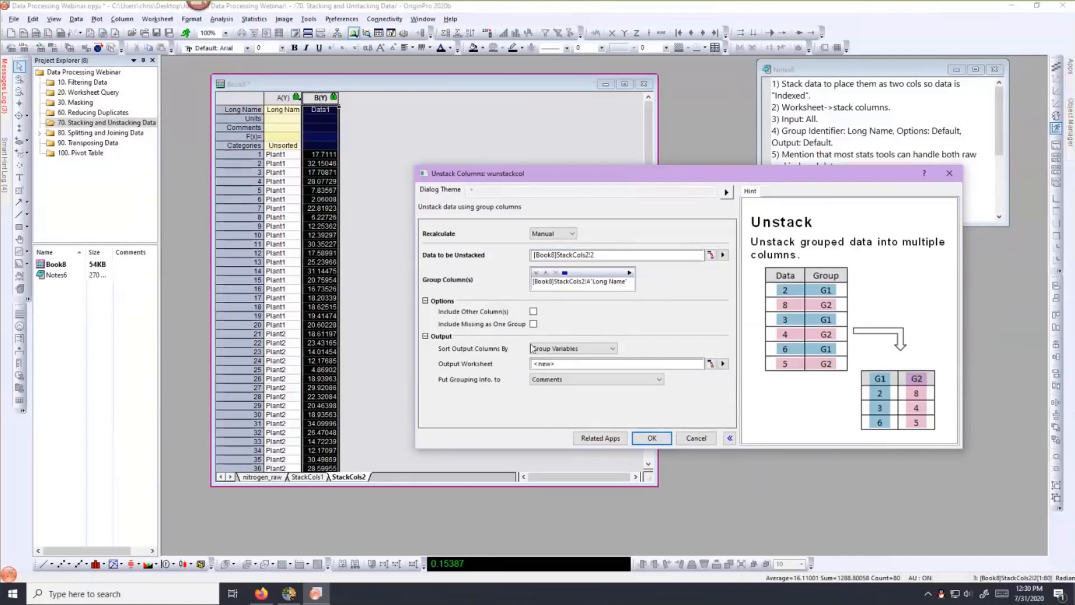
pyautogui.click(562, 348)
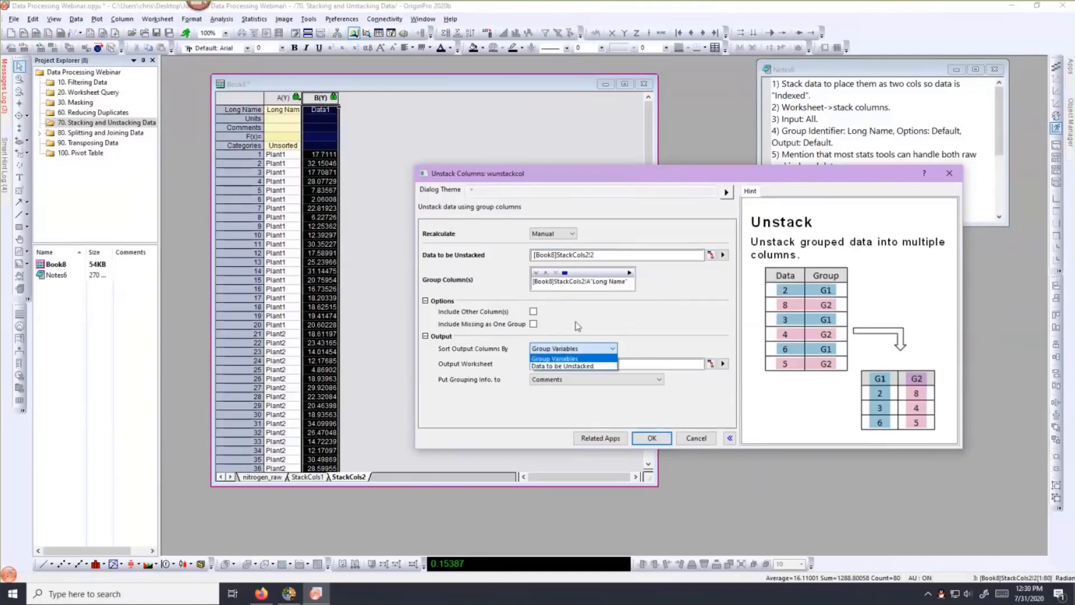
pyautogui.click(578, 328)
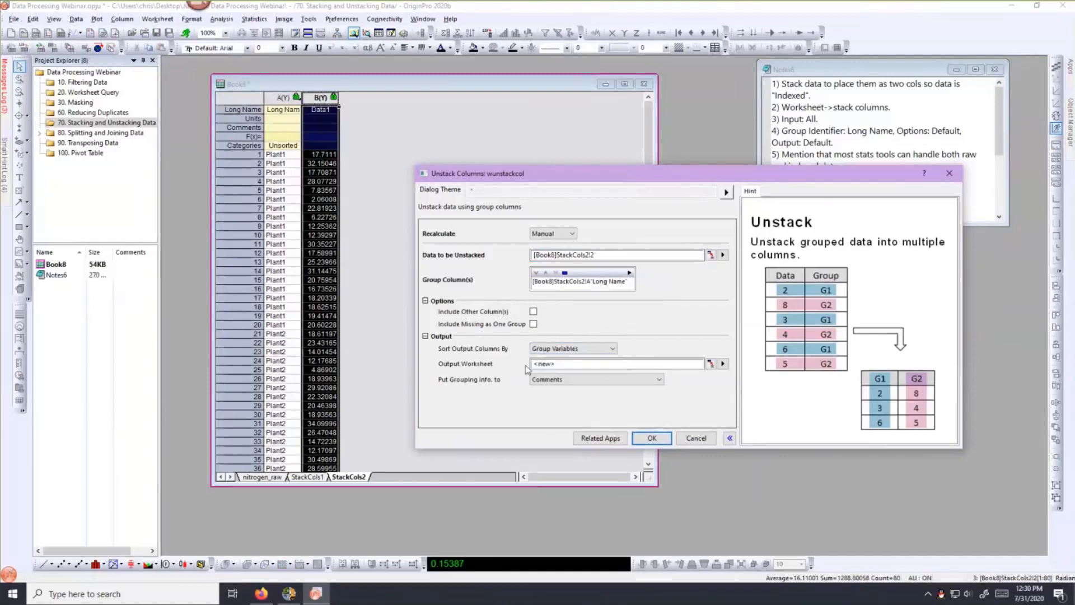
pyautogui.click(564, 381)
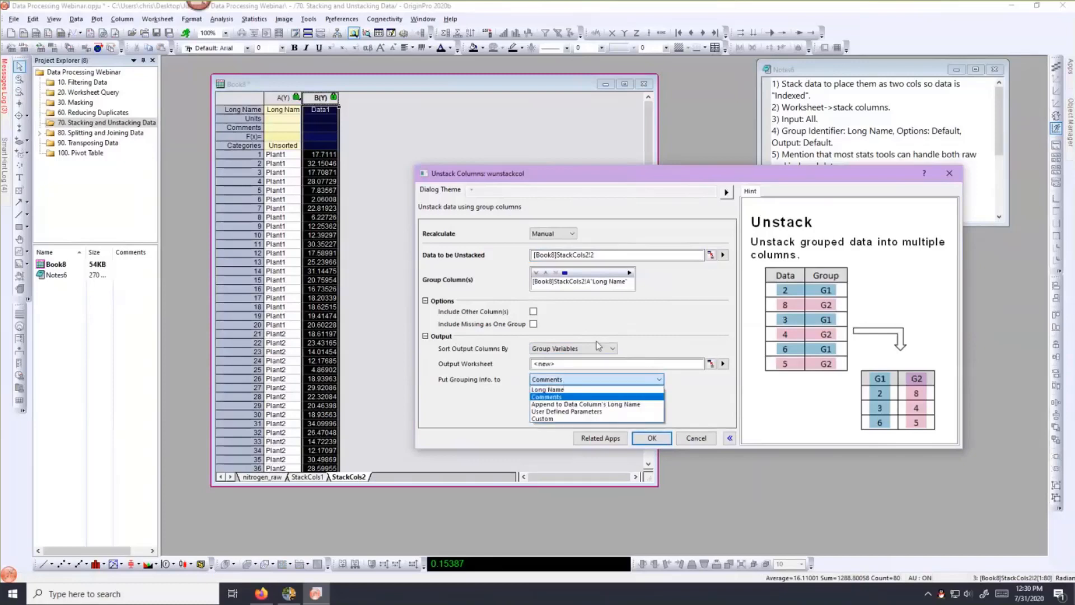
pyautogui.click(622, 324)
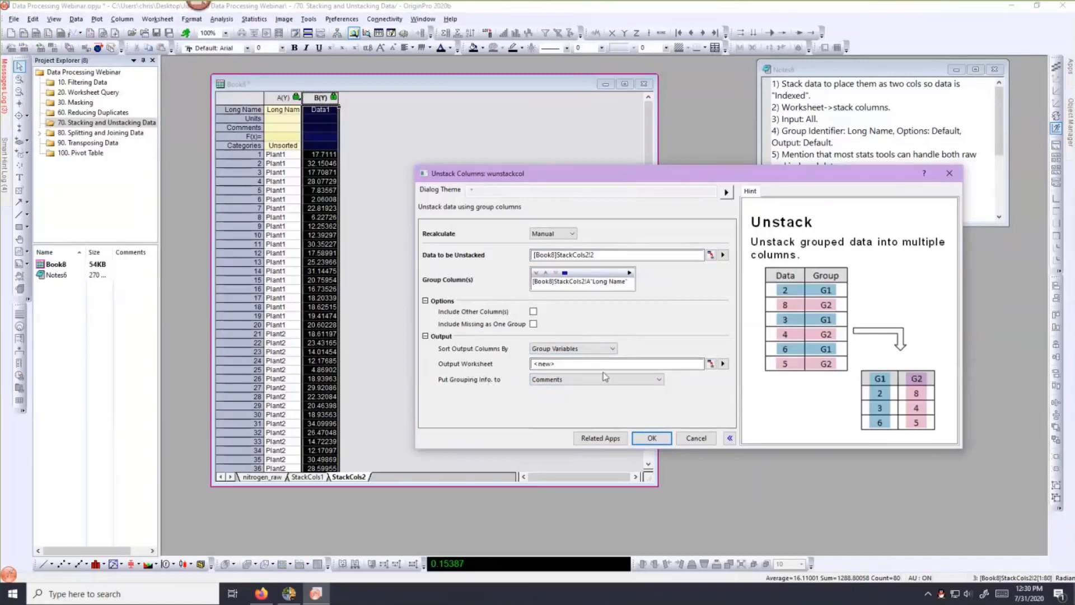
pyautogui.click(565, 234)
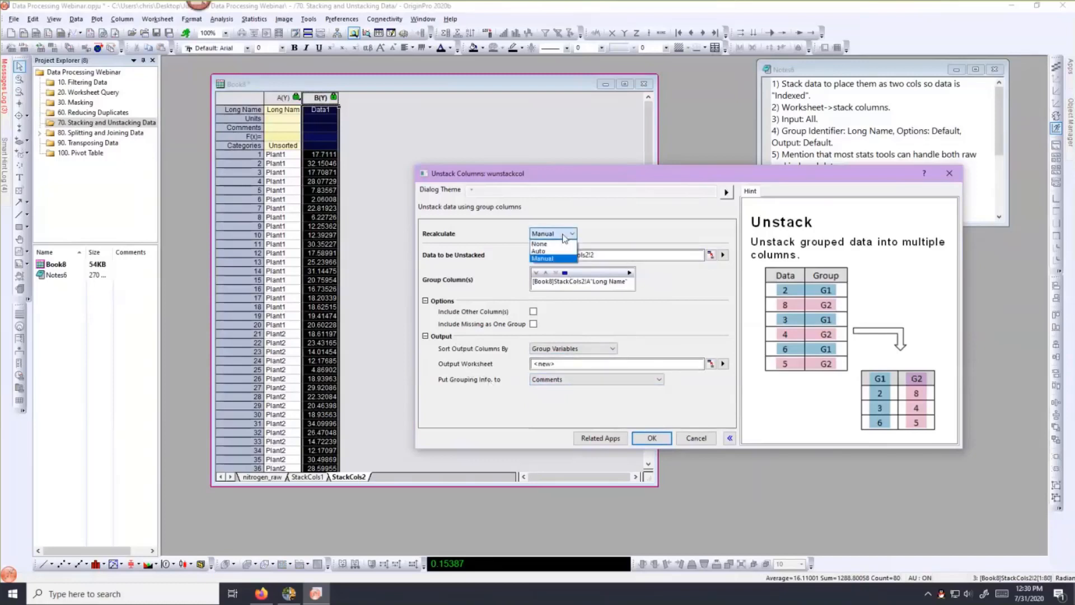
pyautogui.click(546, 252)
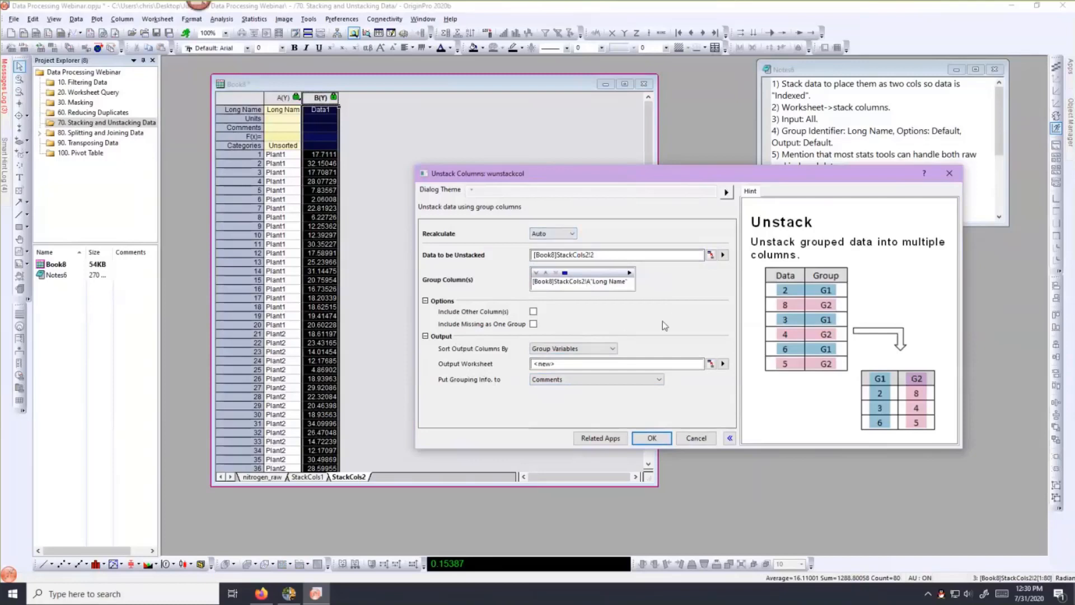
pyautogui.click(652, 439)
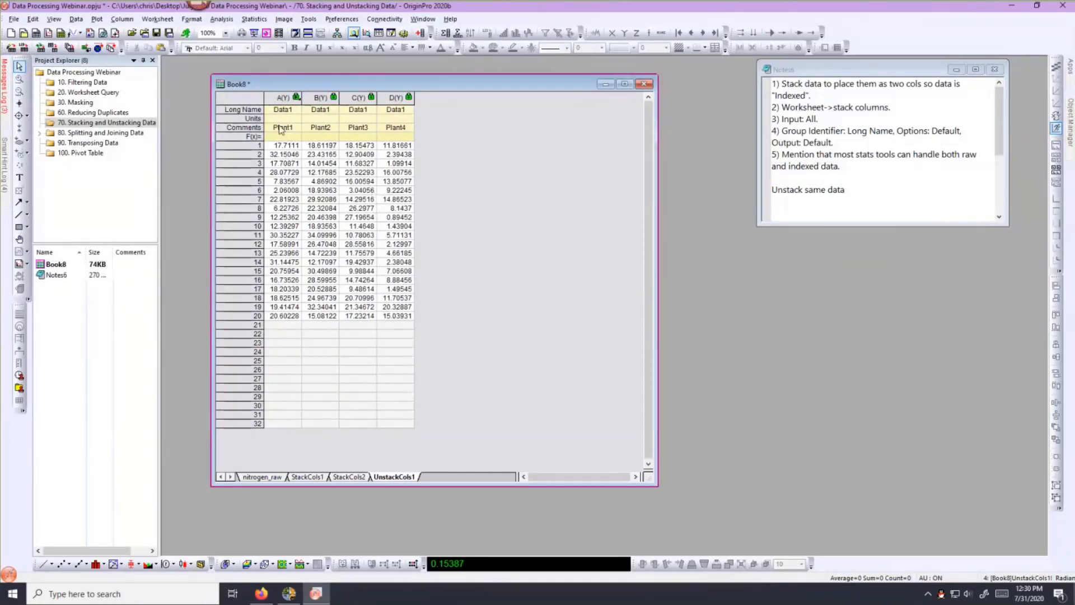
# - Change the parameters of the unstack operation so the grouping info goes to Long Name
pyautogui.click(296, 99)
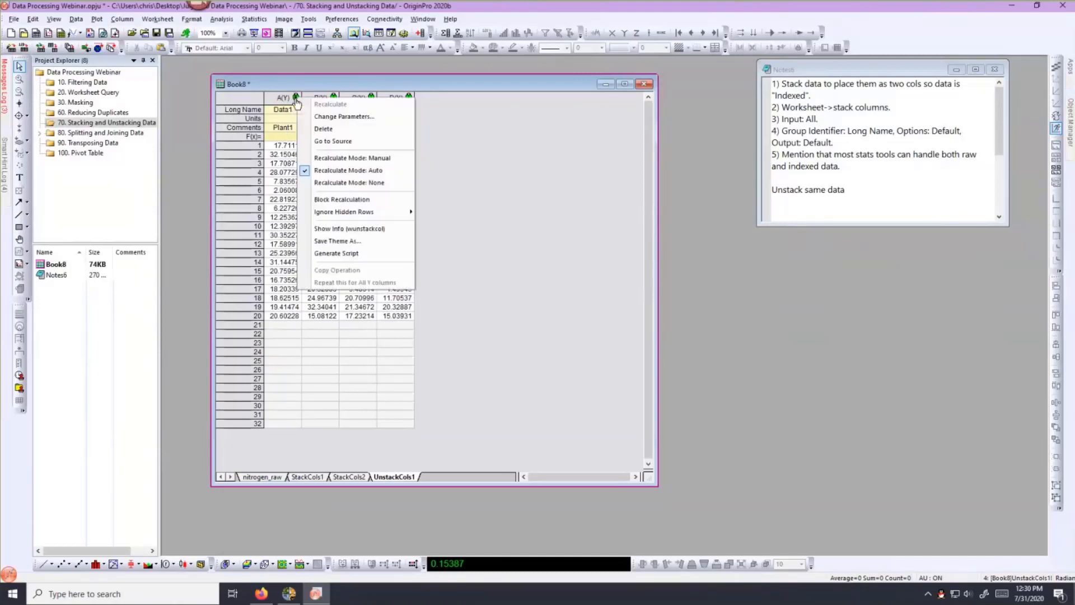
pyautogui.click(312, 116)
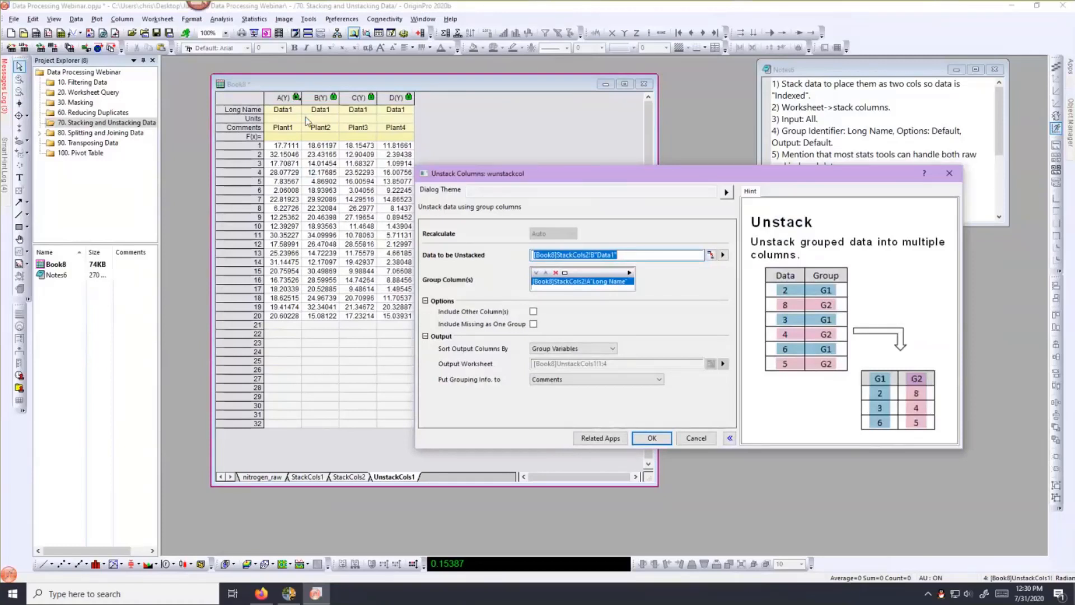
pyautogui.click(545, 381)
pyautogui.click(547, 389)
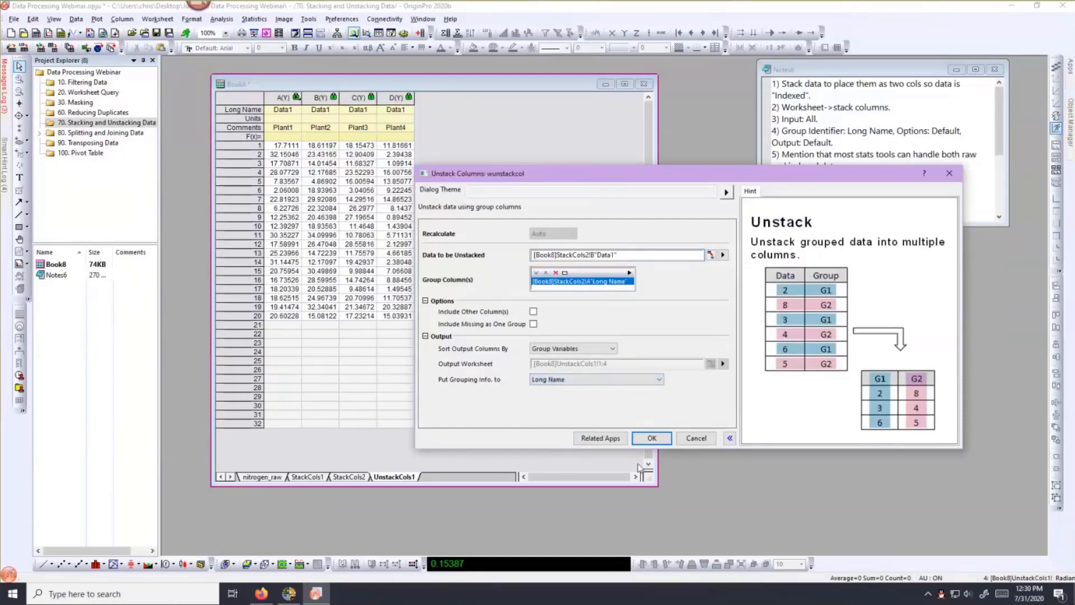
pyautogui.click(652, 438)
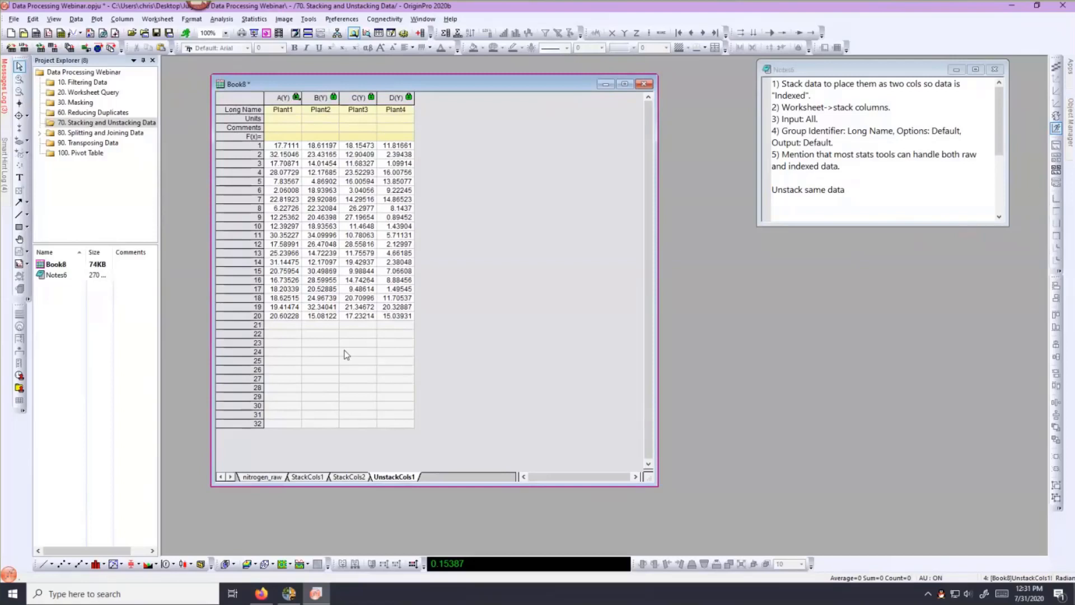
# - Open the 80. Splitting and Joining Data folder and enlarge the Book5B window until all its sheet names show
pyautogui.click(40, 132)
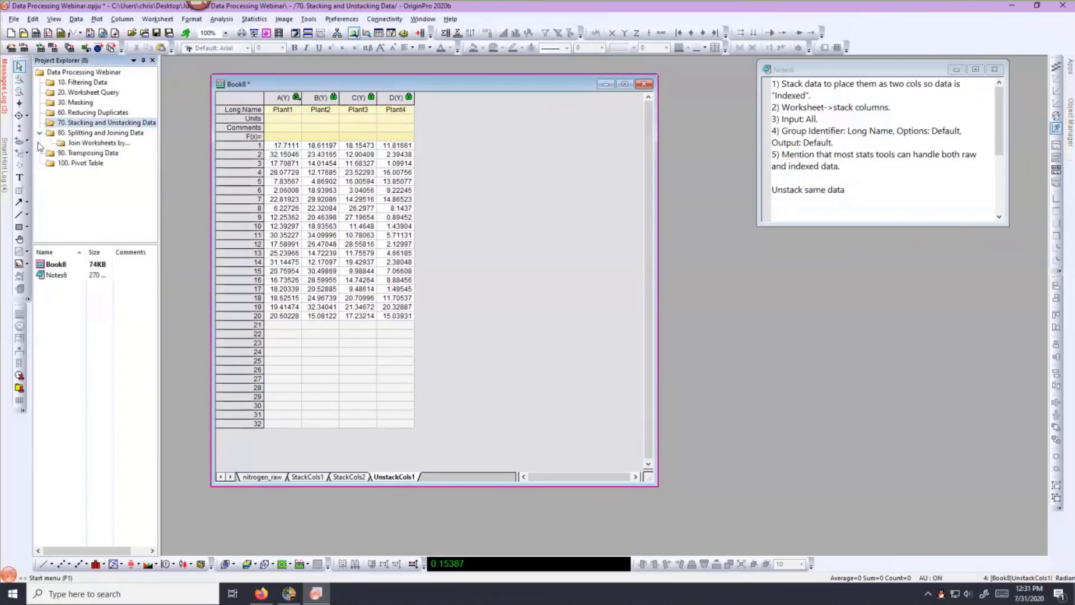
pyautogui.click(87, 133)
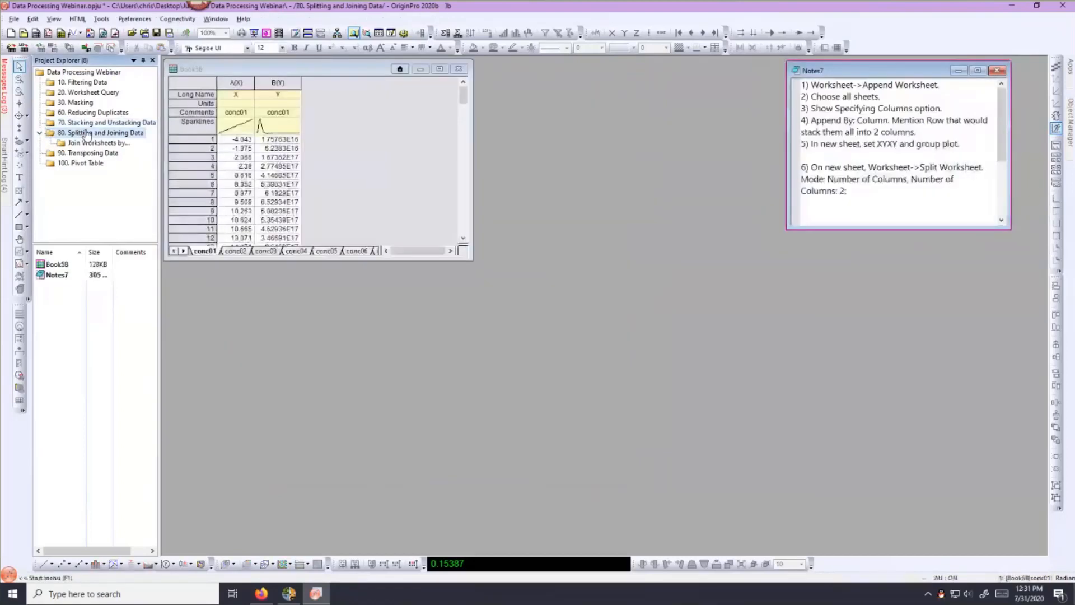
pyautogui.click(471, 263)
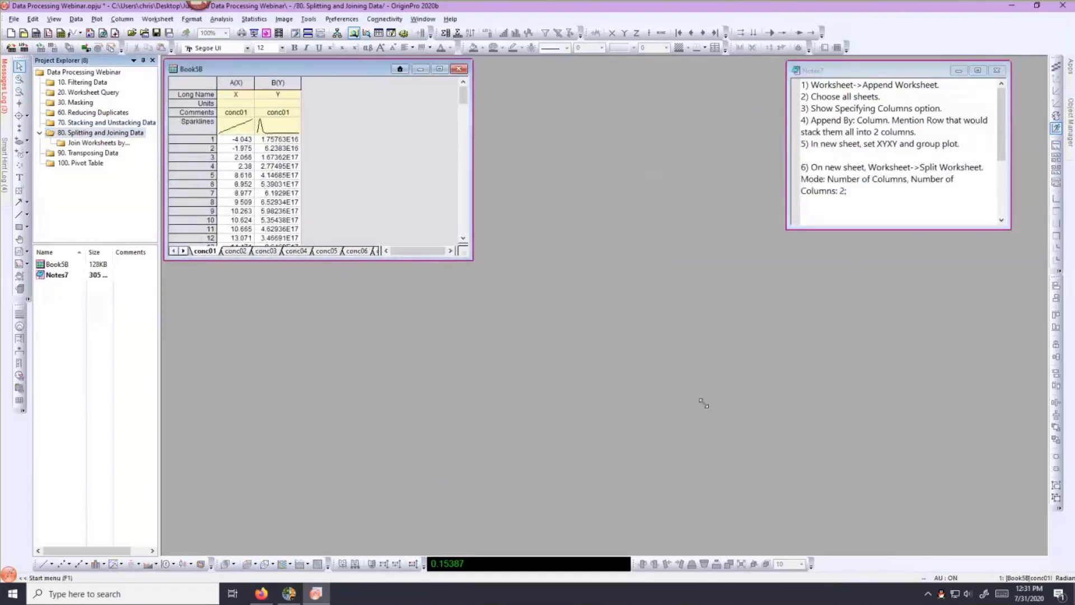
pyautogui.moveTo(704, 416); pyautogui.dragTo(704, 413)
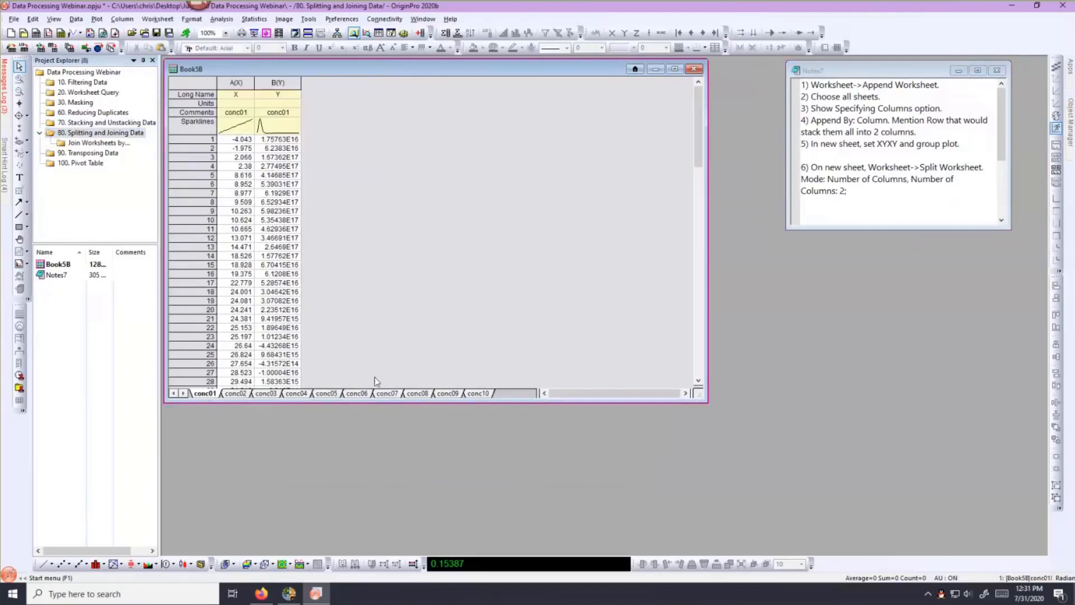
# - Examine the Book5B sheets from conc02 to conc10 one after another, then return to conc01
pyautogui.click(243, 395)
pyautogui.click(266, 394)
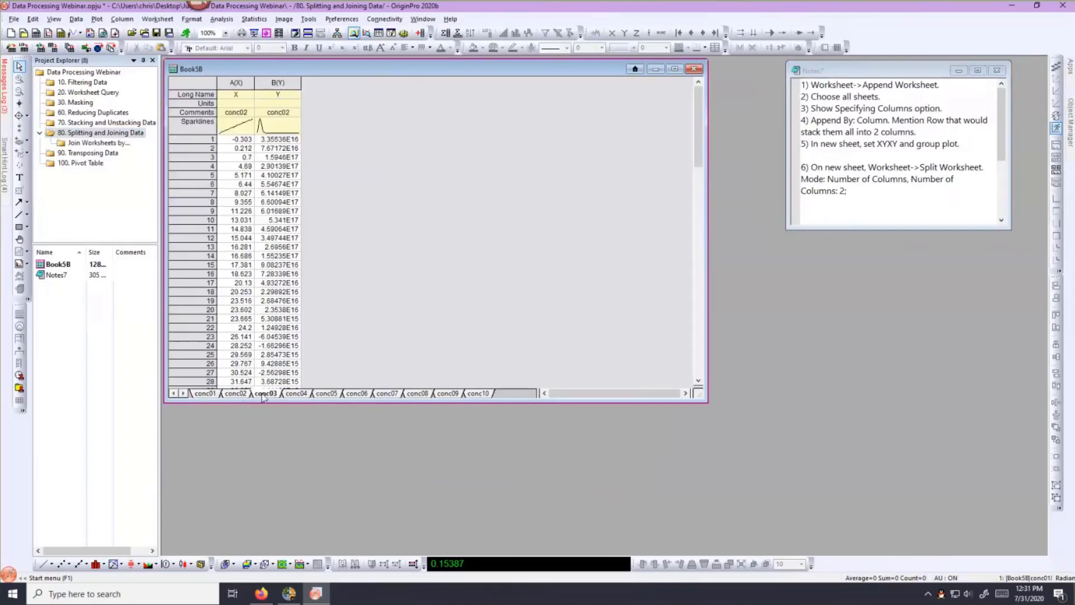
pyautogui.click(295, 394)
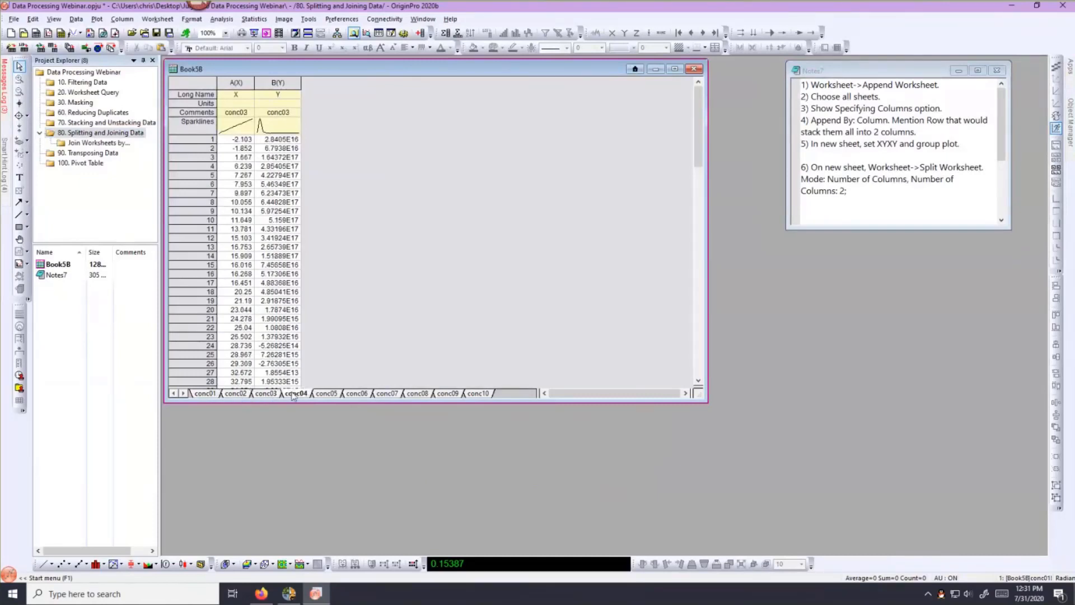
pyautogui.click(327, 394)
pyautogui.click(357, 393)
pyautogui.click(386, 394)
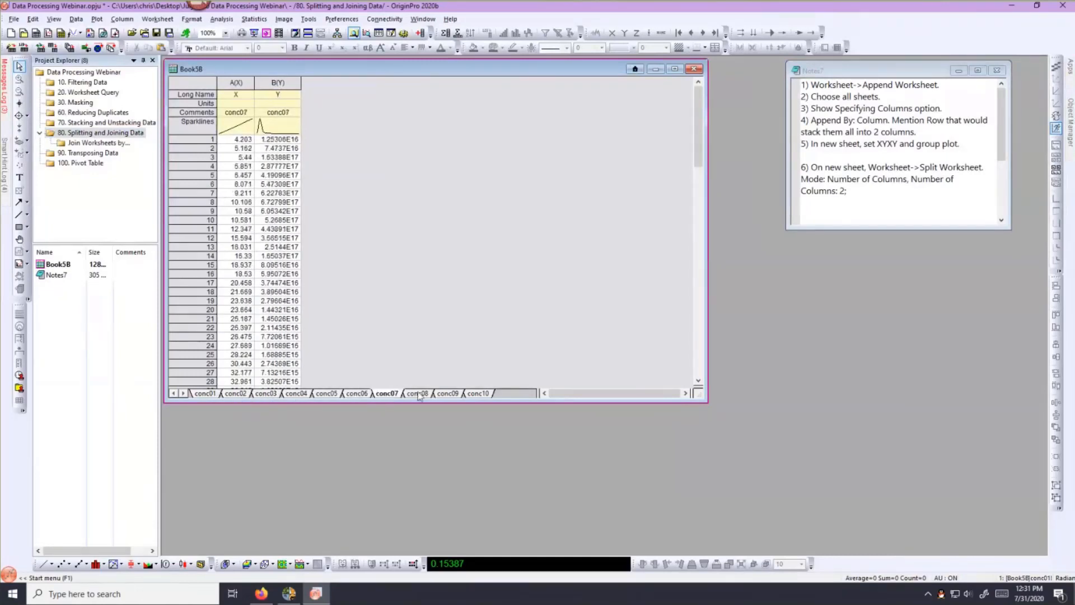
pyautogui.click(417, 394)
pyautogui.click(448, 394)
pyautogui.click(478, 394)
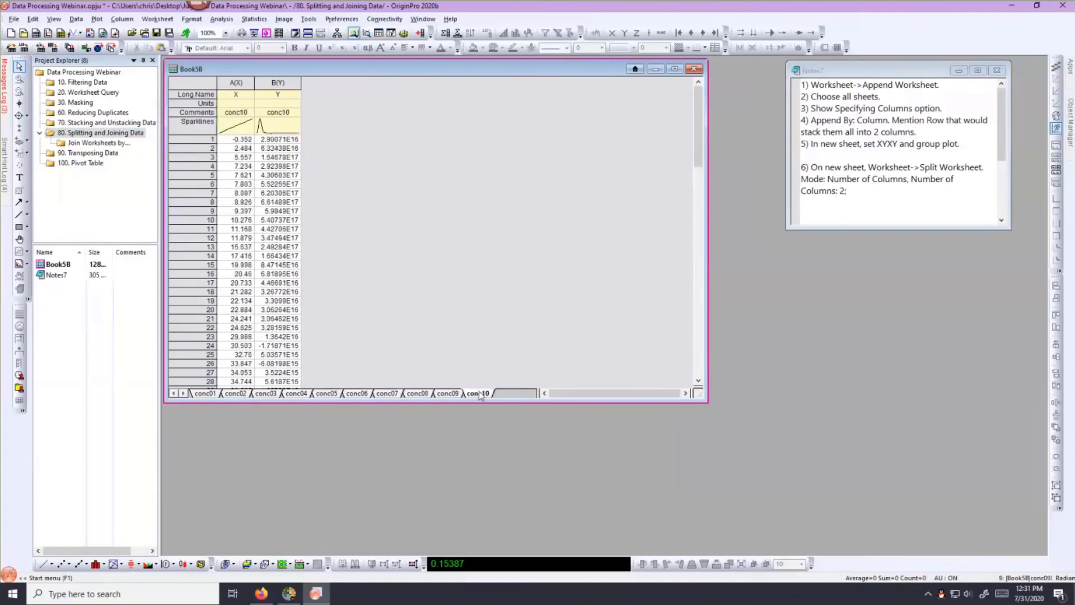
pyautogui.click(211, 394)
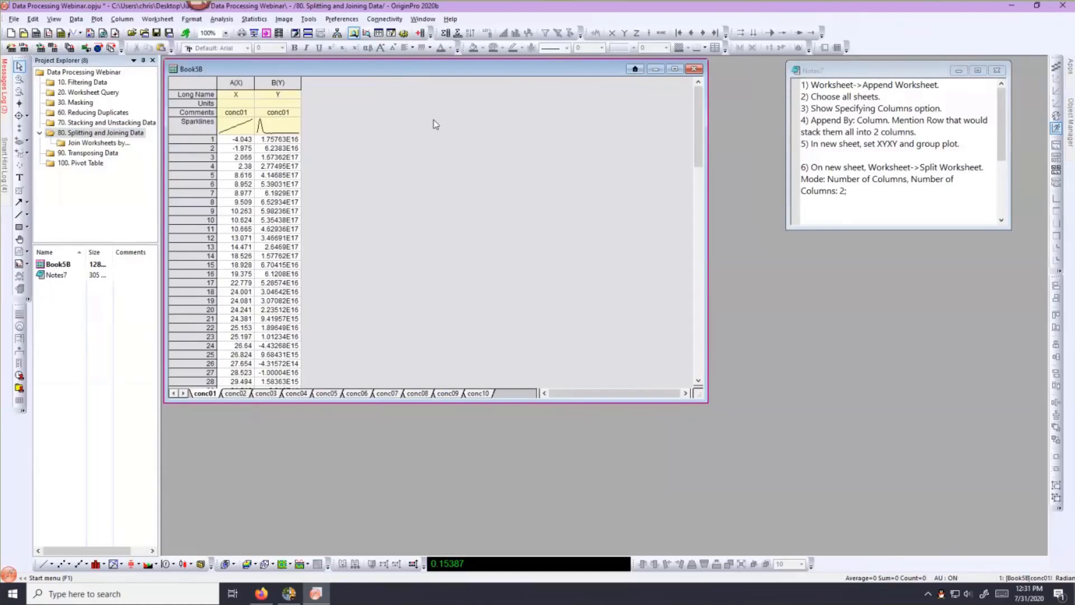
# - Start Append Worksheet for Book5B with Recalculate set to None and open the choices for its input worksheets
pyautogui.click(147, 21)
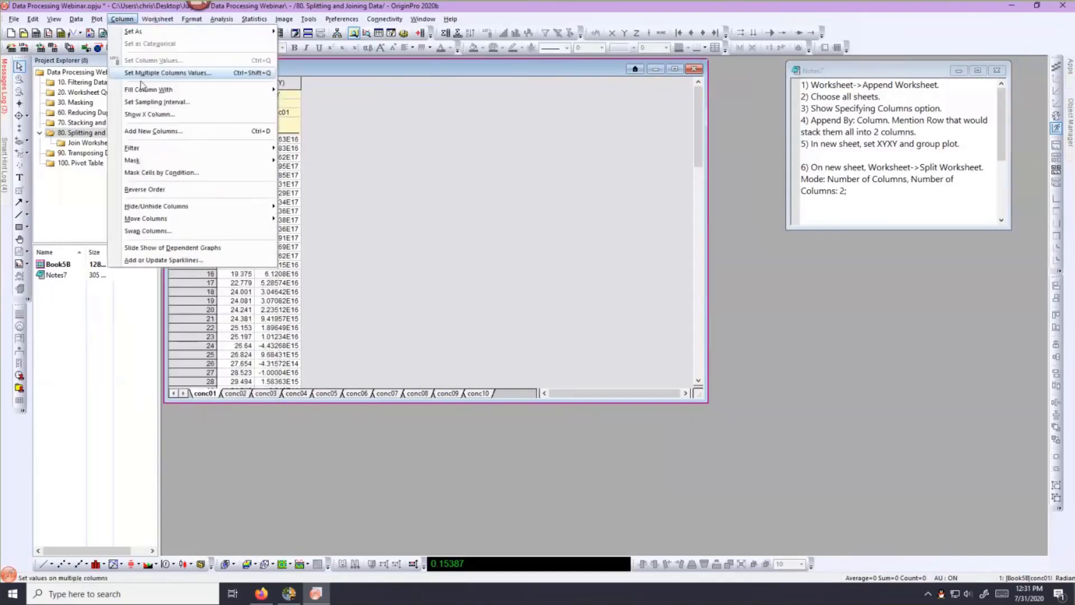
pyautogui.click(159, 157)
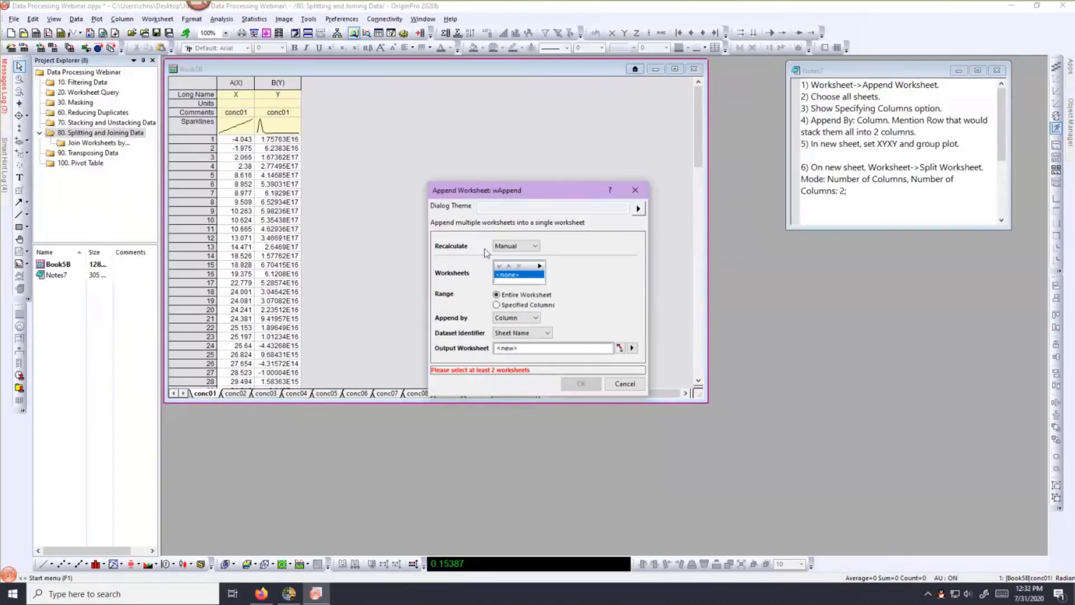
pyautogui.click(506, 247)
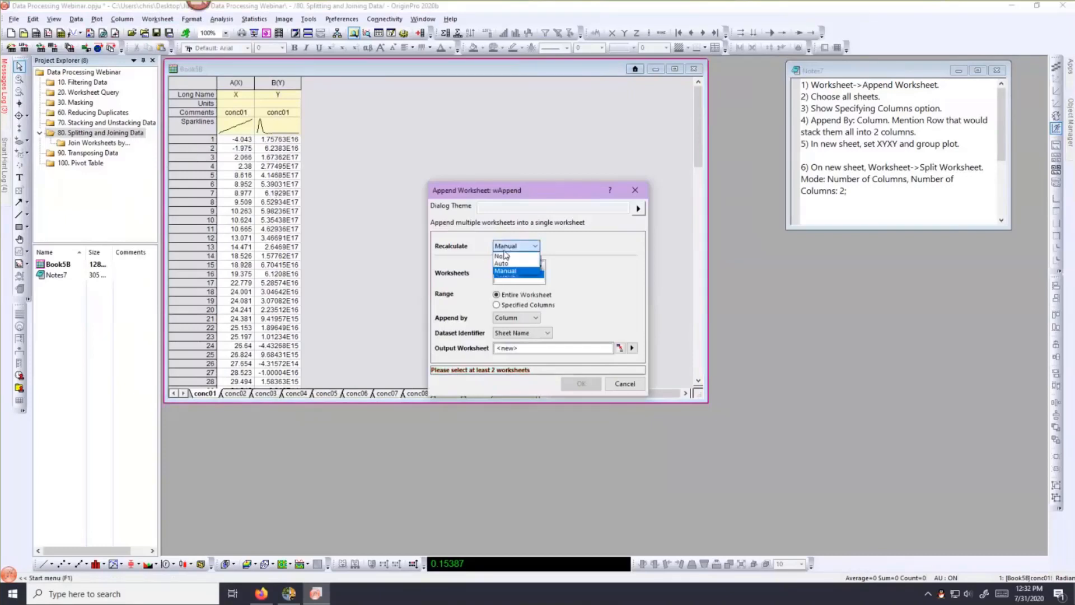
pyautogui.click(502, 254)
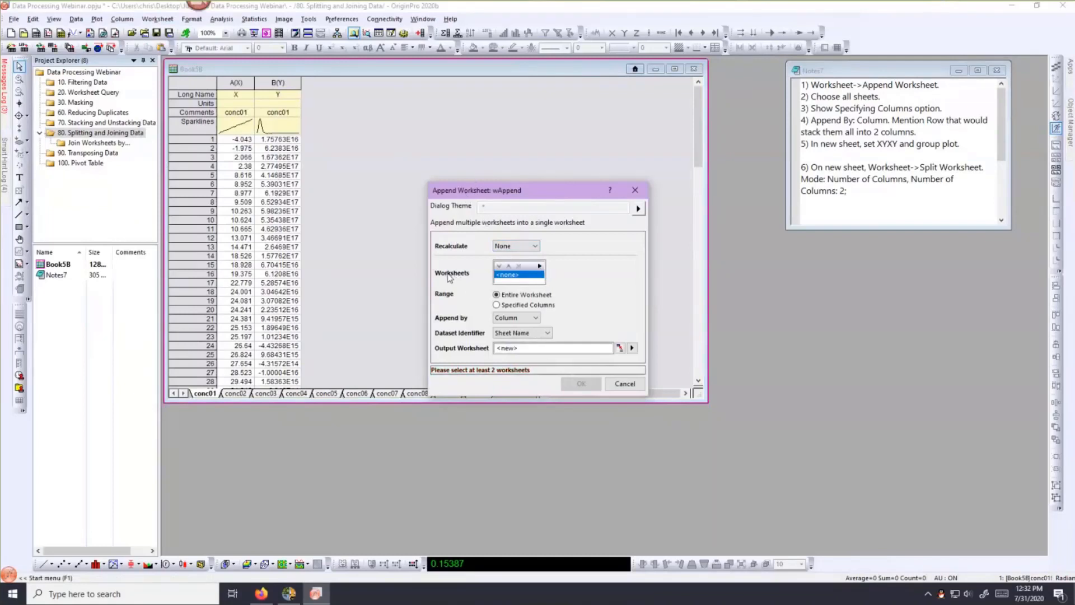
pyautogui.click(539, 268)
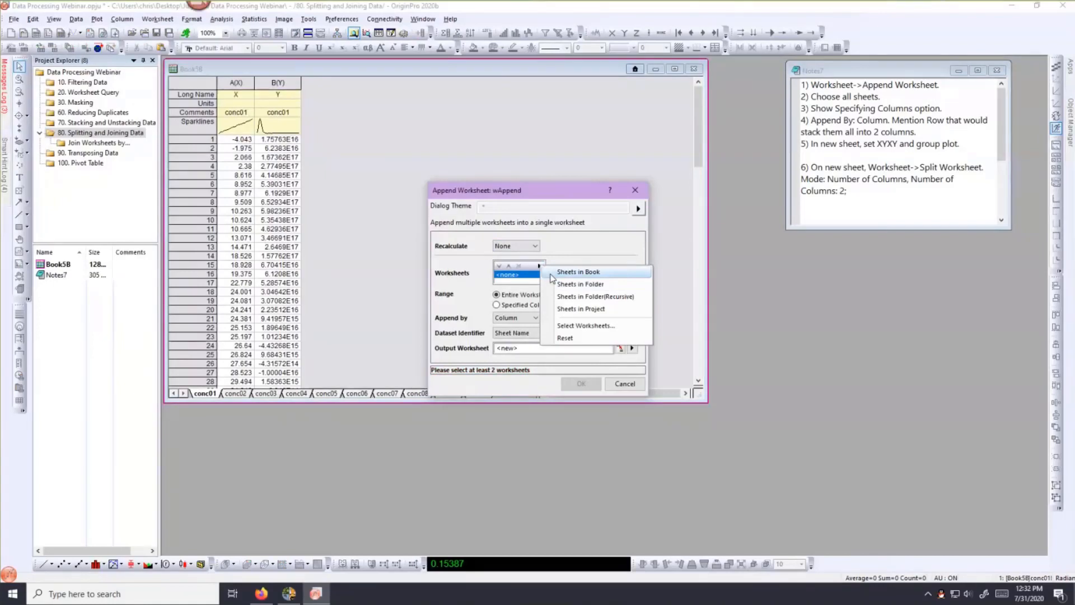
# - Add all sheets in the book to the worksheets to append, and try moving conc05 up and back down the list
pyautogui.click(551, 275)
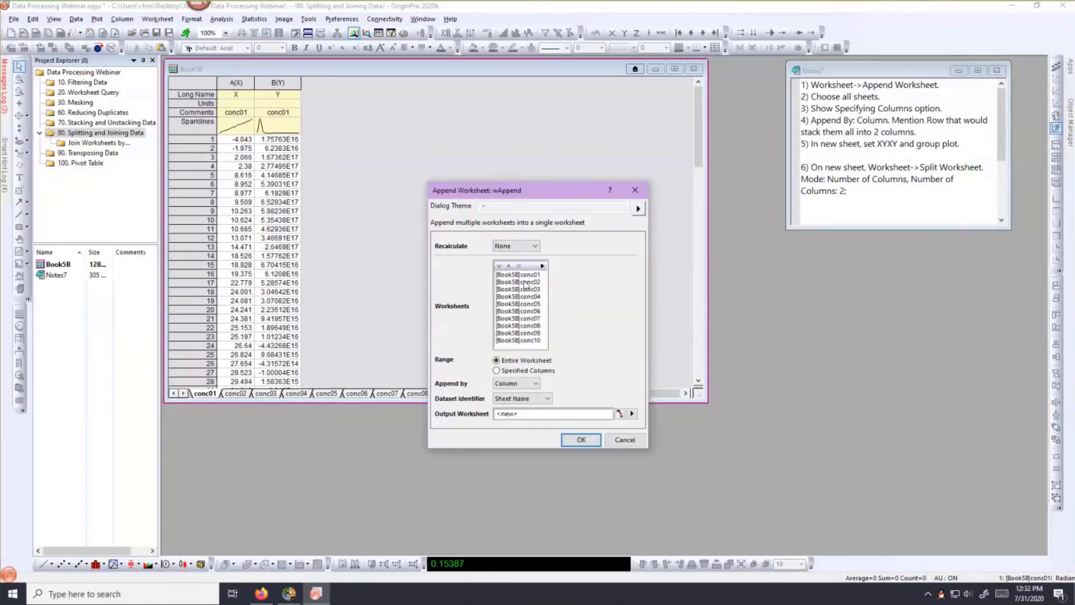
pyautogui.click(523, 305)
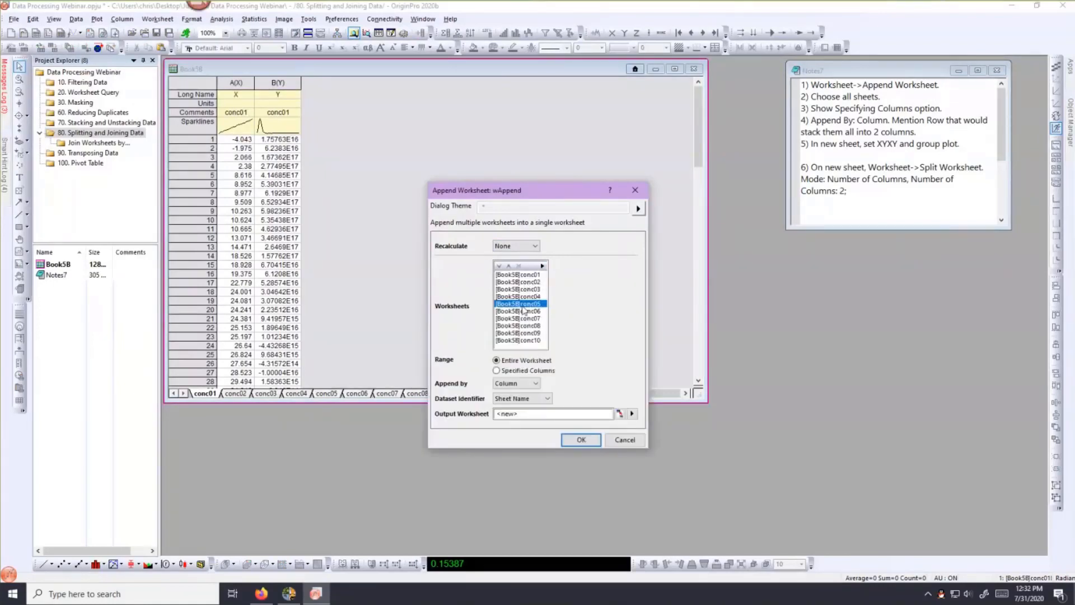
pyautogui.click(508, 266)
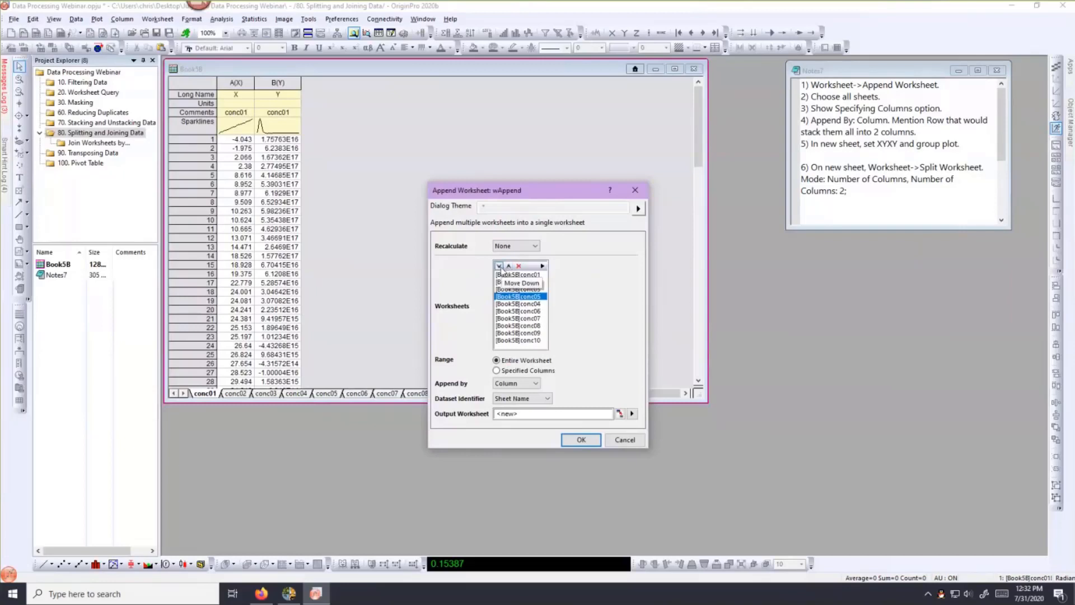
pyautogui.click(499, 266)
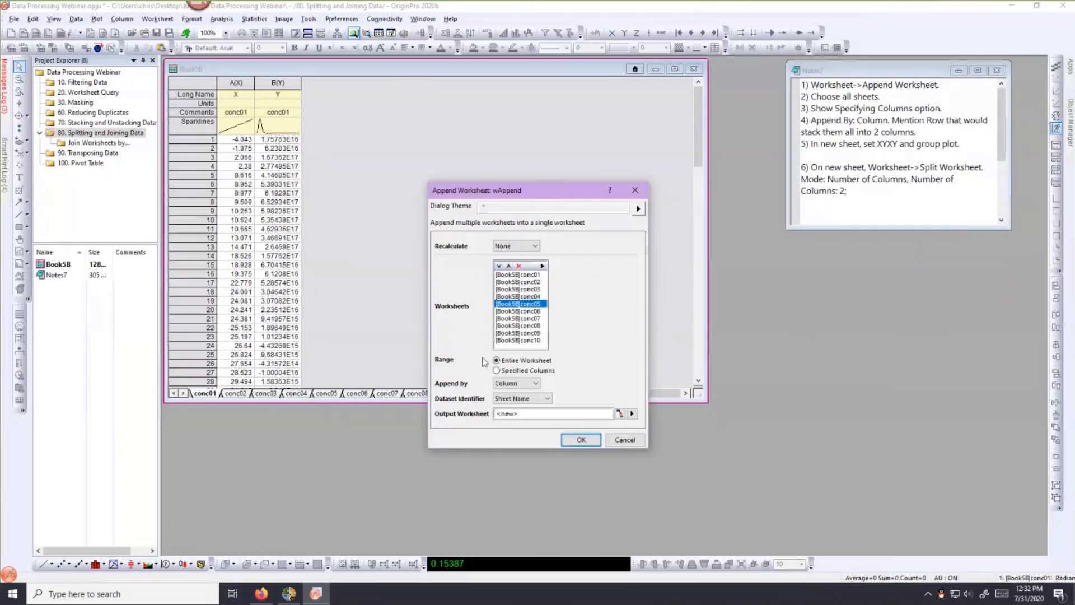
# - Examine the Specified Columns range option and the choices for Append by and Dataset Identifier, keeping Entire Worksheet, Column and Sheet Name
pyautogui.click(496, 371)
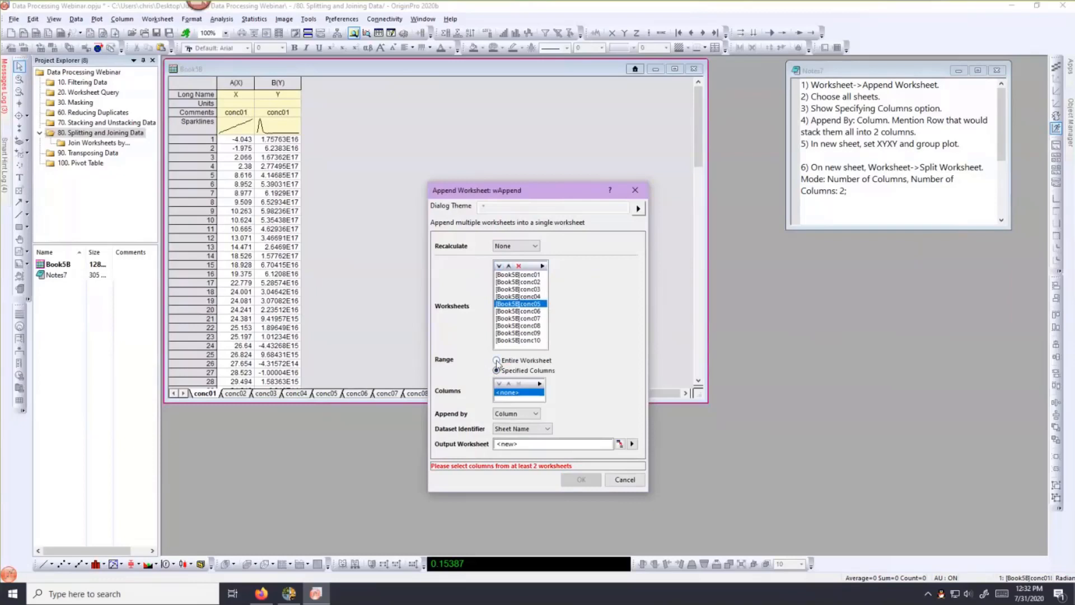
pyautogui.click(497, 360)
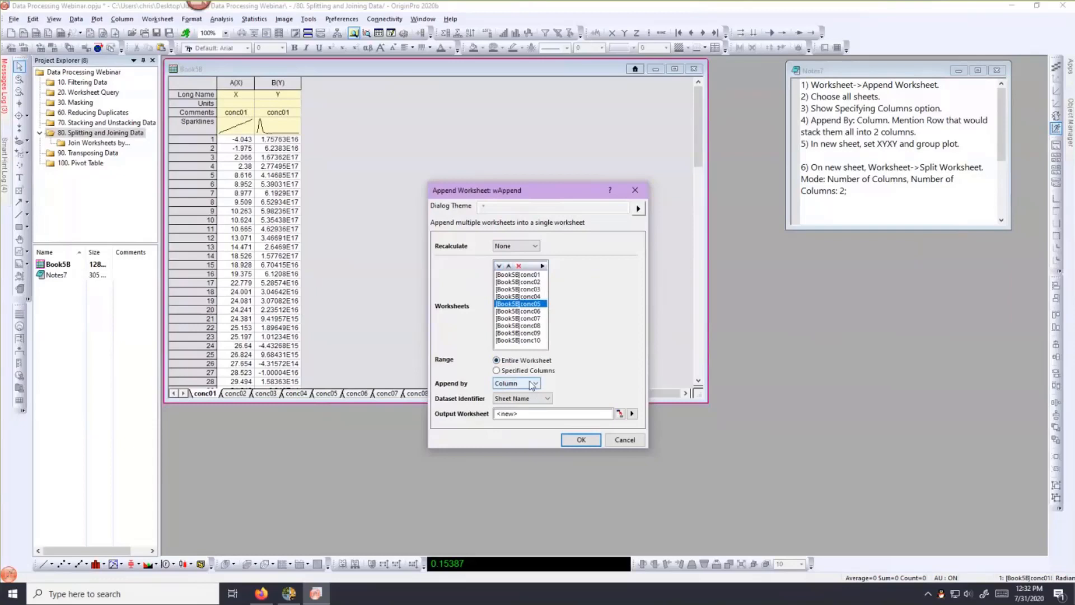
pyautogui.click(532, 384)
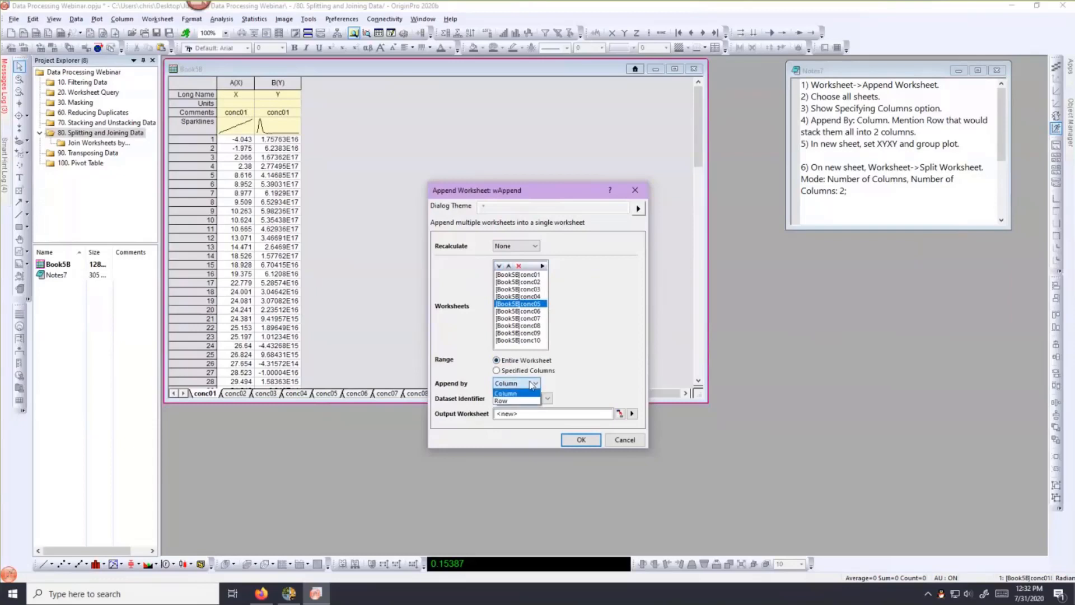
pyautogui.click(600, 382)
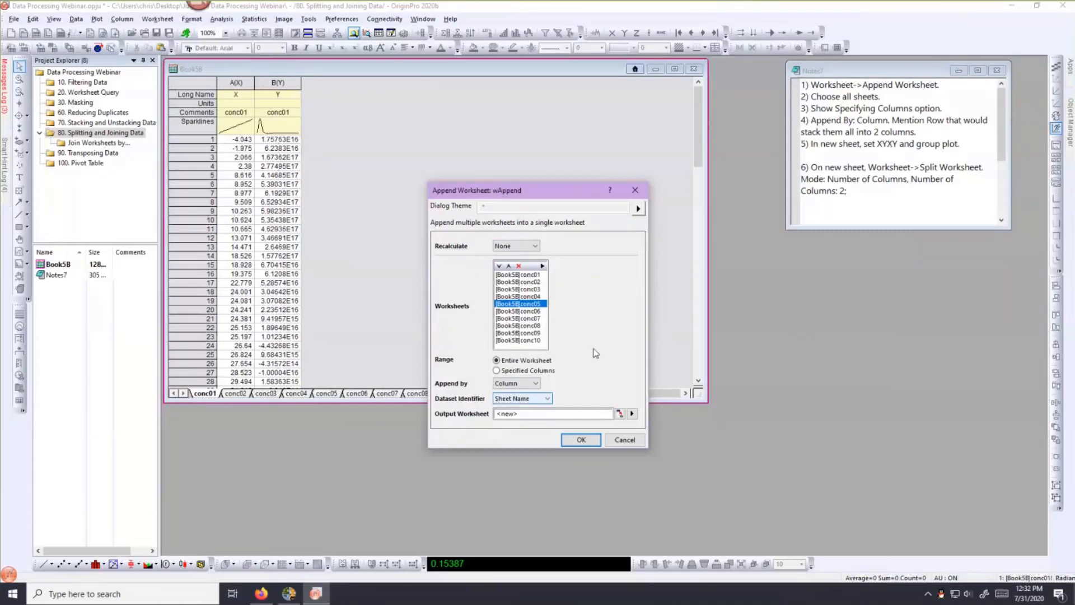
pyautogui.click(547, 399)
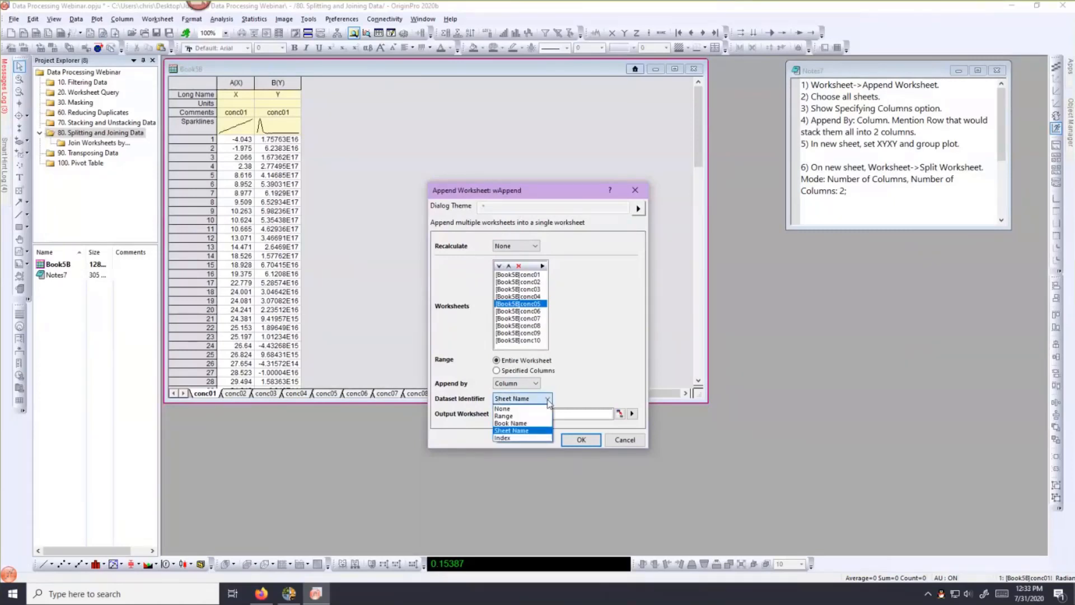
pyautogui.click(577, 389)
# - Send the append output to a new sheet in a new book and run the append
pyautogui.click(632, 413)
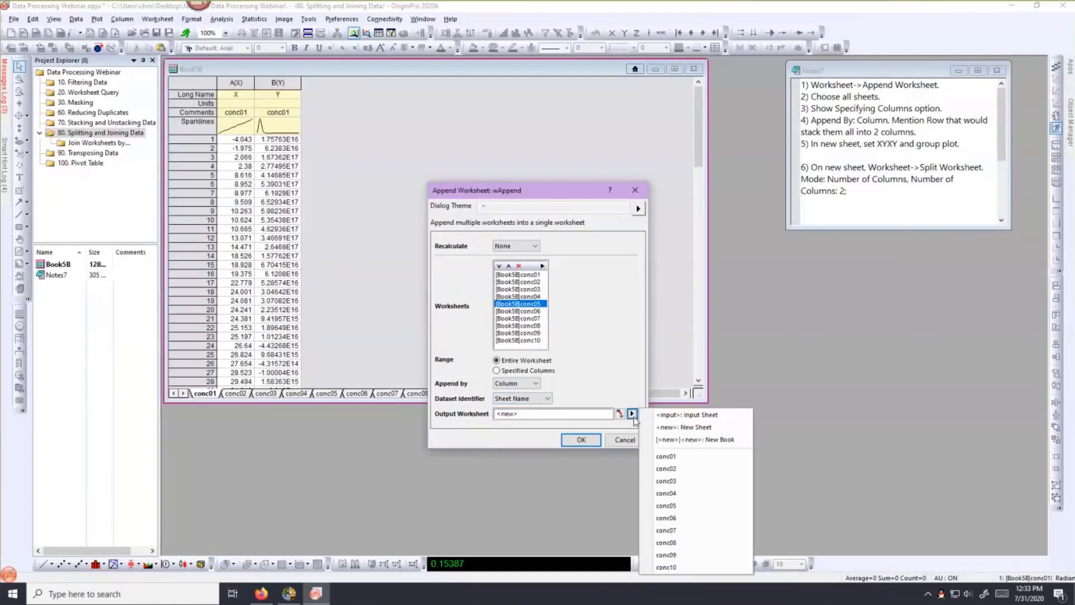
pyautogui.click(675, 440)
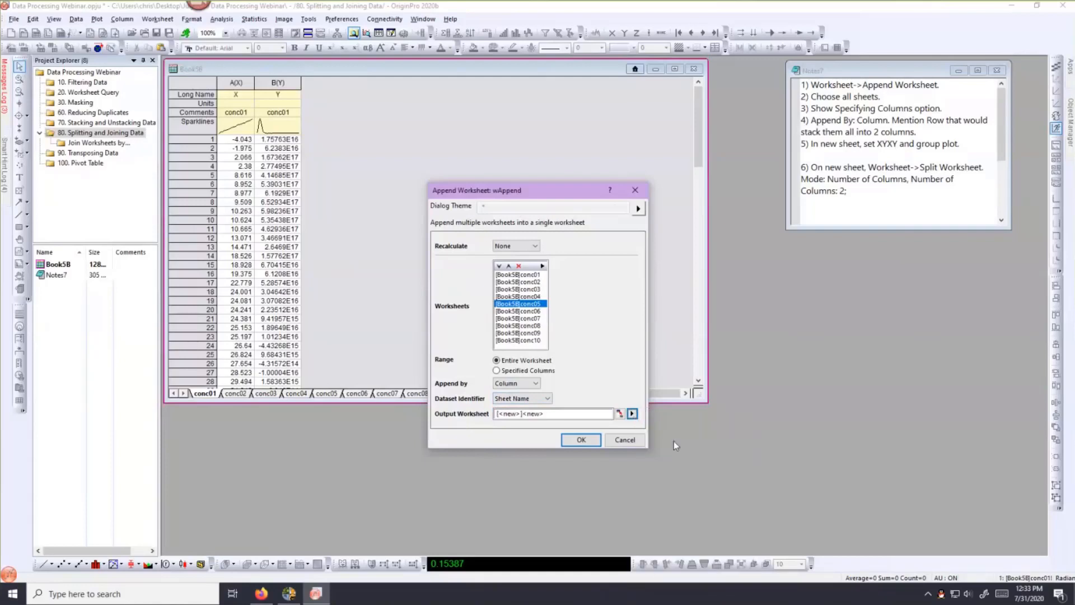
pyautogui.click(581, 439)
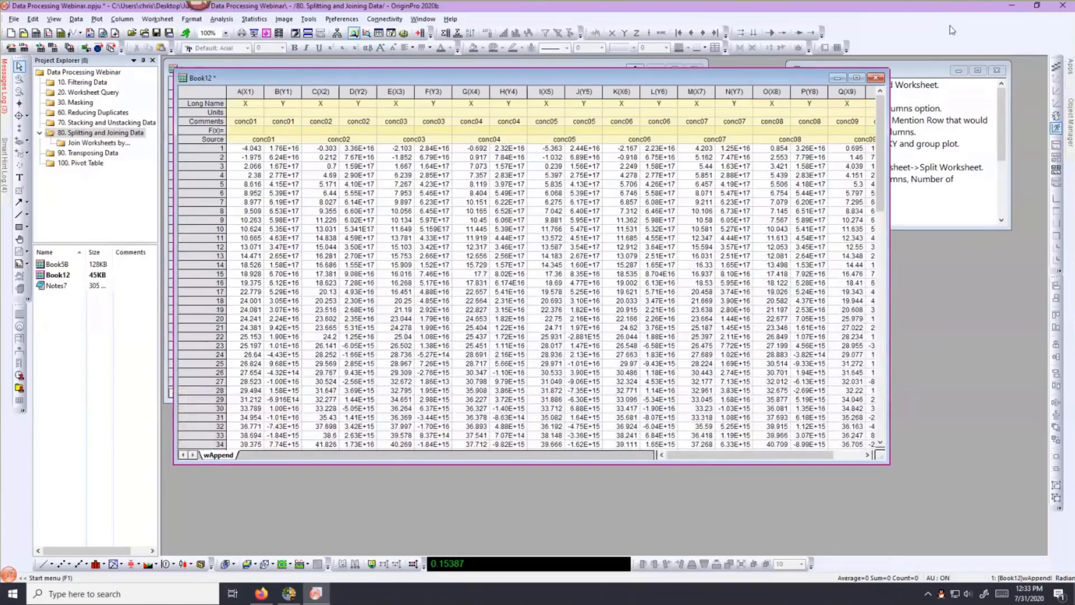
# - Plot all columns of the appended worksheet in Book12 as a line graph
pyautogui.click(921, 70)
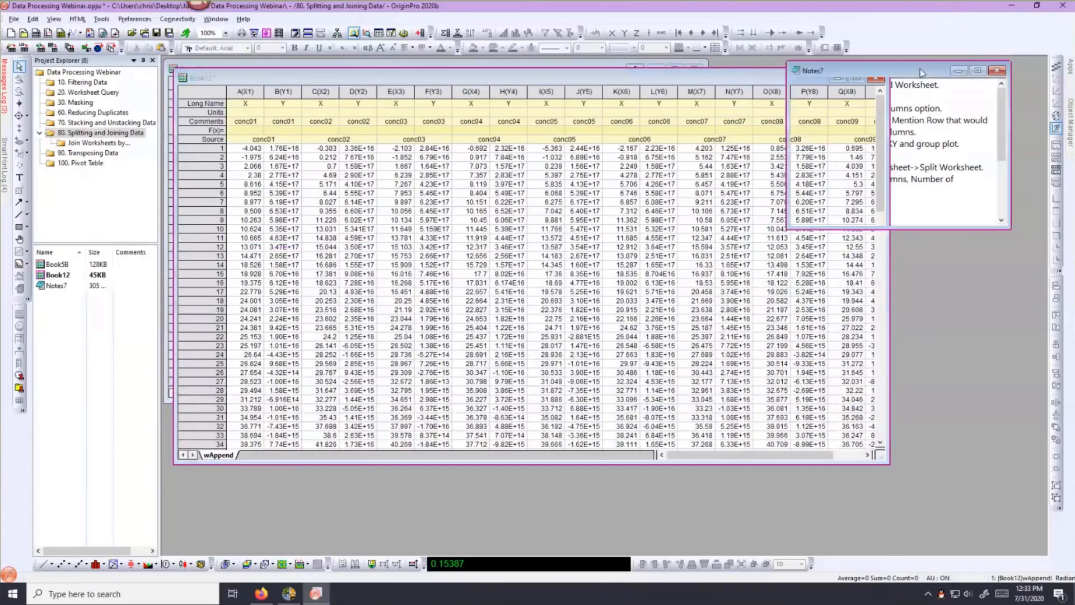
pyautogui.click(366, 79)
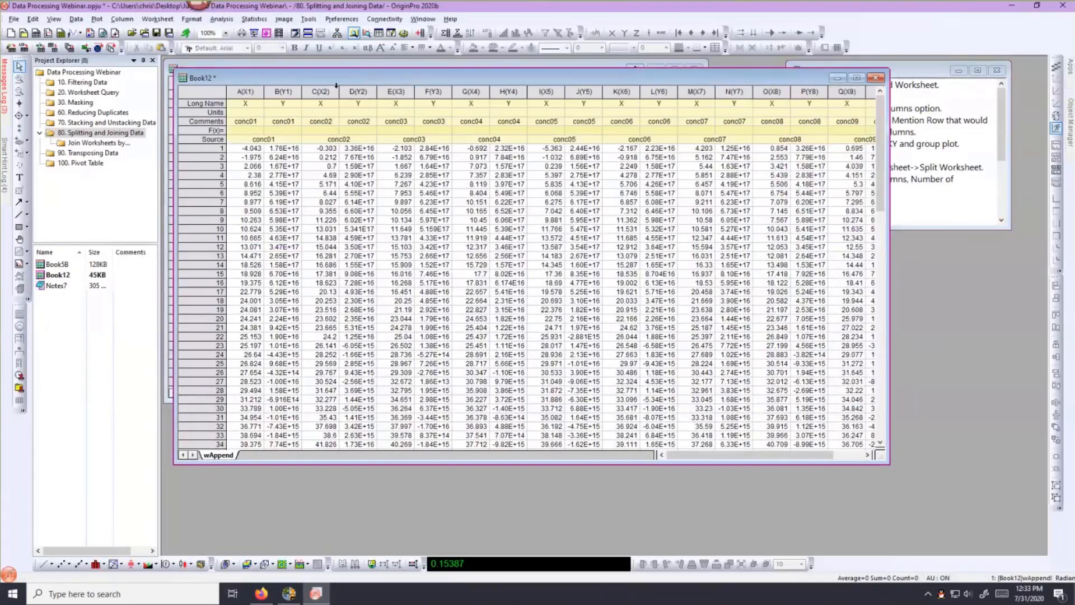
pyautogui.click(215, 91)
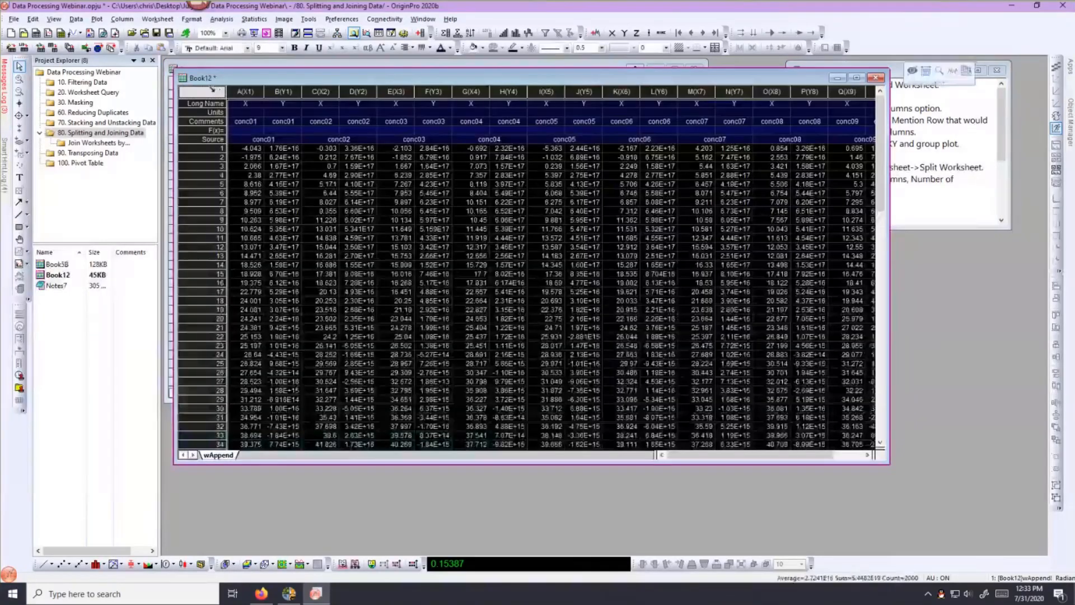
pyautogui.click(97, 18)
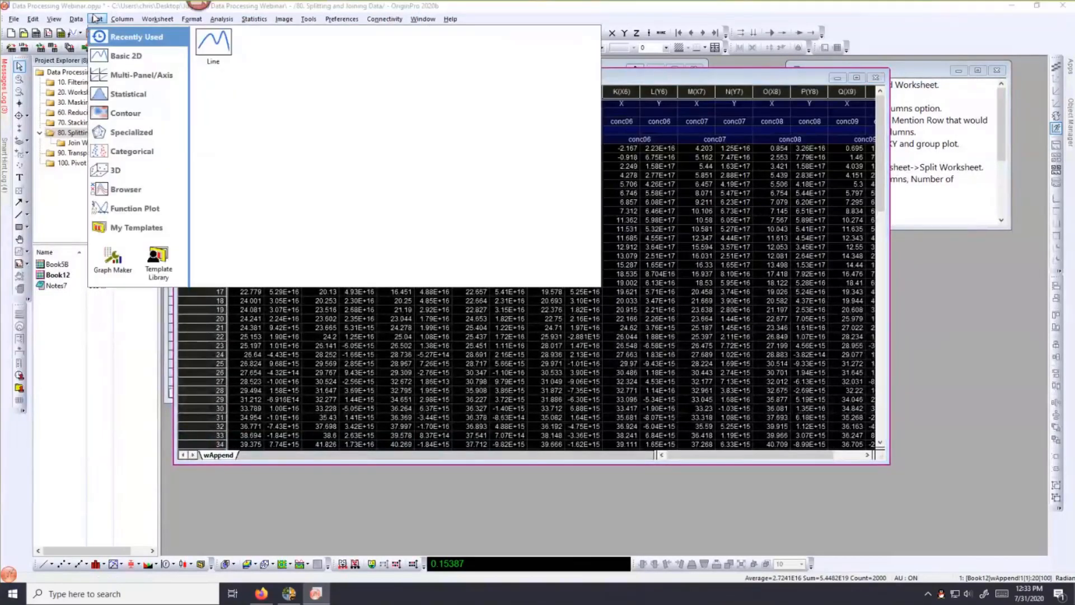
pyautogui.click(208, 48)
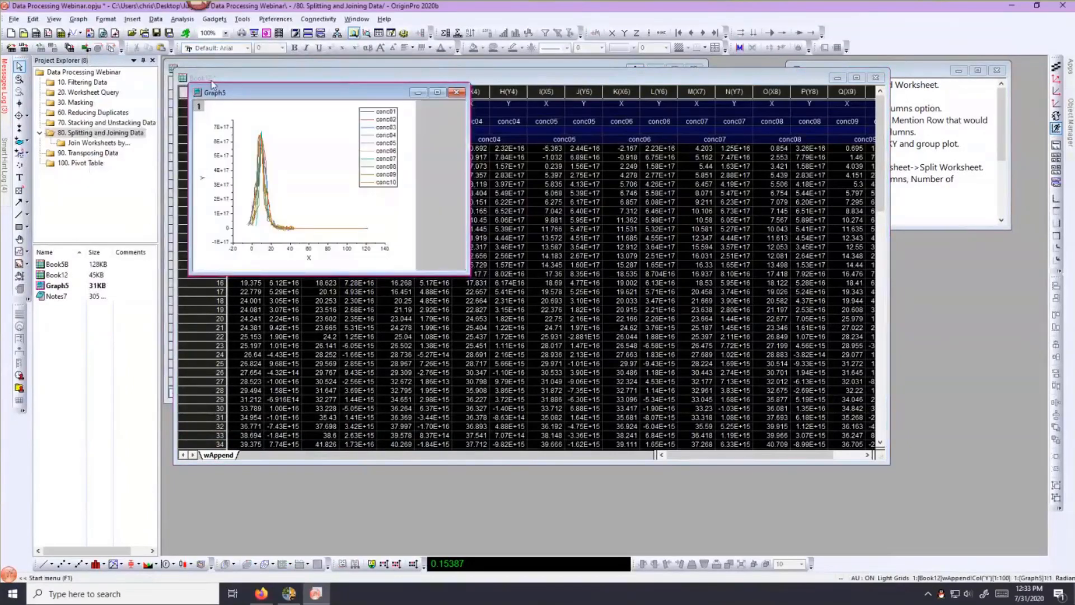
# - Set the stack offset of the graph's Layer1 to Auto and enlarge the graph window
pyautogui.doubleClick(396, 224)
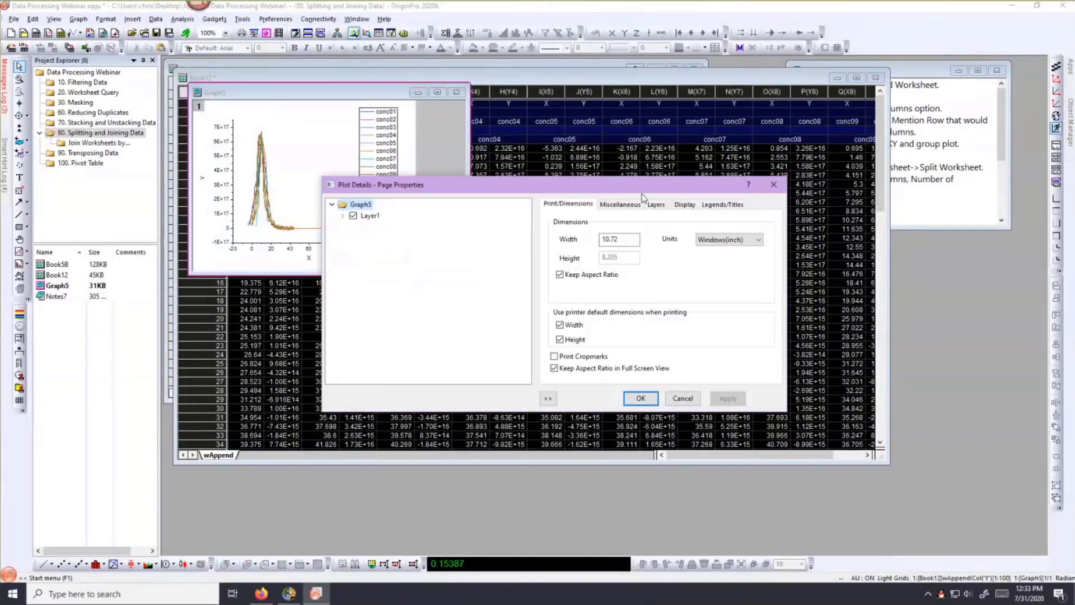
pyautogui.click(370, 215)
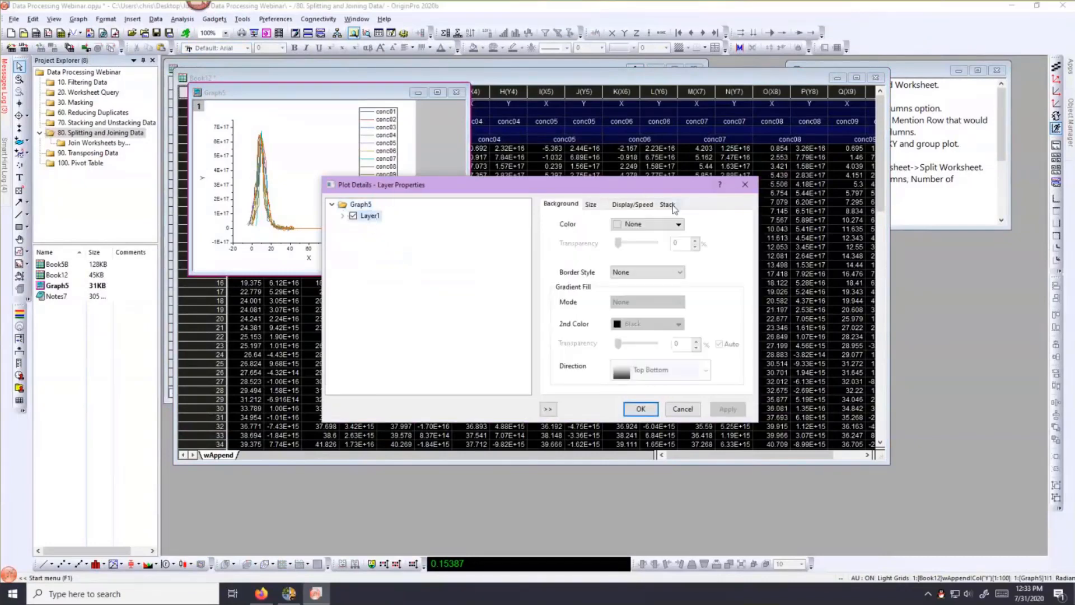
pyautogui.click(667, 204)
pyautogui.click(570, 302)
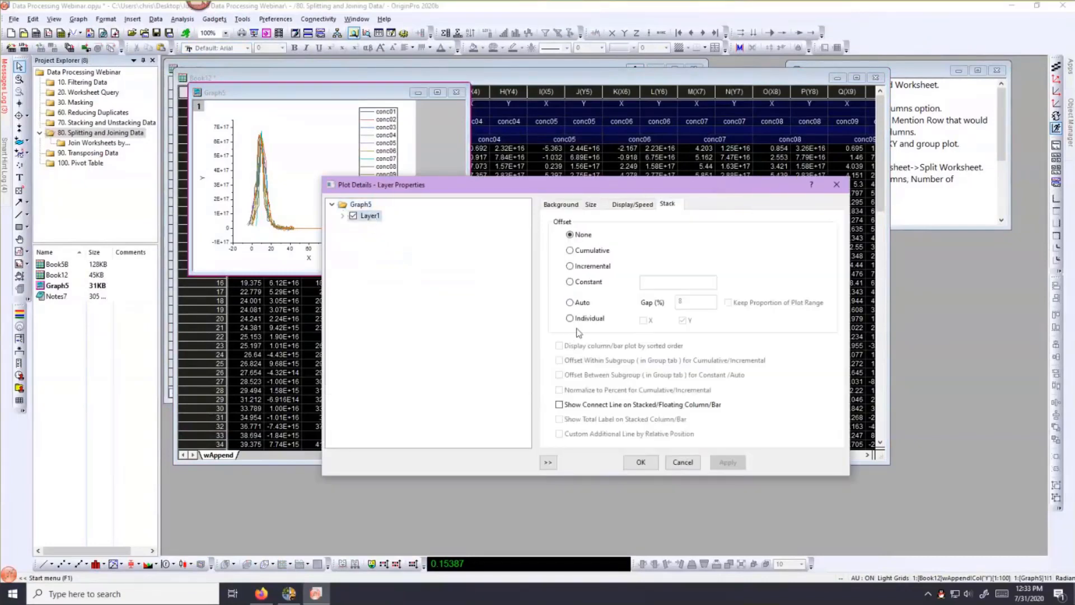
pyautogui.click(641, 462)
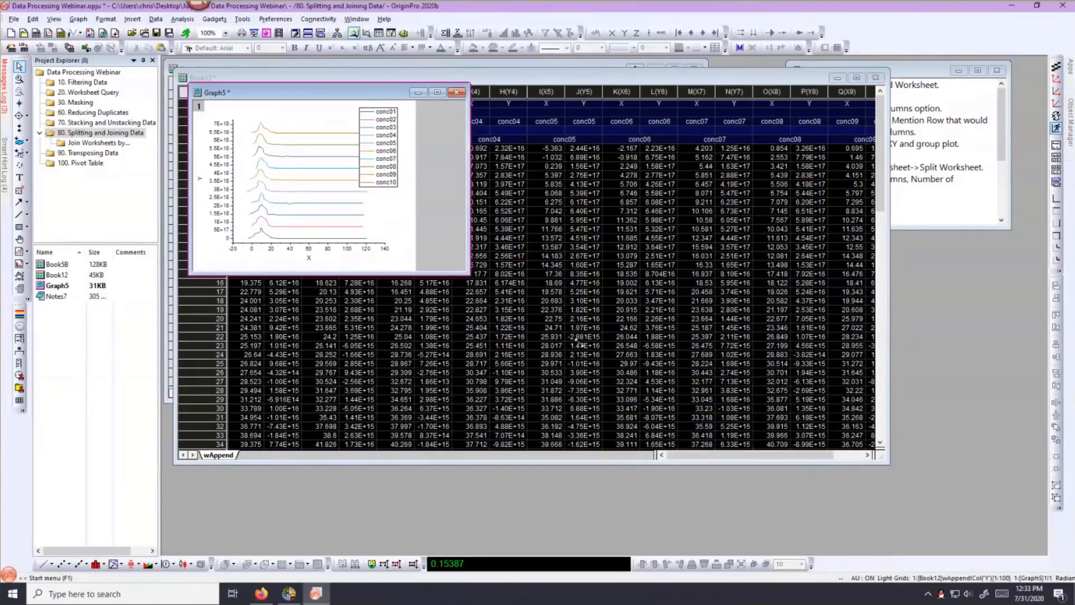
pyautogui.moveTo(580, 343); pyautogui.dragTo(579, 339)
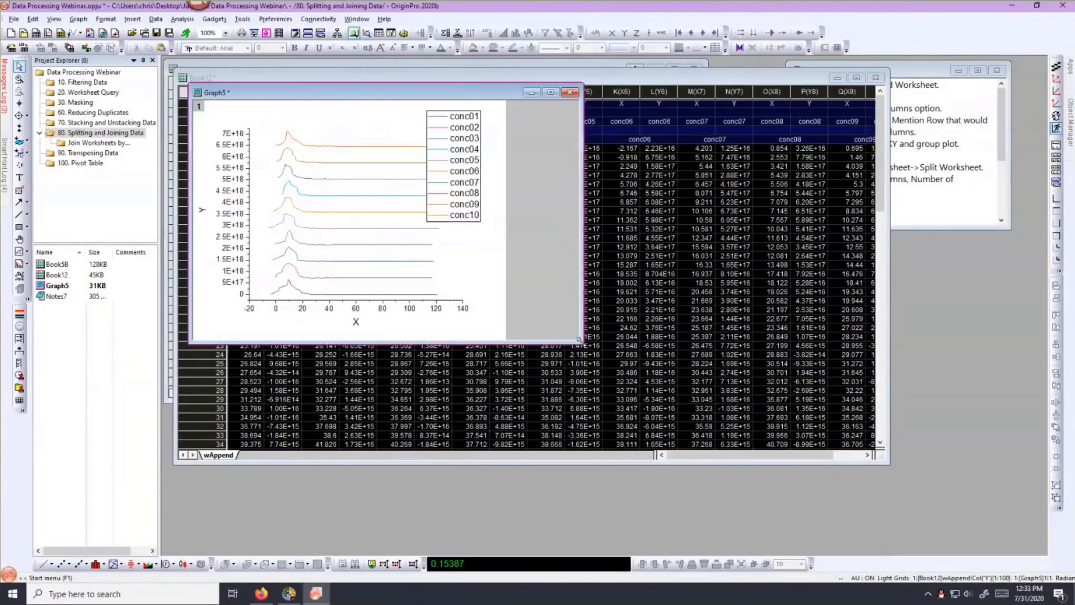
# - Bring Book12 to the front, clear its selection, and move and narrow its window to uncover the notes
pyautogui.click(926, 74)
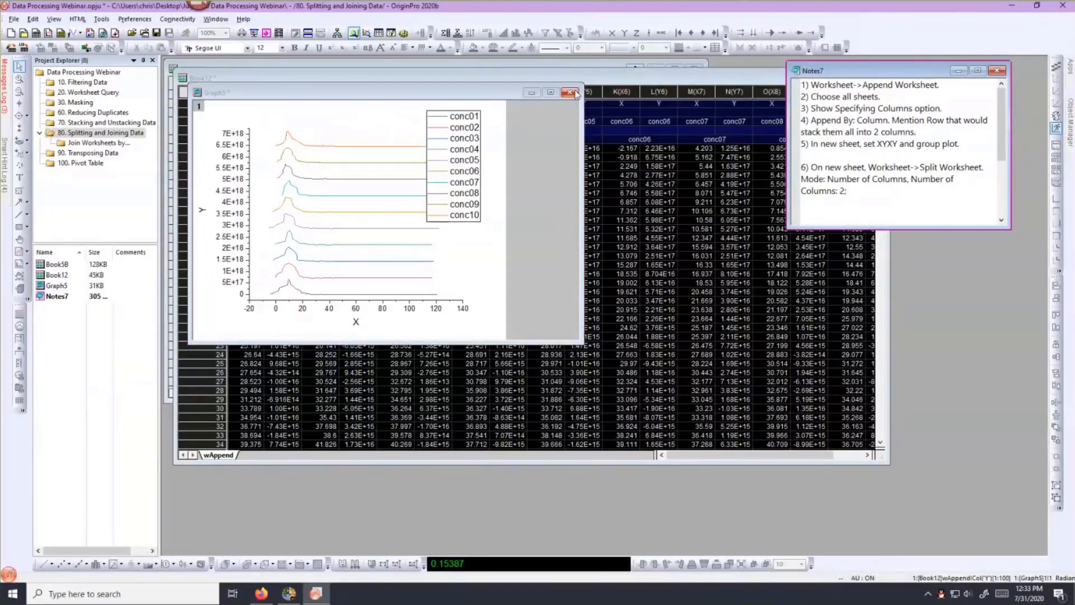
pyautogui.click(593, 79)
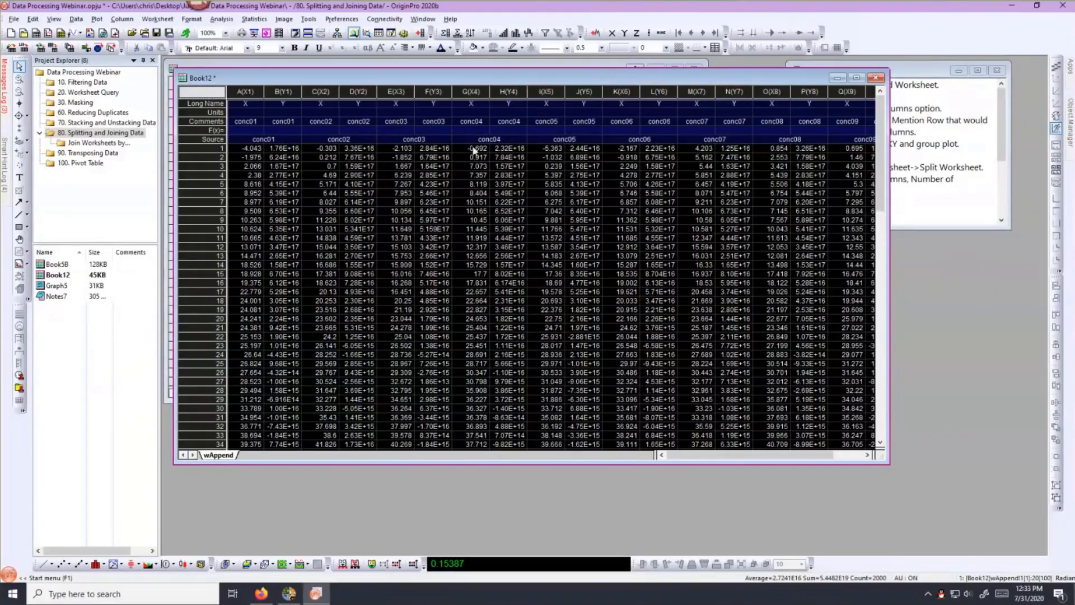
pyautogui.click(381, 167)
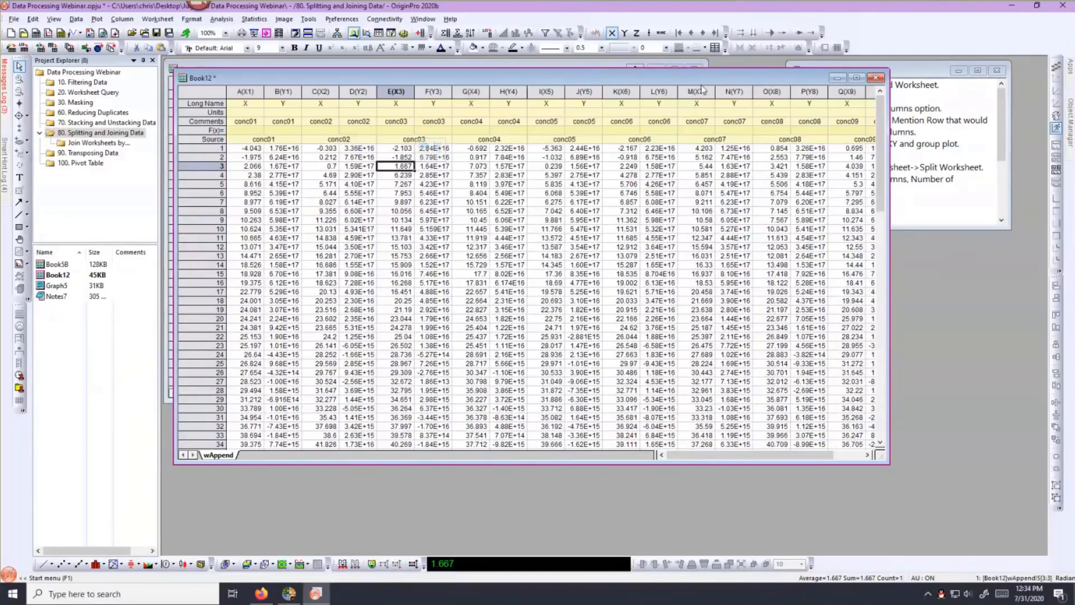
pyautogui.moveTo(701, 85); pyautogui.dragTo(621, 96)
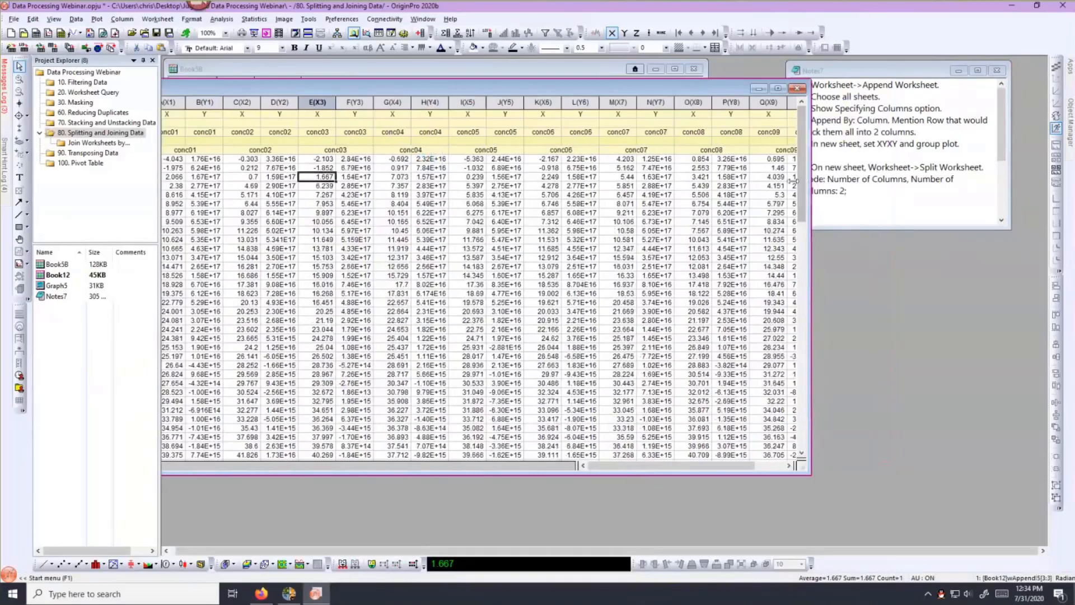
pyautogui.moveTo(807, 181); pyautogui.dragTo(782, 181)
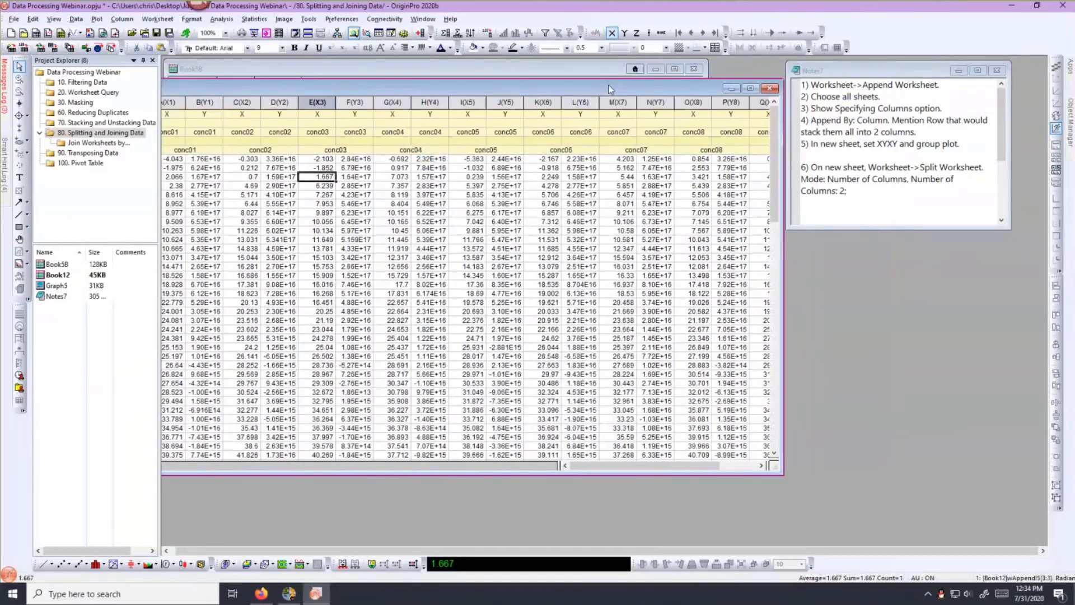
pyautogui.moveTo(216, 90); pyautogui.dragTo(273, 79)
# - Select the entire appended worksheet, open Split Worksheet for it and review the available split modes
pyautogui.click(197, 88)
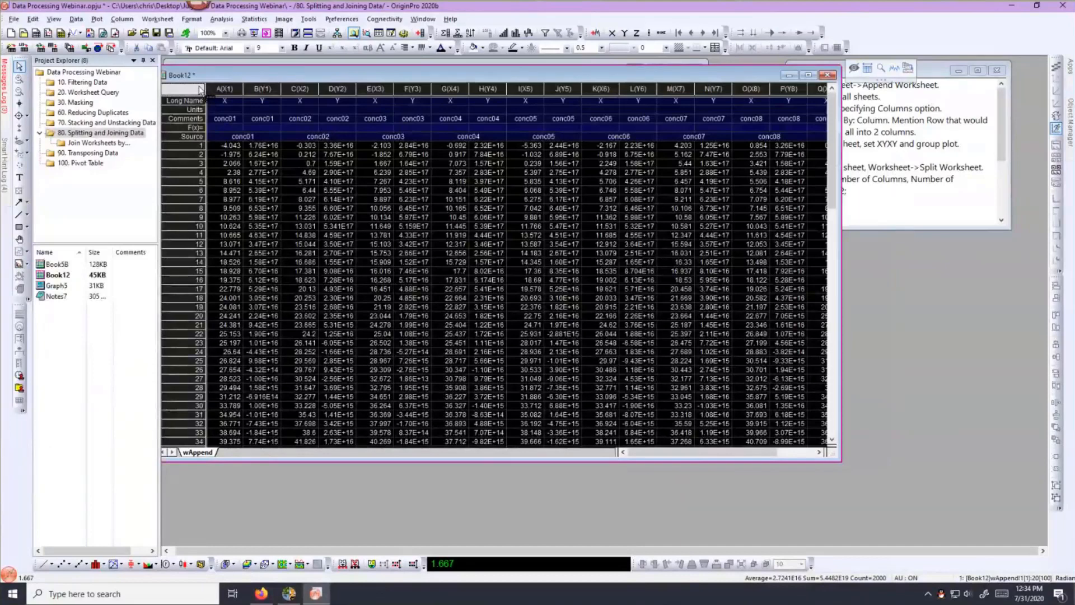
pyautogui.click(150, 20)
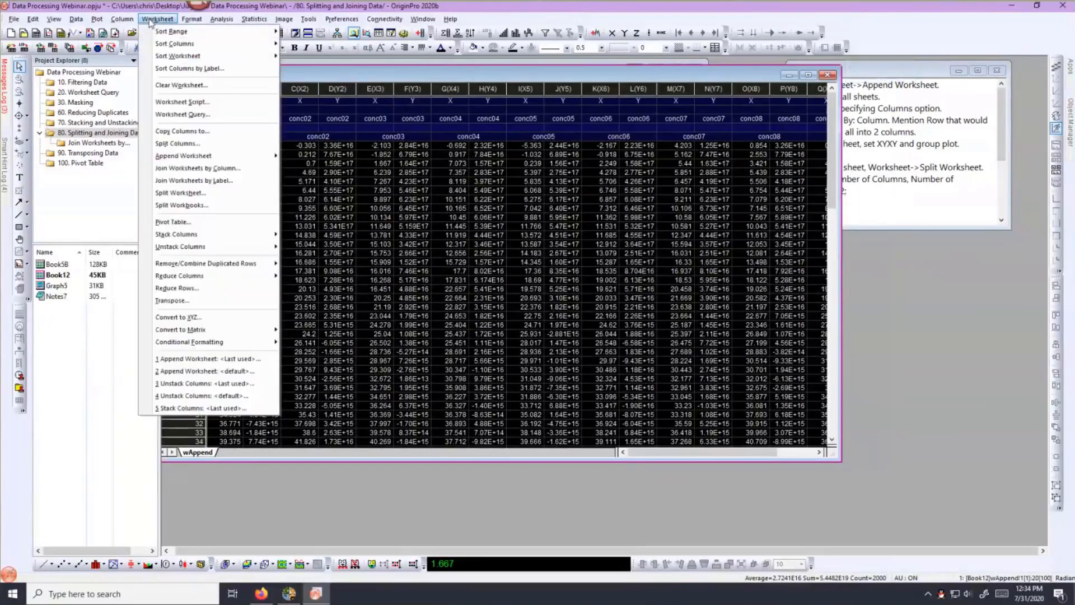
pyautogui.click(149, 191)
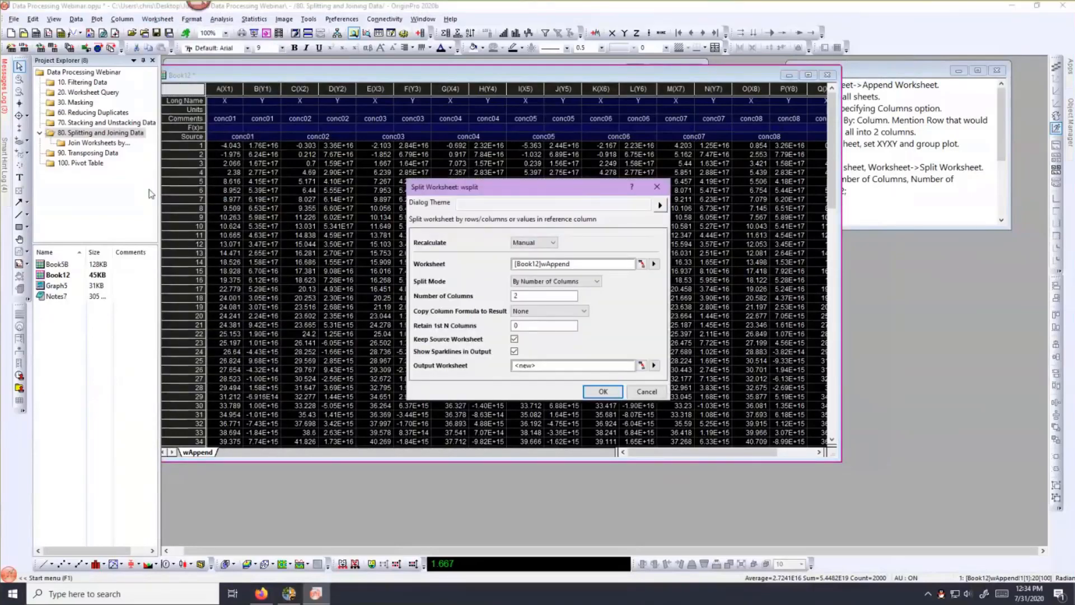
pyautogui.click(597, 282)
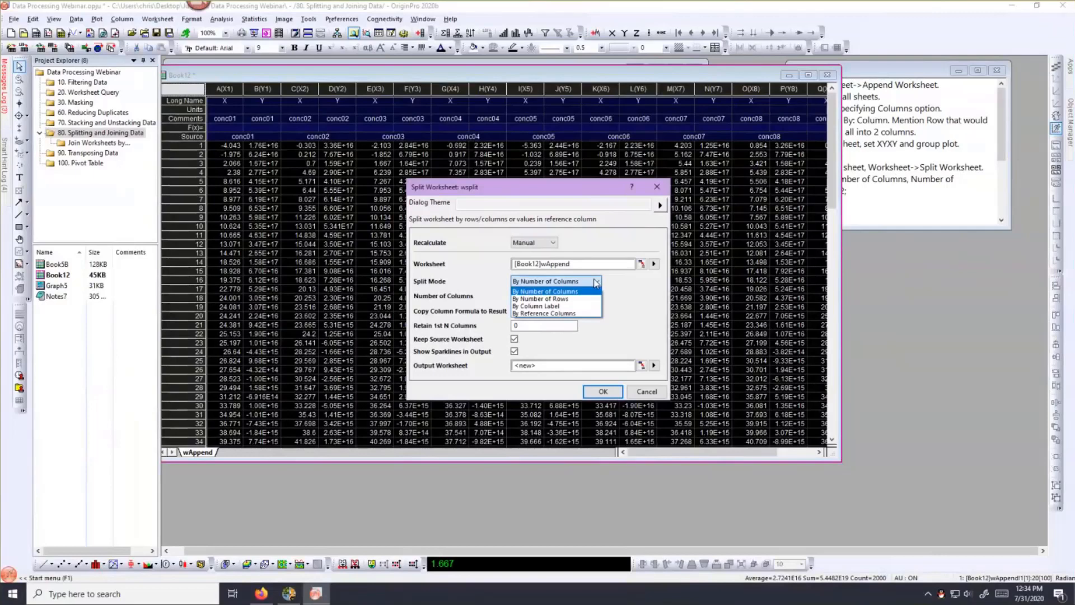
pyautogui.click(645, 289)
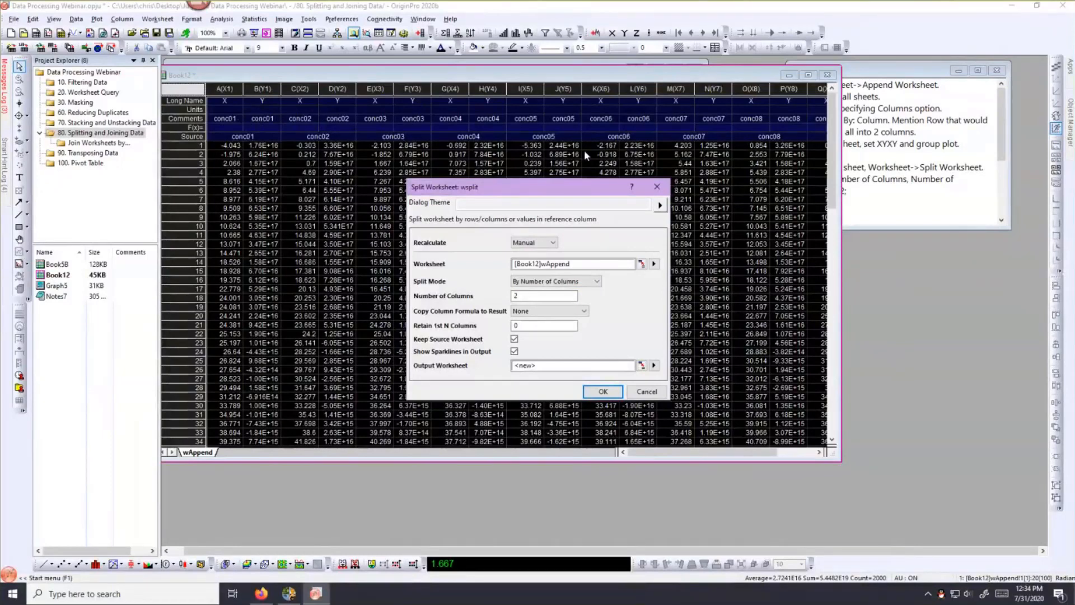
# - Split the appended worksheet by the Comments column label, sending the resulting sheets to a new workbook
pyautogui.click(624, 227)
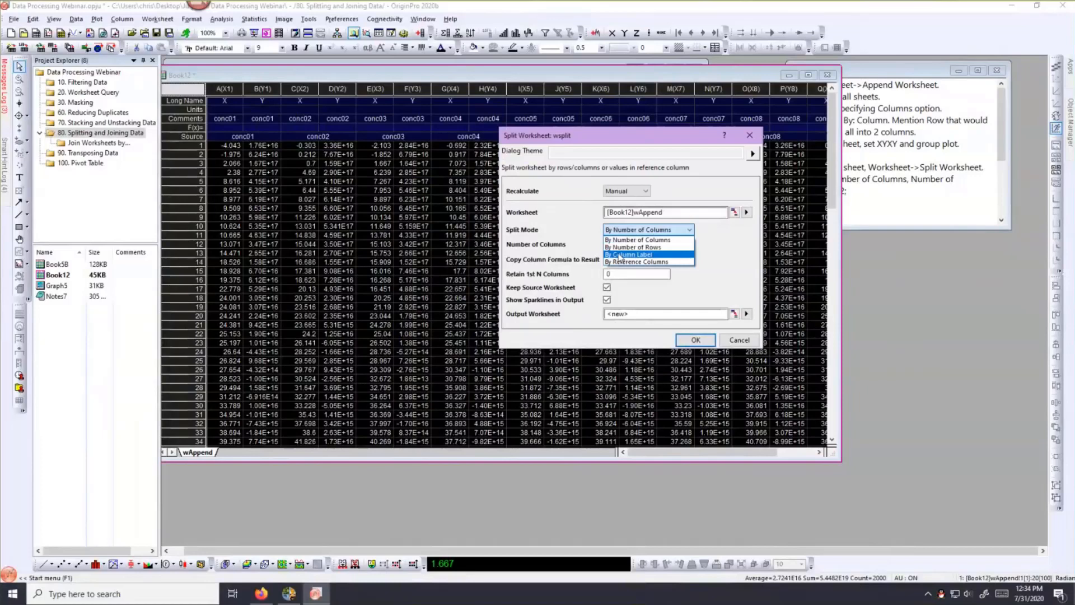
pyautogui.click(618, 254)
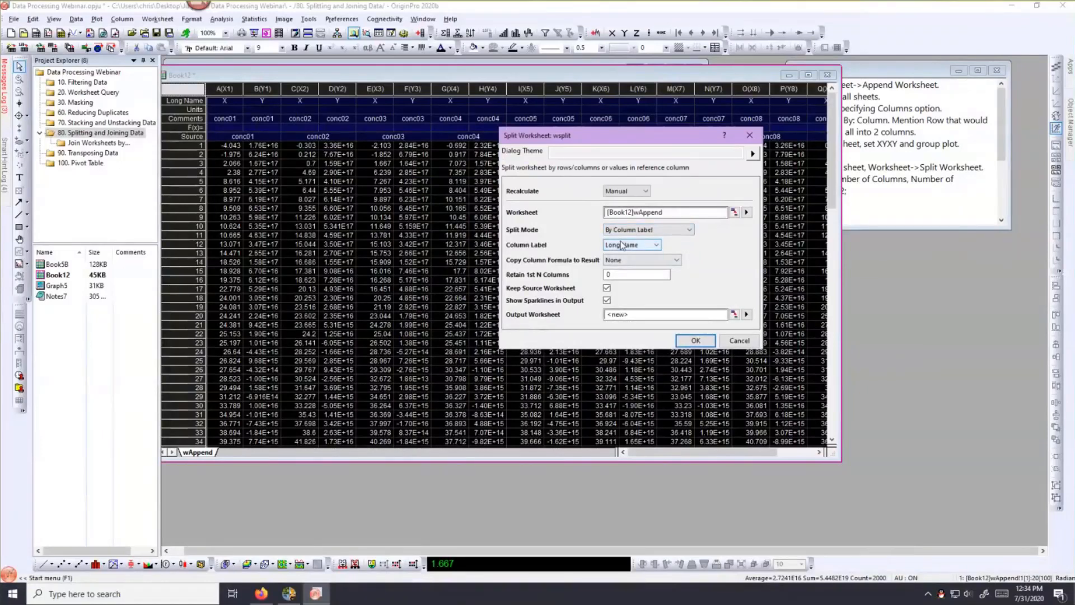
pyautogui.click(622, 245)
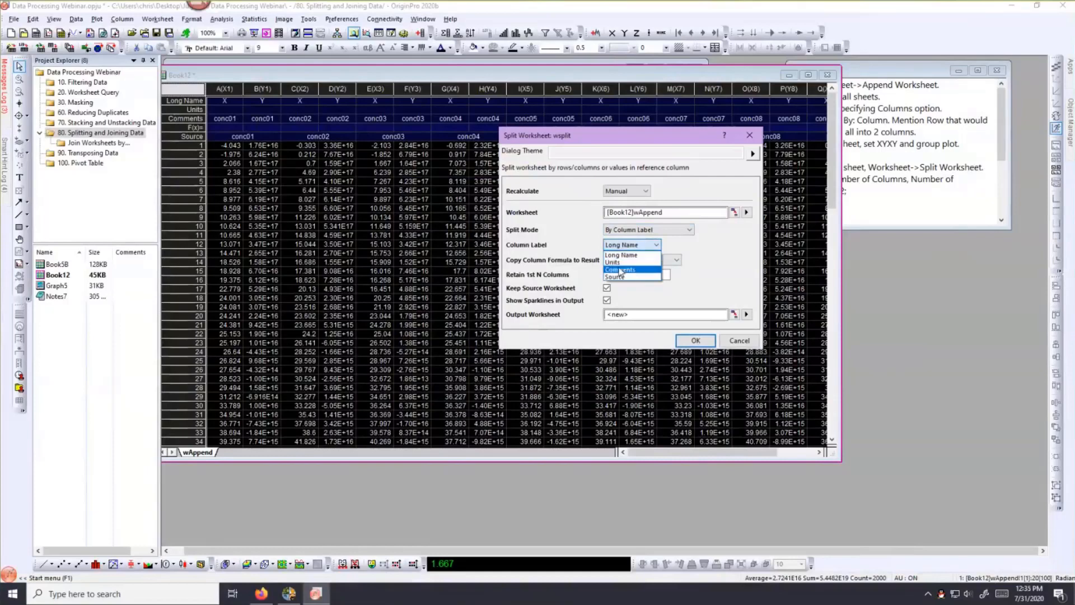
pyautogui.click(620, 270)
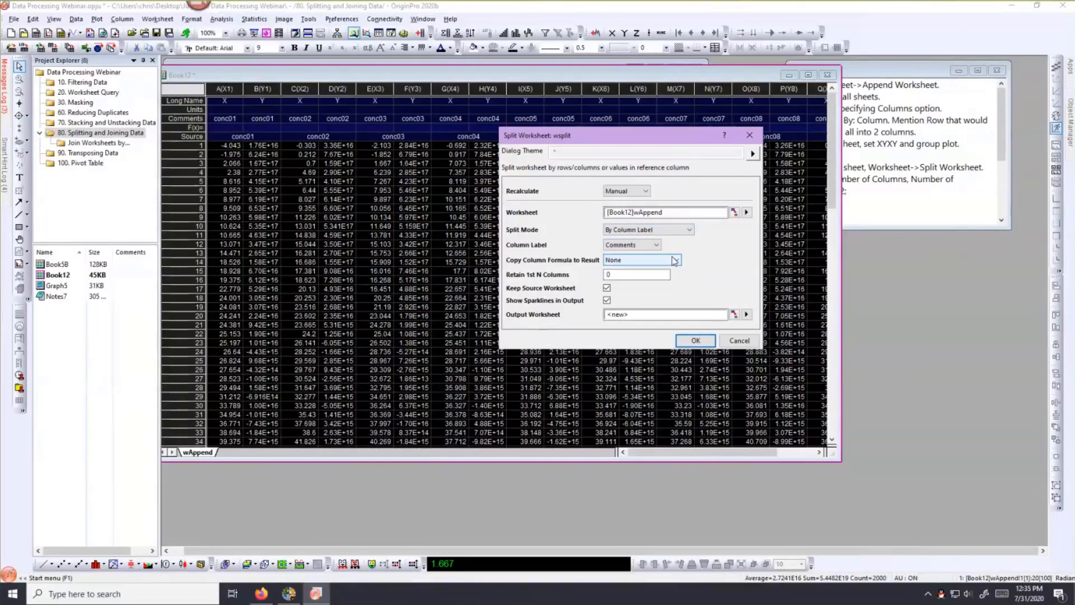
pyautogui.click(638, 274)
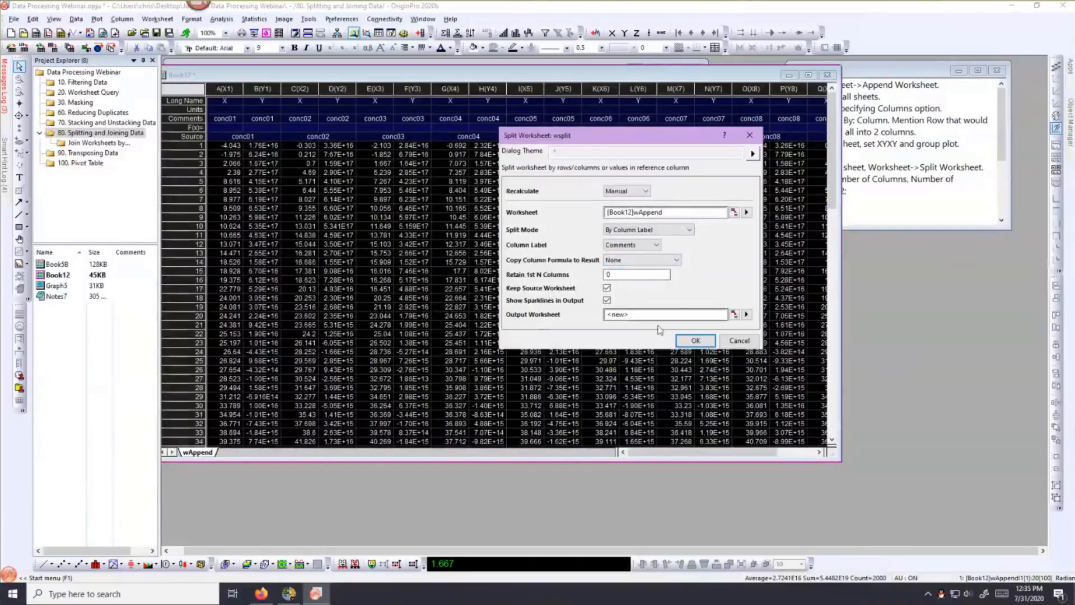
pyautogui.click(746, 314)
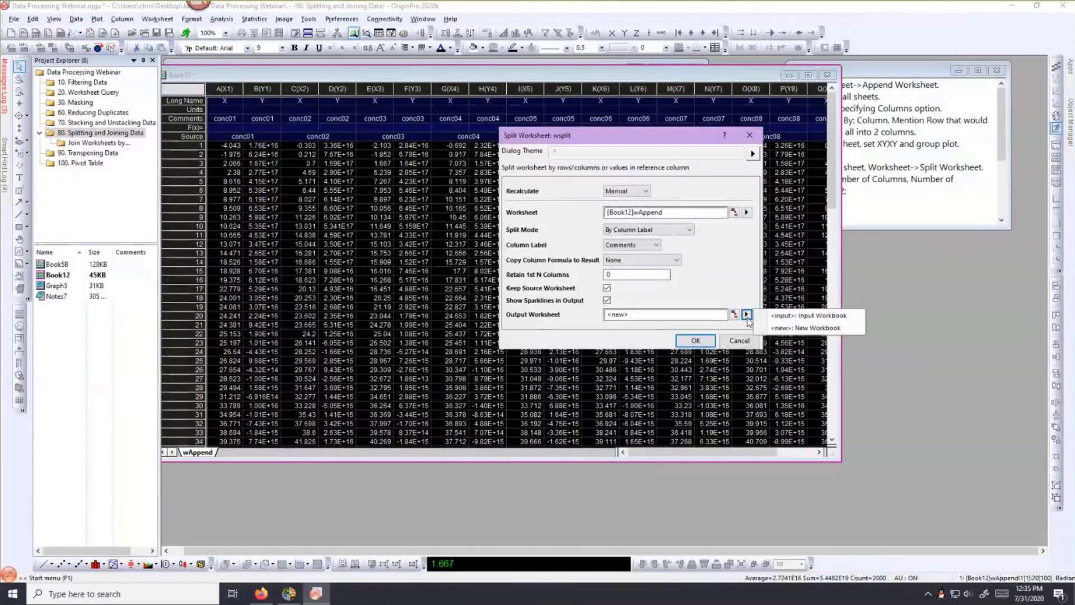
pyautogui.click(784, 330)
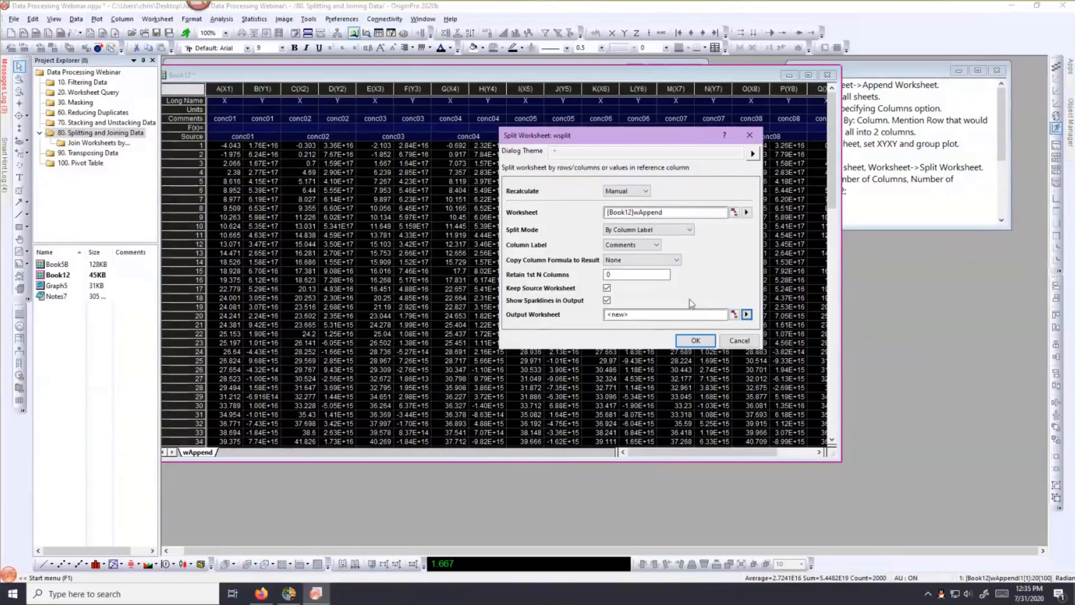
pyautogui.click(693, 341)
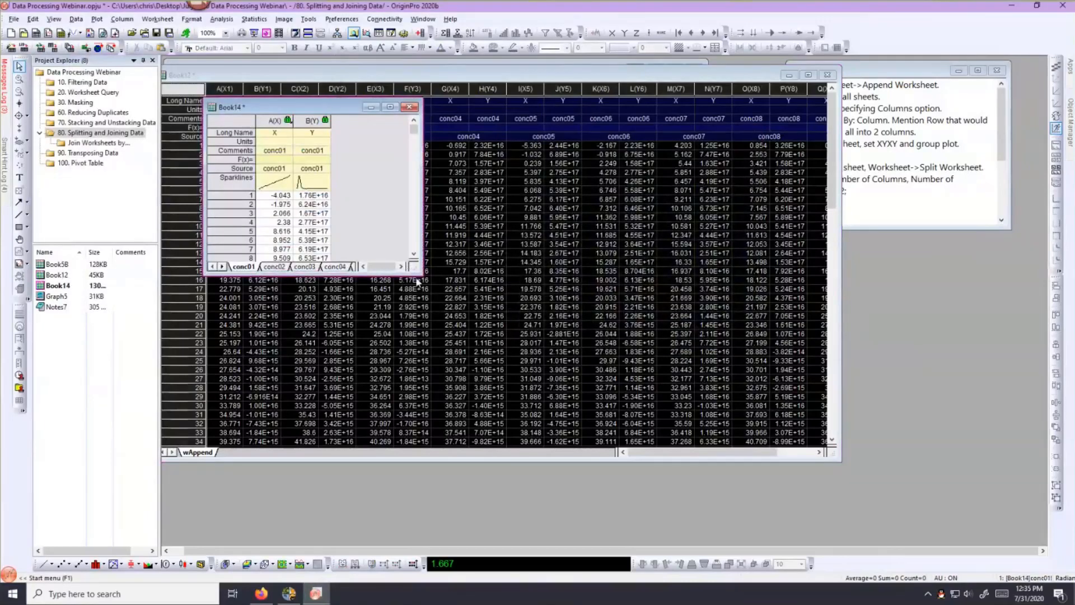
# - Enlarge the new Book14 window and inspect its split sheets conc02 and conc04
pyautogui.moveTo(420, 271); pyautogui.dragTo(891, 483)
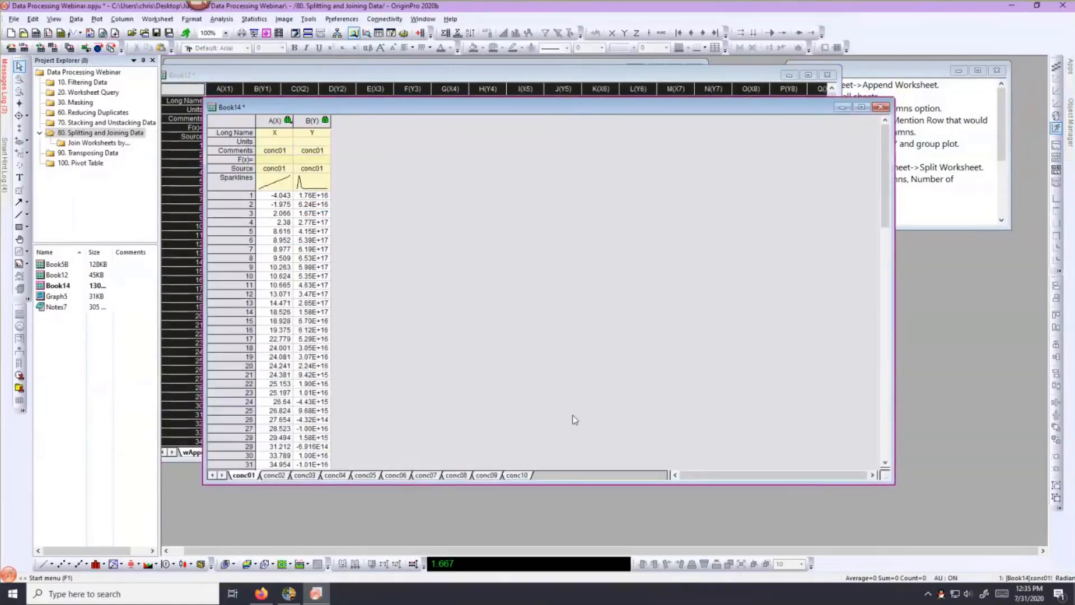
pyautogui.click(279, 476)
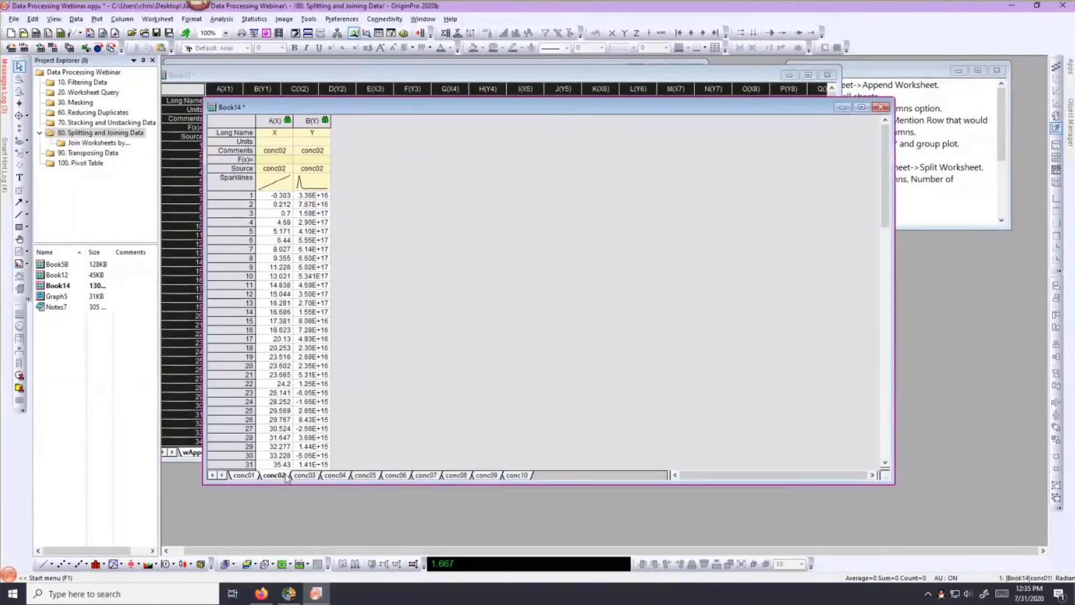
pyautogui.click(335, 475)
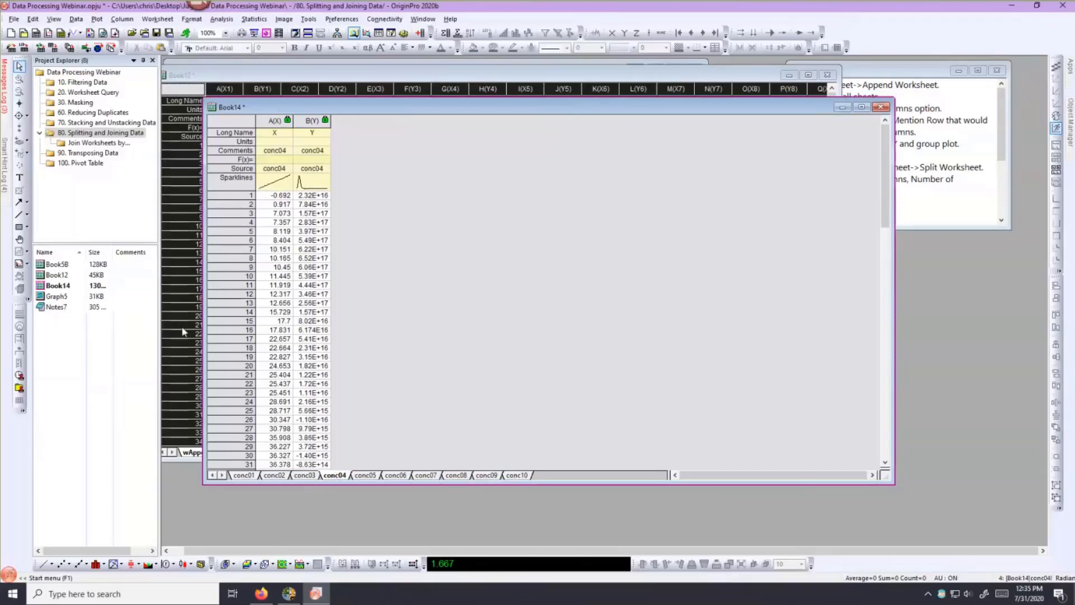
# - Open the Join Worksheets by... project subfolder, show Sheet2 of Book4 and enlarge the workbook window
pyautogui.click(108, 144)
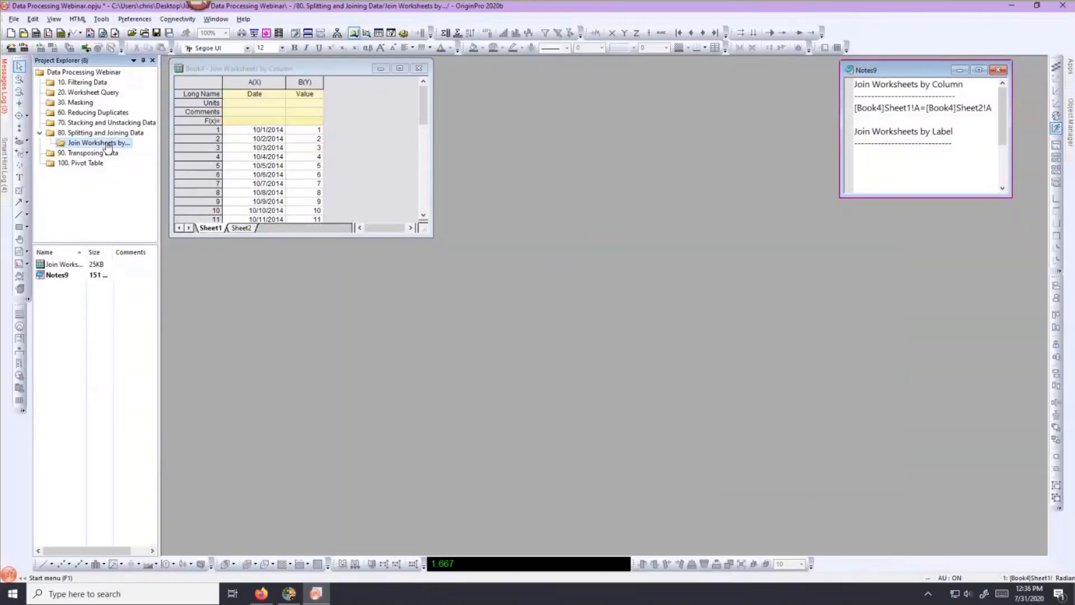
pyautogui.click(238, 227)
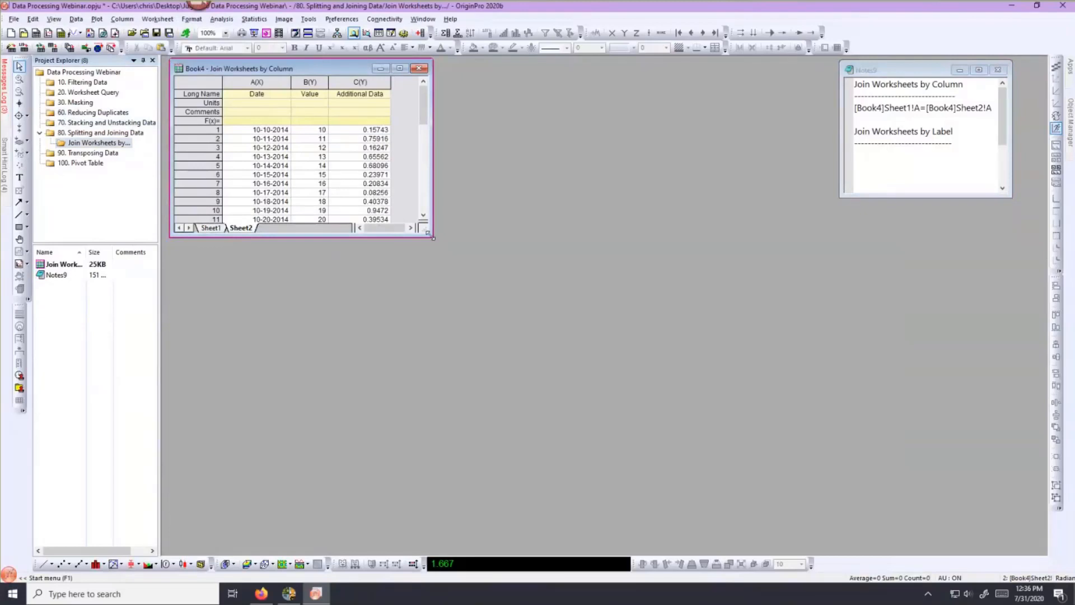
pyautogui.moveTo(434, 238); pyautogui.dragTo(603, 342)
# - Compare the date ranges and columns of Sheet1 and Sheet2 in Book4, ending on Sheet1
pyautogui.click(210, 334)
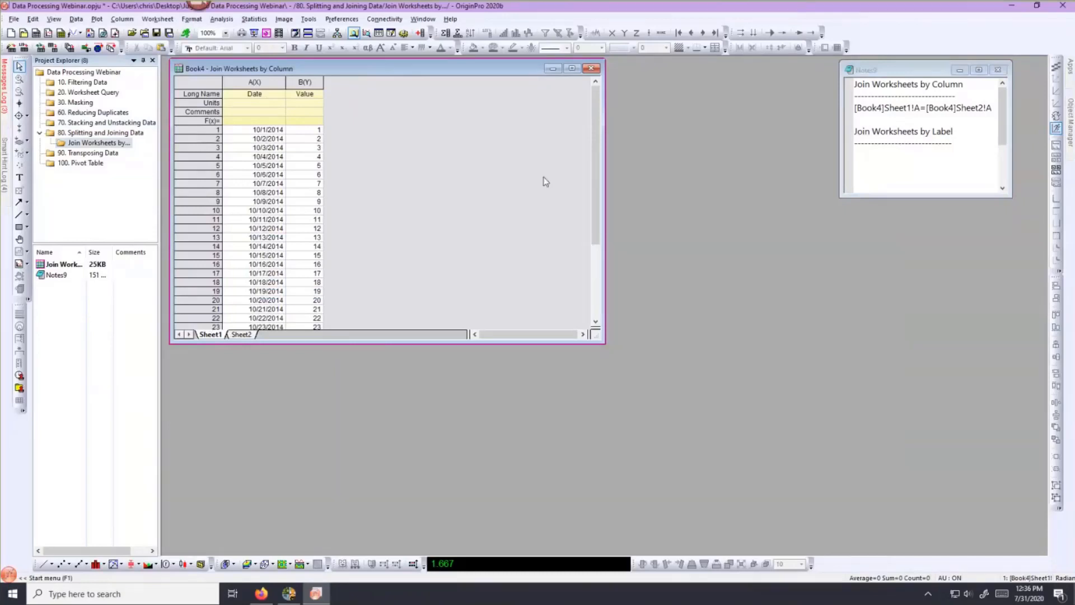
pyautogui.click(245, 336)
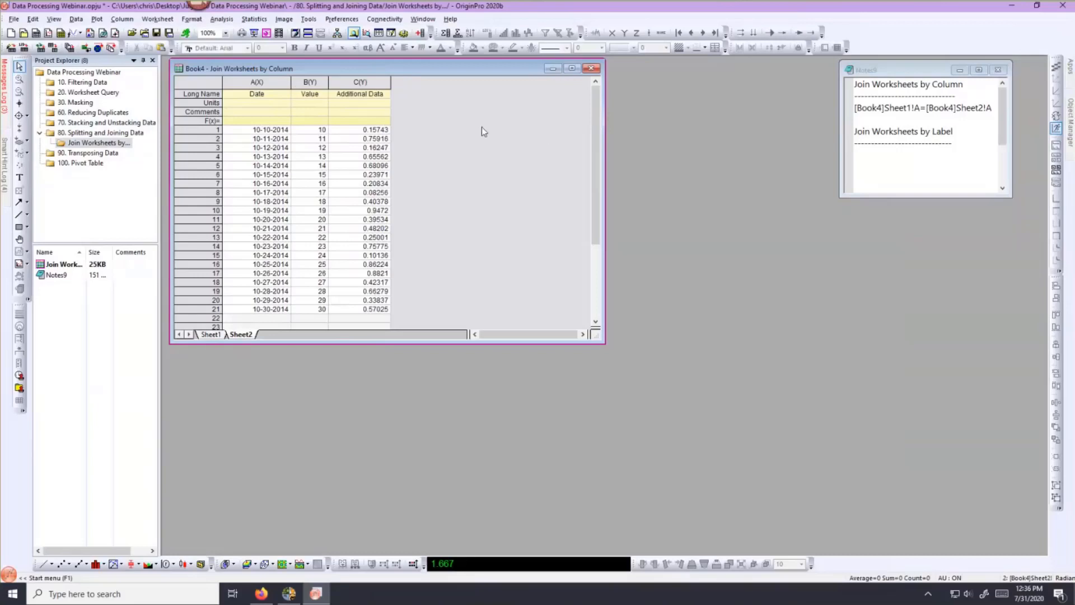
pyautogui.click(216, 336)
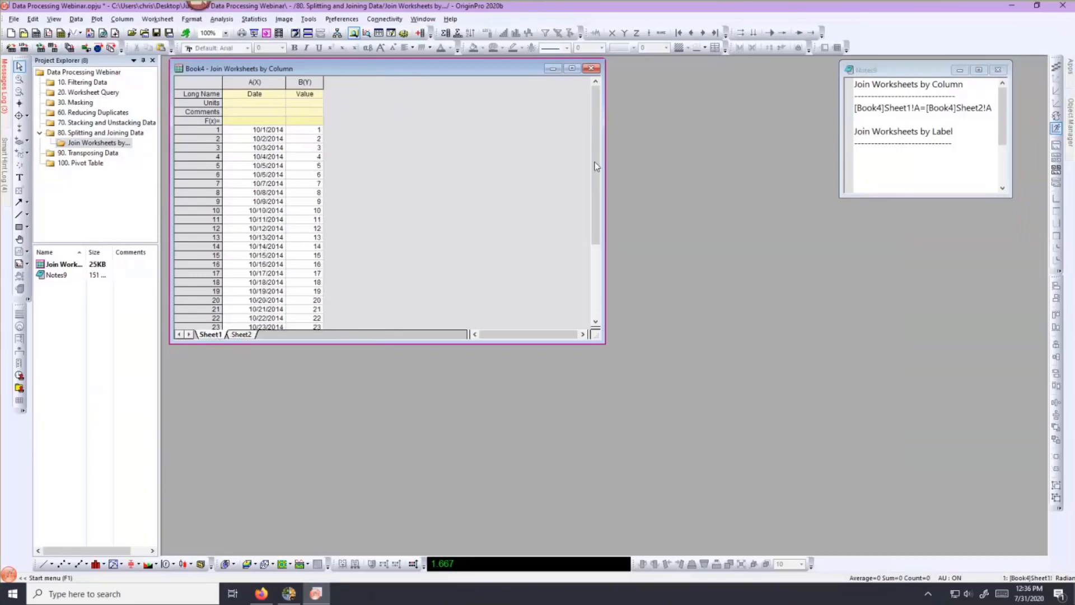
pyautogui.moveTo(595, 168); pyautogui.dragTo(595, 234)
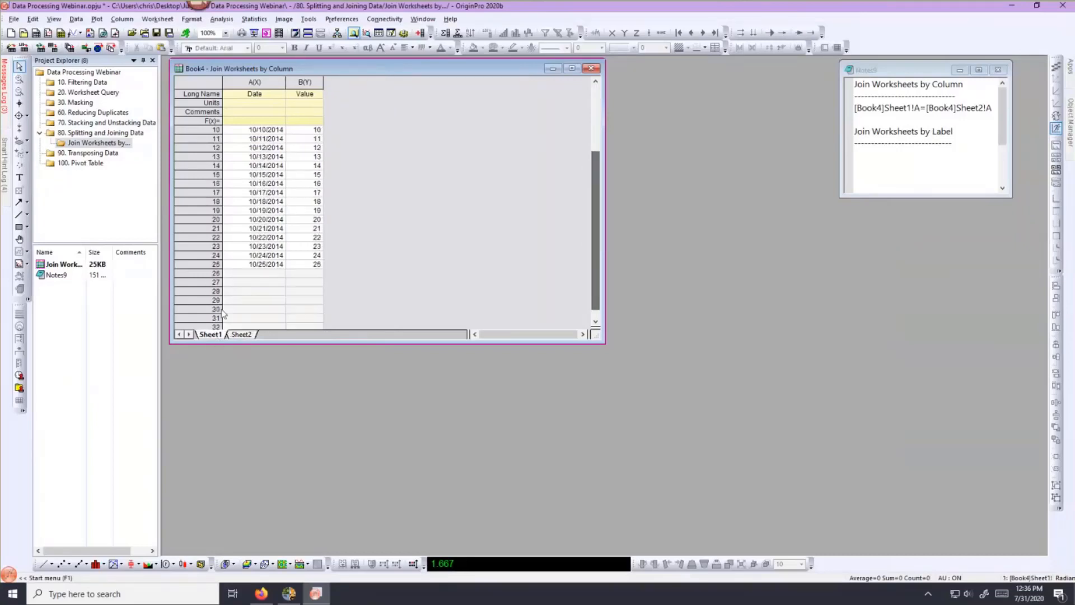
pyautogui.click(245, 335)
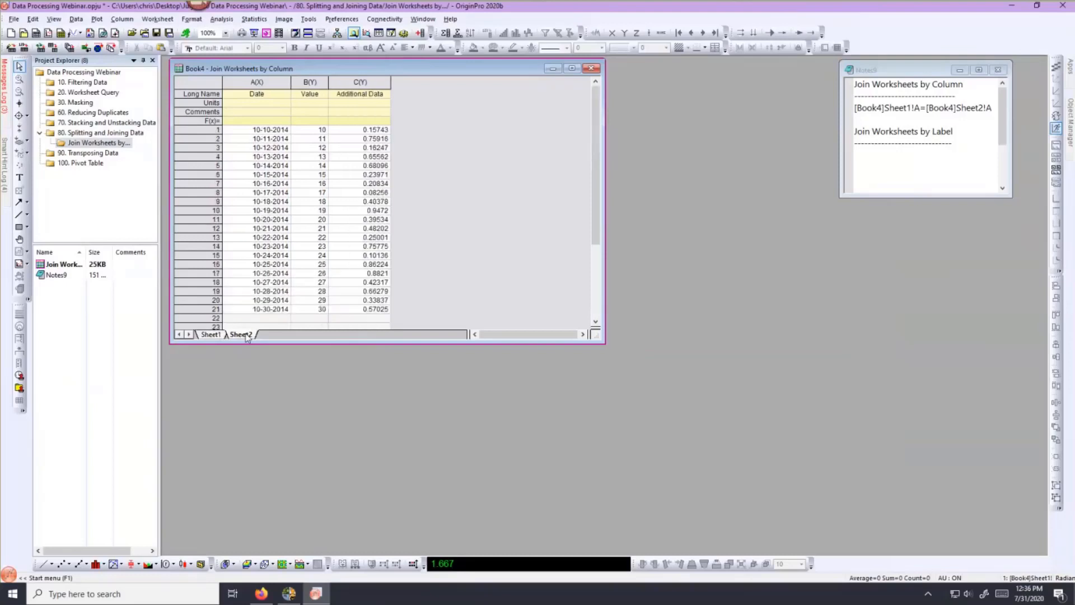
pyautogui.click(224, 335)
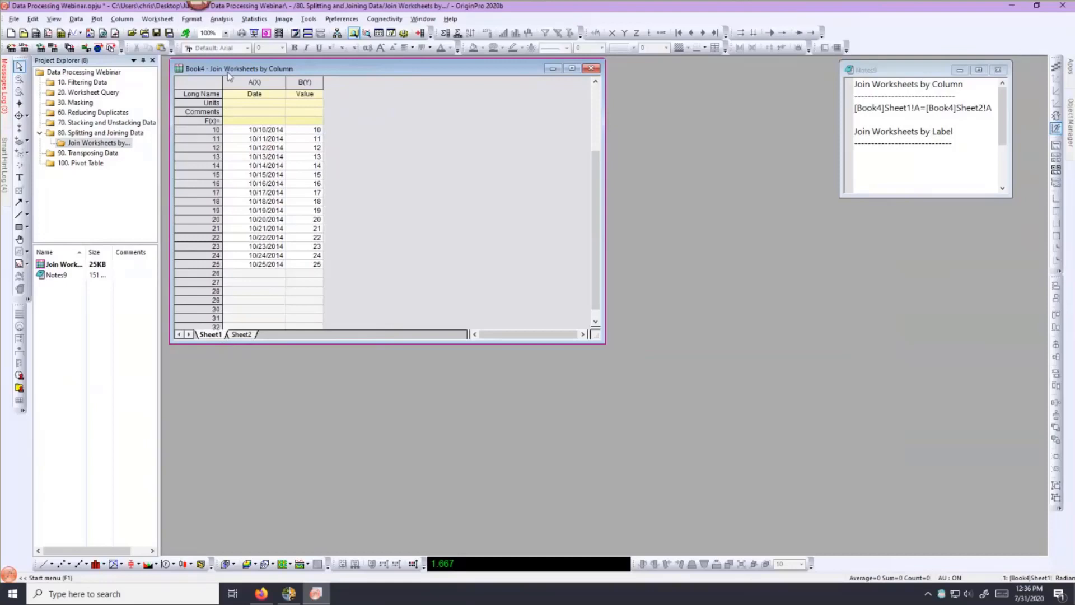
# - Start Join Worksheets by Column with Auto recalculation and all sheets in the book as input worksheets
pyautogui.click(150, 23)
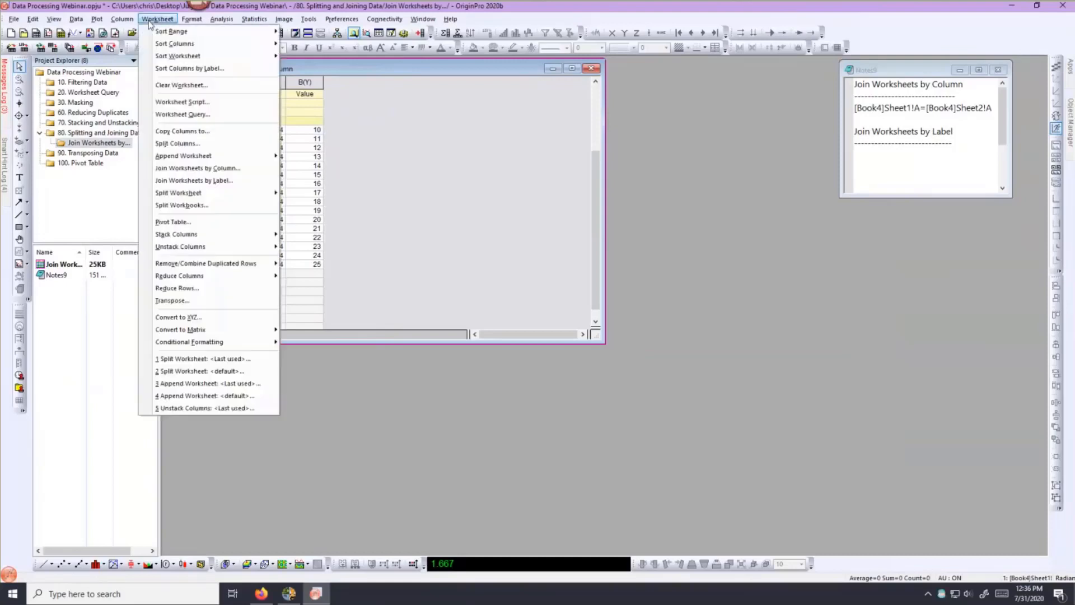
pyautogui.click(165, 168)
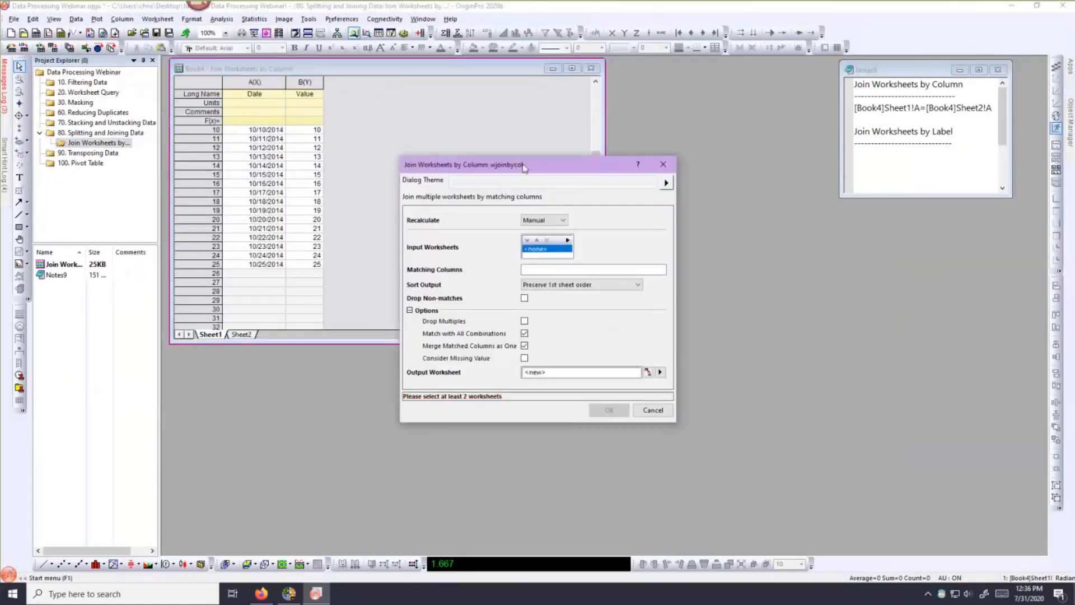
pyautogui.moveTo(524, 167); pyautogui.dragTo(666, 89)
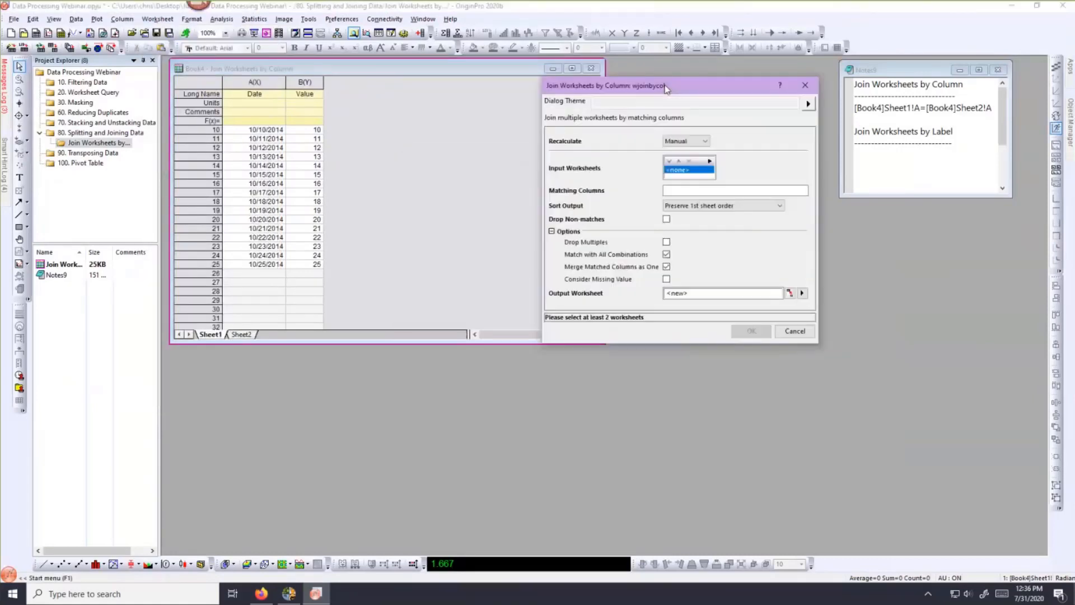
pyautogui.click(704, 140)
pyautogui.click(709, 162)
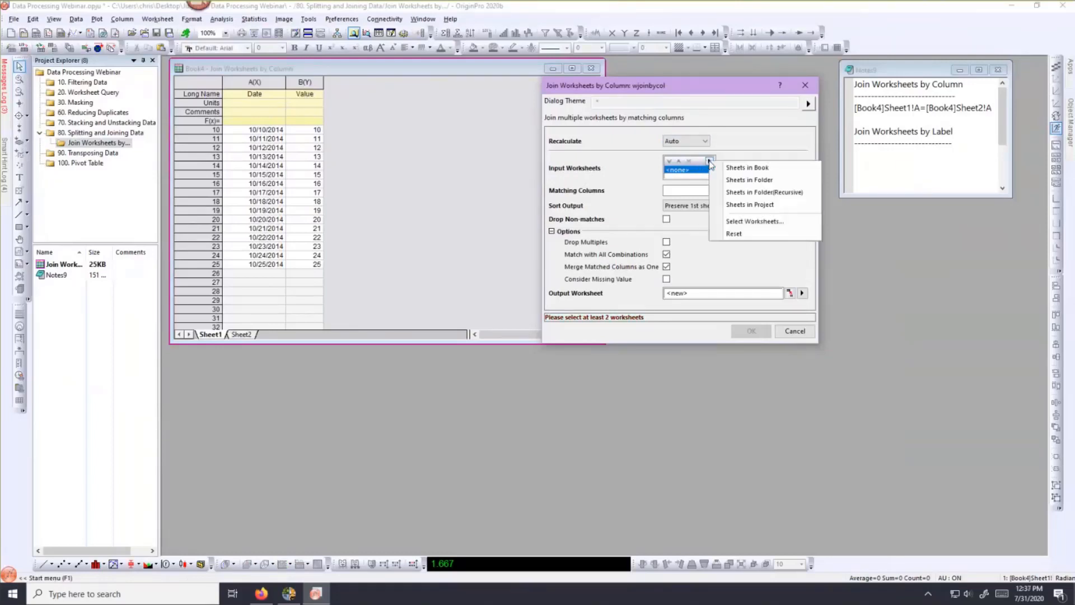
pyautogui.click(737, 168)
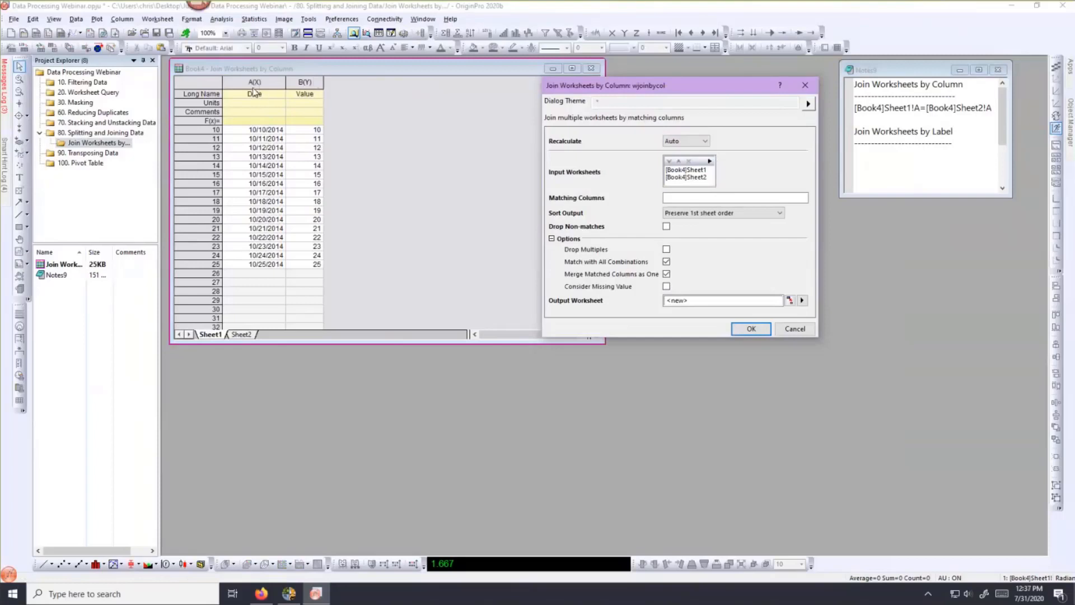
# - Match [Book4]Sheet1!A=[Book4]Sheet2!A, keep the output sorted by Preserve 1st sheet order, and run the join
pyautogui.click(681, 197)
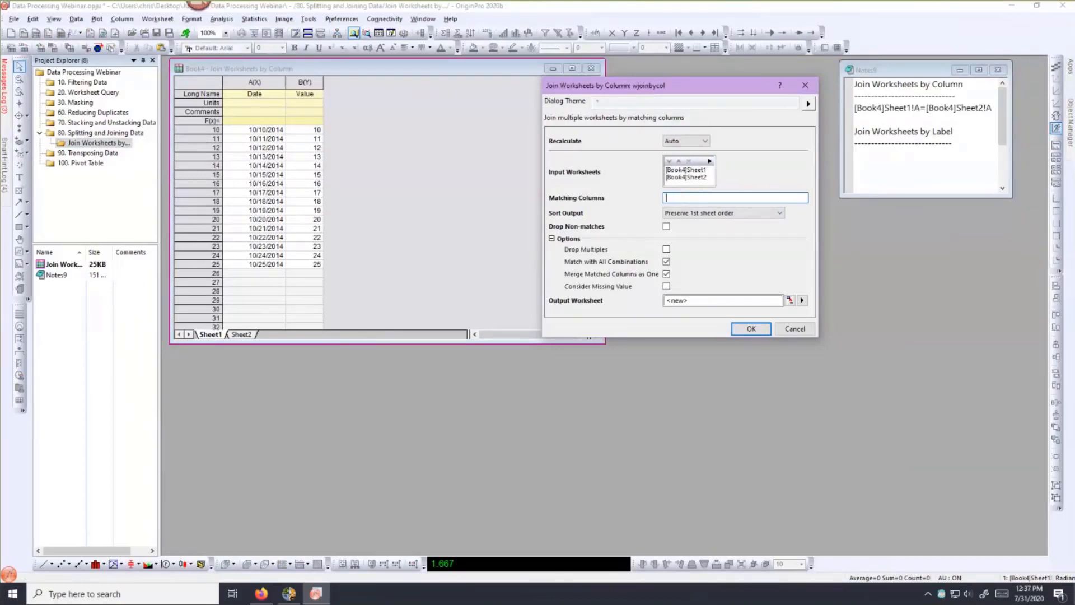
pyautogui.write('[Book4]Sheet1!A=')
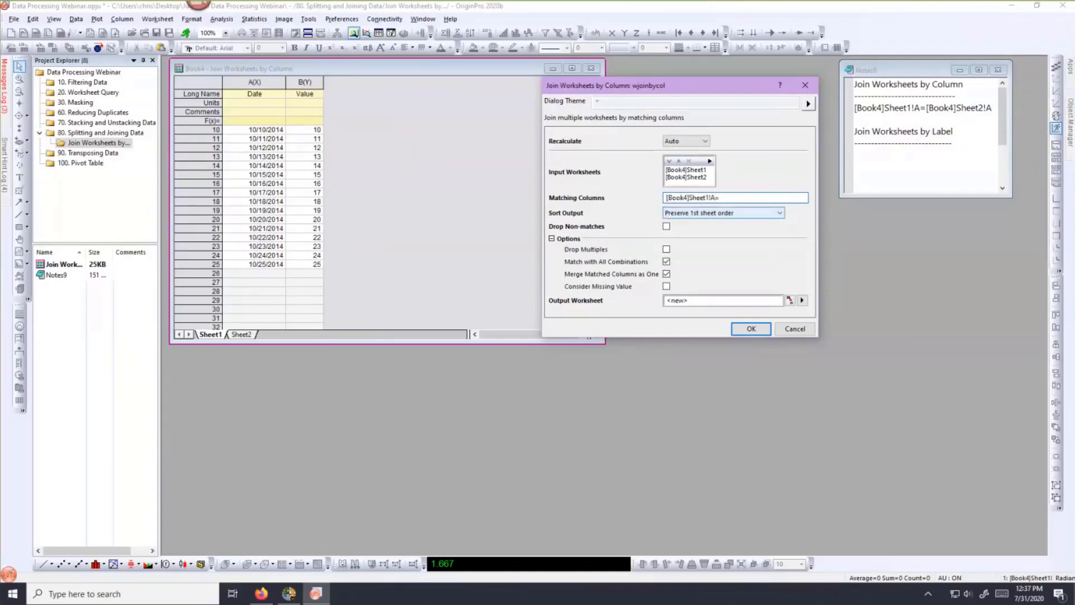
pyautogui.write('[Book4]Sheet2!A')
pyautogui.click(695, 213)
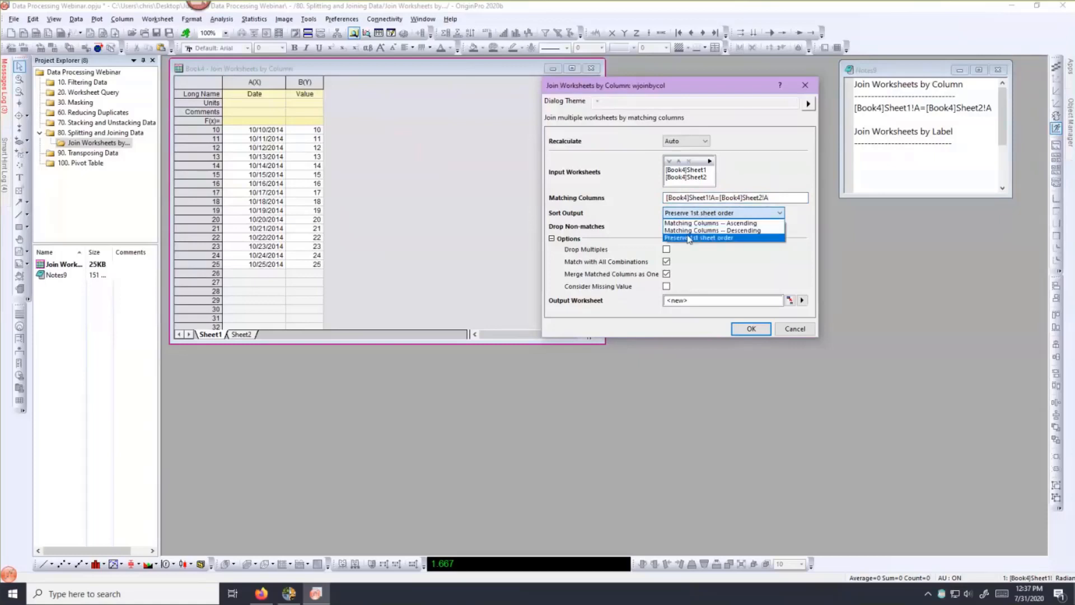
pyautogui.click(747, 267)
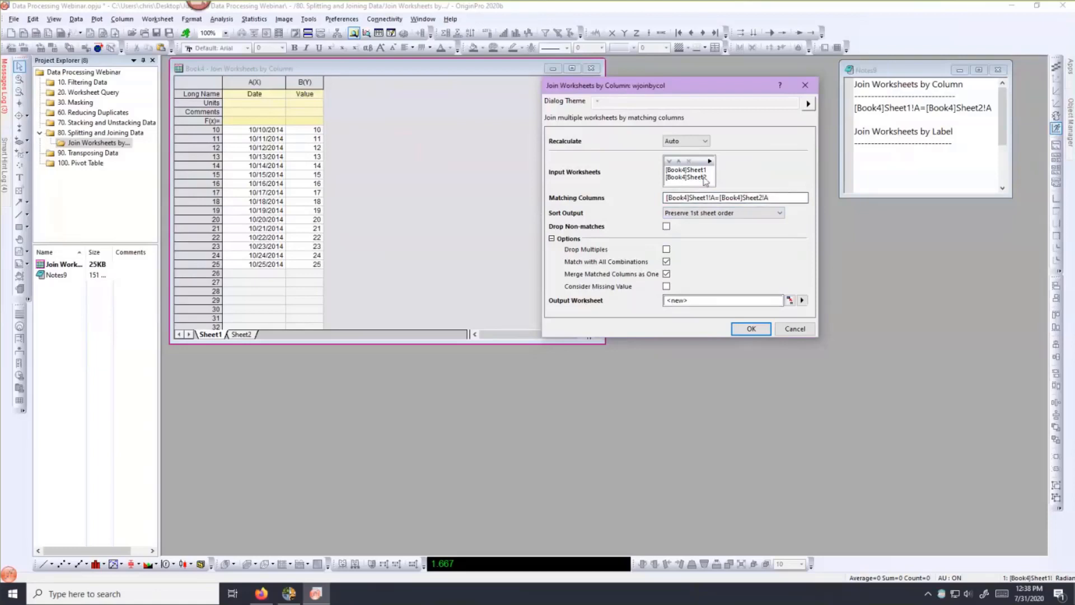
pyautogui.click(753, 330)
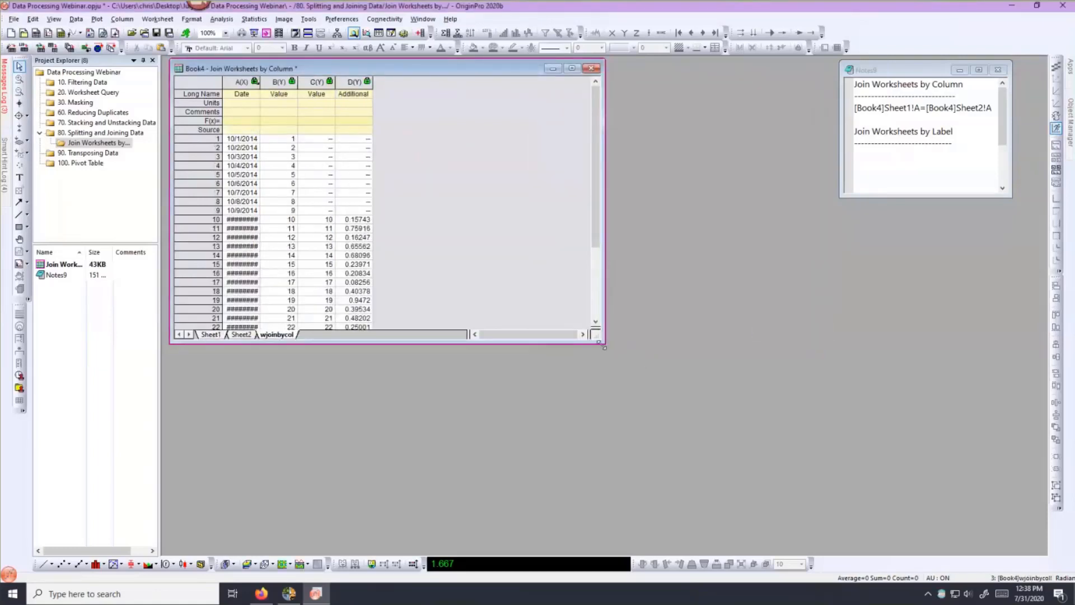
# - Enlarge the Book4 window, widen the joined sheet's date column to show full dates, and compare the result with Sheet2
pyautogui.moveTo(606, 345); pyautogui.dragTo(650, 401)
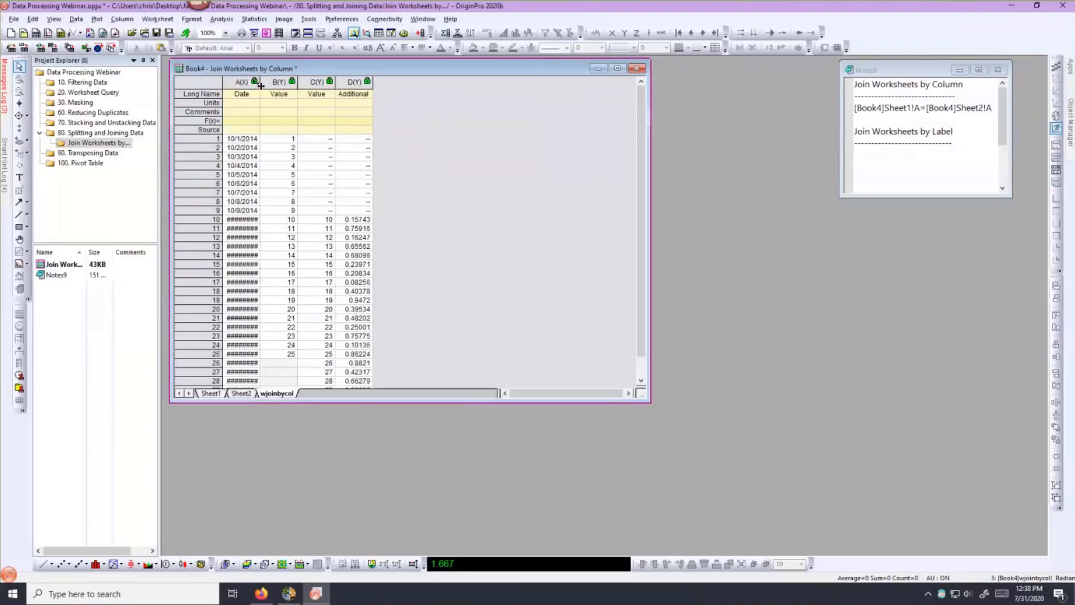
pyautogui.moveTo(259, 87); pyautogui.dragTo(293, 88)
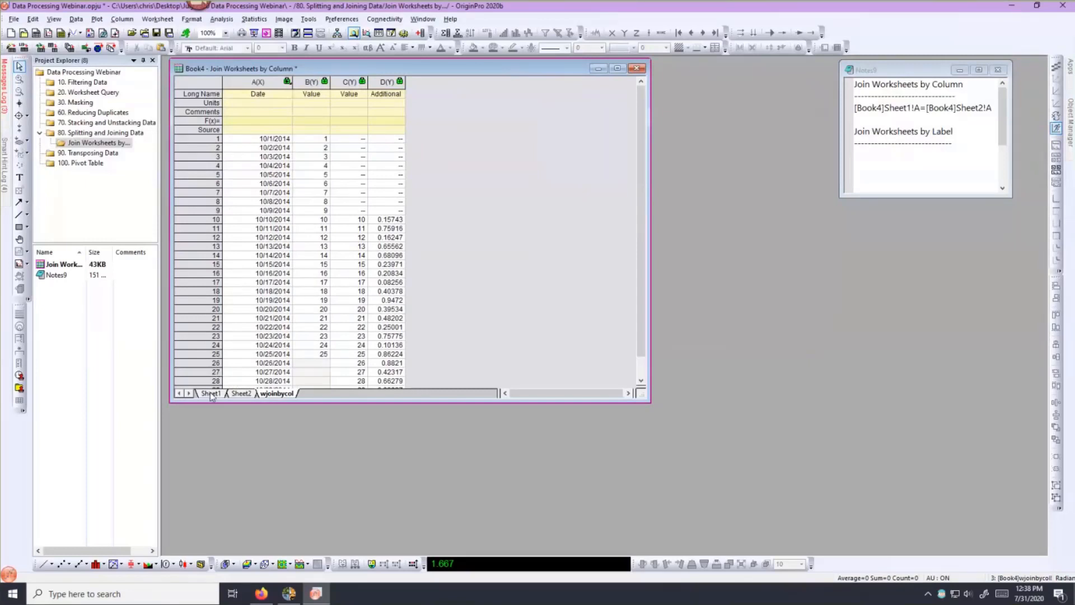
pyautogui.click(243, 394)
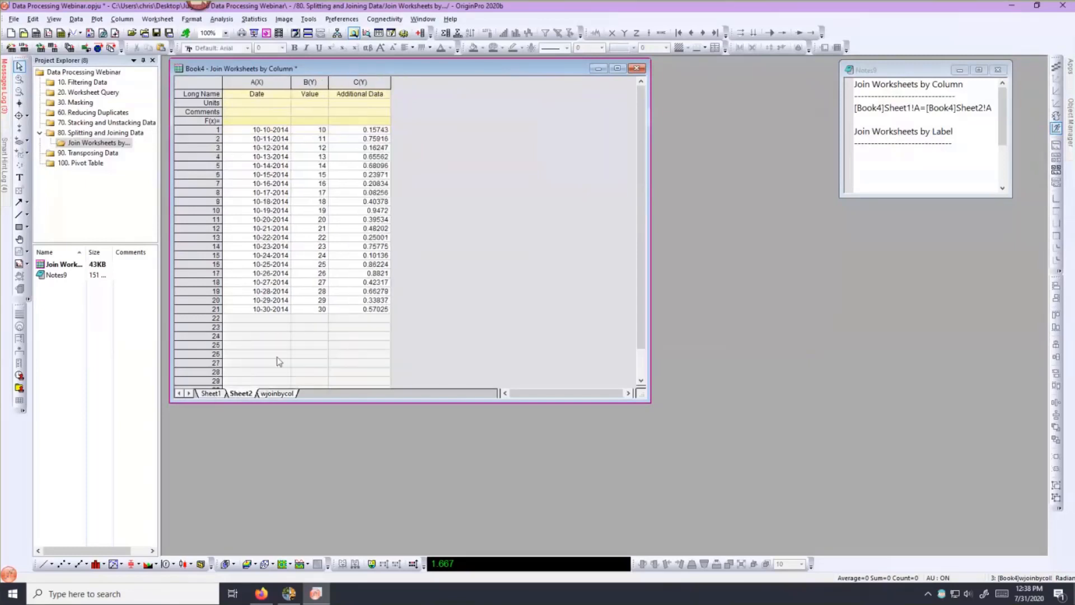
pyautogui.click(276, 394)
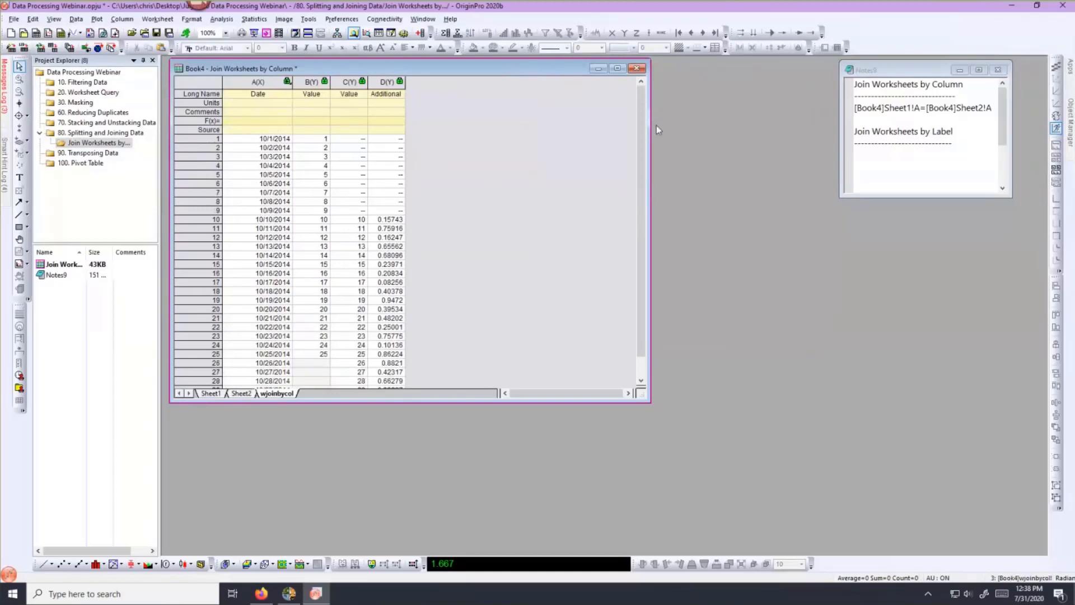
pyautogui.moveTo(641, 129)
pyautogui.mouseDown()
pyautogui.moveTo(641, 164)
pyautogui.moveTo(642, 143)
pyautogui.mouseUp()
# - Reopen the column join's parameters and rerun it with Drop Non-matches enabled
pyautogui.click(286, 83)
pyautogui.click(268, 70)
pyautogui.click(287, 83)
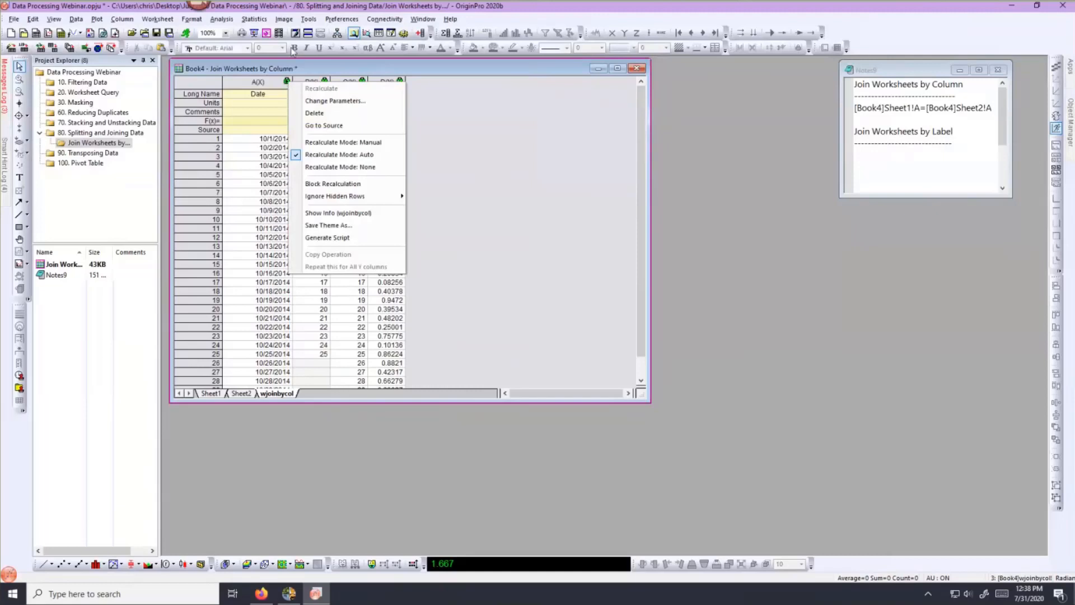
pyautogui.click(305, 101)
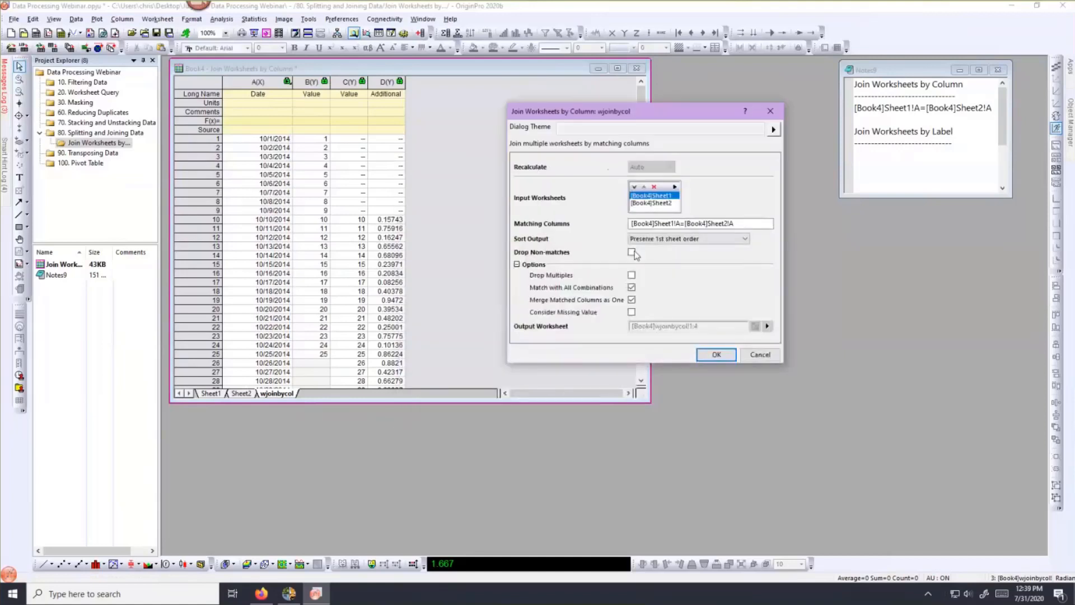
pyautogui.click(632, 253)
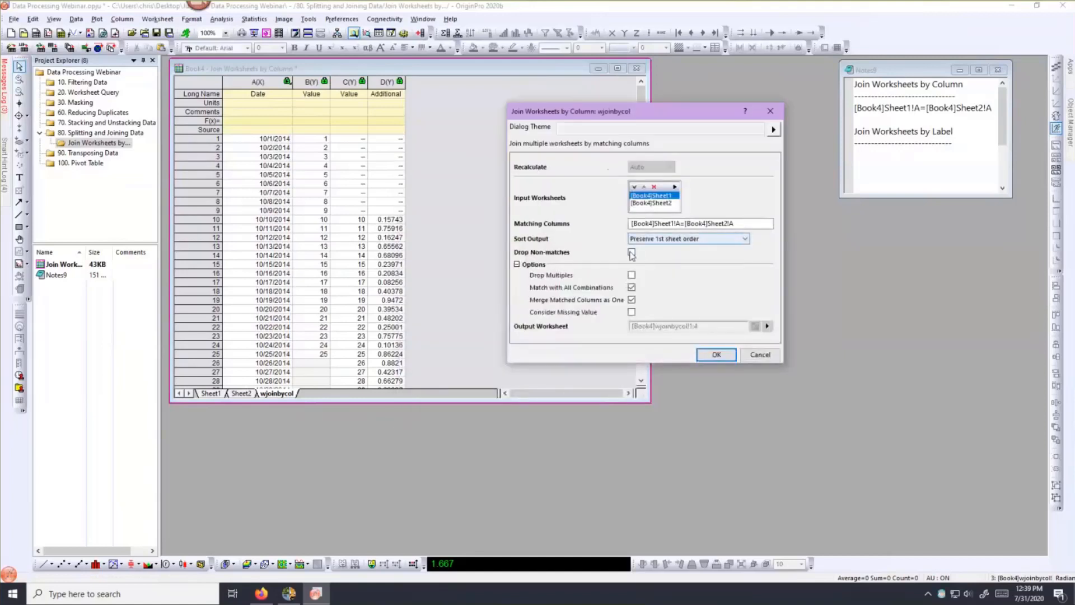
pyautogui.click(714, 355)
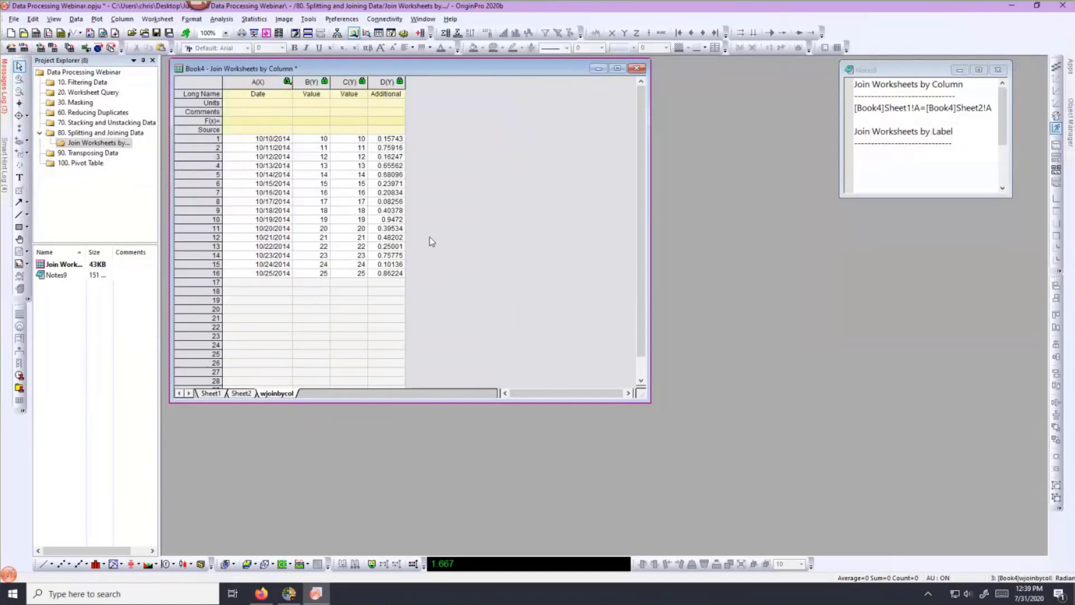
# - Review the column join's remaining options and check the Additional column in the joined sheet
pyautogui.click(287, 82)
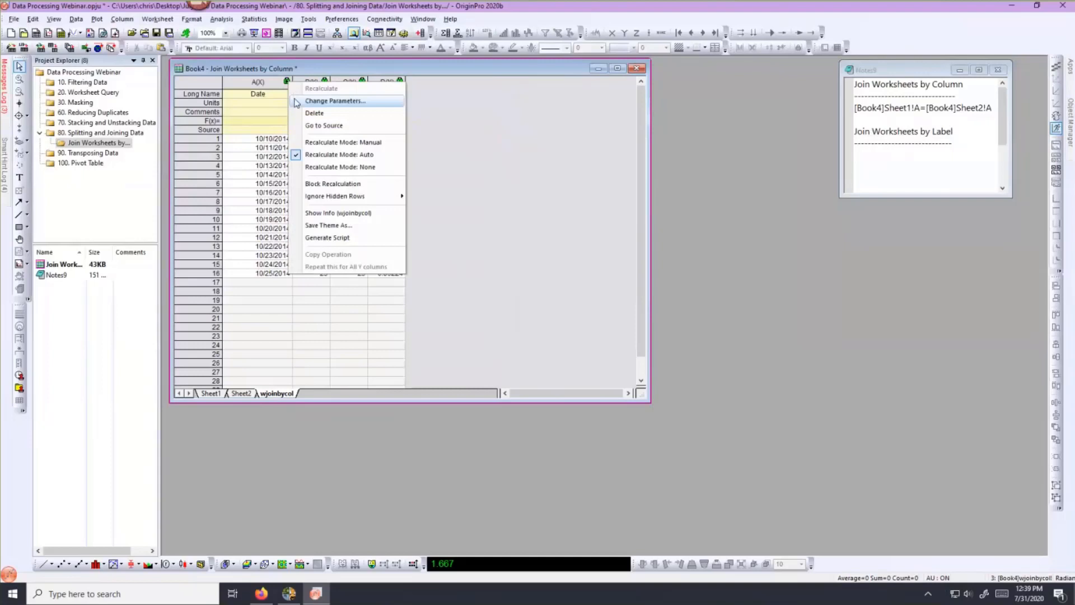
pyautogui.click(296, 102)
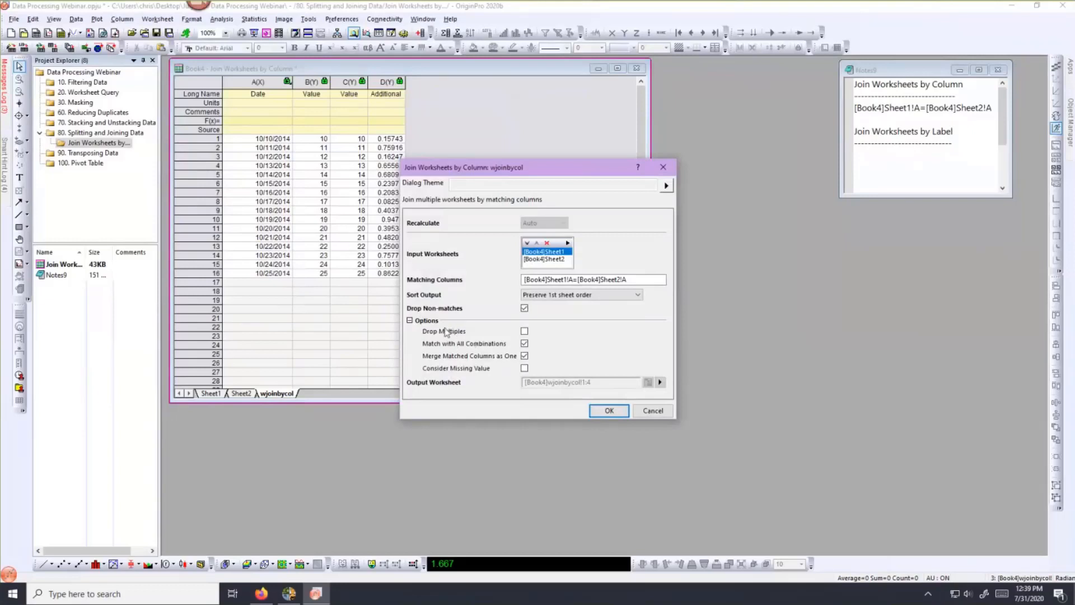
pyautogui.click(609, 410)
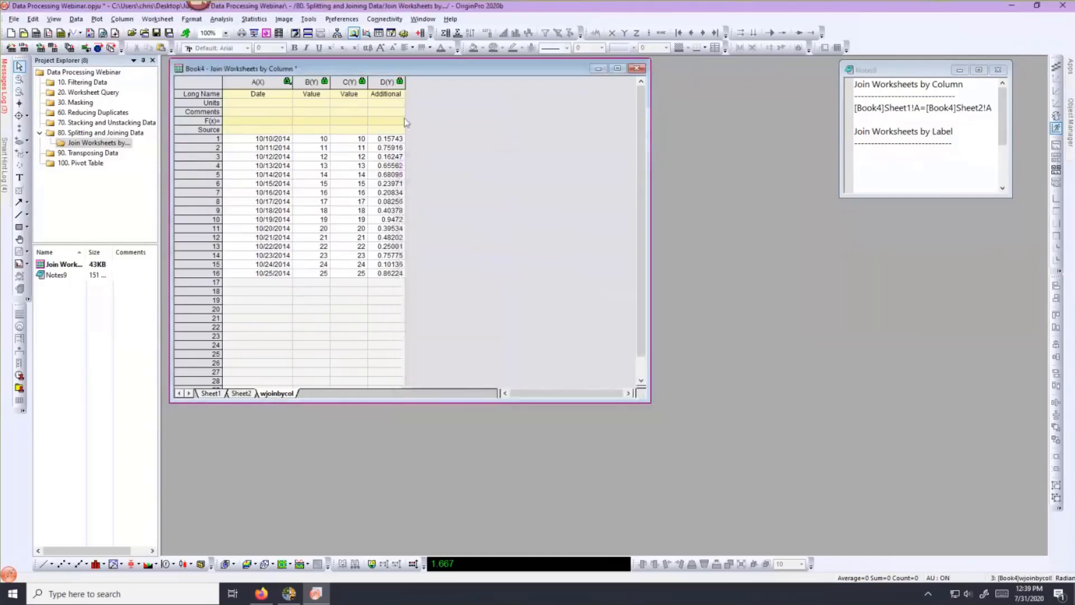
pyautogui.click(379, 83)
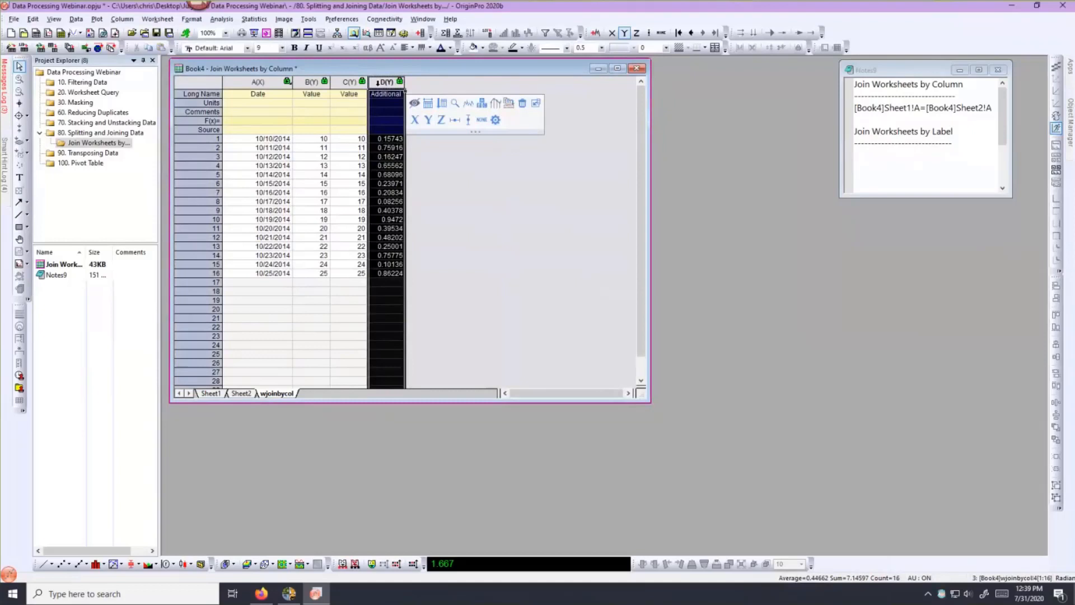
pyautogui.click(520, 180)
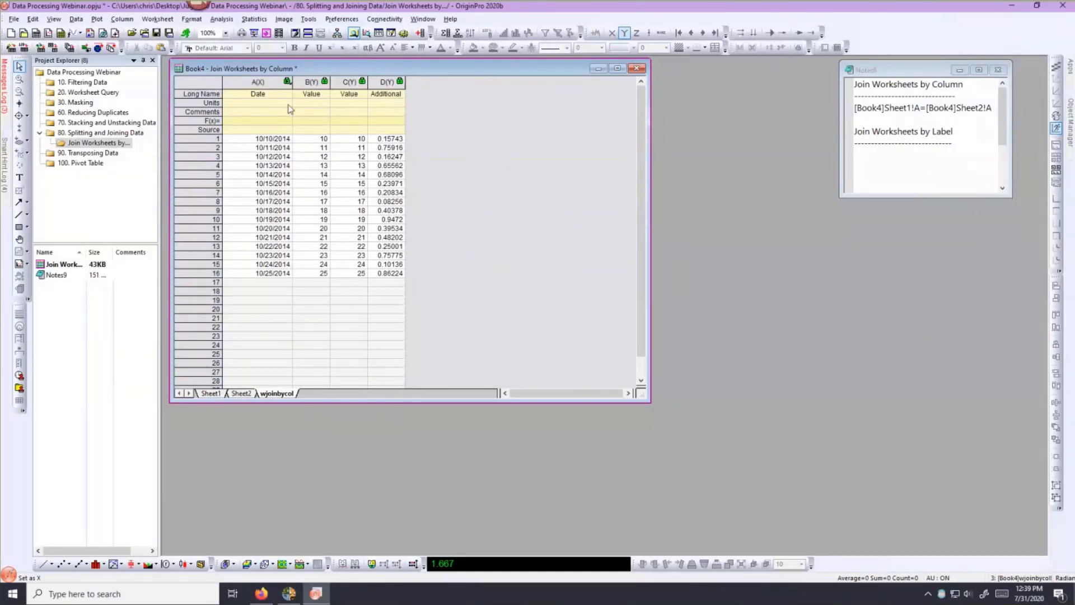
# - Delete the column join operation together with all of its output
pyautogui.click(287, 81)
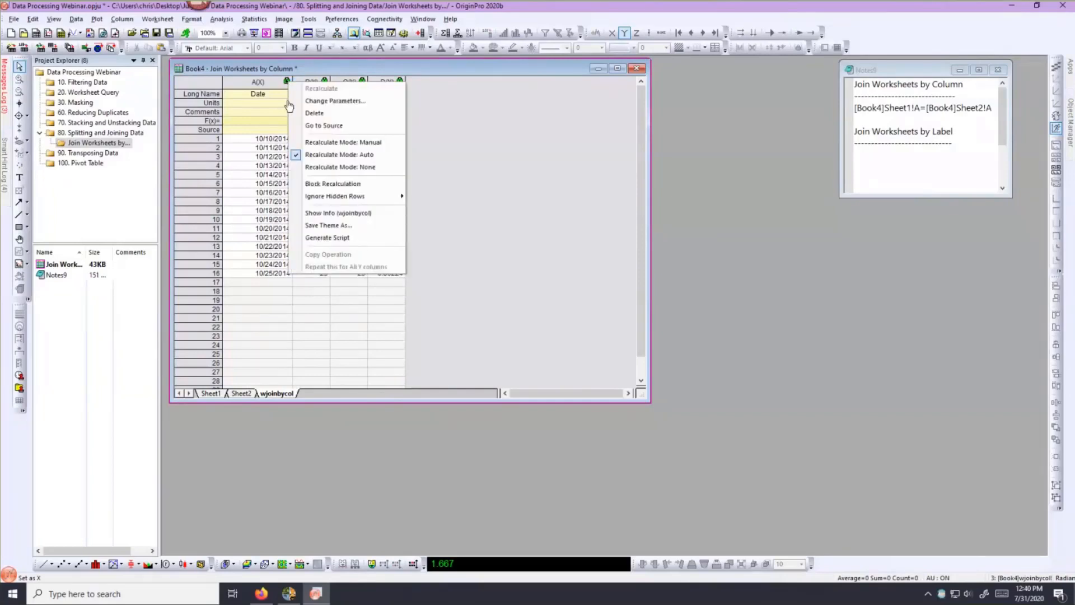
pyautogui.click(295, 118)
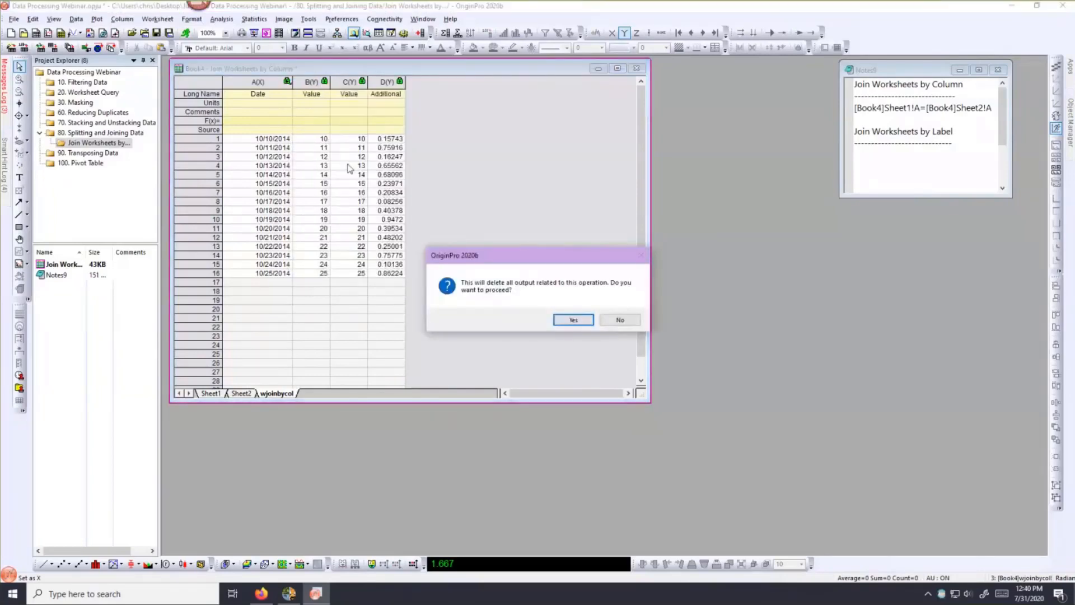
pyautogui.click(563, 321)
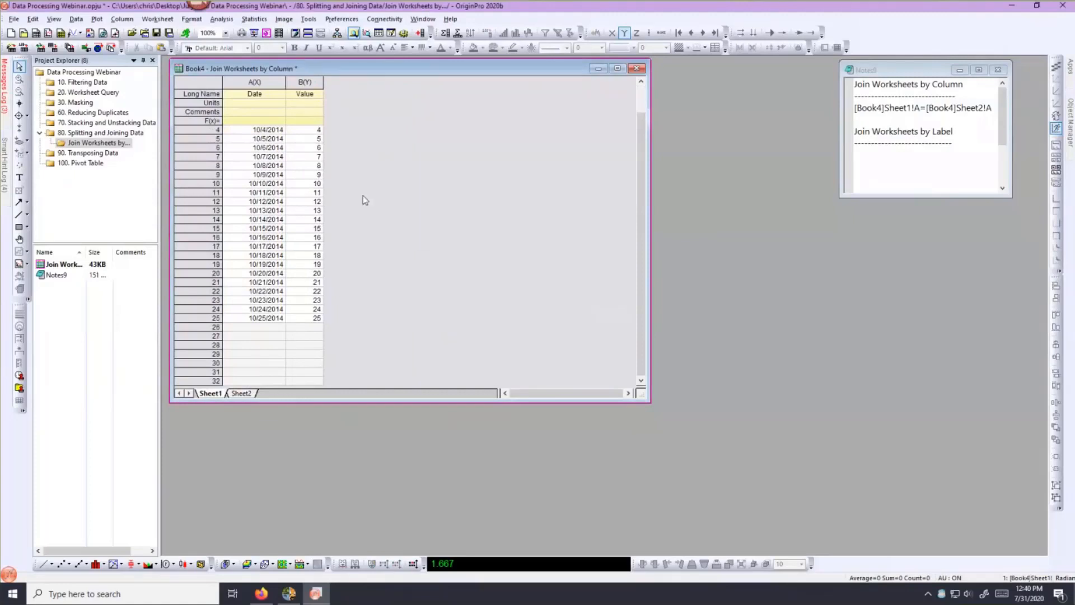
# - Compare the column labels of Sheet1 and Sheet2 in Book4, ending on Sheet1
pyautogui.click(254, 82)
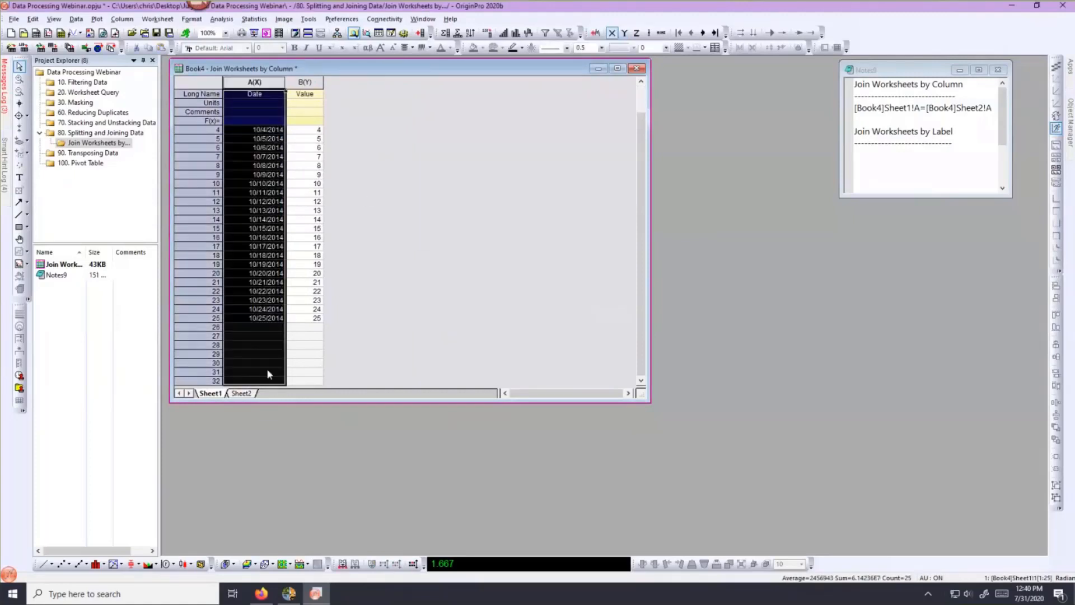
pyautogui.click(242, 393)
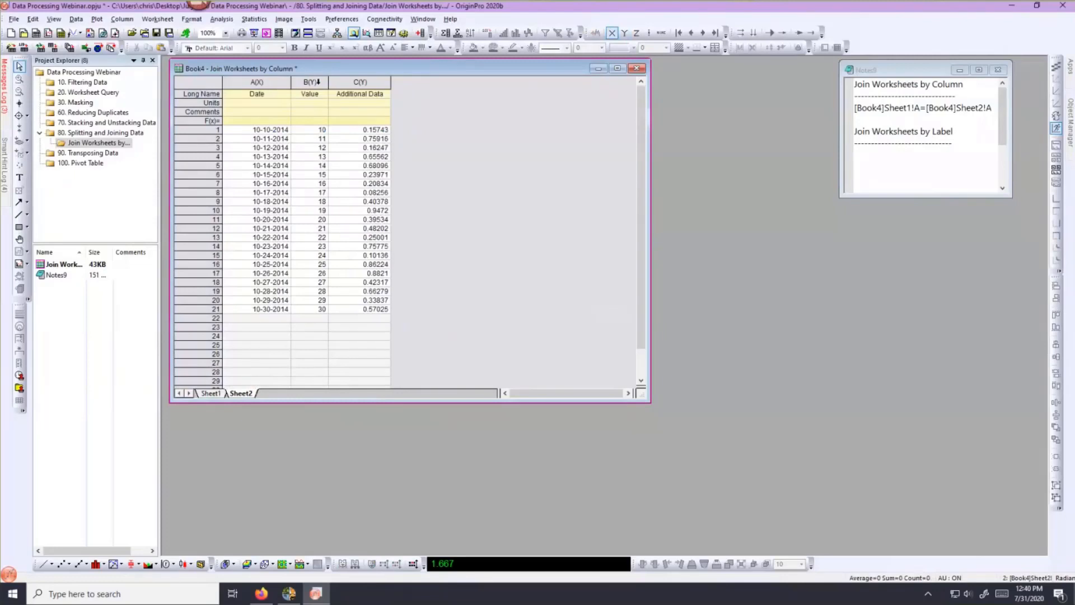
pyautogui.click(202, 394)
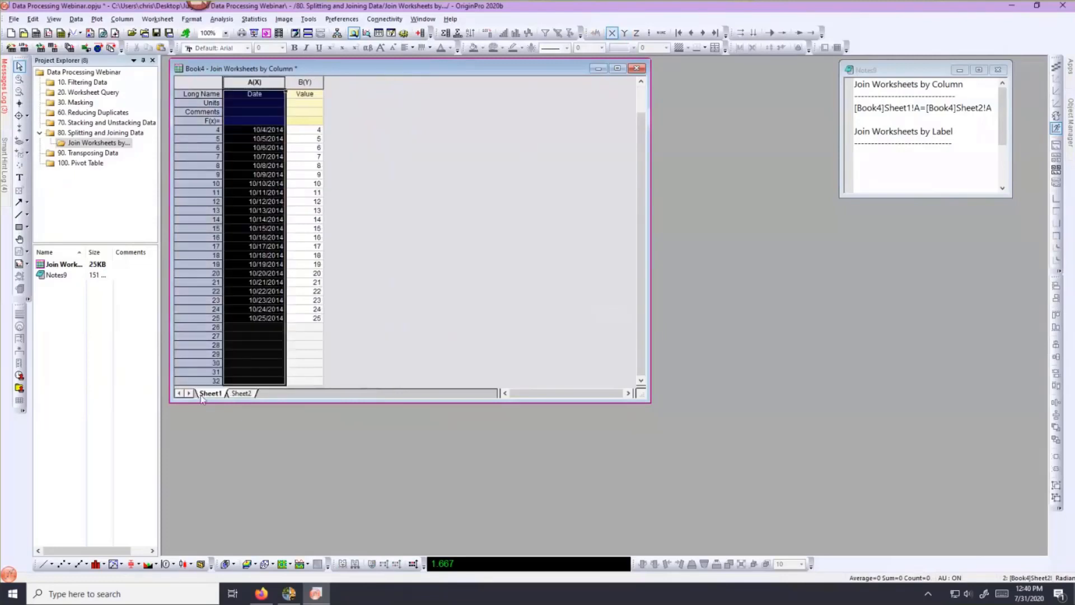
pyautogui.click(391, 277)
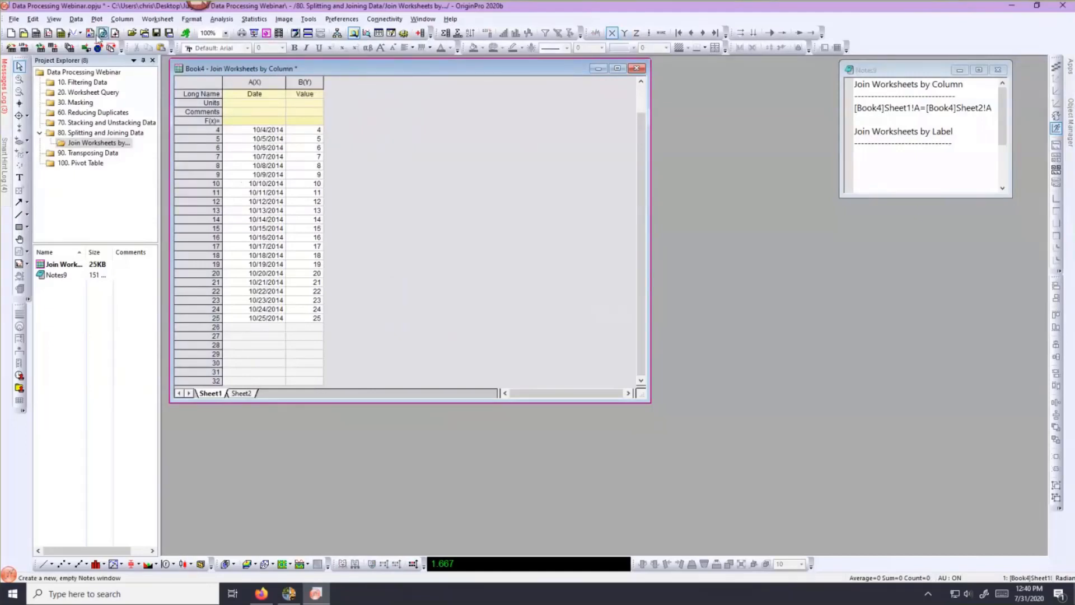
# - Start Join Worksheets by Label with Auto recalculation and all sheets in the book as input worksheets
pyautogui.click(148, 20)
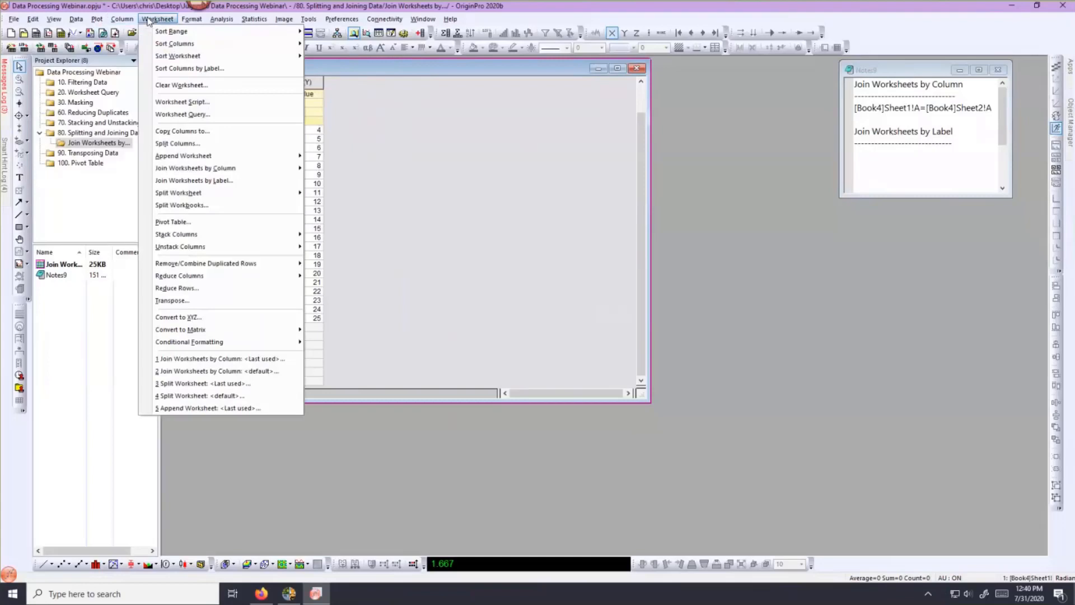
pyautogui.click(174, 180)
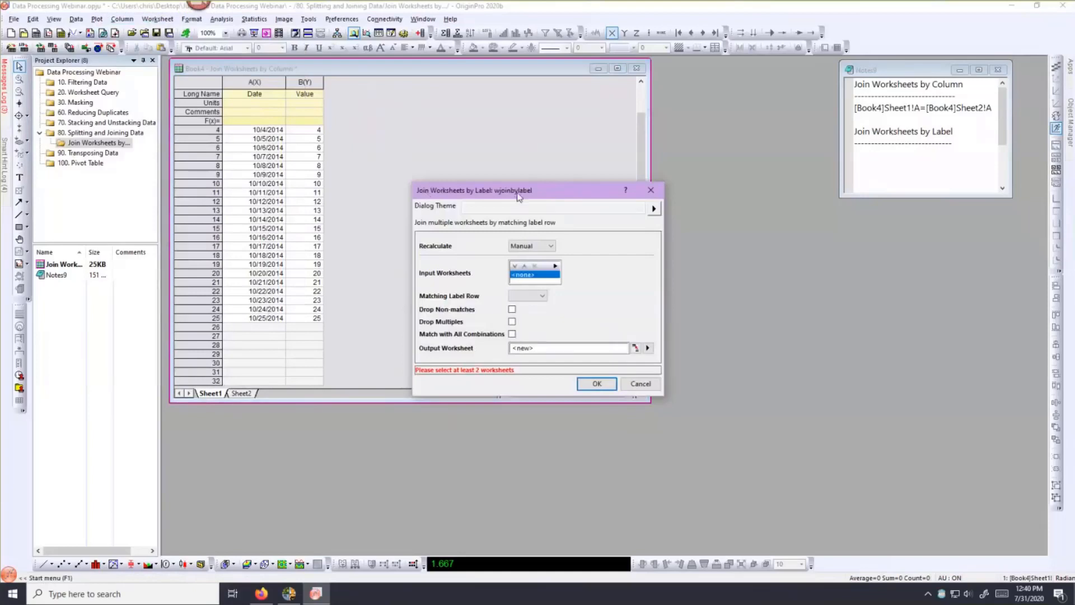
pyautogui.moveTo(519, 194); pyautogui.dragTo(631, 90)
pyautogui.click(644, 141)
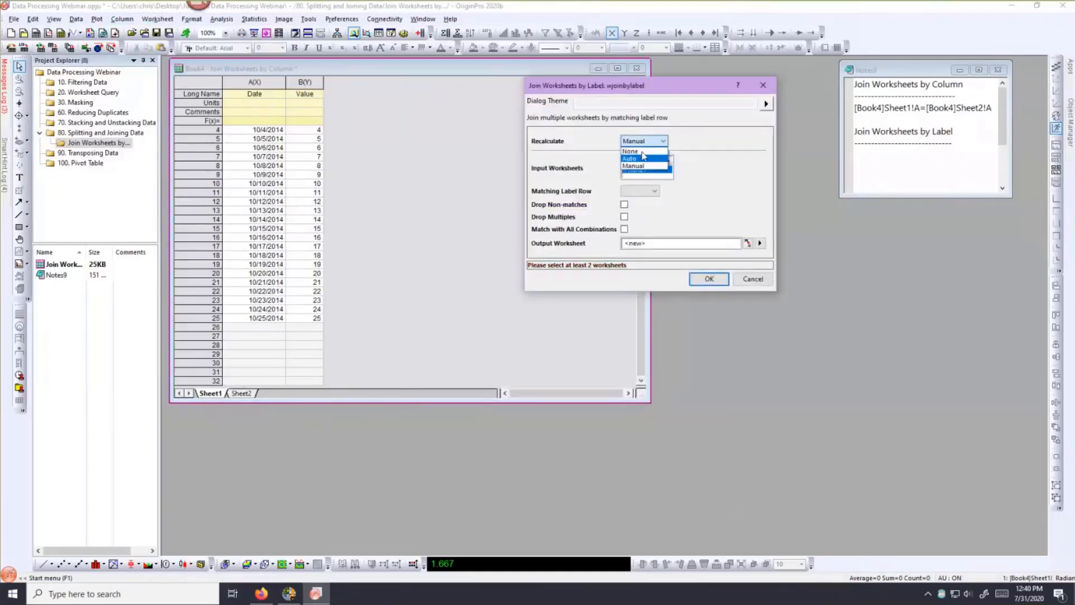
pyautogui.click(636, 159)
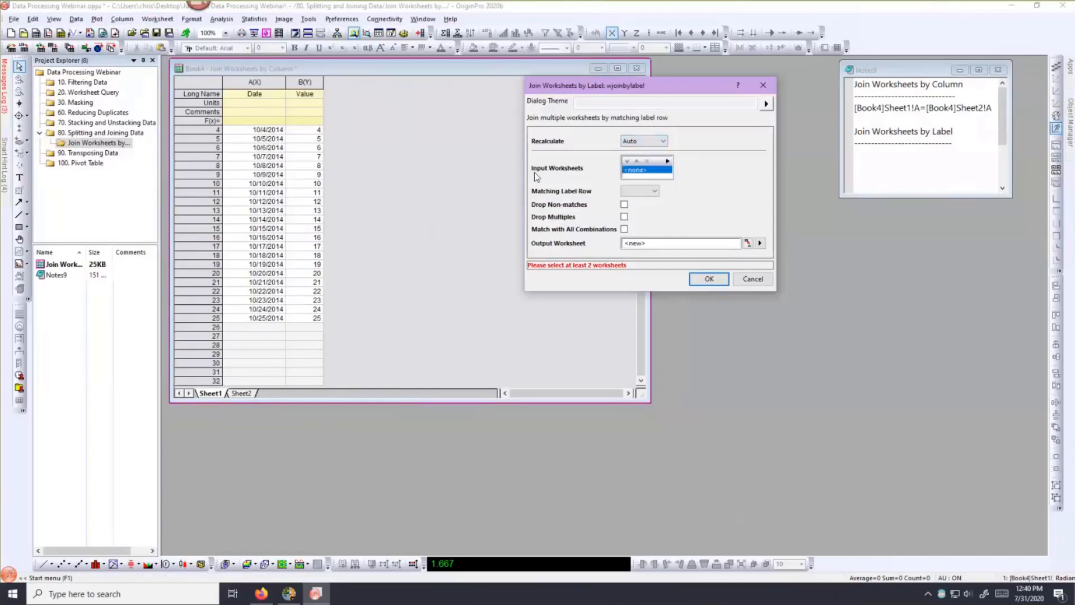
pyautogui.click(667, 161)
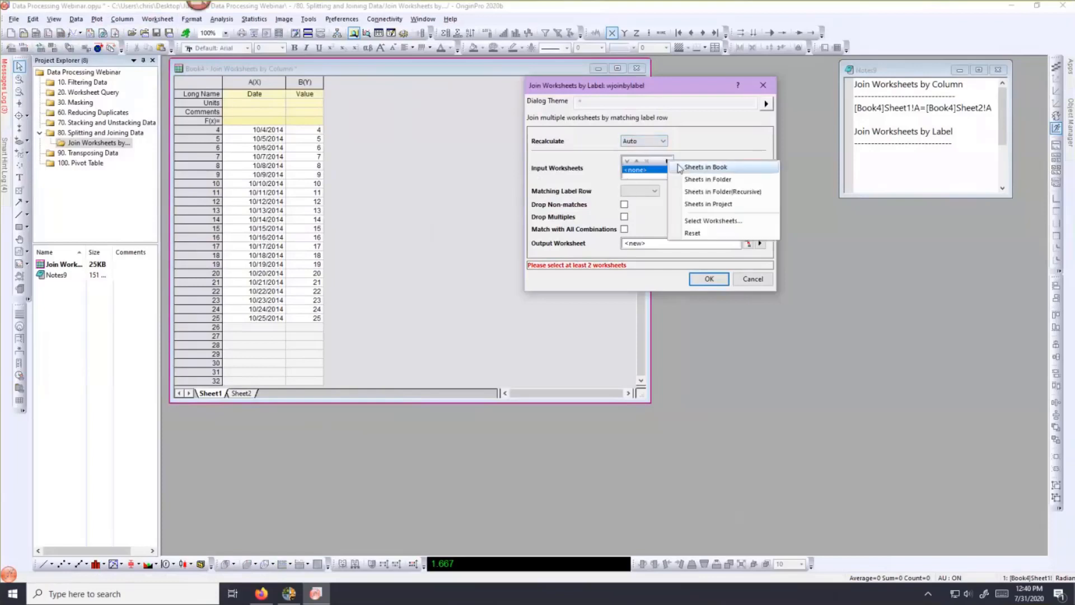
pyautogui.click(680, 168)
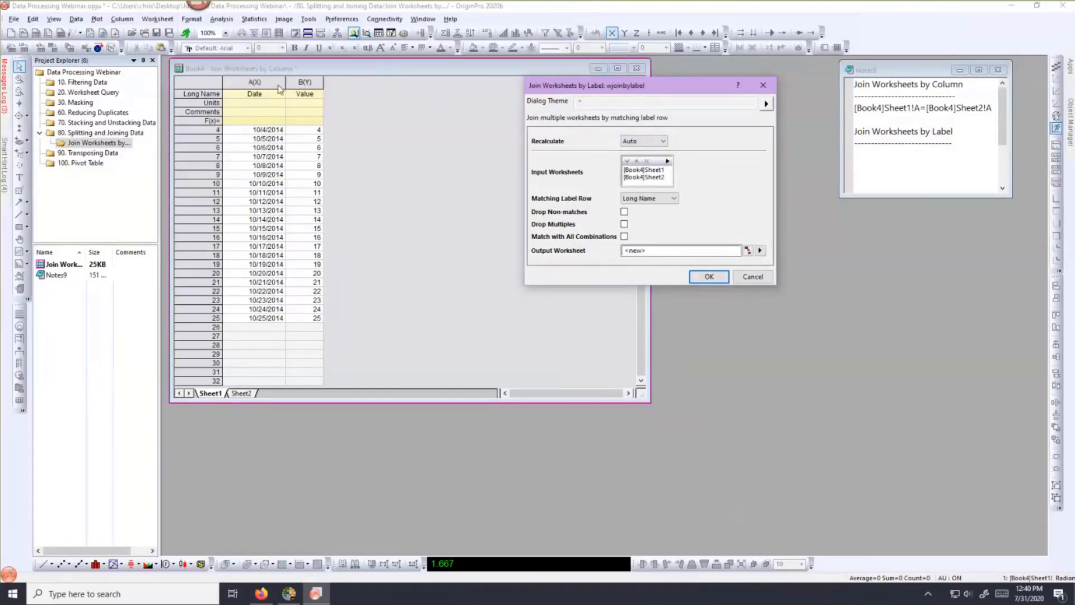
# - Use Long Name as the matching label row and run the join into a new worksheet
pyautogui.click(664, 201)
pyautogui.click(665, 209)
pyautogui.click(700, 274)
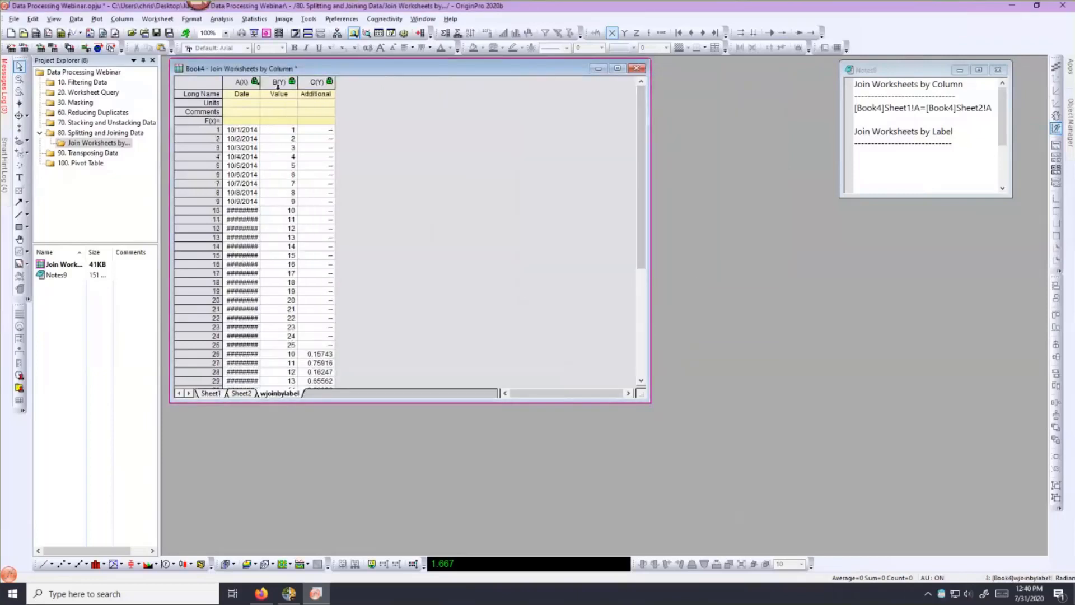
# - Widen the Date and Value columns of the label-joined sheet and look through its combined rows
pyautogui.moveTo(259, 85); pyautogui.dragTo(280, 89)
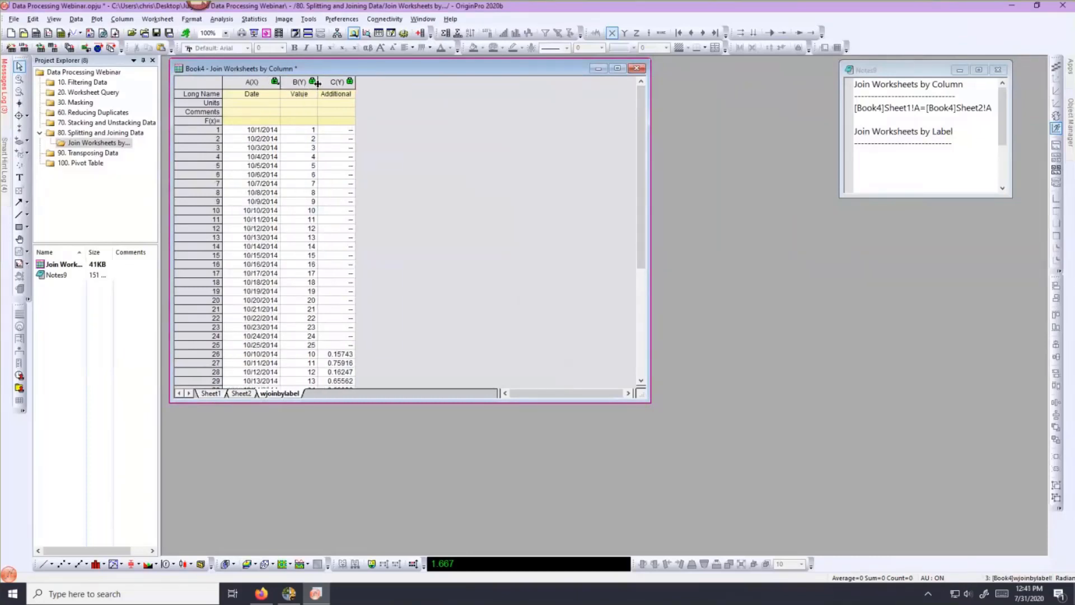
pyautogui.moveTo(318, 85); pyautogui.dragTo(361, 86)
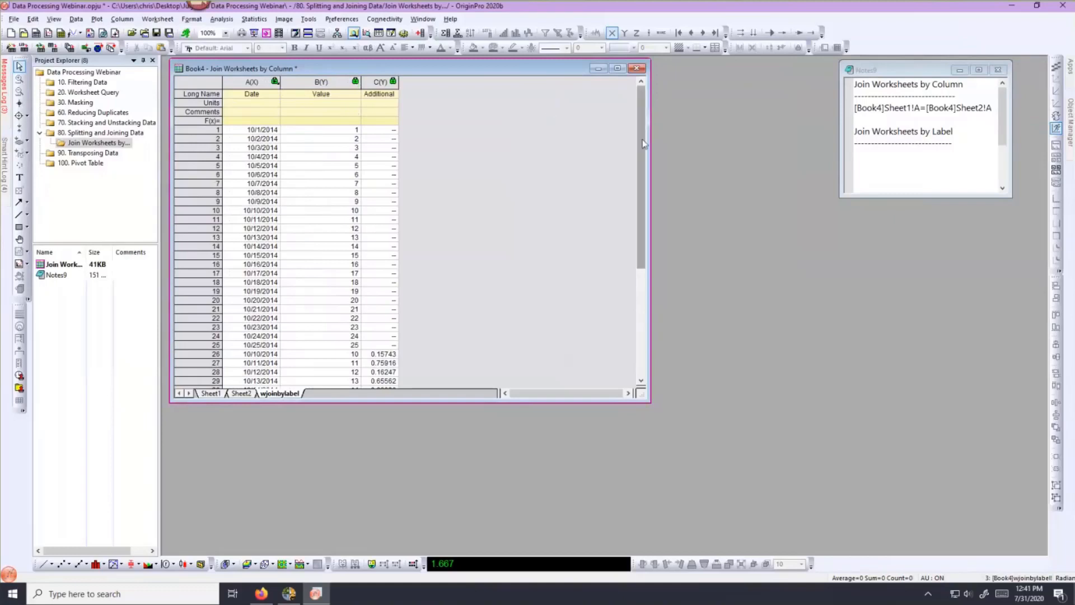
pyautogui.scroll(-1, 642, 150)
pyautogui.moveTo(643, 150); pyautogui.dragTo(641, 179)
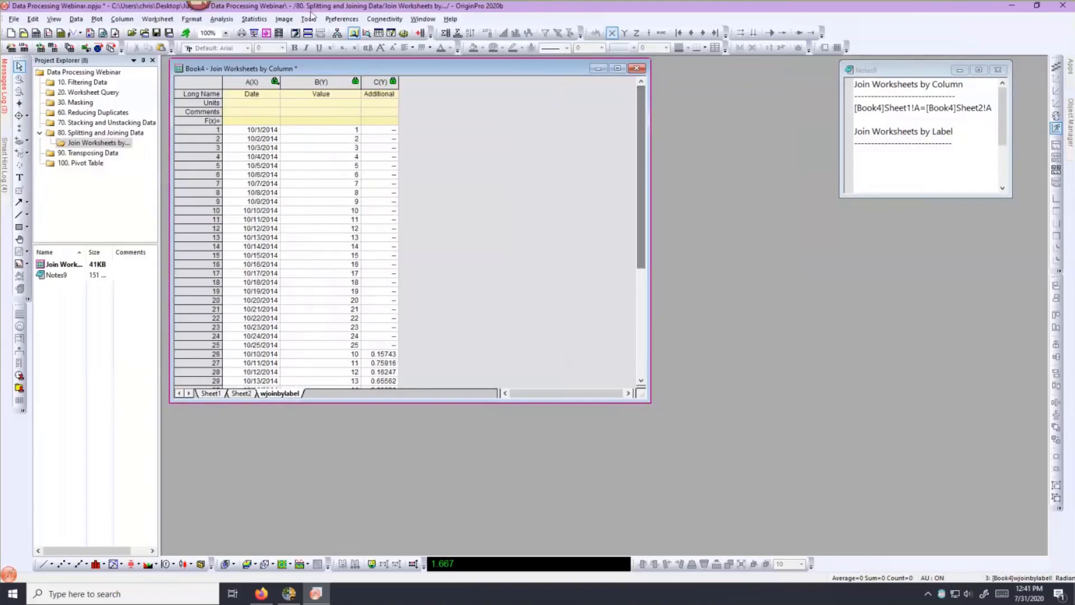
# - Reopen the label join's parameters and rerun it with Drop Non-matches enabled
pyautogui.rightClick(275, 82)
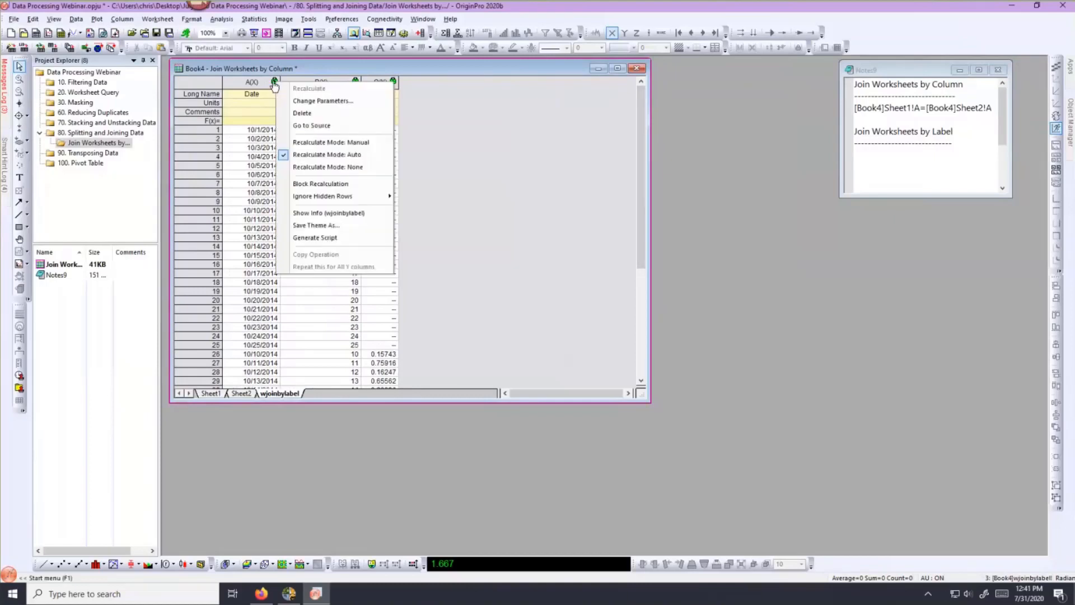
pyautogui.click(288, 102)
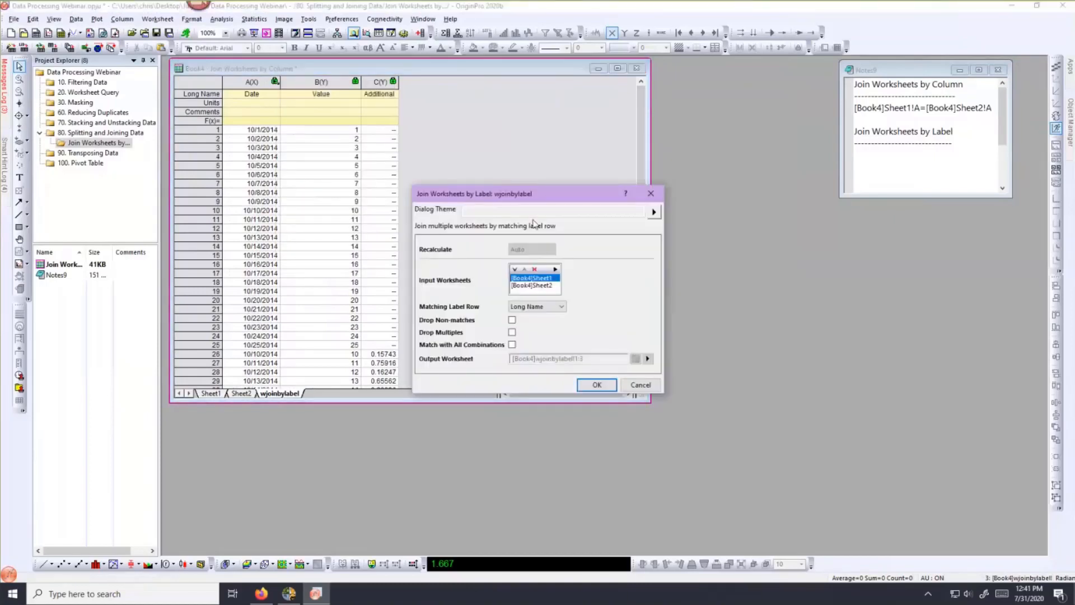
pyautogui.moveTo(520, 199); pyautogui.dragTo(707, 115)
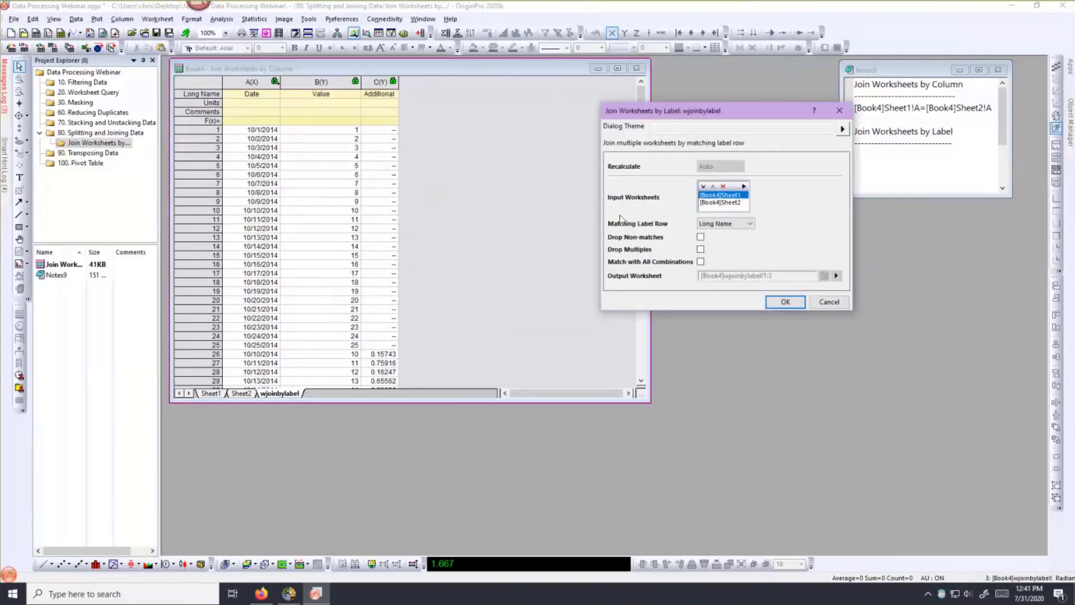
pyautogui.click(701, 238)
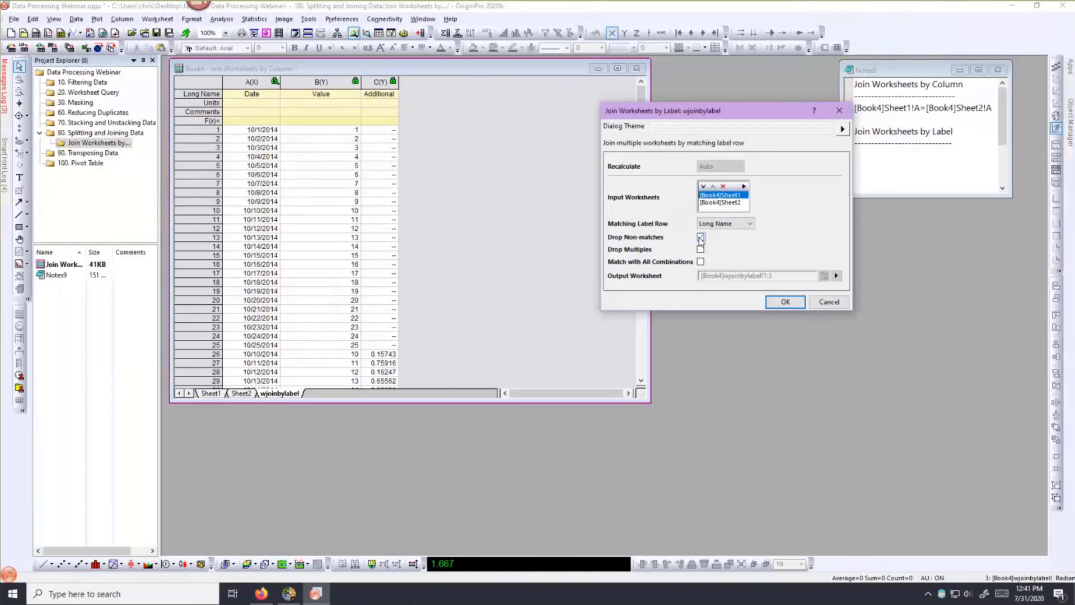
pyautogui.click(786, 303)
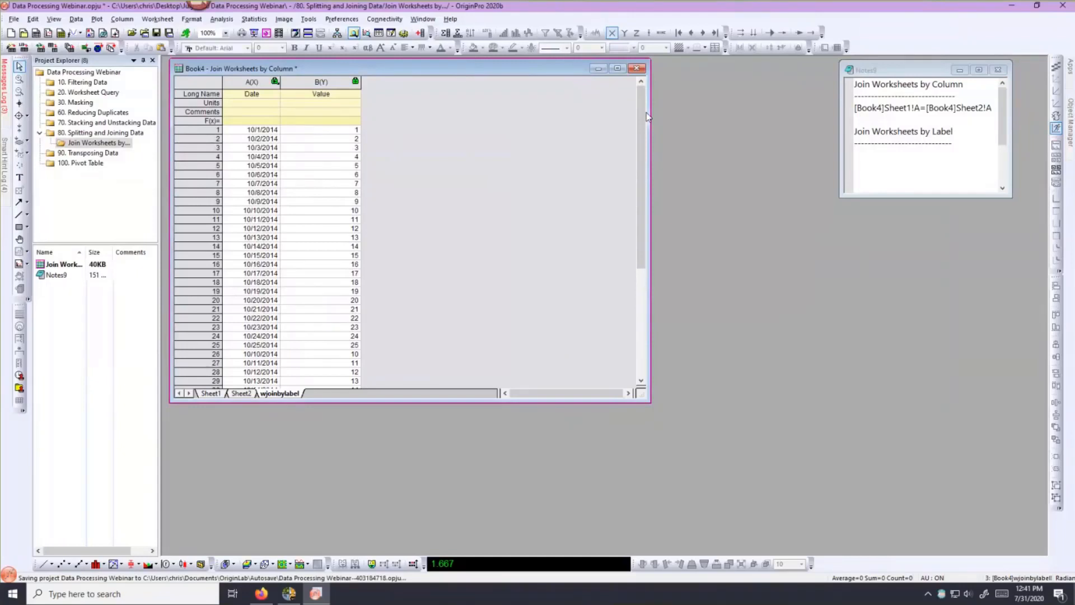
# - Check the notes in the 80. Splitting and Joining Data folder for the append and split instructions
pyautogui.click(89, 135)
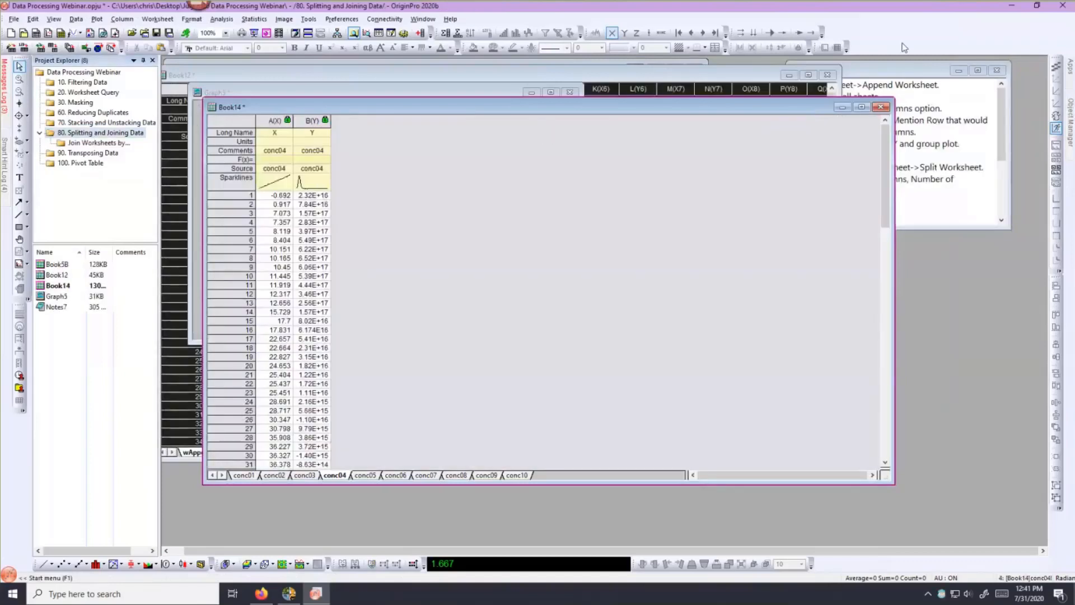
pyautogui.click(903, 71)
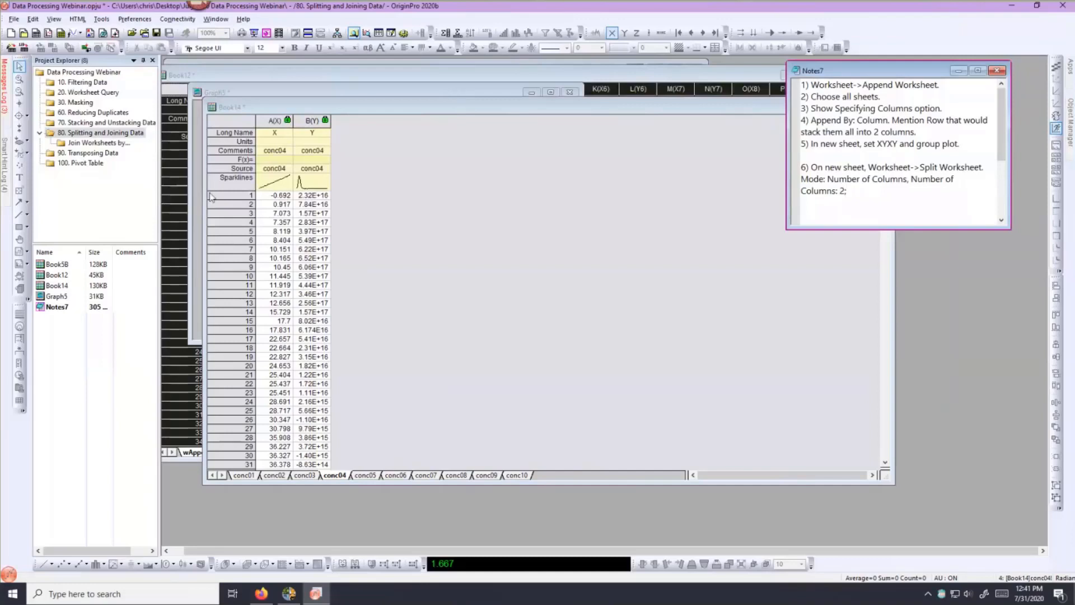
# - Open the 90. Transposing Data folder and copy the COVID-19 confirmed US CSV URL from the notes
pyautogui.click(87, 156)
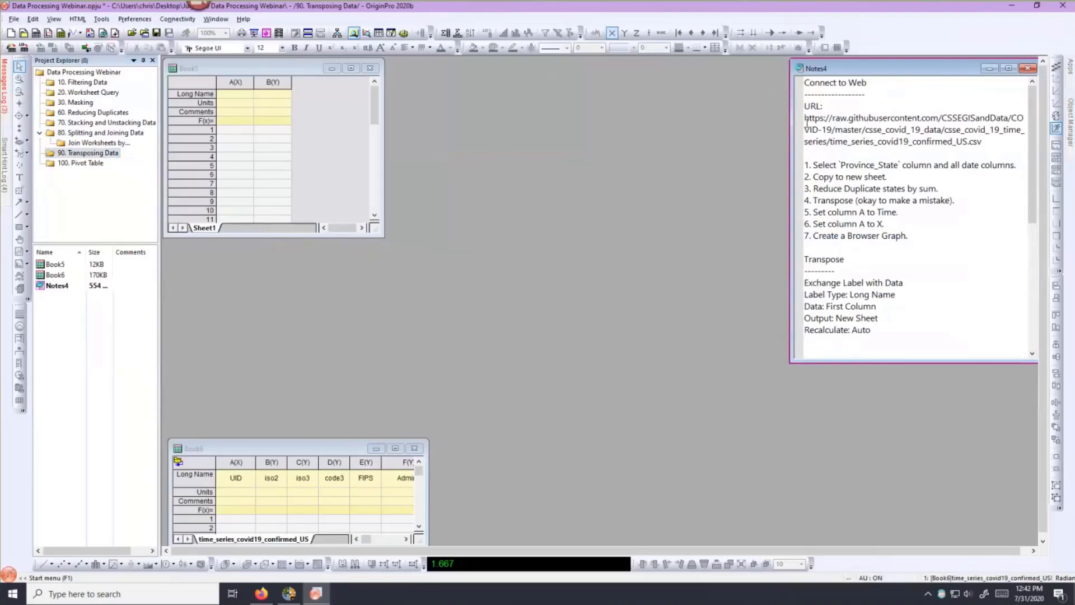
pyautogui.moveTo(805, 119); pyautogui.dragTo(978, 146)
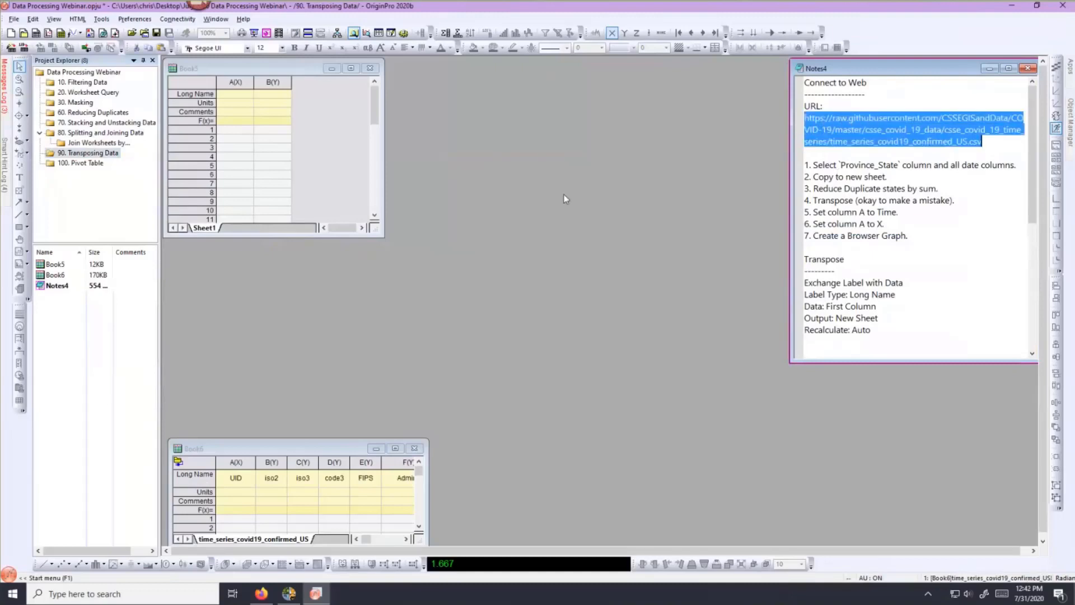
pyautogui.click(807, 118)
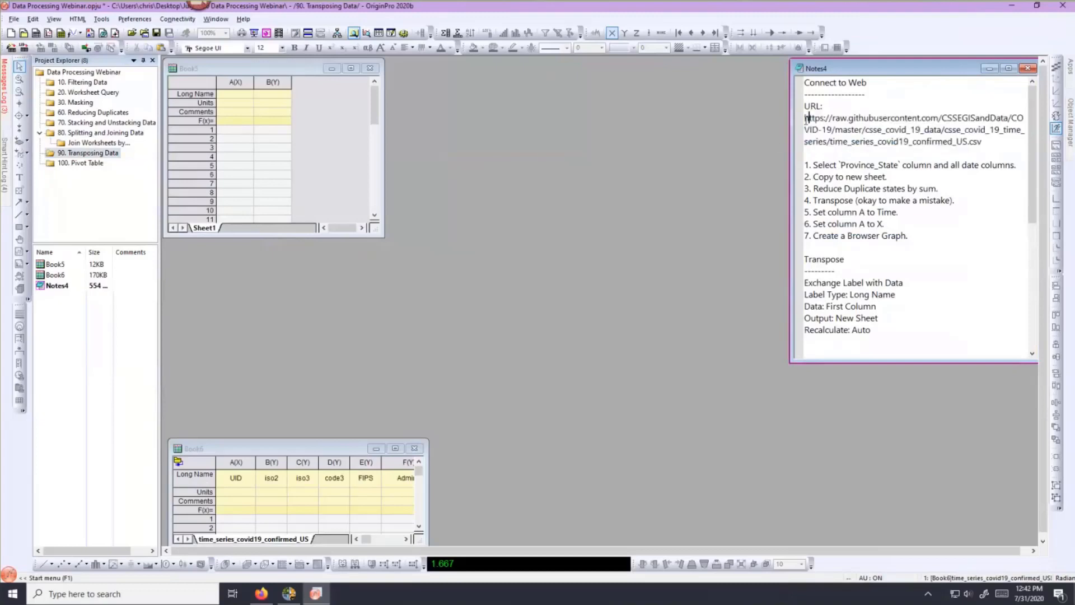
pyautogui.moveTo(807, 118); pyautogui.dragTo(984, 145)
pyautogui.hotkey('ctrl', 'c')
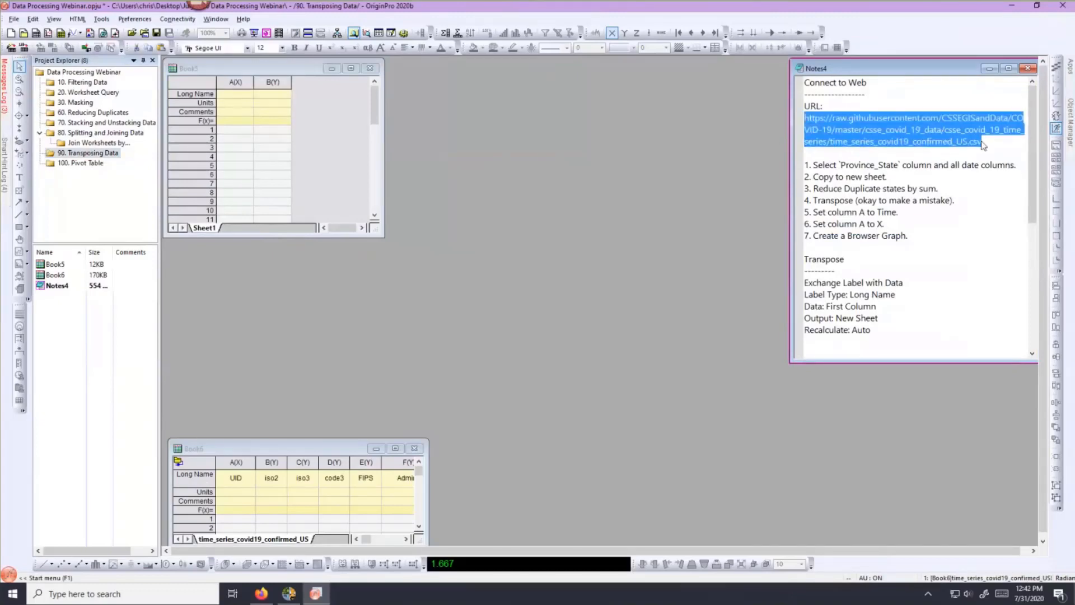
pyautogui.click(955, 104)
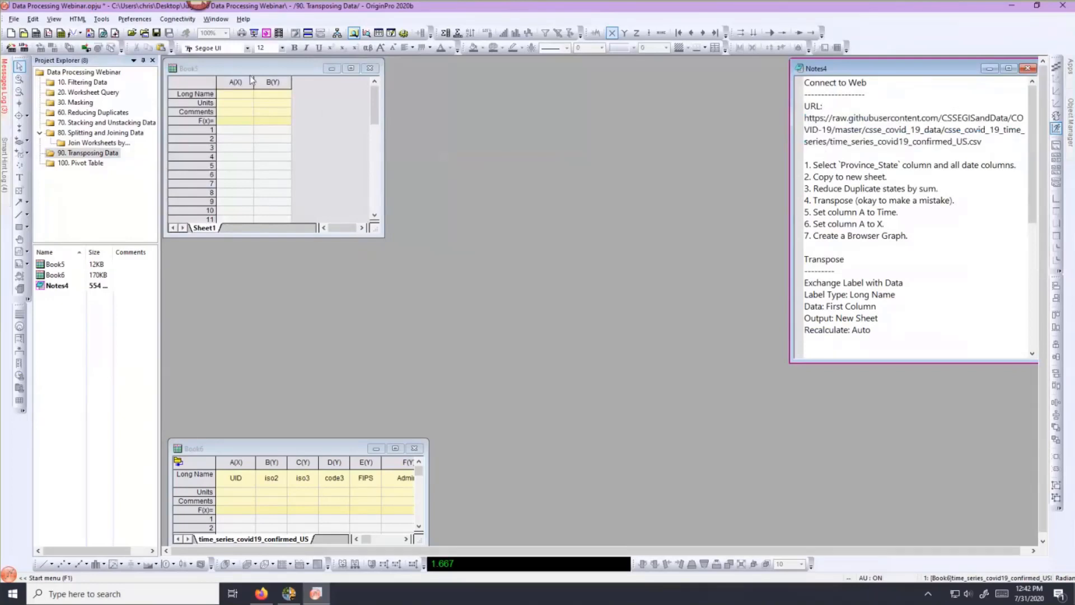
# - Connect Book5 to the copied web URL and import time_series_covid19_confirmed_US.csv with the default CSV import options
pyautogui.click(246, 69)
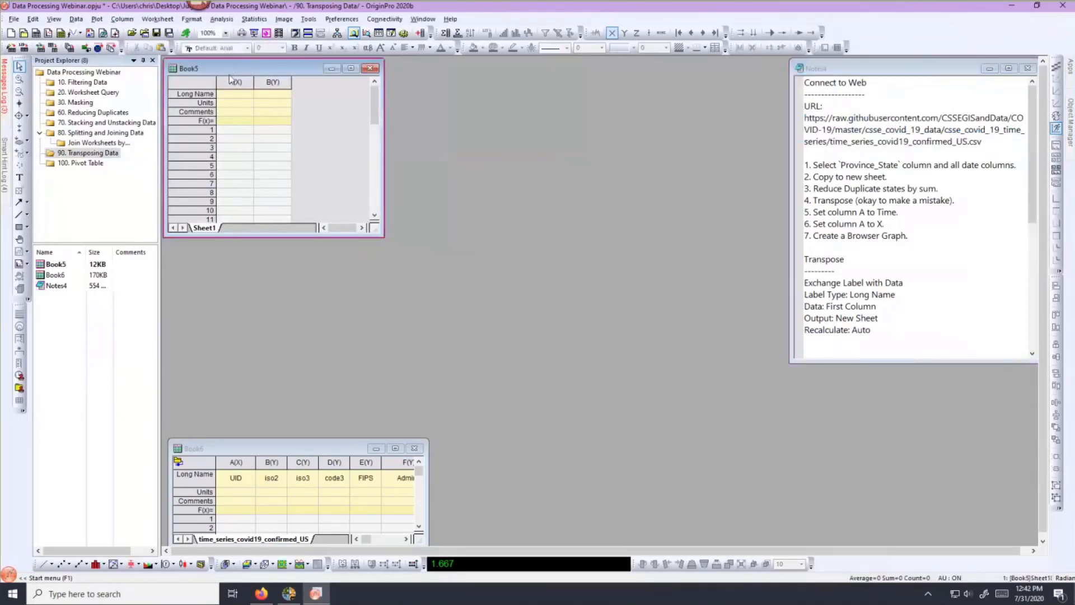
pyautogui.click(77, 20)
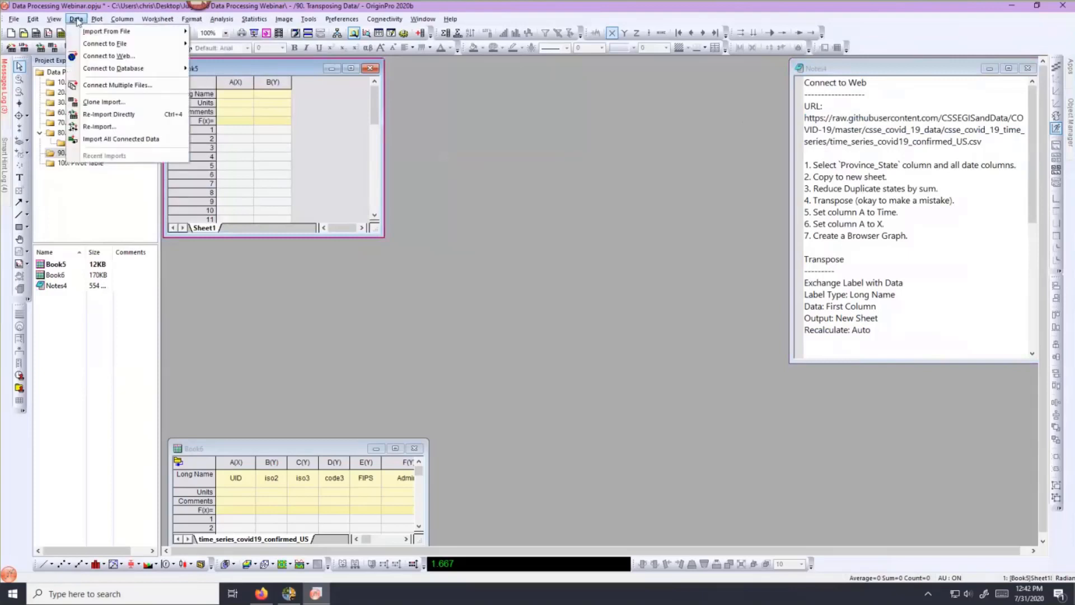
pyautogui.click(85, 57)
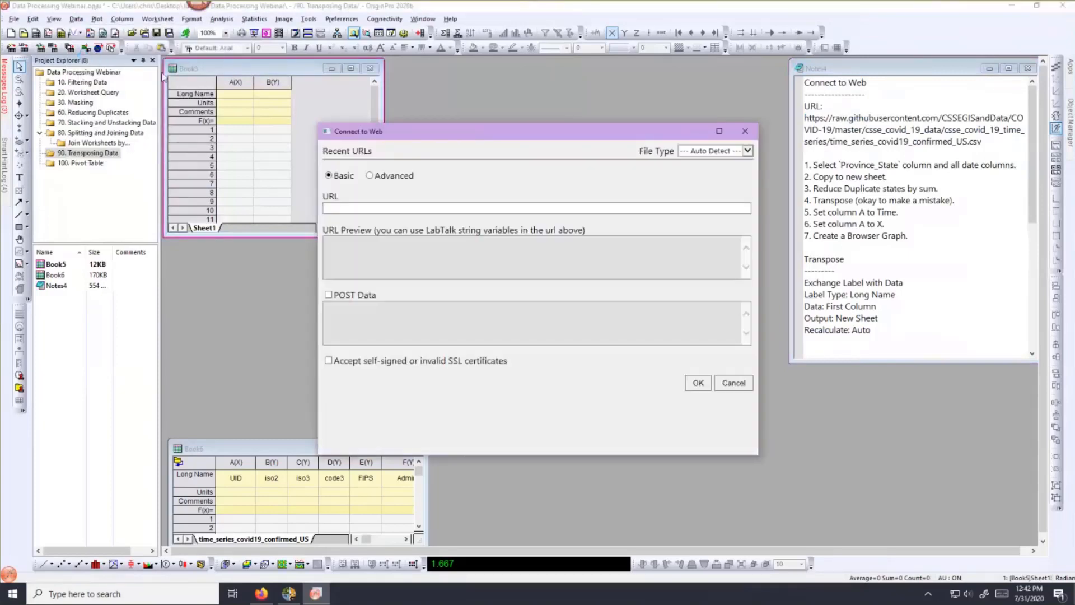
pyautogui.hotkey('ctrl', 'v')
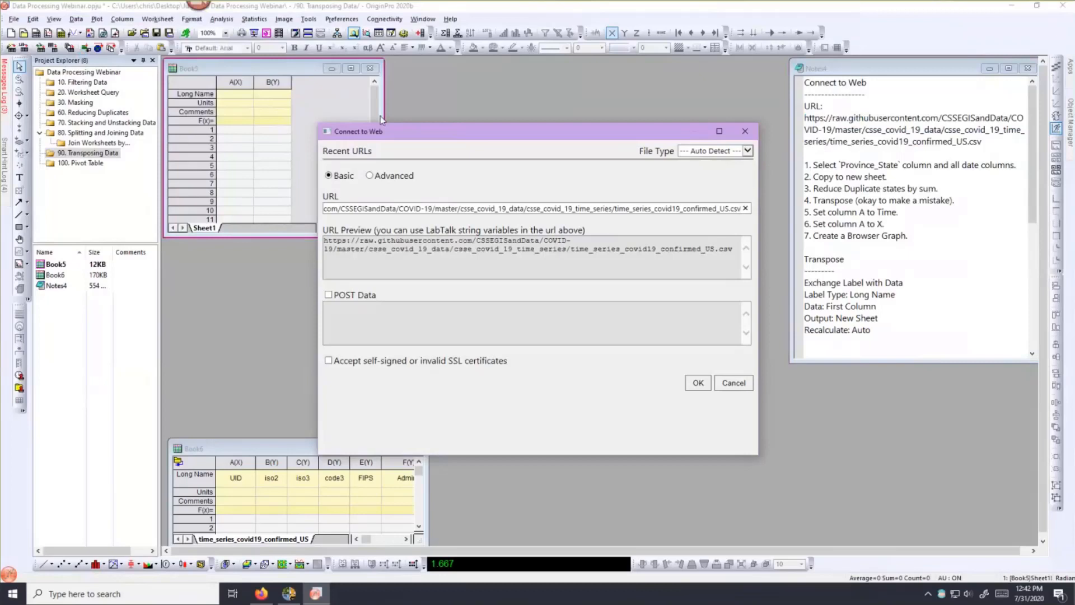
pyautogui.click(699, 383)
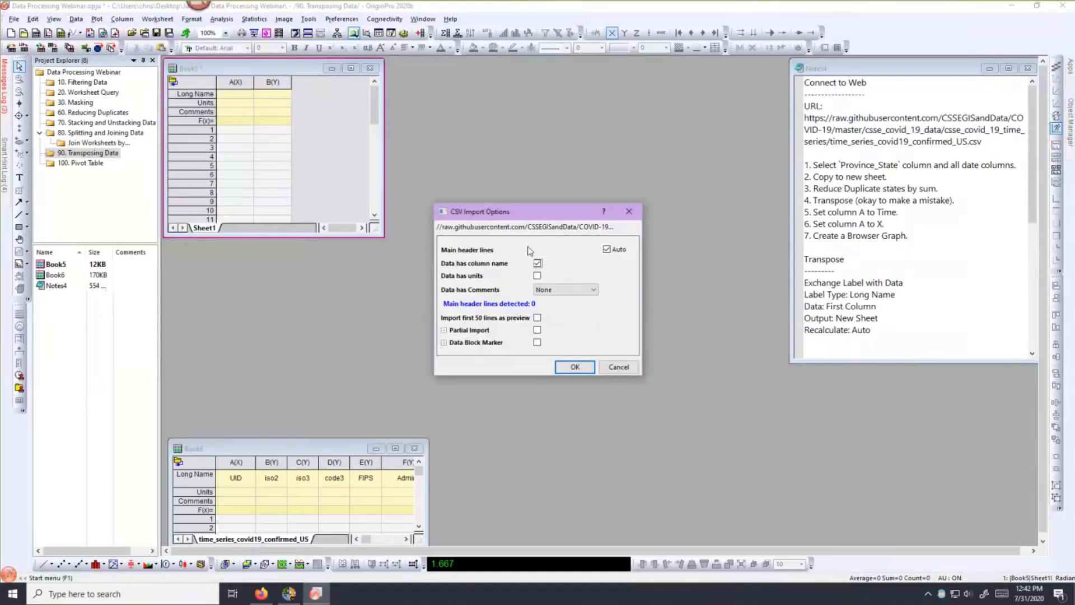
pyautogui.click(565, 368)
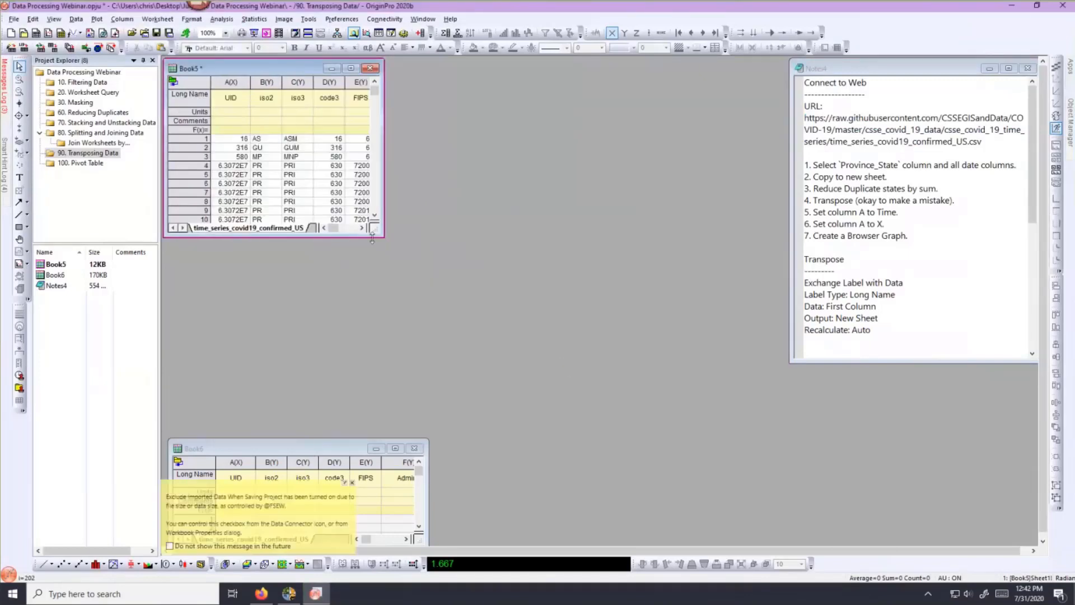
# - Enlarge the Book5 window and widen the Province_State column to fit its contents
pyautogui.moveTo(379, 234); pyautogui.dragTo(690, 411)
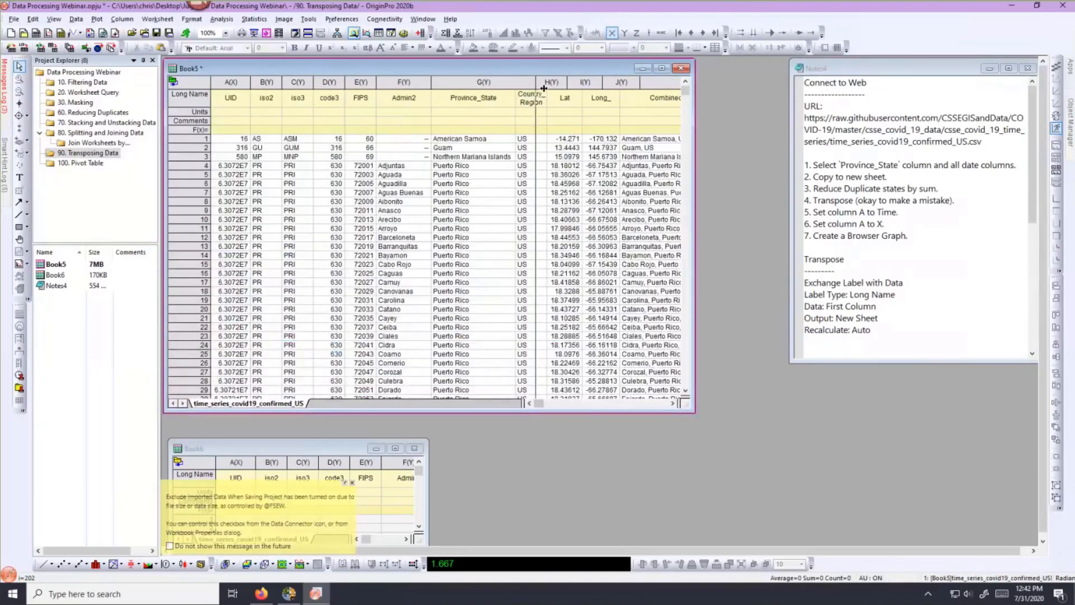
pyautogui.doubleClick(516, 84)
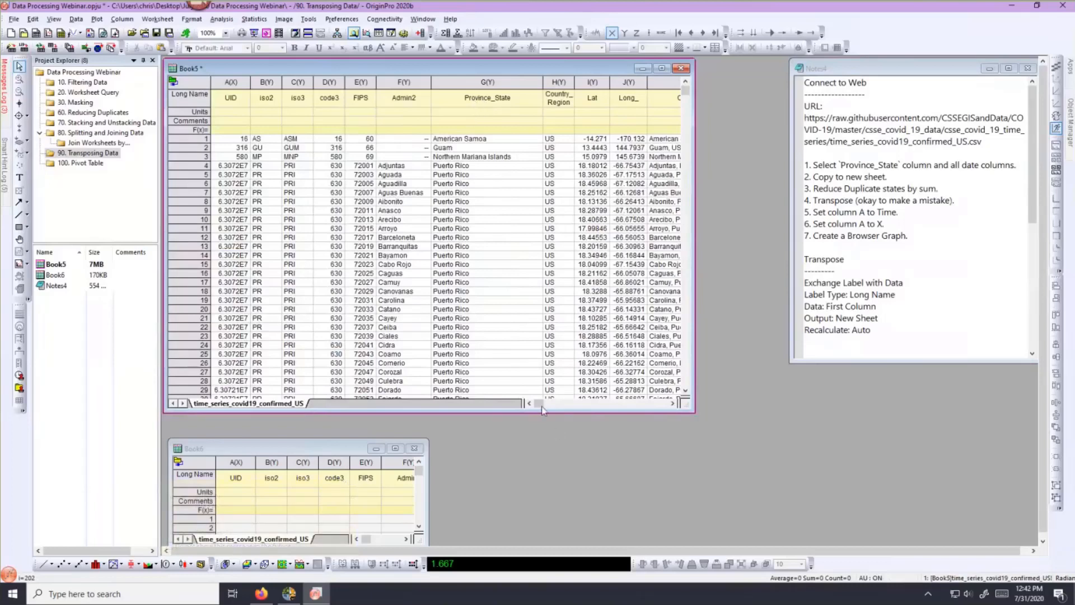
pyautogui.moveTo(539, 404); pyautogui.dragTo(577, 403)
# - Copy the Province_State column and all date columns from 1/22/20 to 7/30/20 into a new workbook with Copy Columns to
pyautogui.click(479, 81)
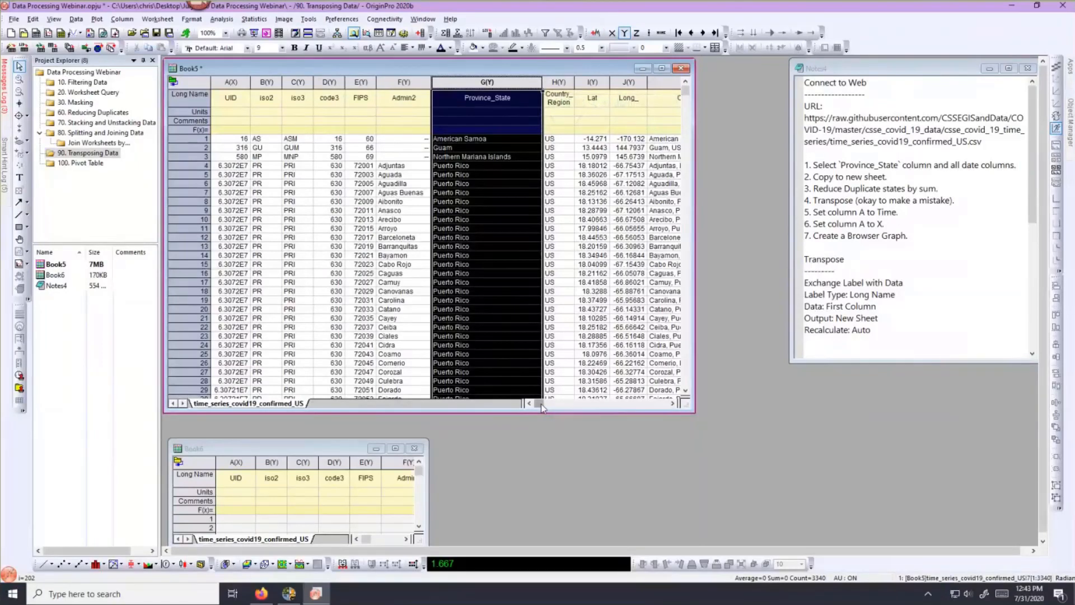
pyautogui.moveTo(541, 405); pyautogui.dragTo(545, 408)
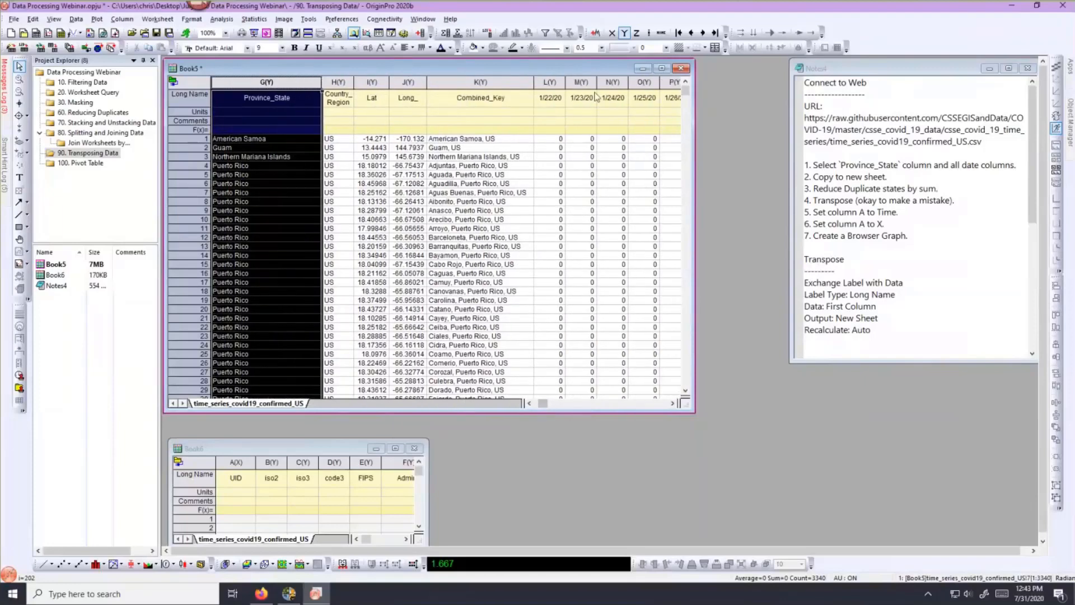
pyautogui.keyDown('ctrl'); pyautogui.click(551, 81); pyautogui.keyUp('ctrl')
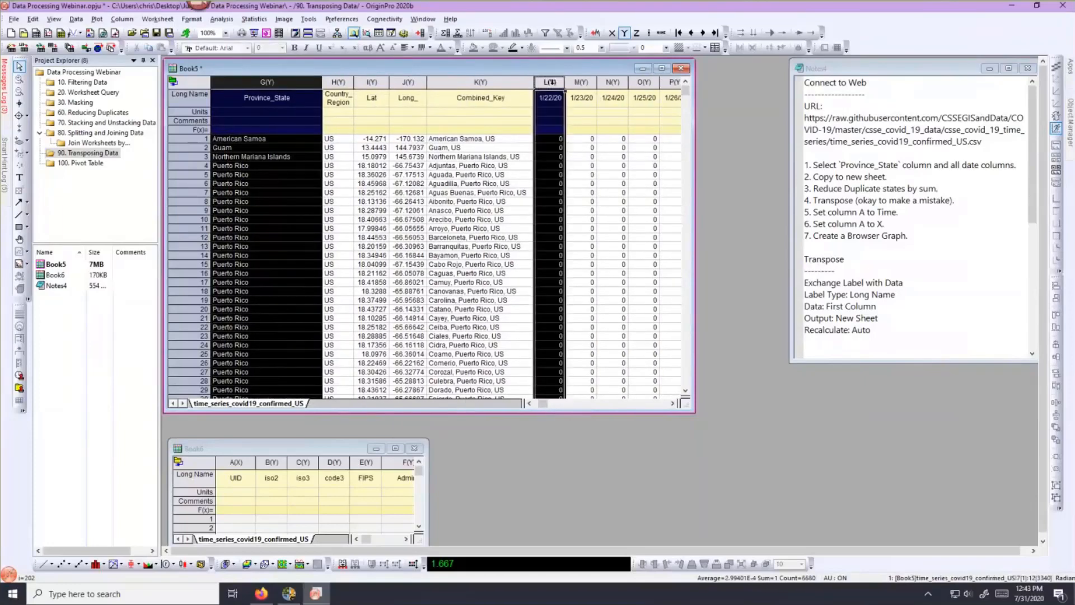
pyautogui.moveTo(551, 82); pyautogui.dragTo(772, 80)
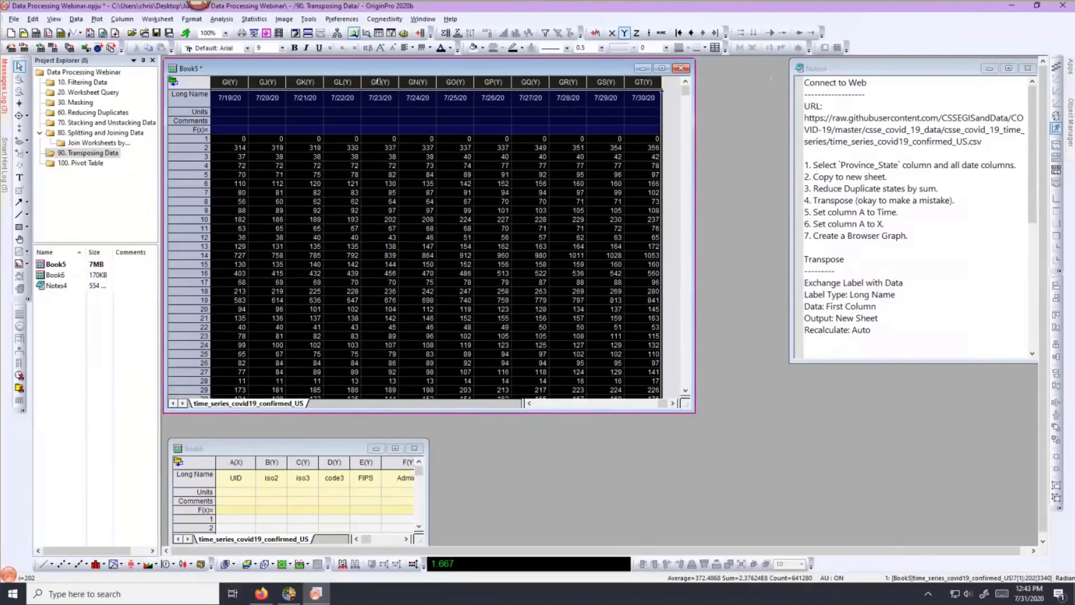
pyautogui.rightClick(633, 80)
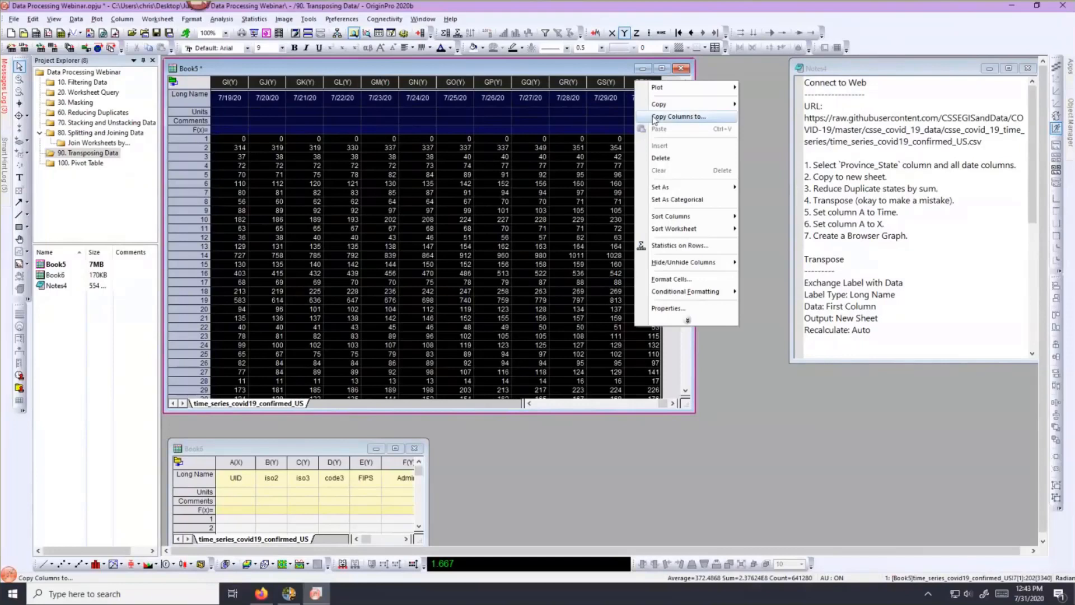
pyautogui.click(651, 116)
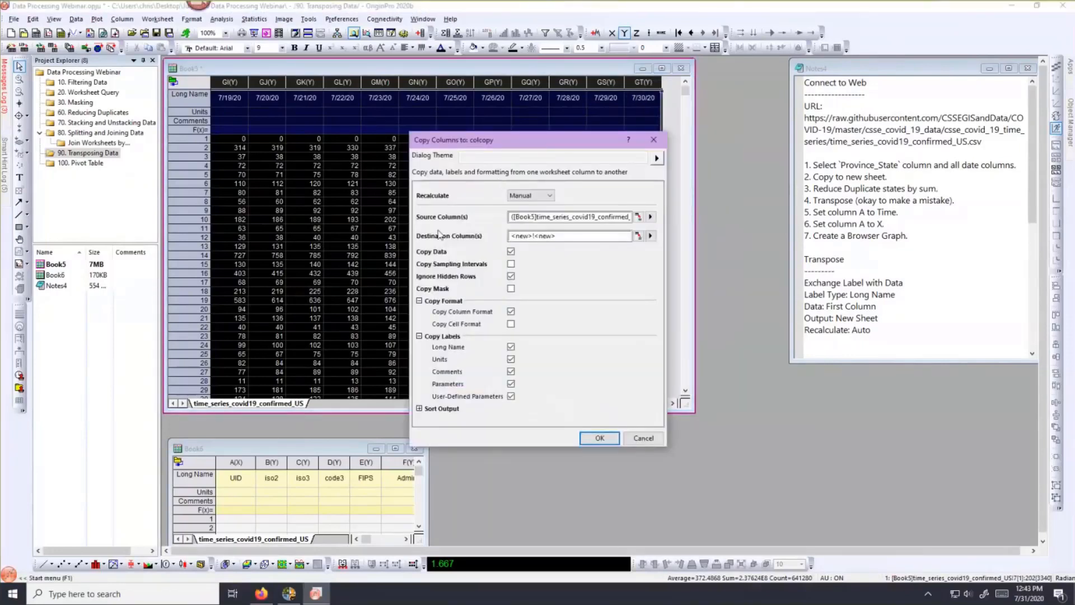
pyautogui.click(650, 236)
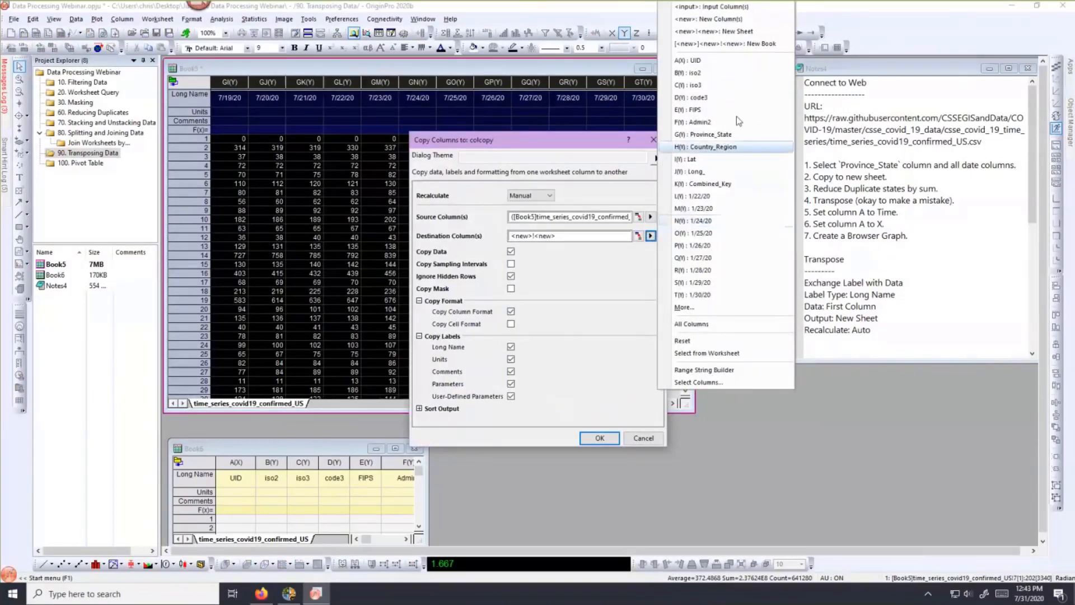
pyautogui.click(722, 45)
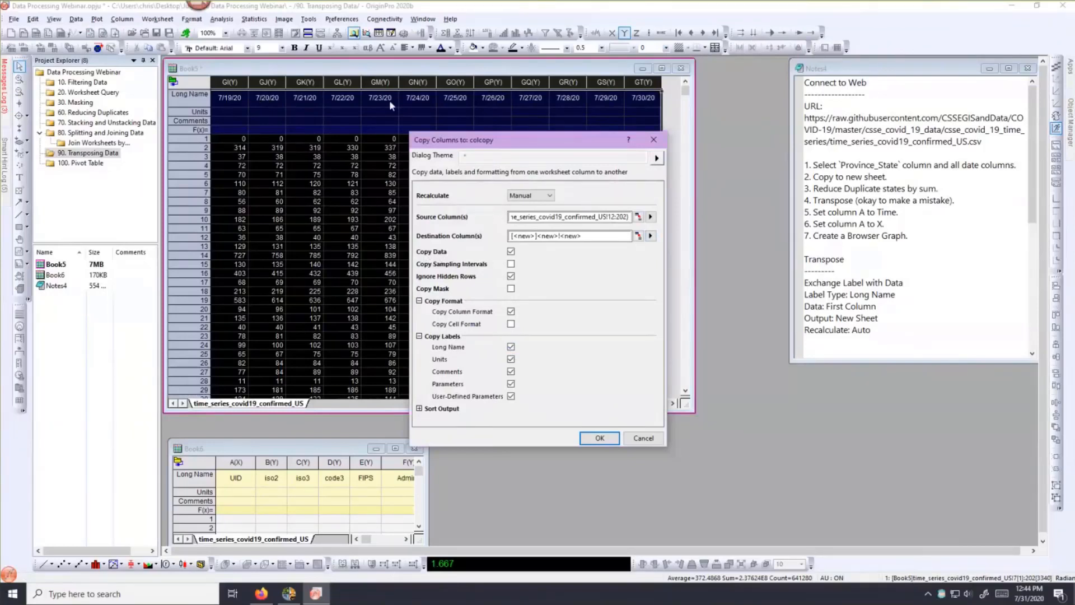
pyautogui.click(420, 409)
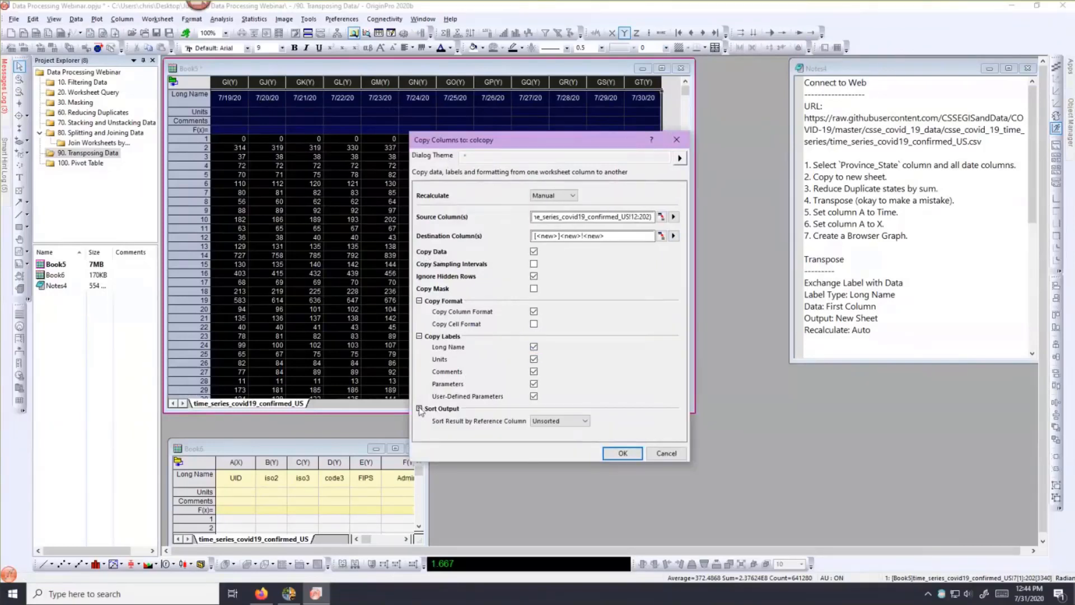
pyautogui.click(419, 409)
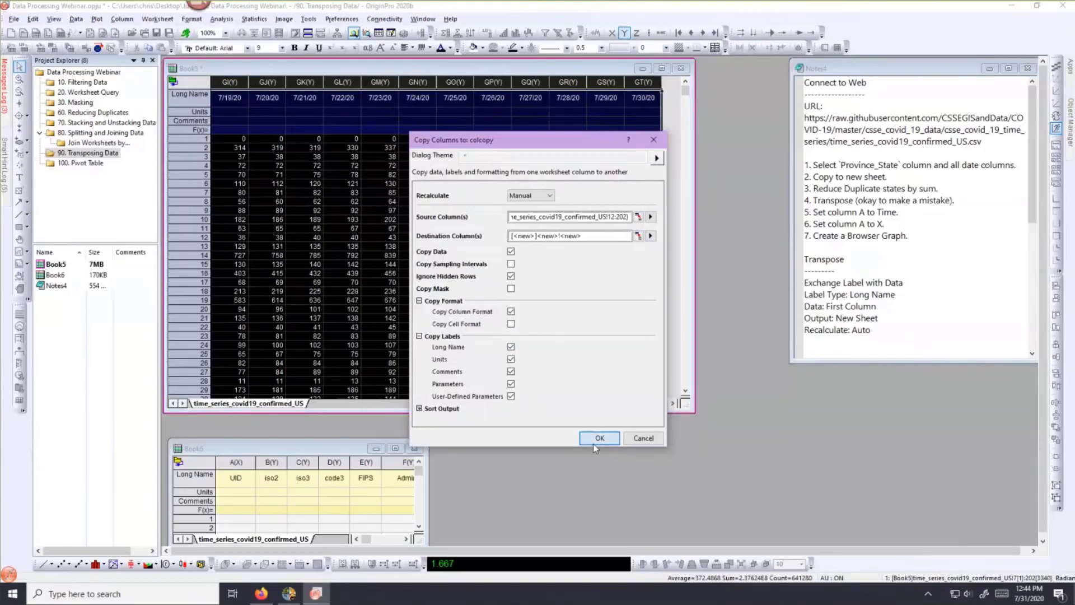
pyautogui.click(593, 443)
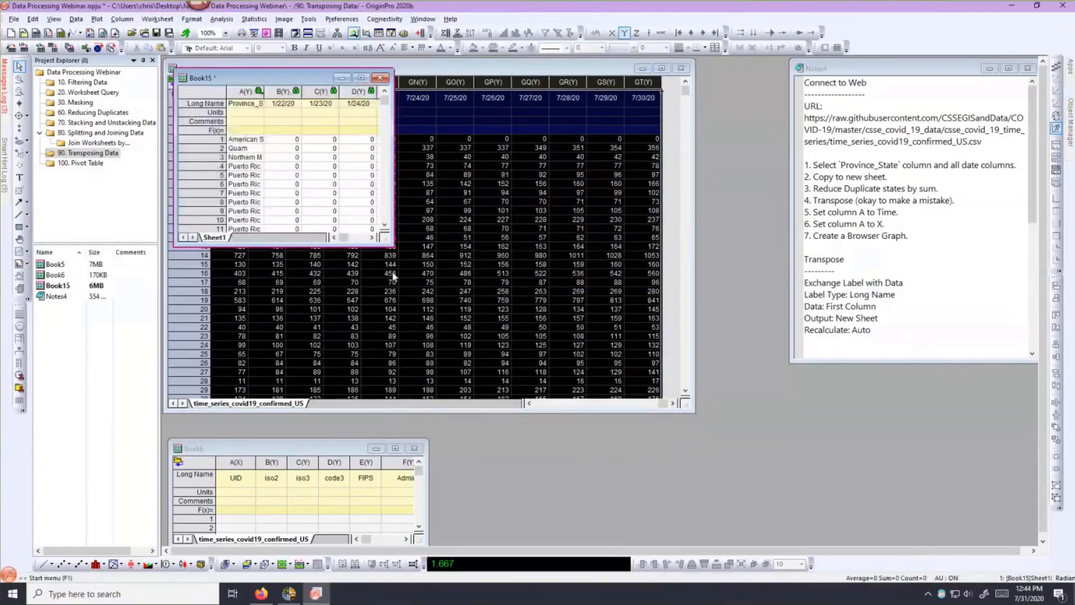
# - Enlarge the new workbook's window and widen its Province_State column so the state names are readable
pyautogui.moveTo(563, 344); pyautogui.dragTo(733, 436)
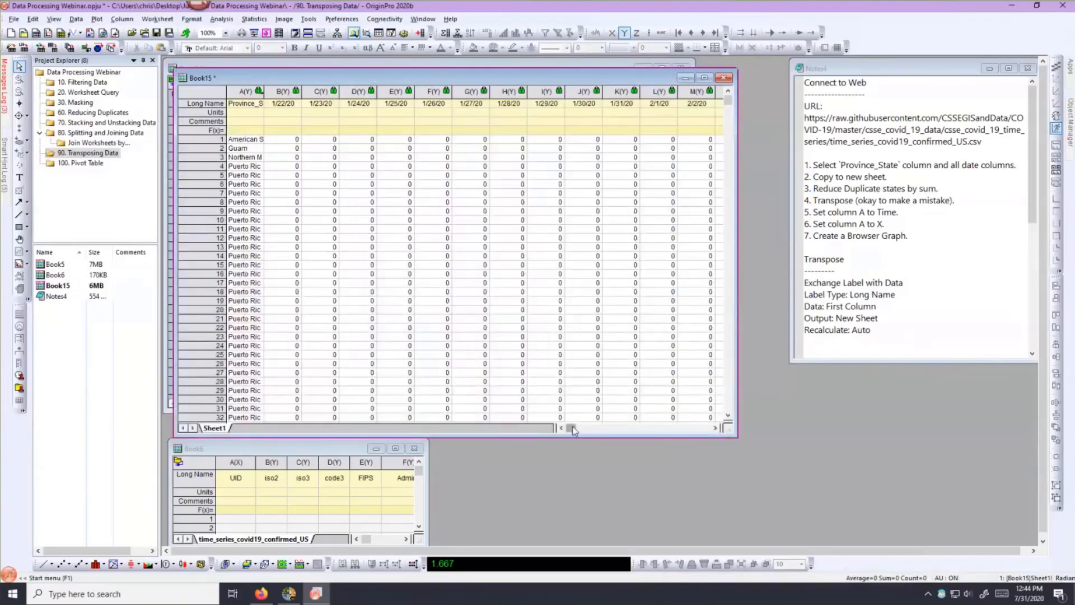
pyautogui.click(645, 66)
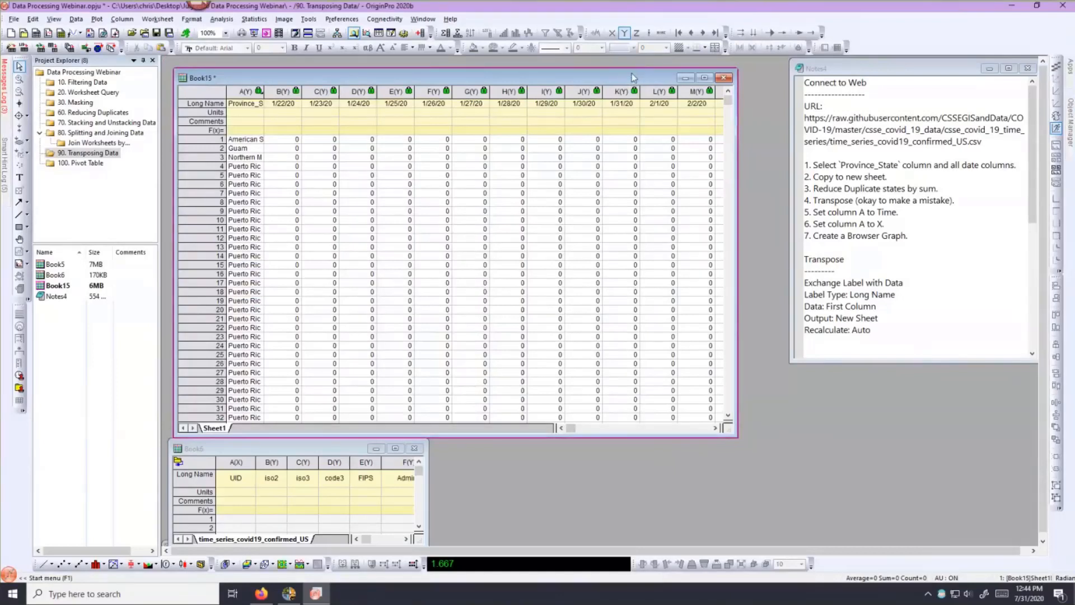
pyautogui.moveTo(634, 73); pyautogui.dragTo(634, 69)
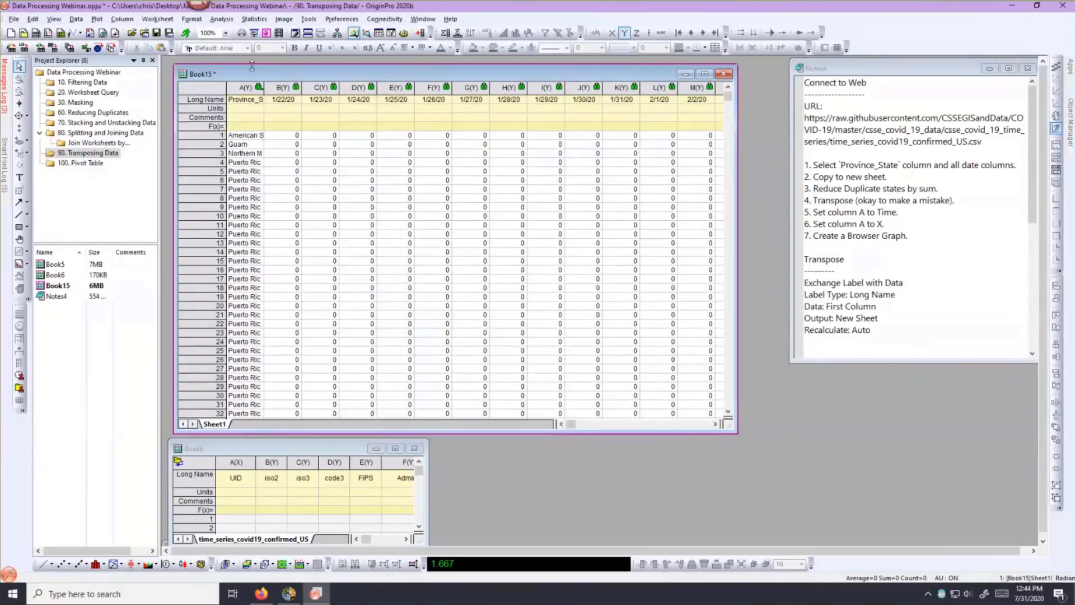
pyautogui.moveTo(263, 88); pyautogui.dragTo(291, 88)
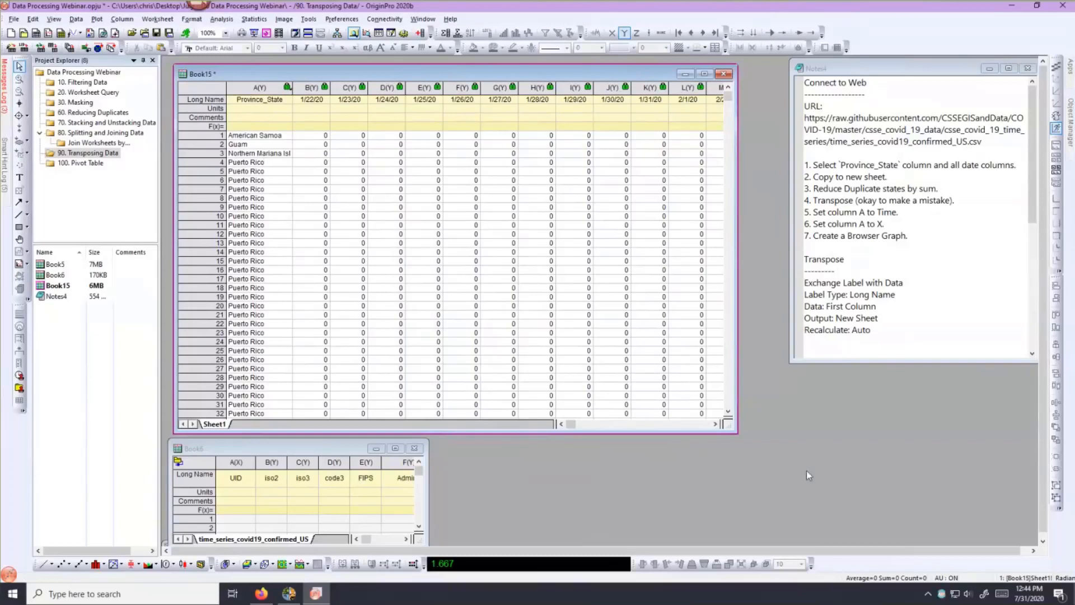
pyautogui.moveTo(737, 433); pyautogui.dragTo(747, 442)
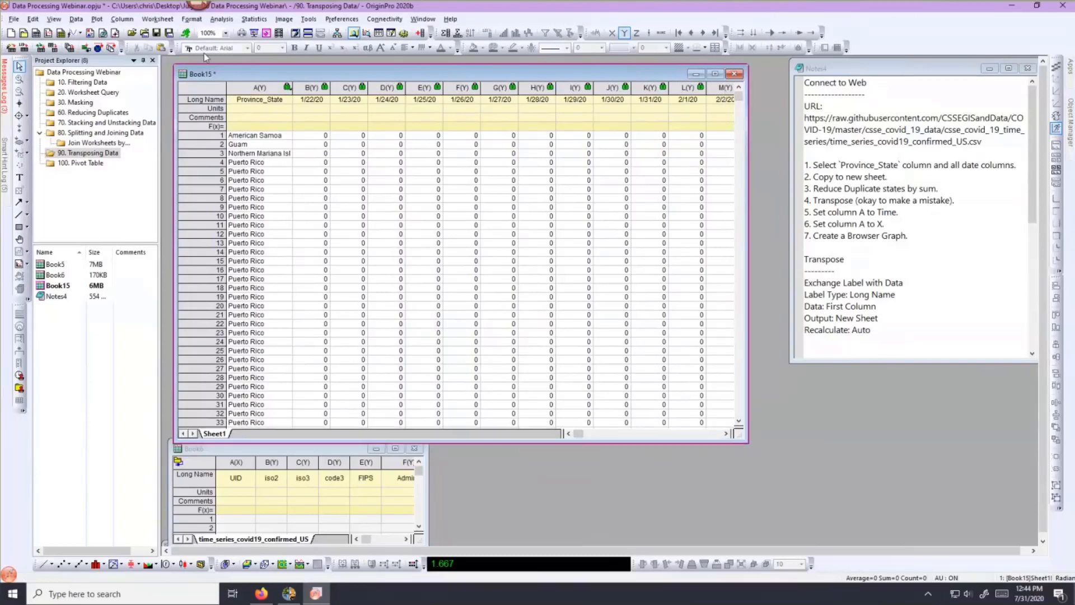
# - Try to combine the duplicate Province_State rows by Sum within the input worksheet, without recalculation
pyautogui.click(151, 21)
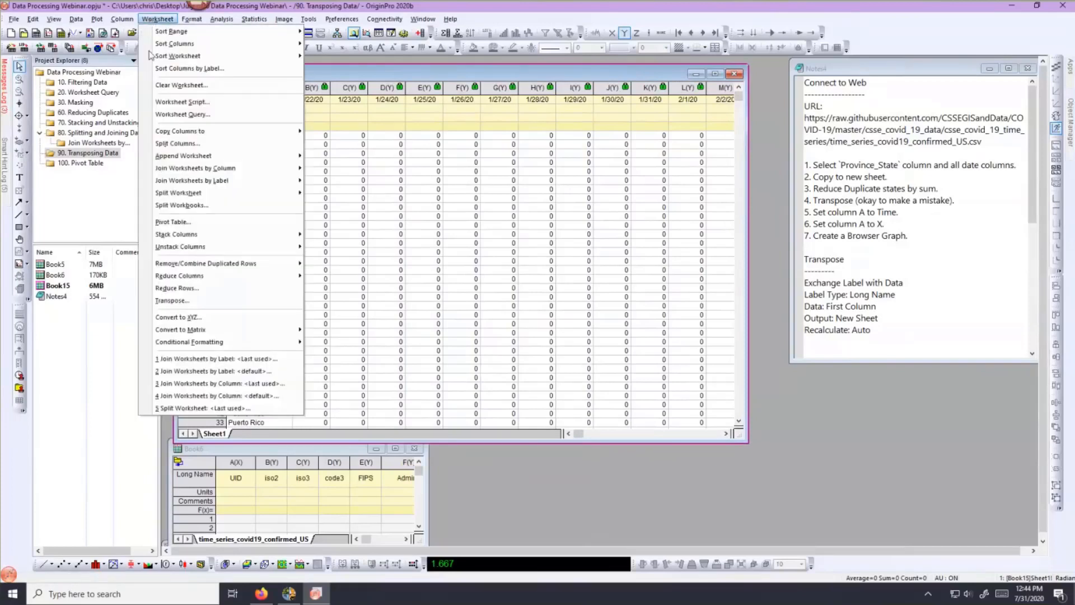
pyautogui.moveTo(179, 263)
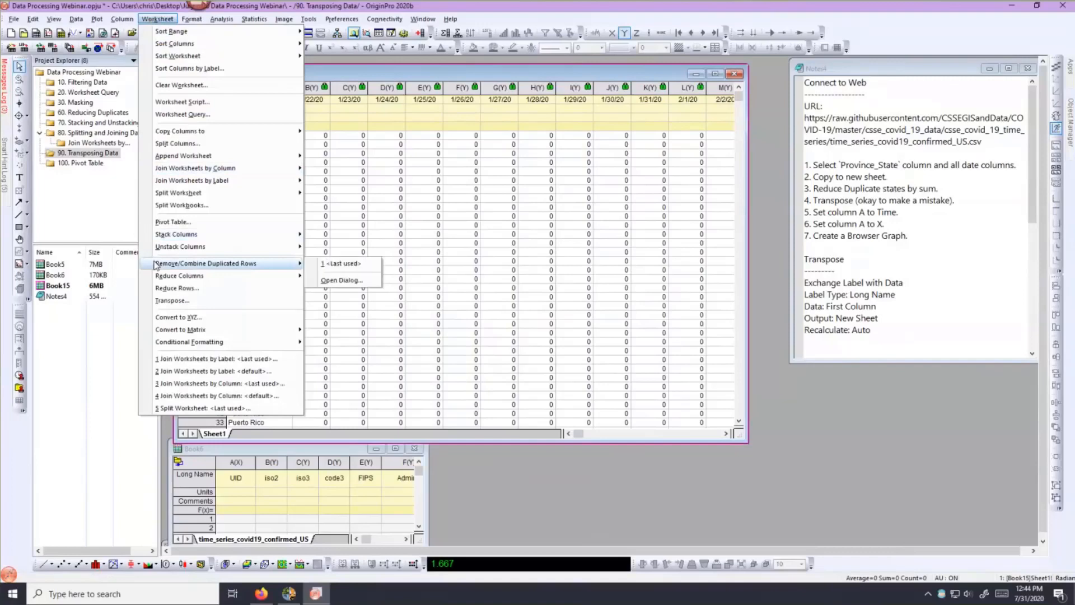
pyautogui.click(327, 280)
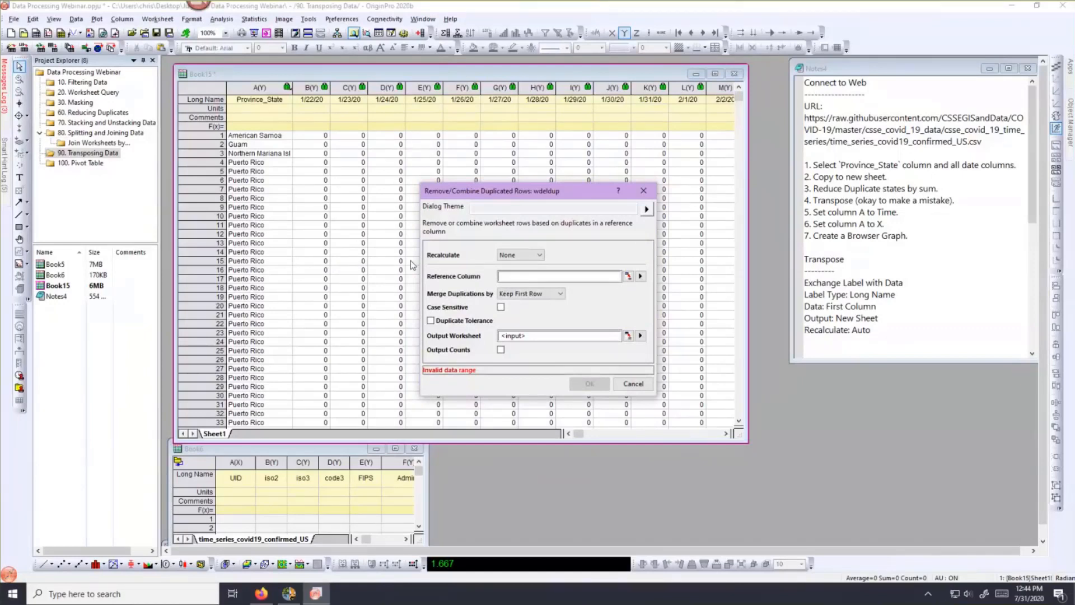
pyautogui.click(640, 276)
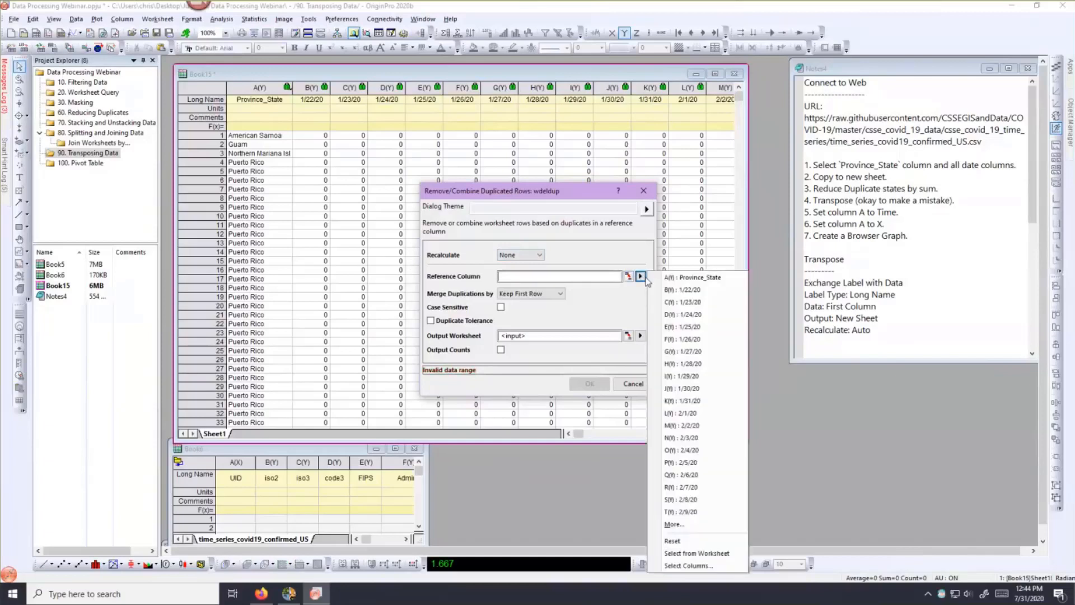
pyautogui.click(669, 278)
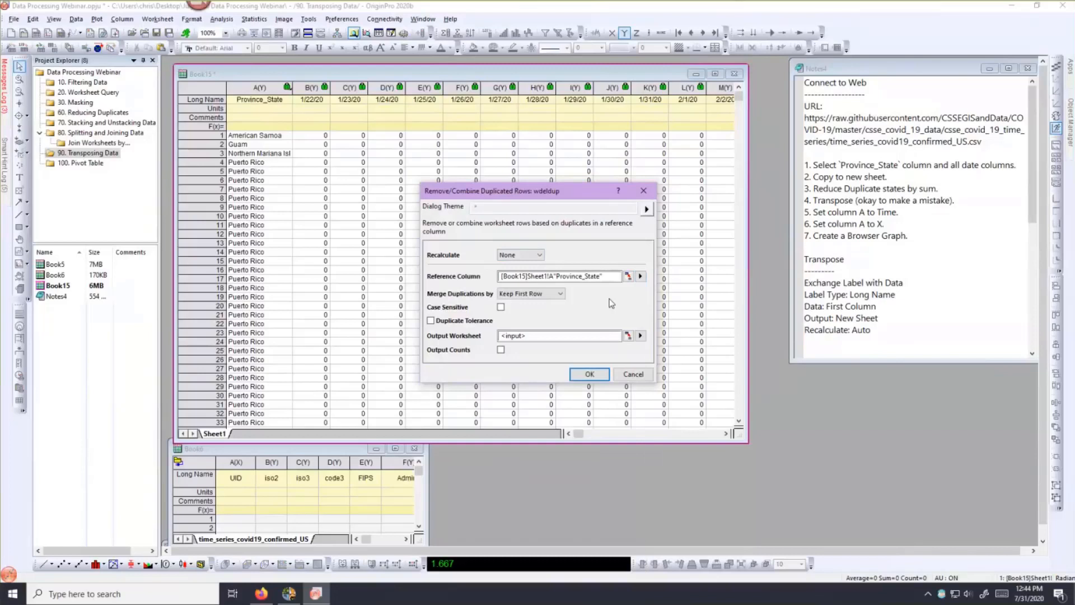
pyautogui.click(546, 297)
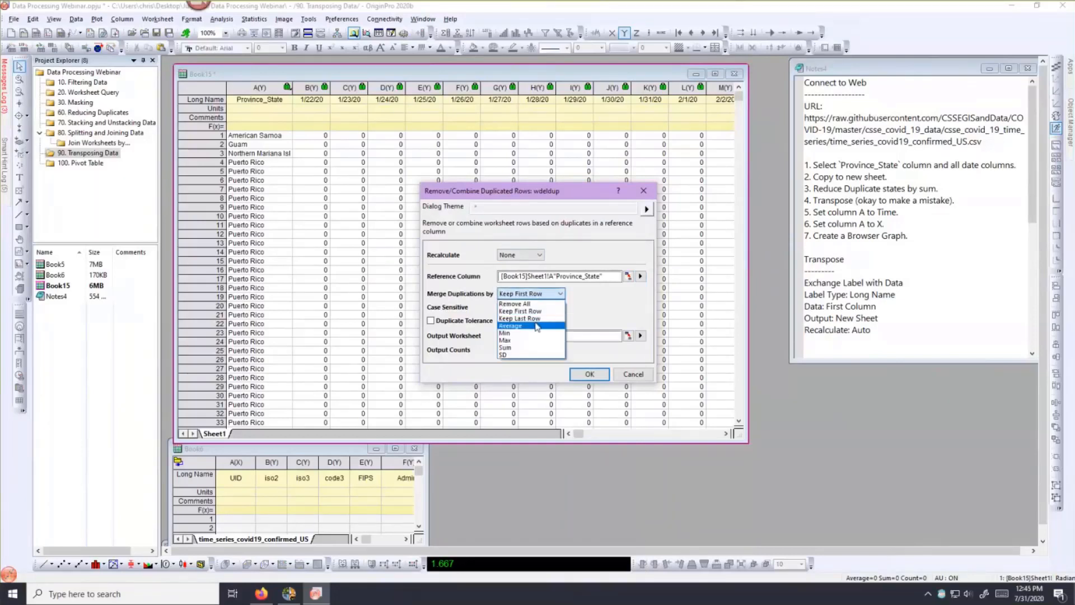
pyautogui.click(528, 349)
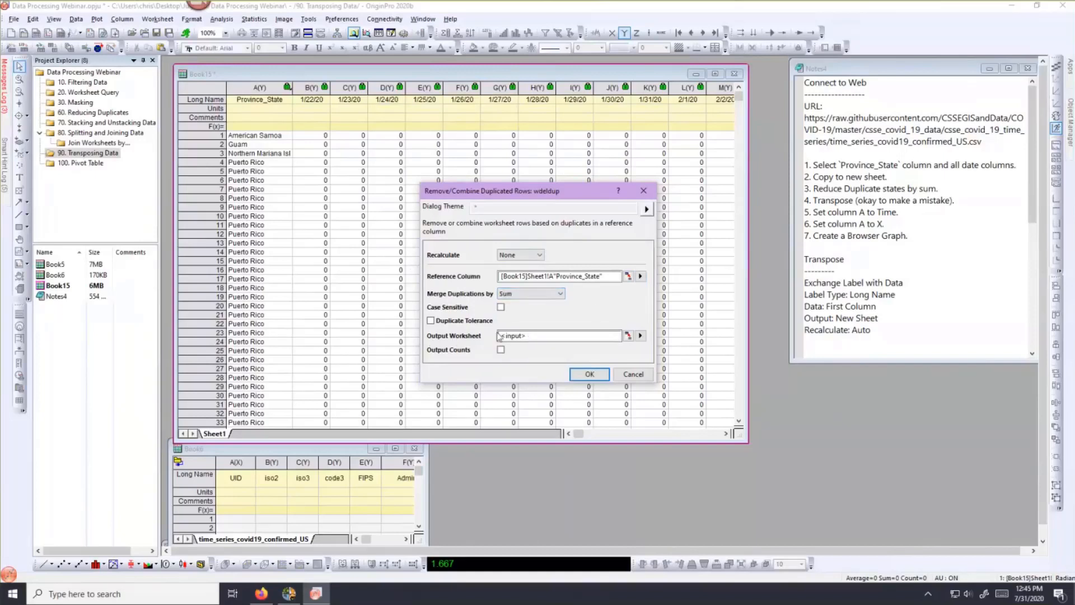
pyautogui.click(590, 375)
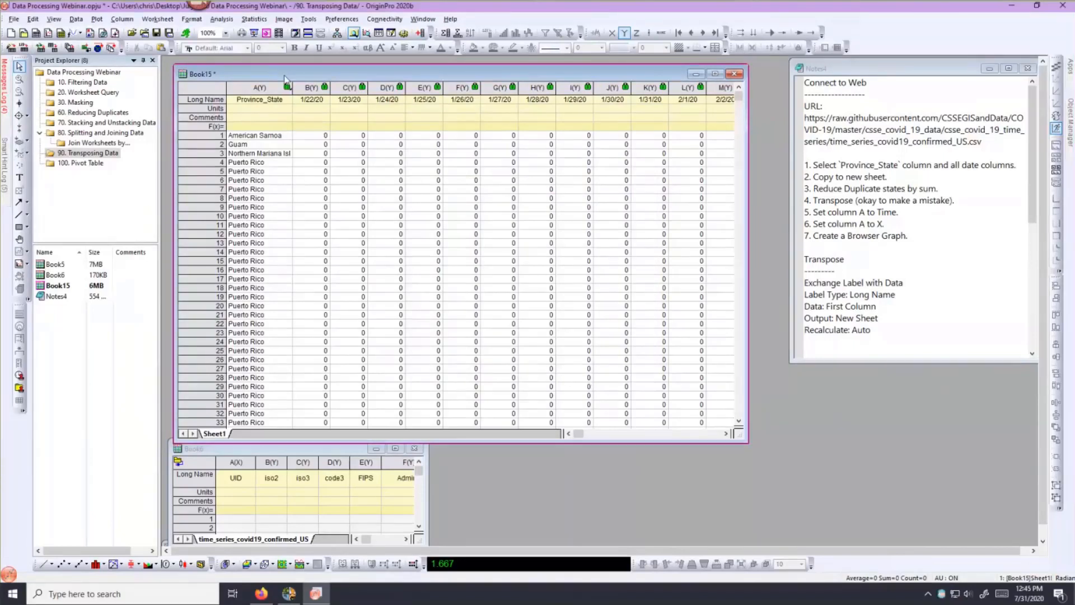
pyautogui.moveTo(284, 78); pyautogui.dragTo(290, 82)
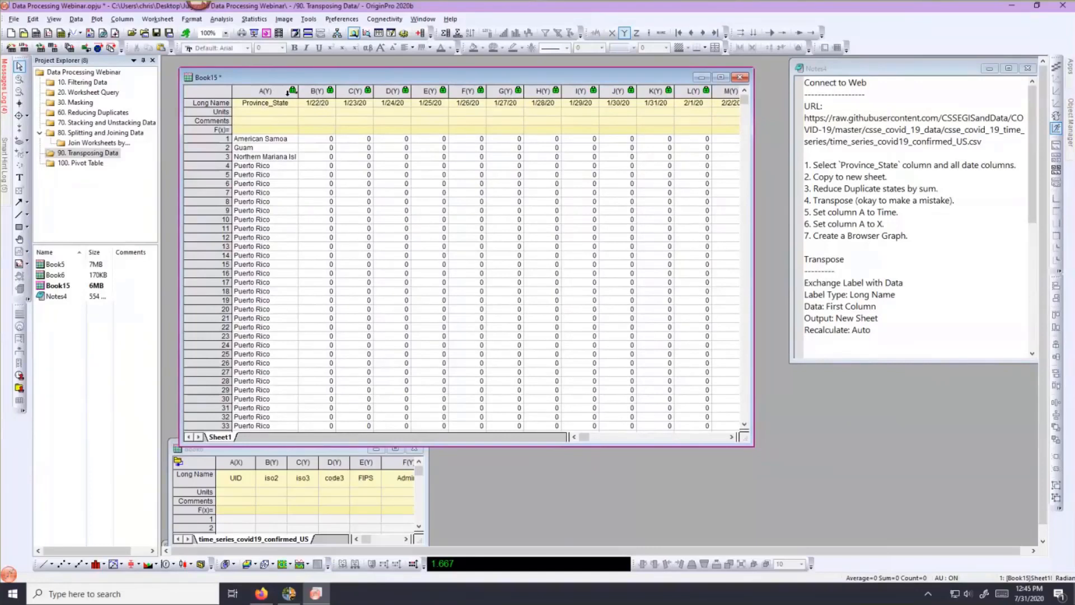
# - Set up Remove/Combine Duplicated Rows with Province_State as the reference column and duplicates merged by Sum
pyautogui.click(149, 19)
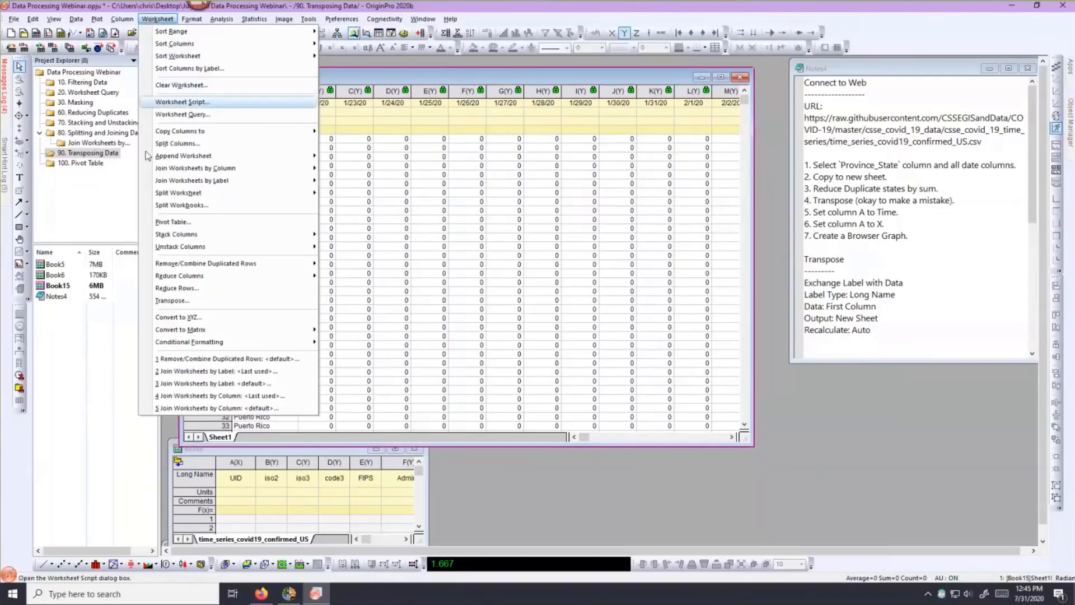
pyautogui.moveTo(166, 264)
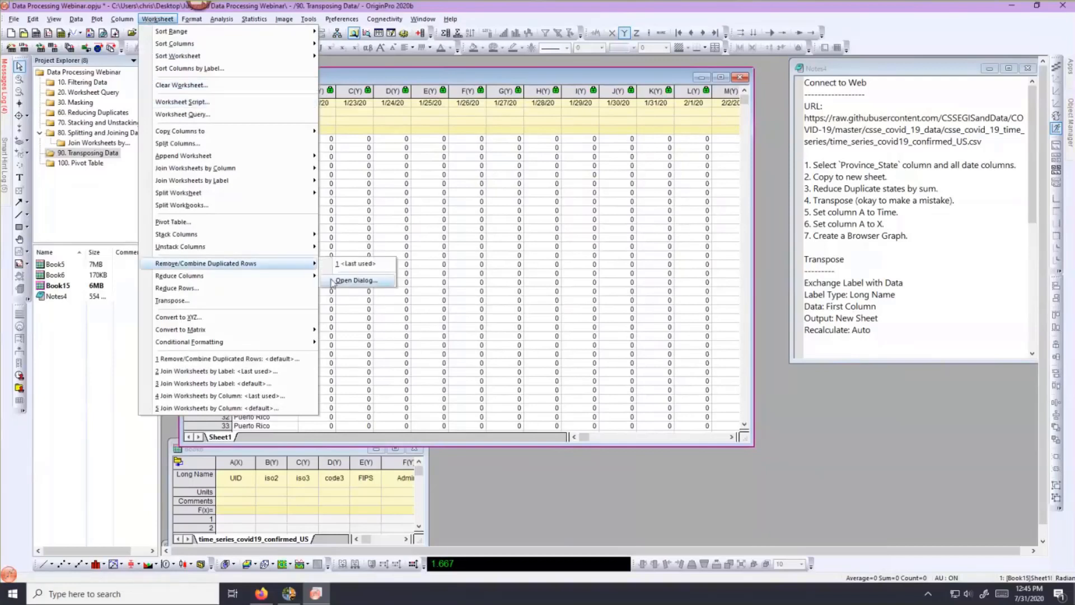
pyautogui.click(353, 280)
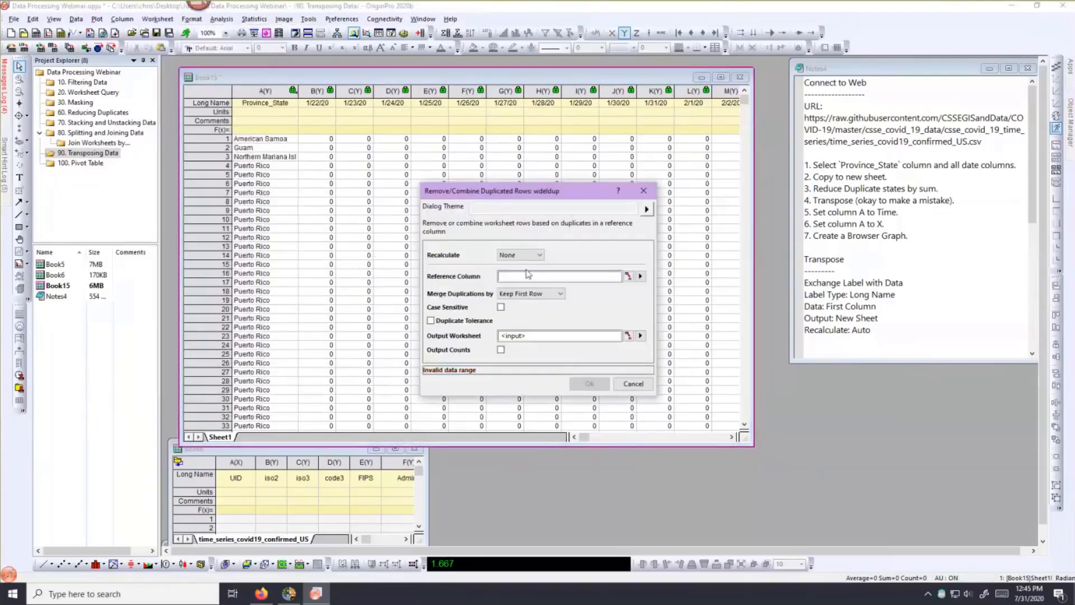
pyautogui.click(641, 276)
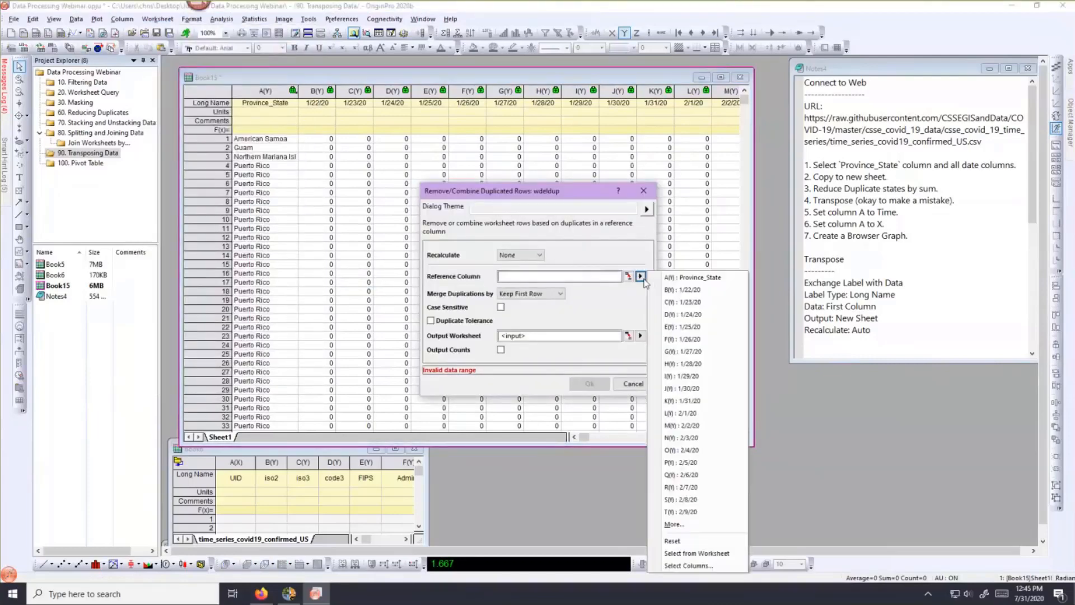
pyautogui.click(676, 277)
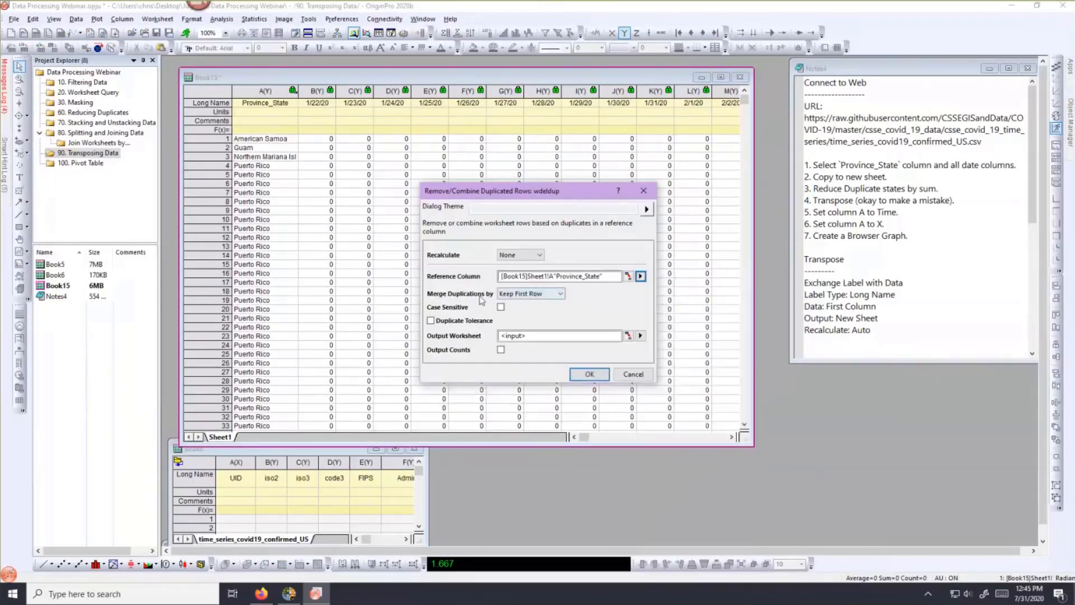
pyautogui.click(527, 295)
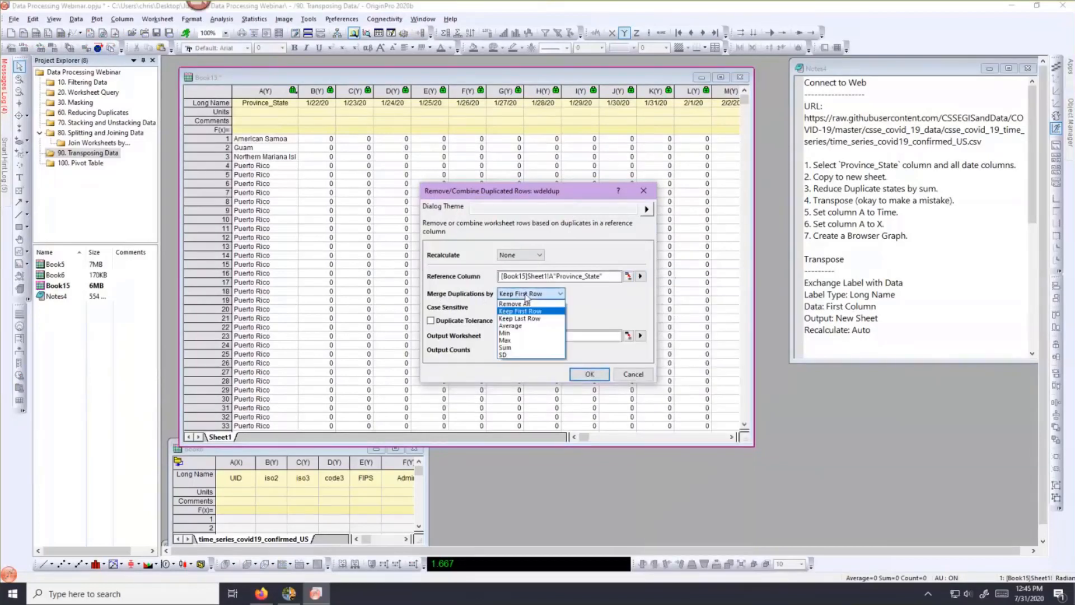
pyautogui.click(524, 353)
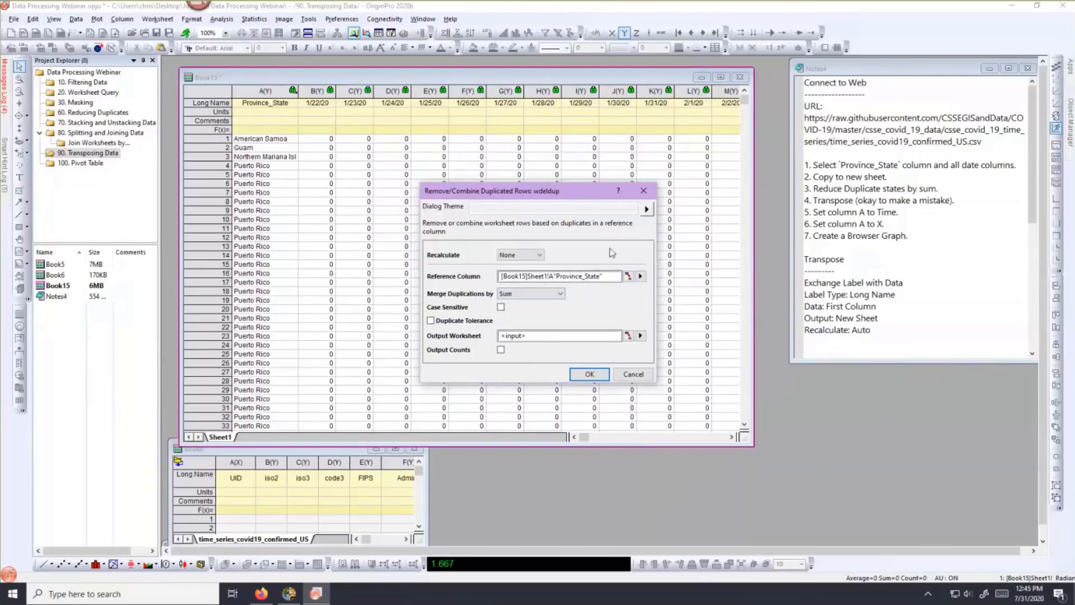
# - Output the combined rows to a new sheet with Auto recalculation, and widen its Province_State column to show the full state names
pyautogui.click(641, 335)
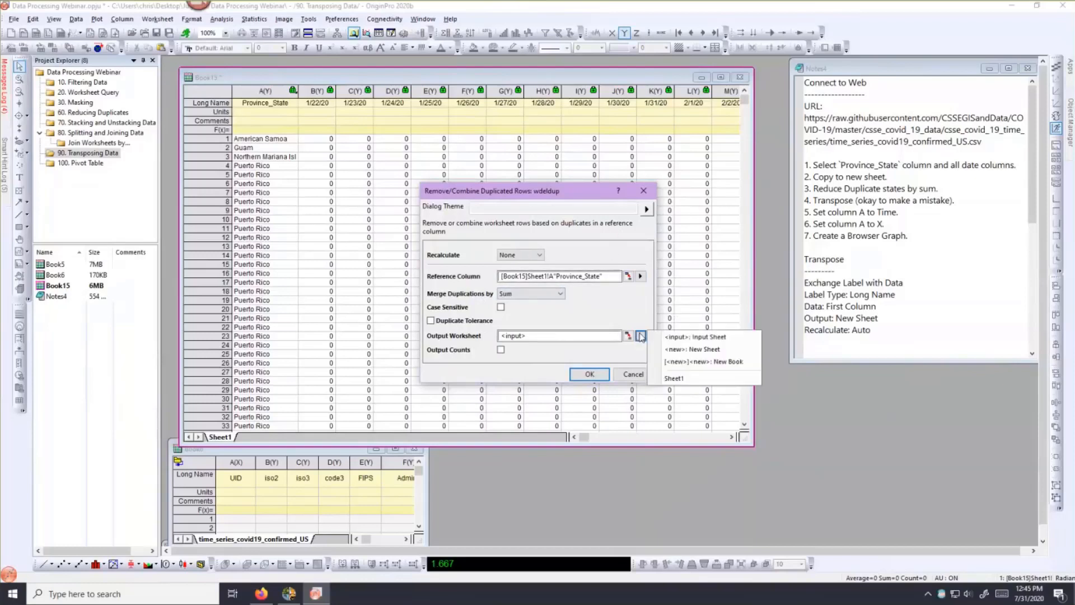
pyautogui.click(675, 350)
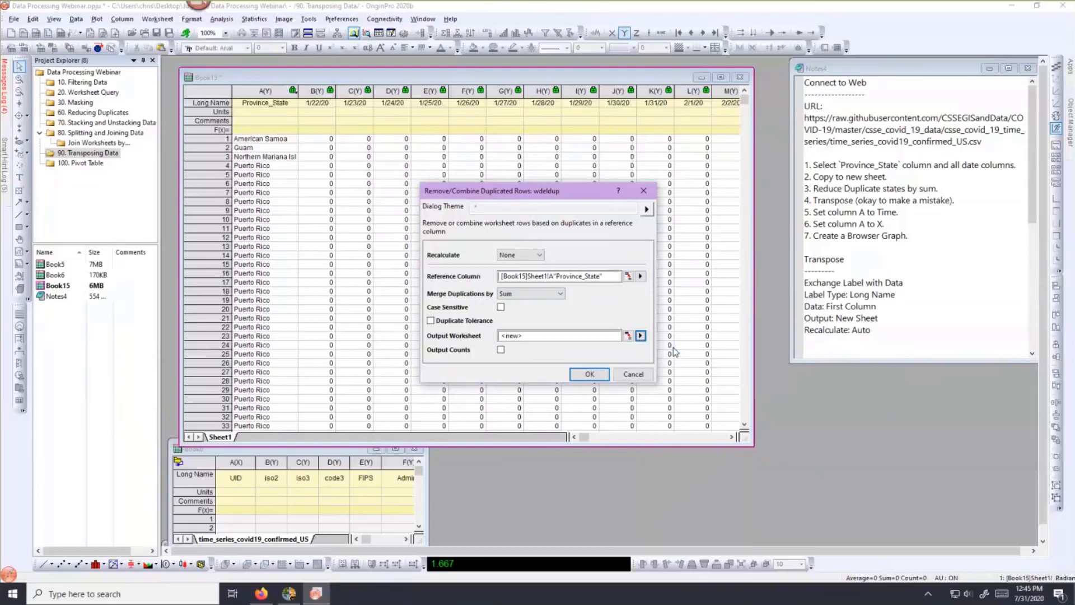
pyautogui.click(541, 255)
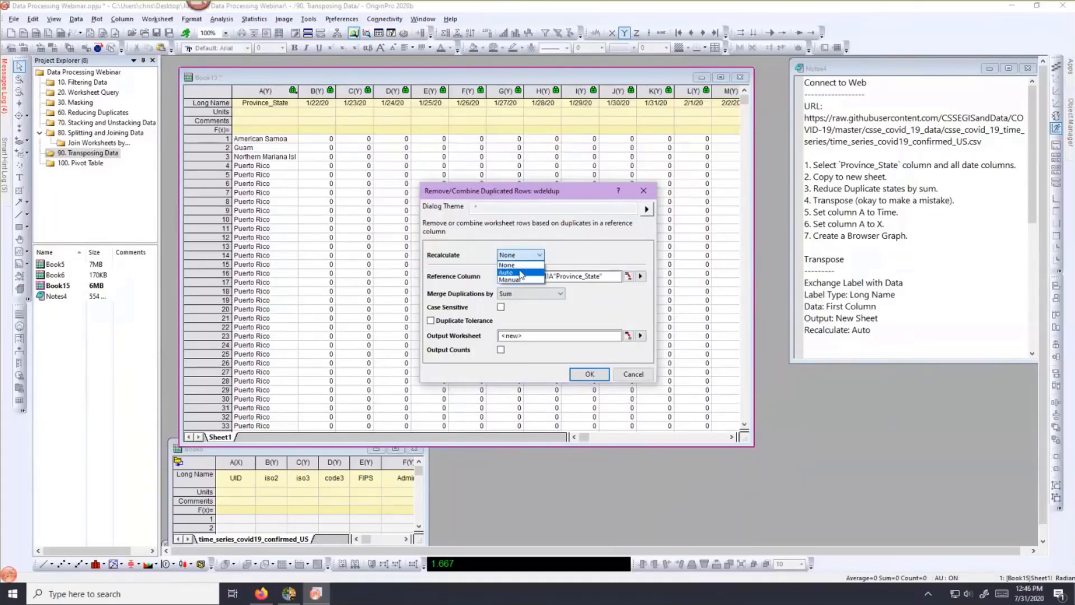
pyautogui.click(521, 273)
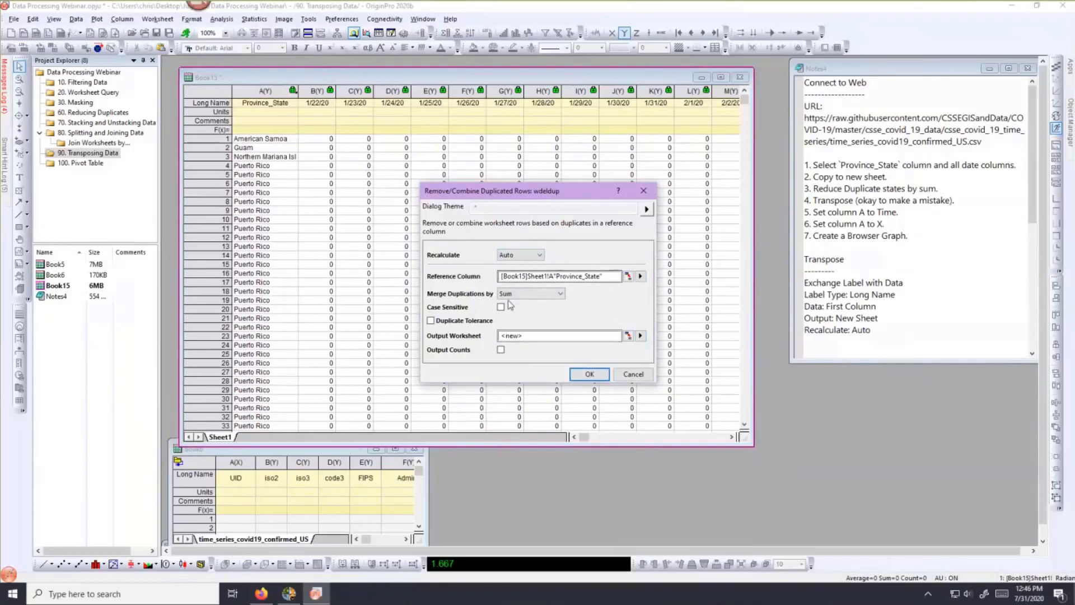
pyautogui.click(588, 373)
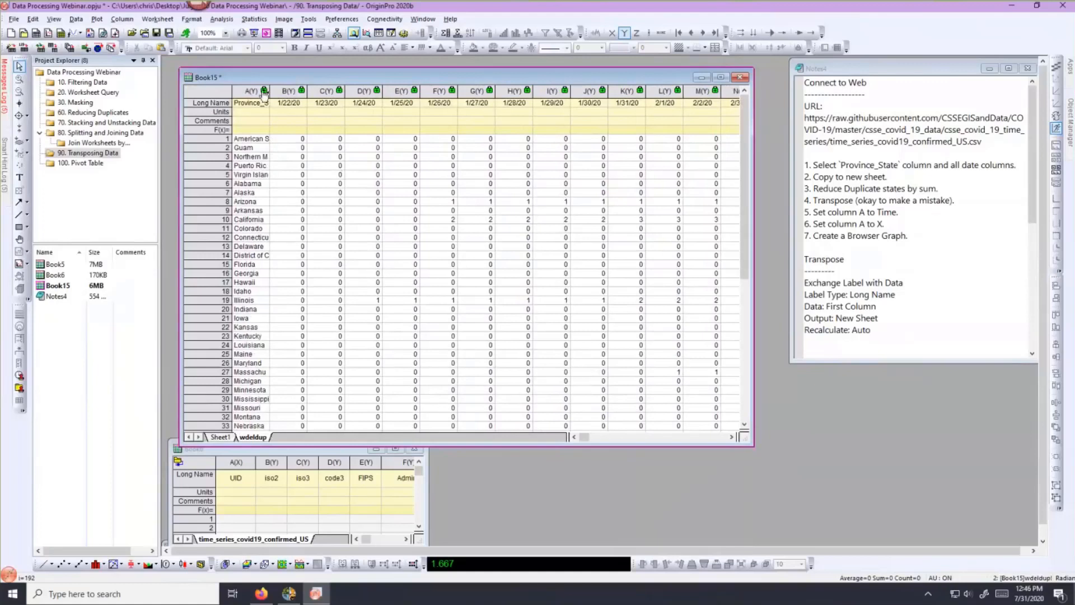
pyautogui.moveTo(269, 93); pyautogui.dragTo(297, 93)
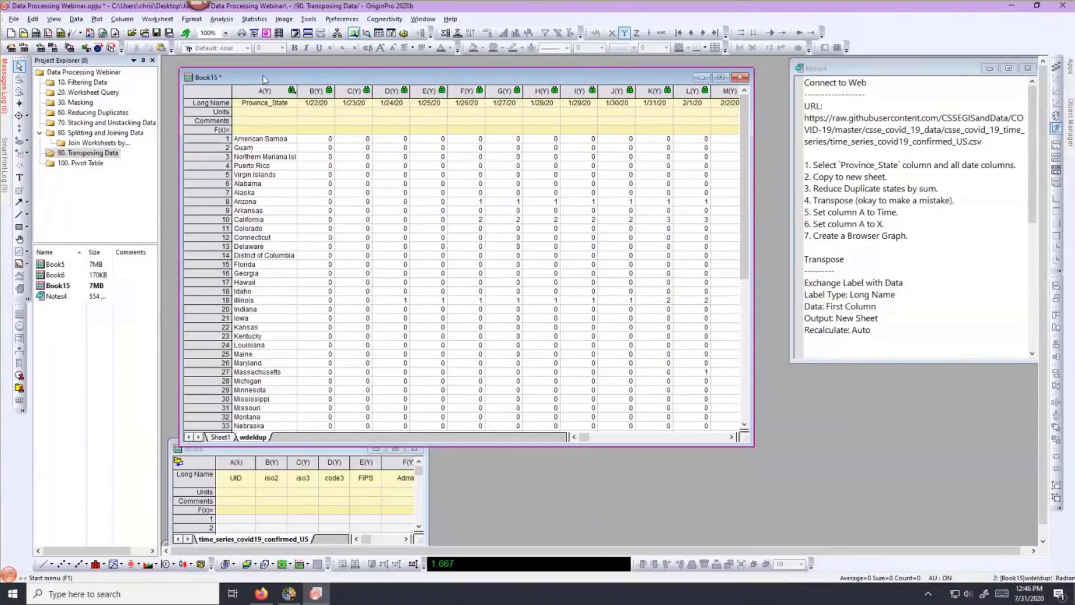
pyautogui.moveTo(265, 78); pyautogui.dragTo(263, 76)
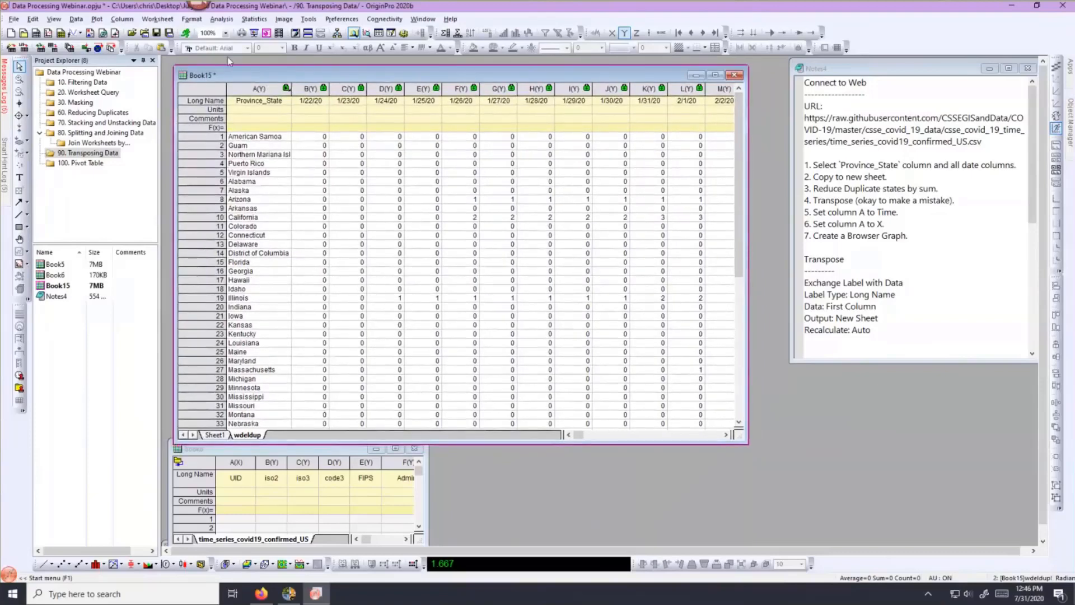
# - Set up Transpose for the combined-state sheet, exchanging labels with data, with Long Name as label type and First Column for the data
pyautogui.click(151, 20)
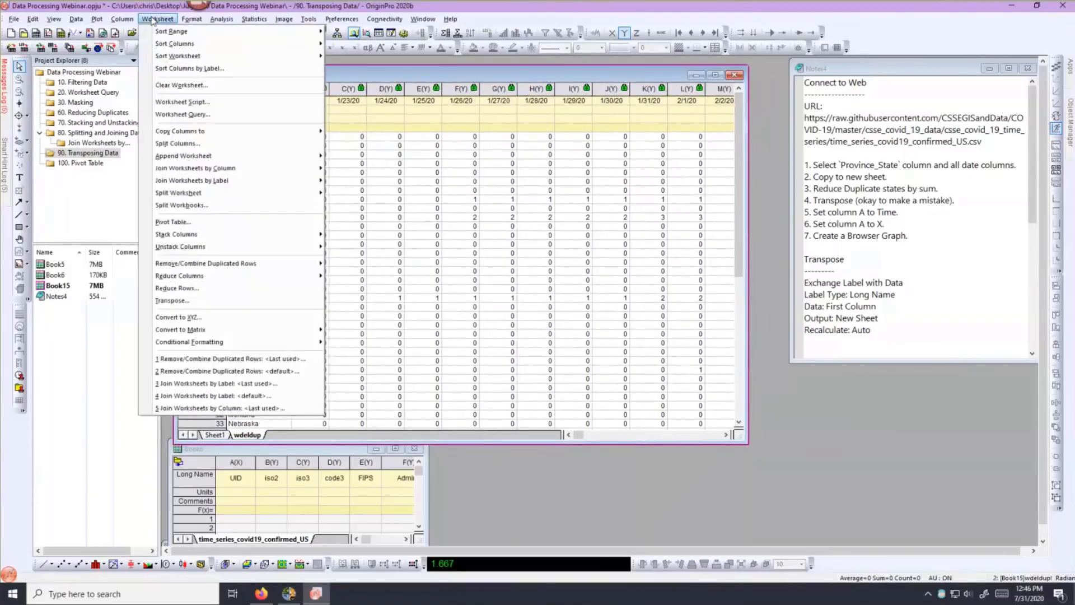
pyautogui.click(160, 298)
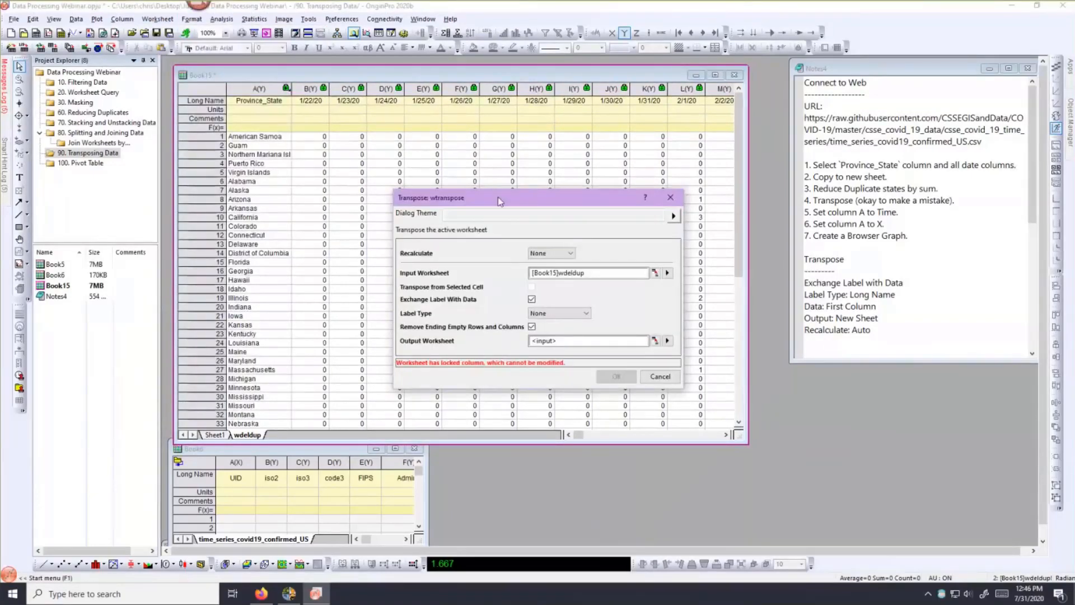
pyautogui.moveTo(498, 197); pyautogui.dragTo(312, 122)
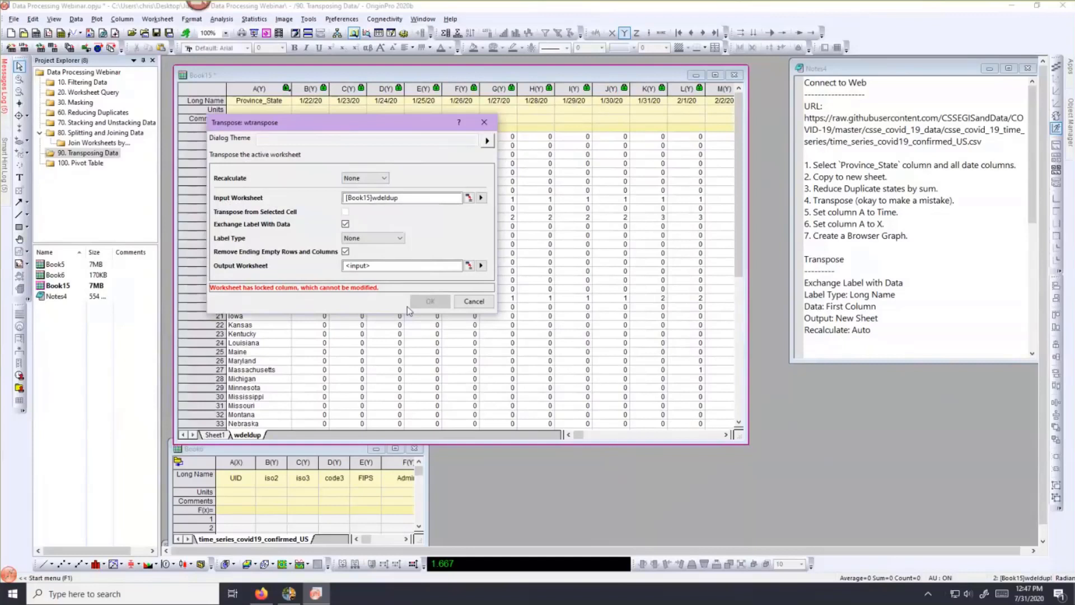
pyautogui.moveTo(347, 122); pyautogui.dragTo(414, 305)
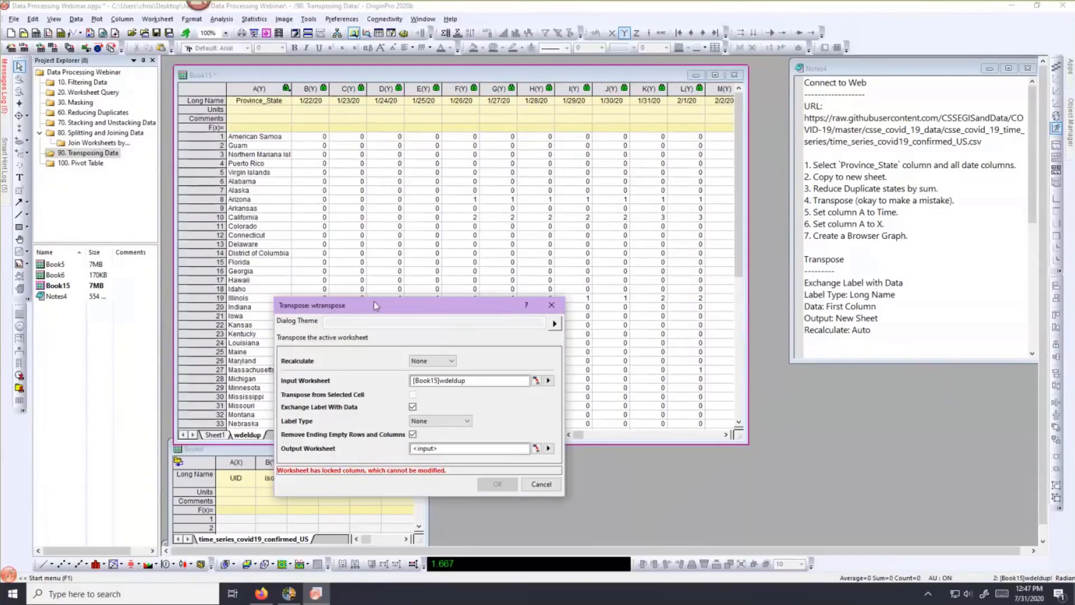
pyautogui.moveTo(374, 305); pyautogui.dragTo(308, 178)
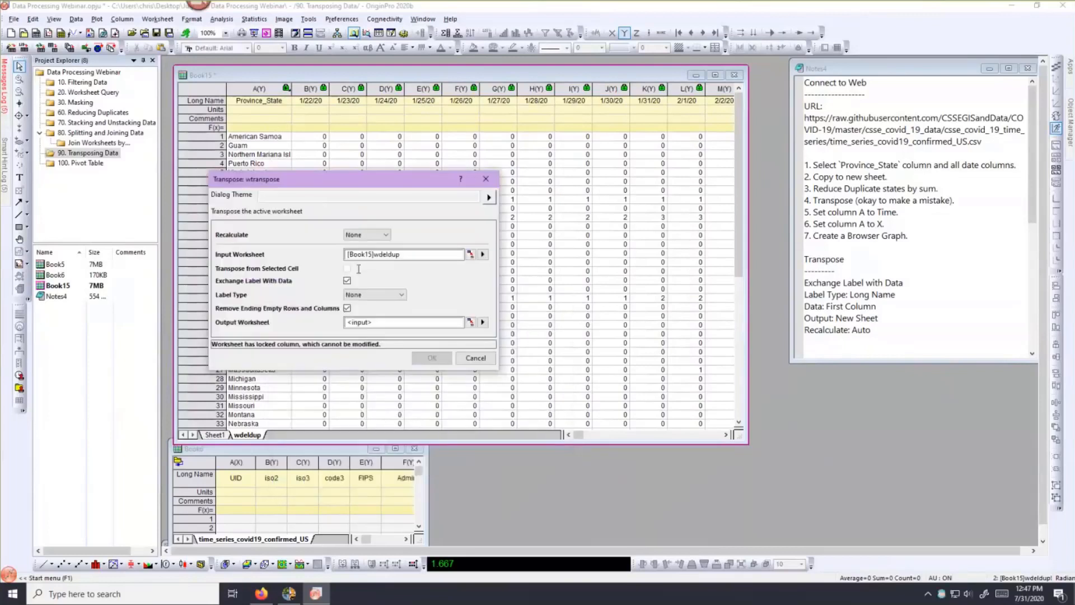
pyautogui.click(375, 295)
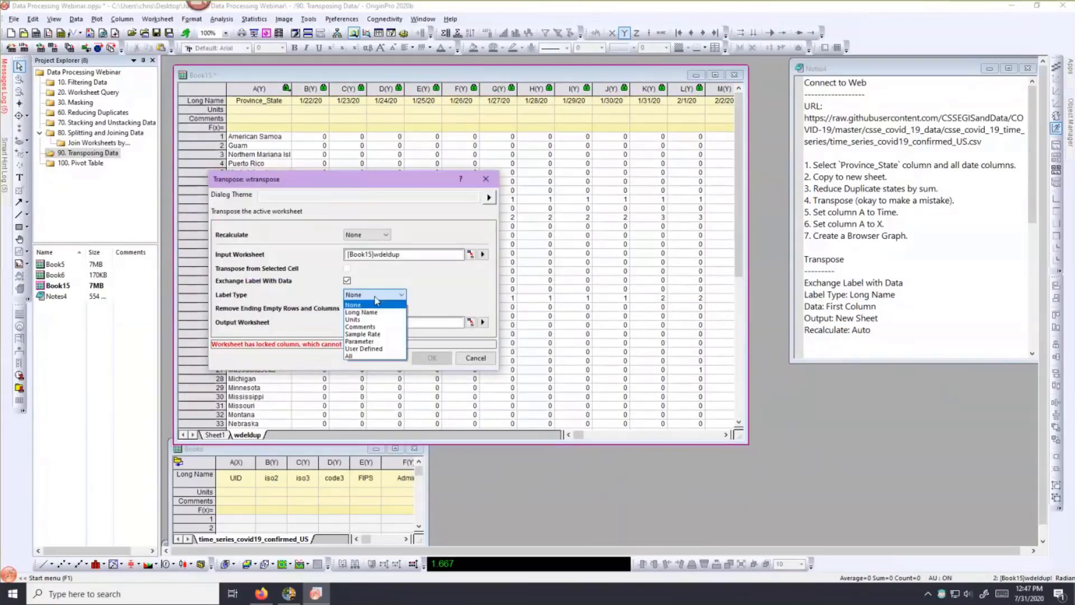
pyautogui.click(379, 309)
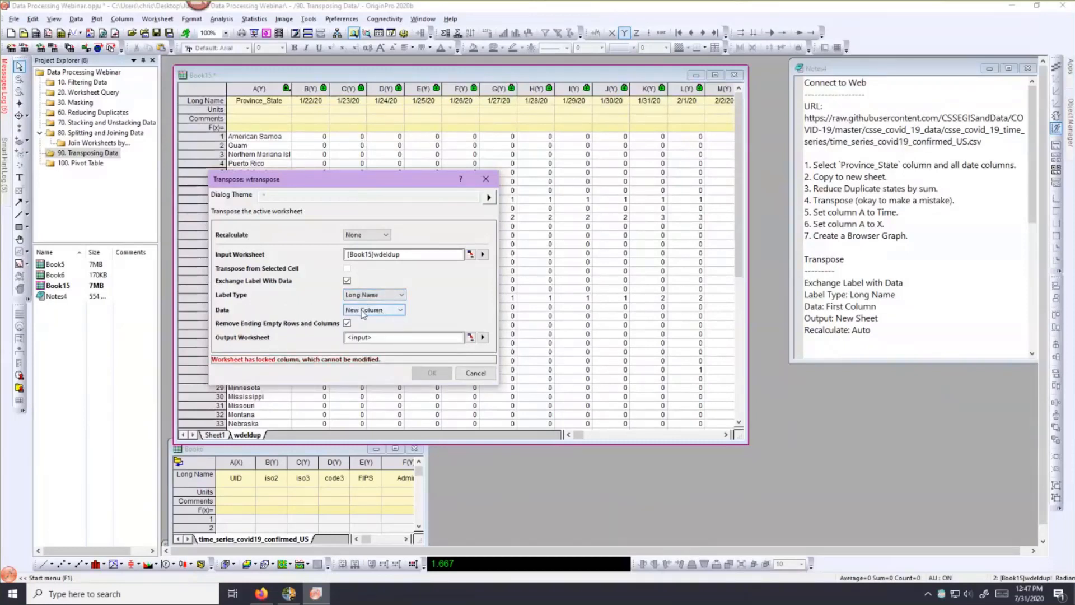
pyautogui.click(363, 312)
pyautogui.click(362, 328)
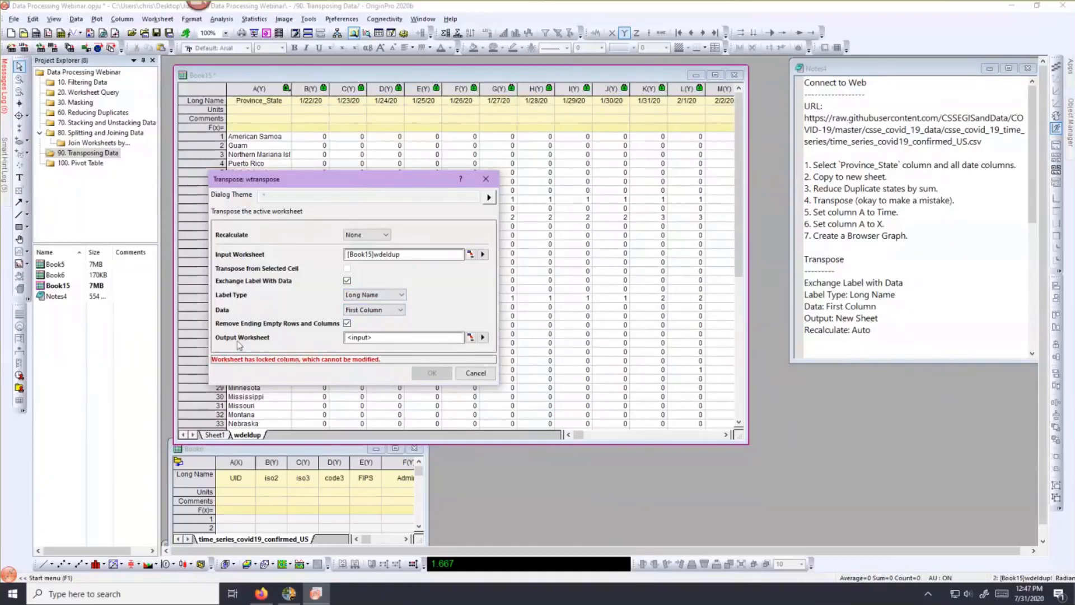
# - Output the transposed data to a new workbook and enlarge that workbook's window
pyautogui.click(485, 338)
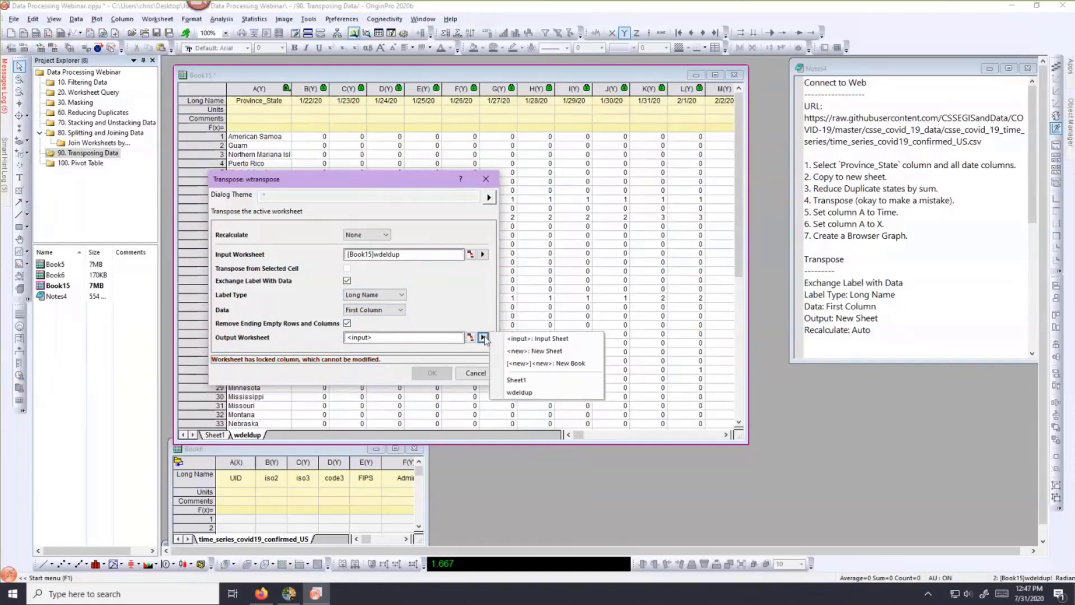
pyautogui.click(513, 364)
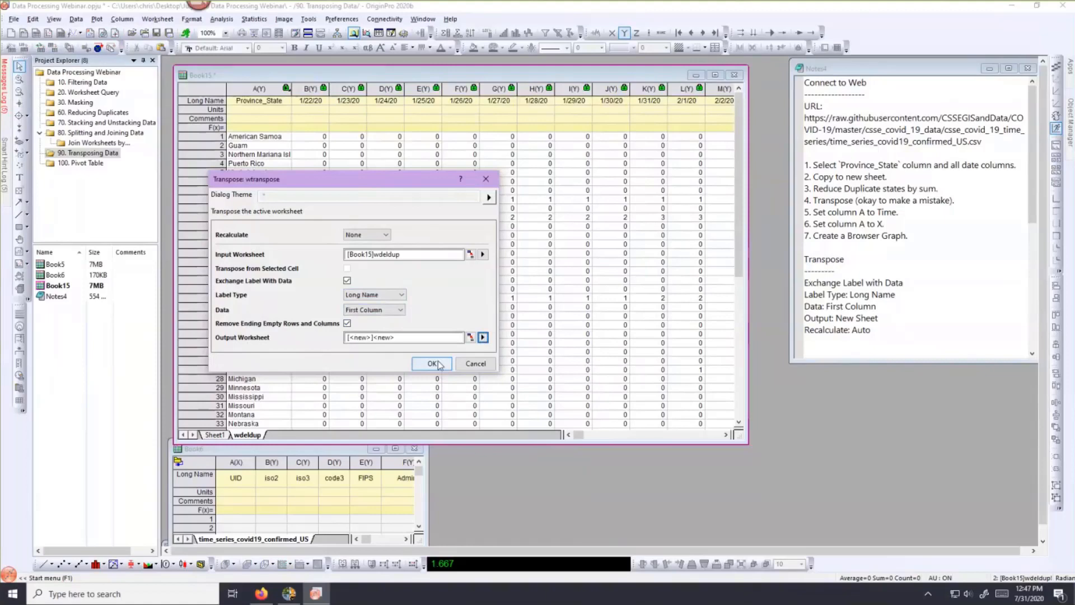
pyautogui.click(434, 363)
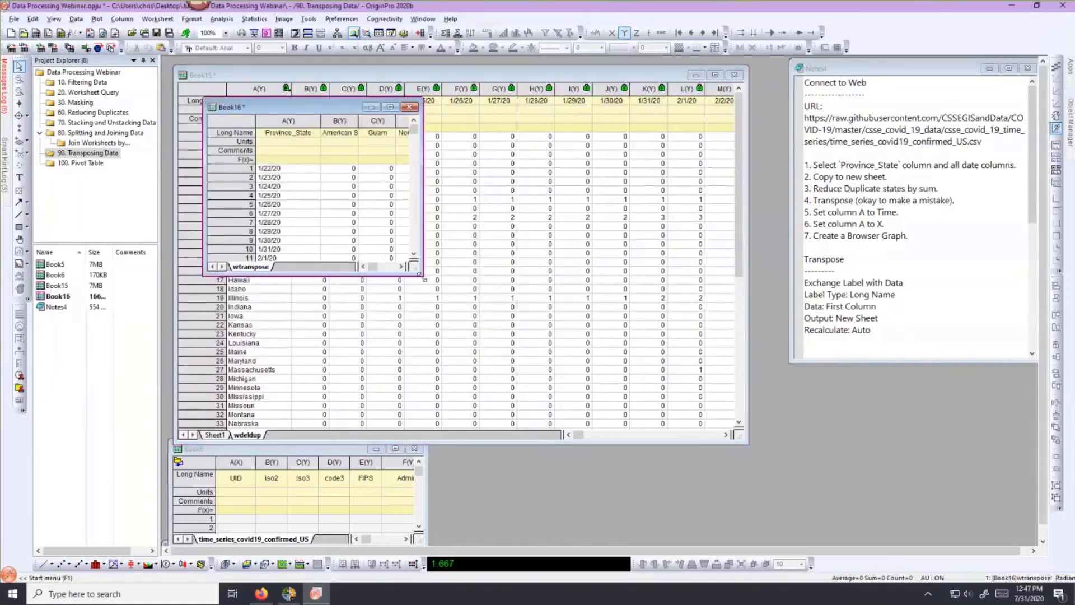
pyautogui.moveTo(419, 273); pyautogui.dragTo(533, 375)
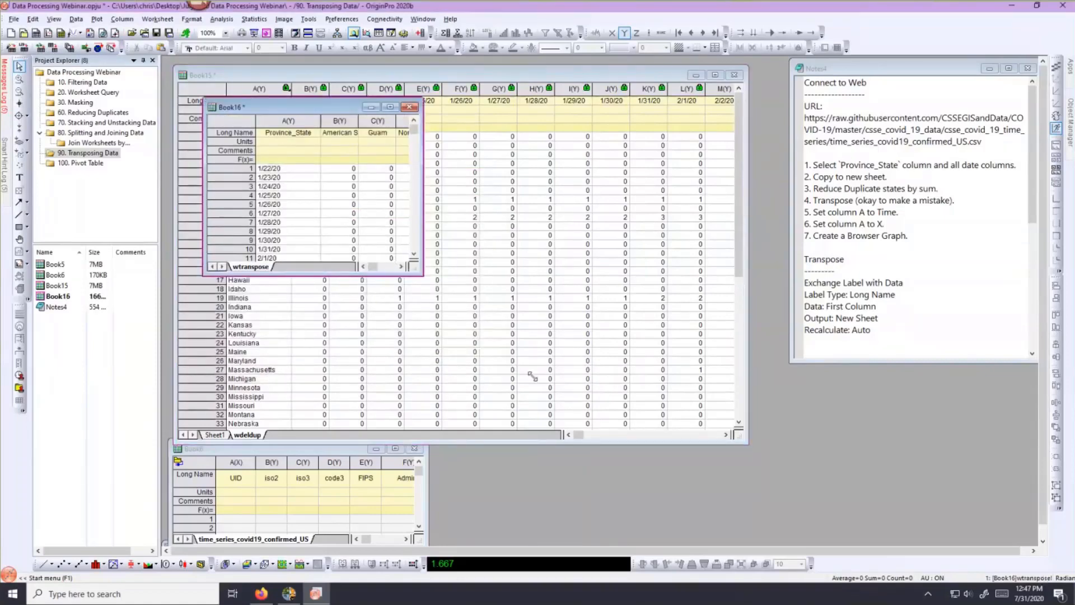
# - Minimize the combined-state workbook, then reposition and enlarge the transposed workbook's window
pyautogui.click(630, 77)
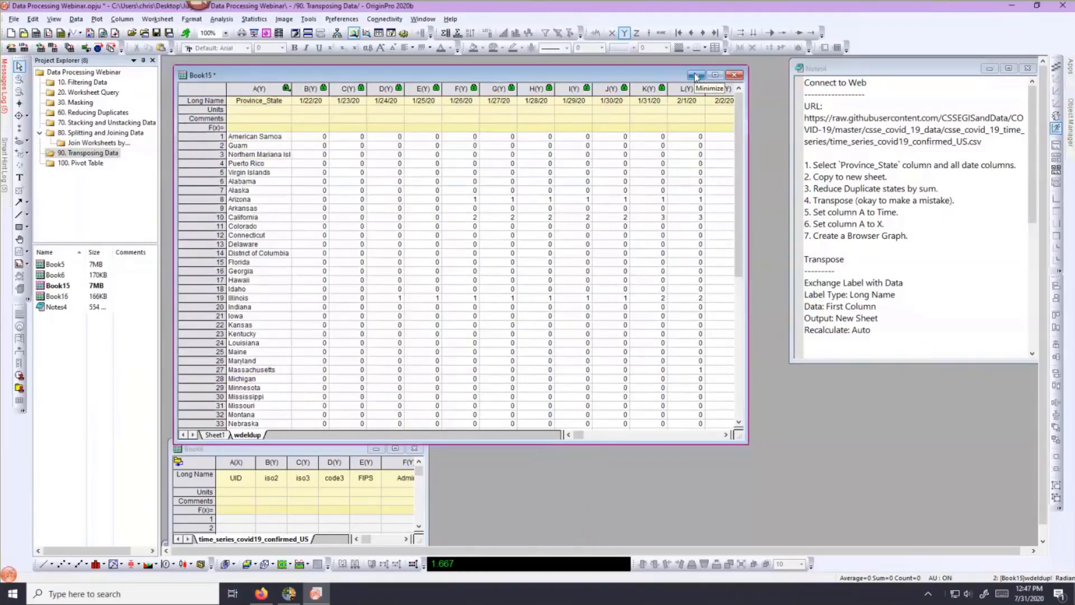
pyautogui.click(695, 75)
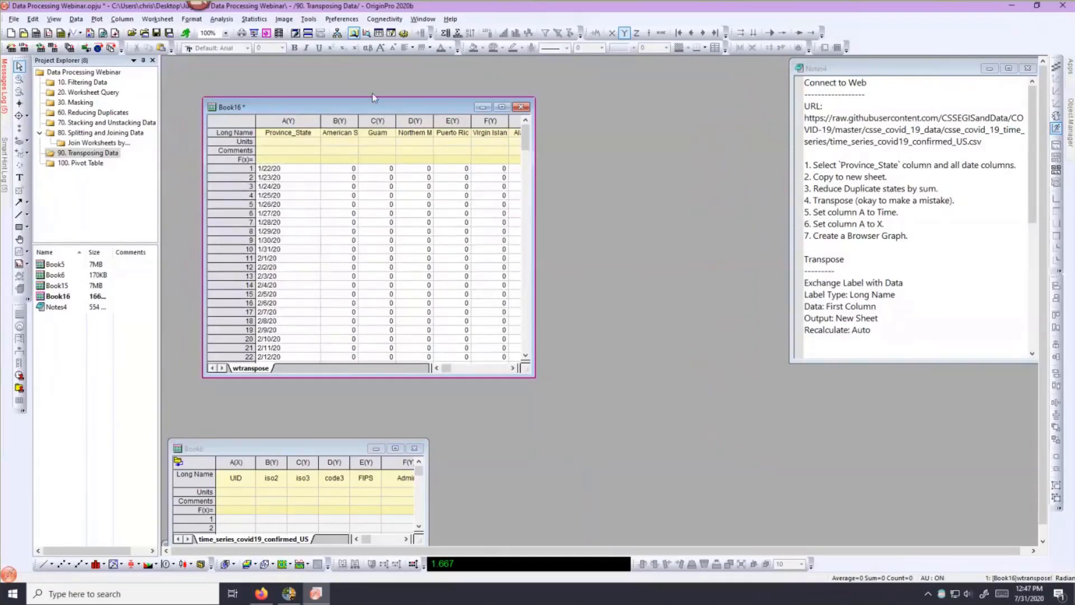
pyautogui.moveTo(381, 107); pyautogui.dragTo(367, 83)
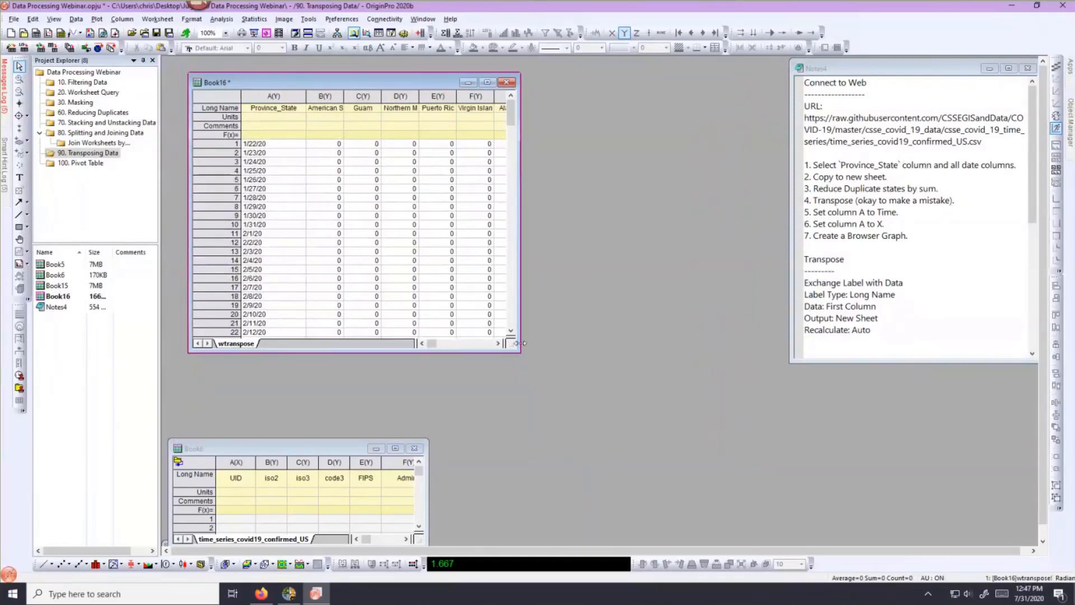
pyautogui.moveTo(518, 348); pyautogui.dragTo(682, 475)
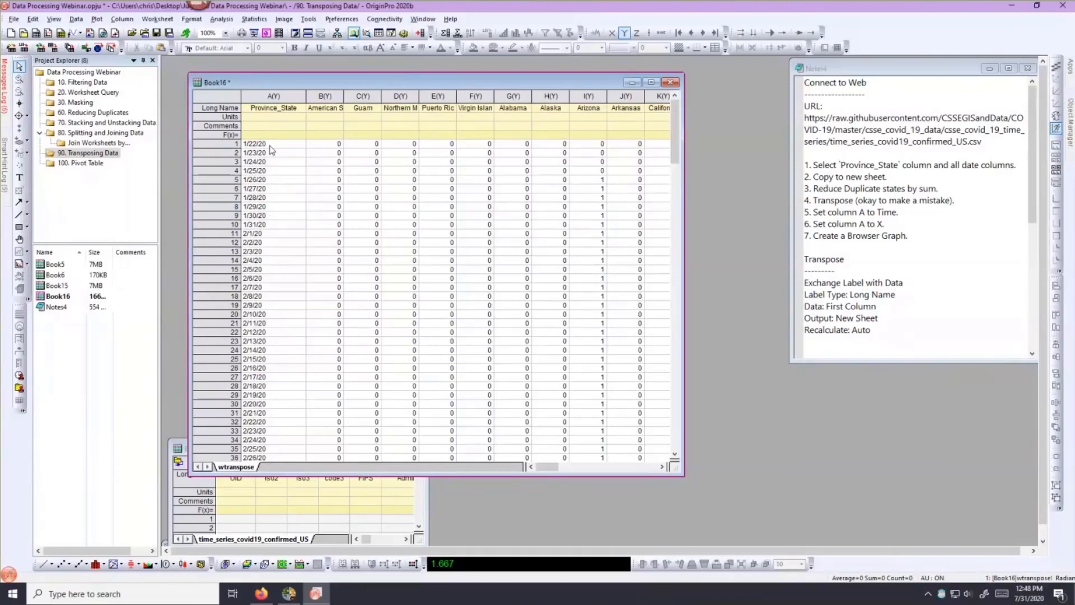
# - Set the format of column A in the transposed sheet to Date
pyautogui.click(262, 98)
pyautogui.doubleClick(260, 98)
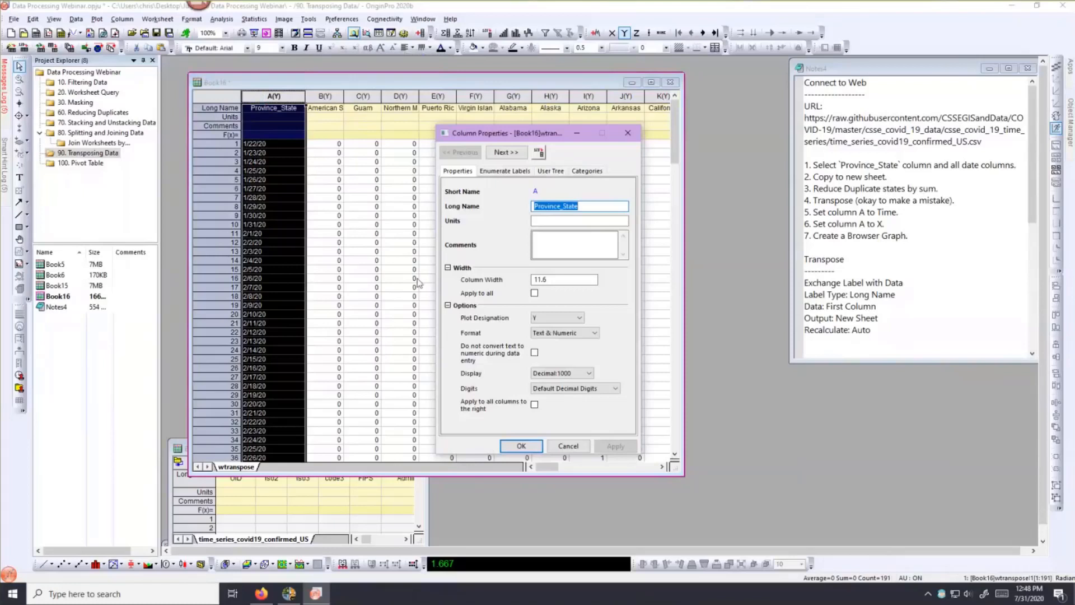
pyautogui.click(562, 334)
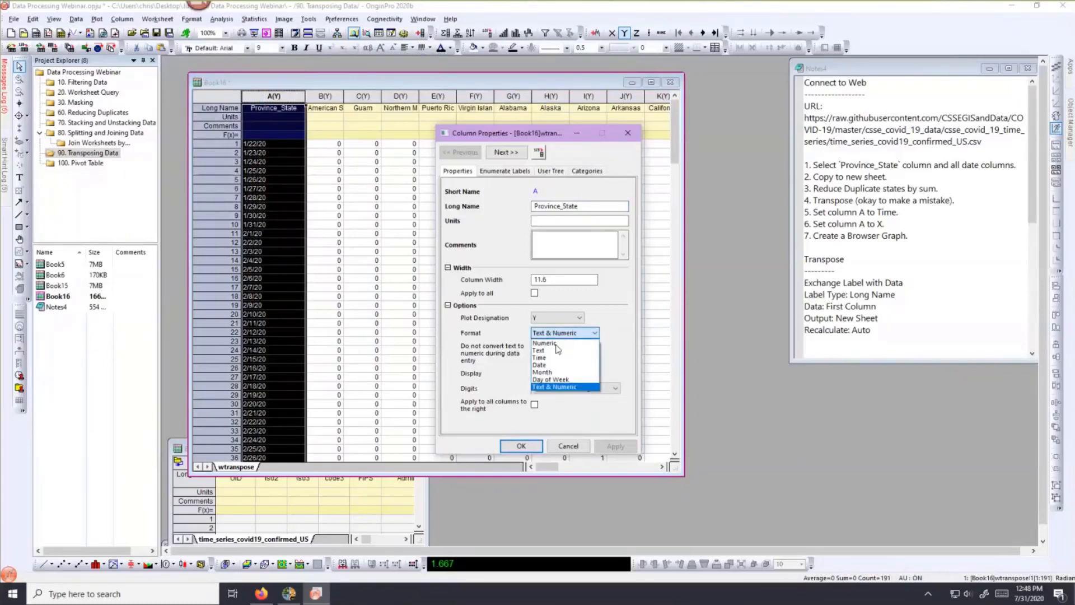
pyautogui.click(551, 365)
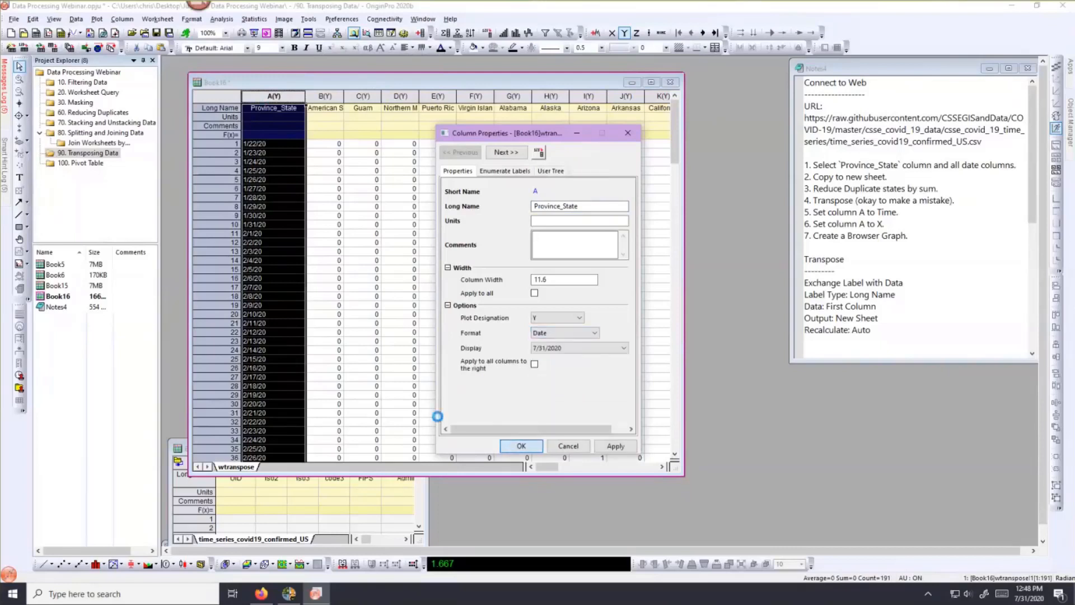
pyautogui.click(520, 445)
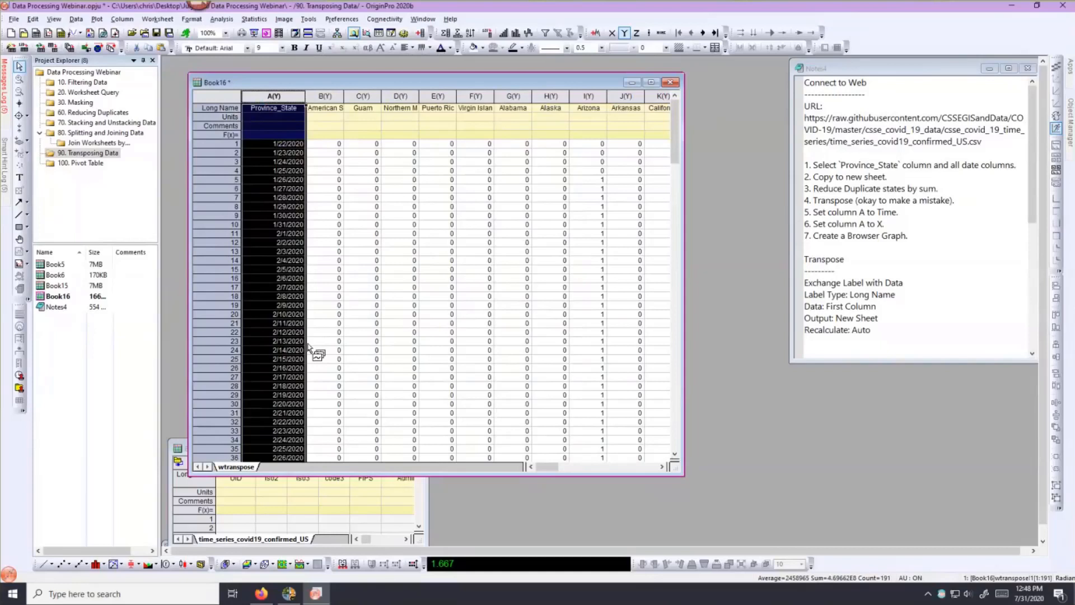
pyautogui.click(298, 253)
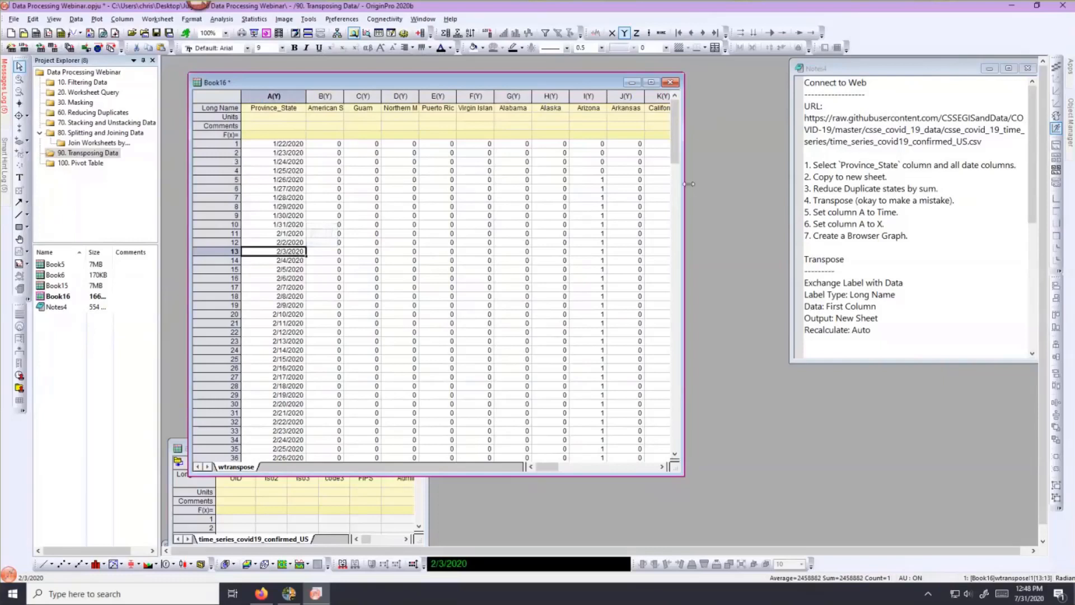
# - Widen the transposed workbook's window and designate column A as X
pyautogui.moveTo(688, 187); pyautogui.dragTo(770, 187)
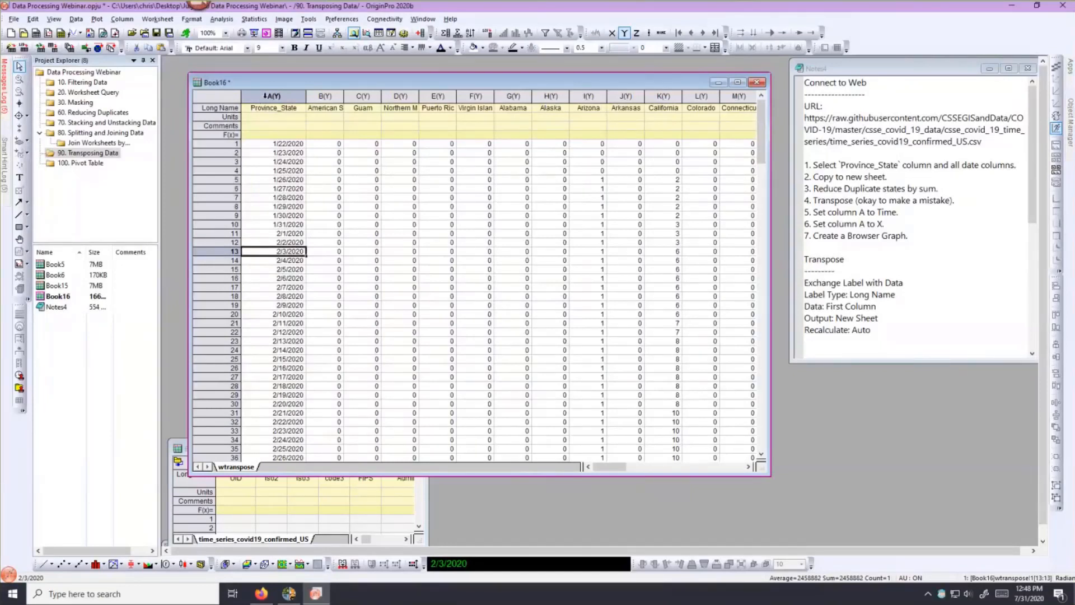
pyautogui.click(263, 96)
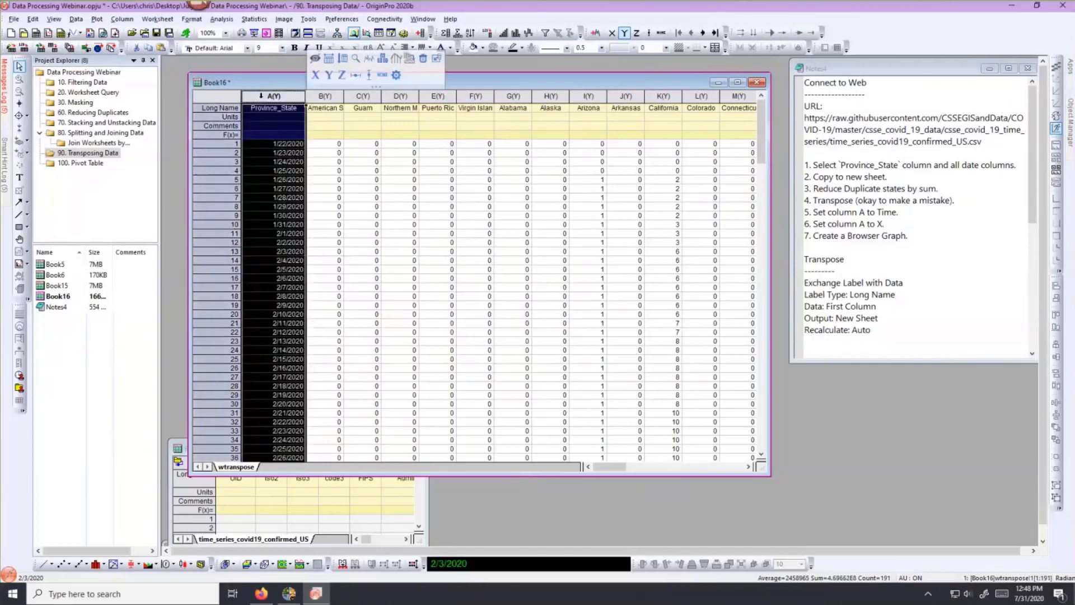
pyautogui.click(613, 34)
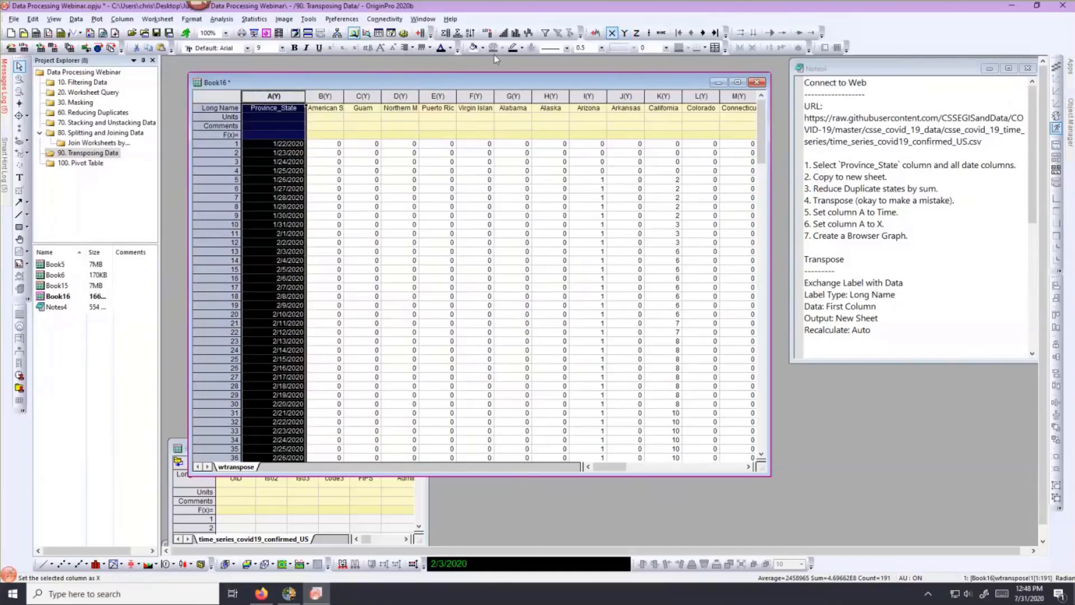
pyautogui.click(396, 126)
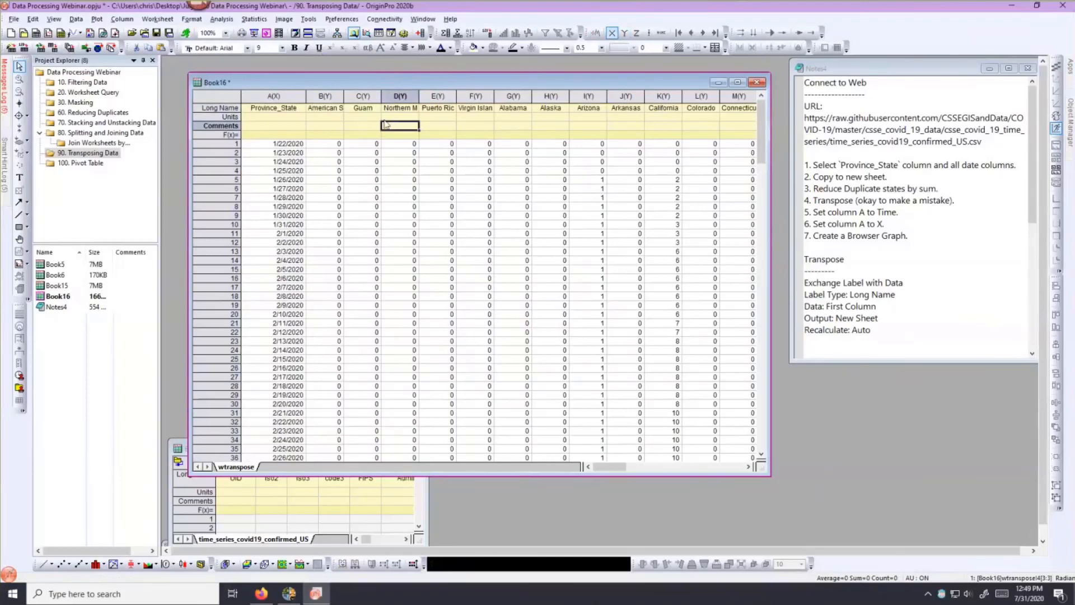
# - Create a Color Lines browser graph from all columns of the transposed sheet
pyautogui.click(97, 20)
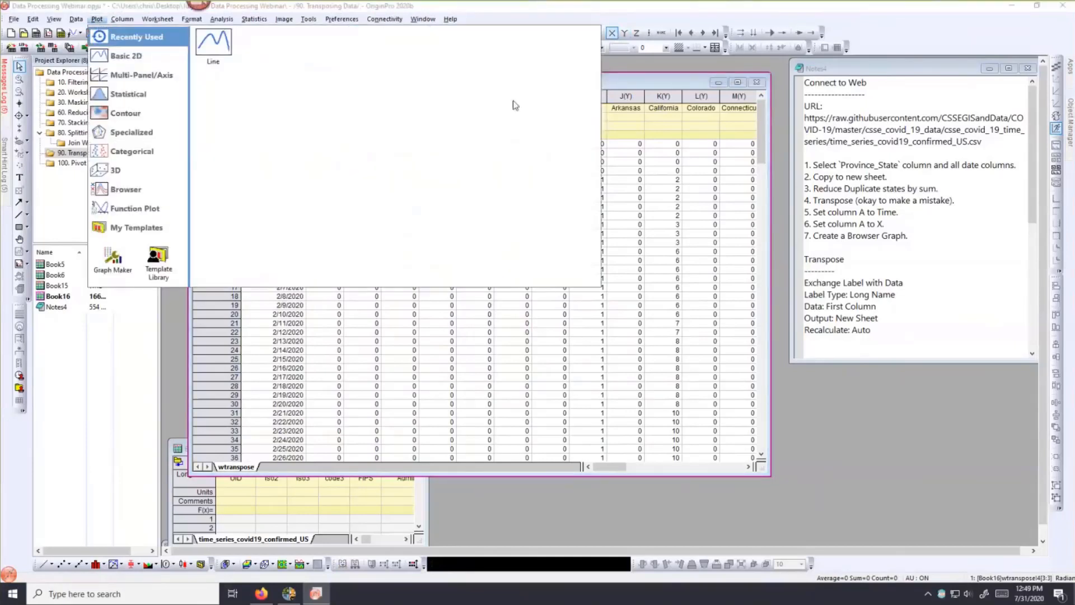
pyautogui.click(681, 86)
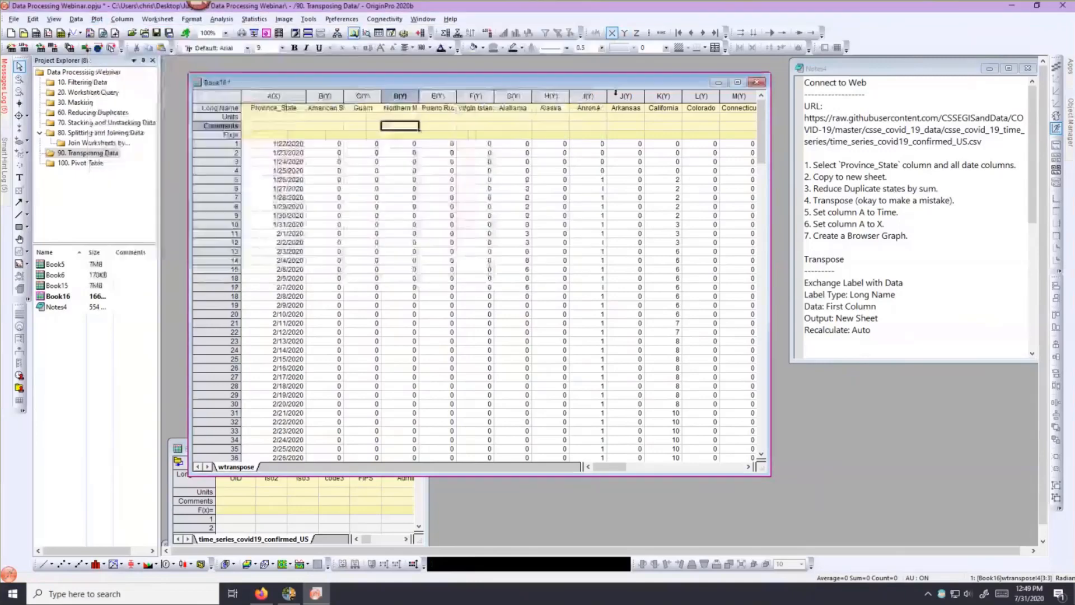
pyautogui.click(227, 93)
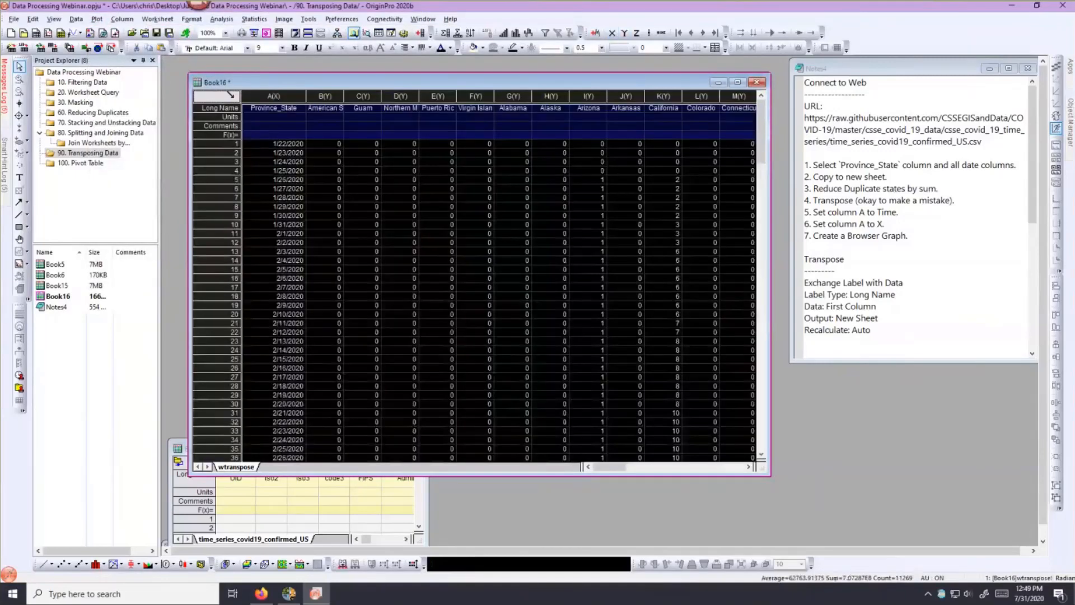
pyautogui.click(97, 20)
pyautogui.moveTo(106, 192)
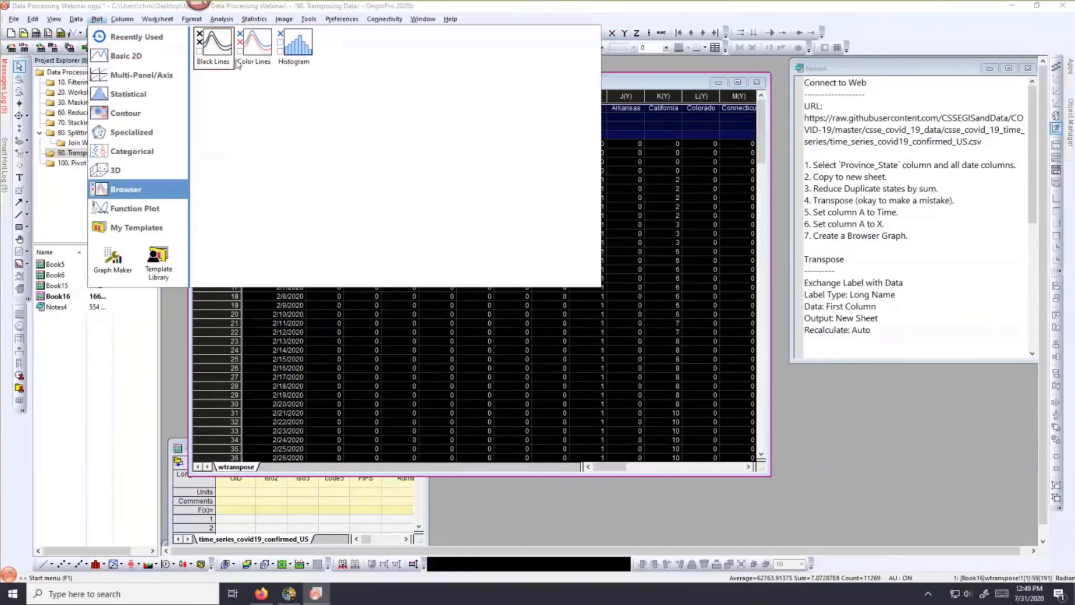
pyautogui.click(254, 51)
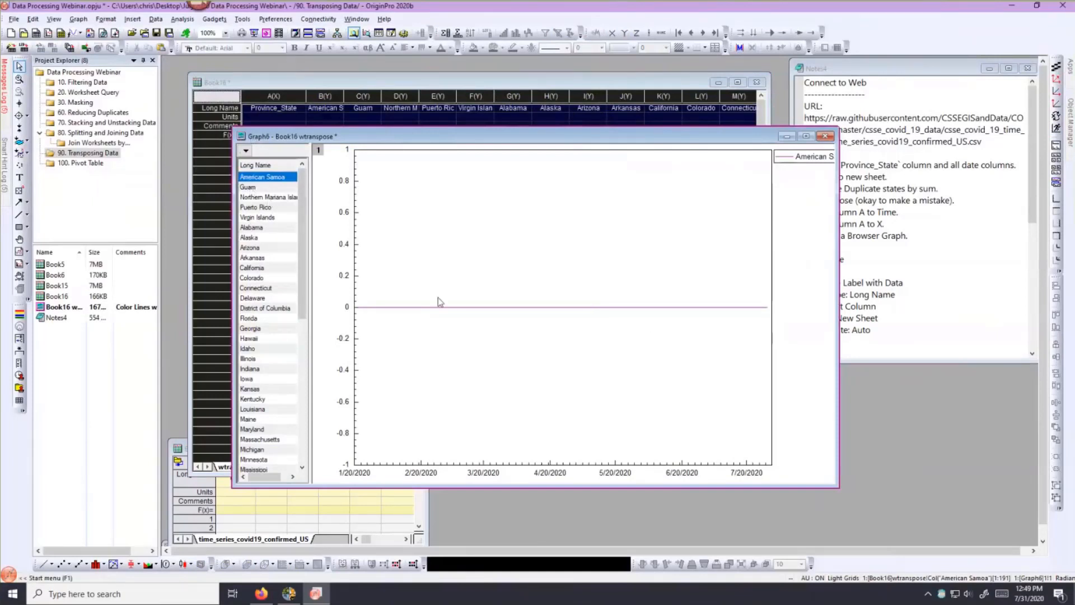
# - View the Guam, Puerto Rico and Alaska curves one at a time in the browser graph
pyautogui.click(248, 187)
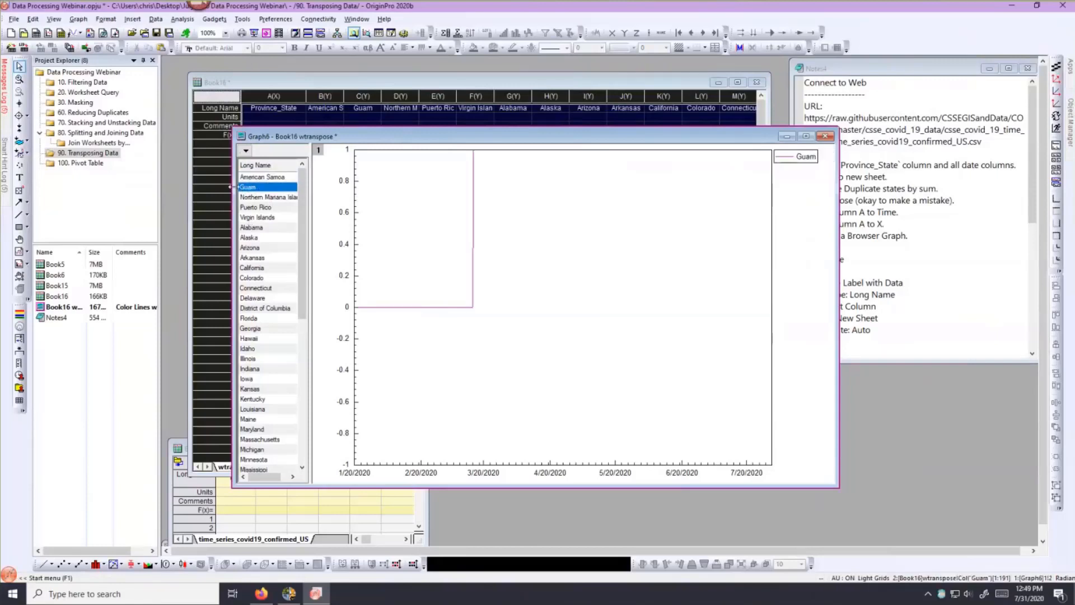
pyautogui.click(252, 207)
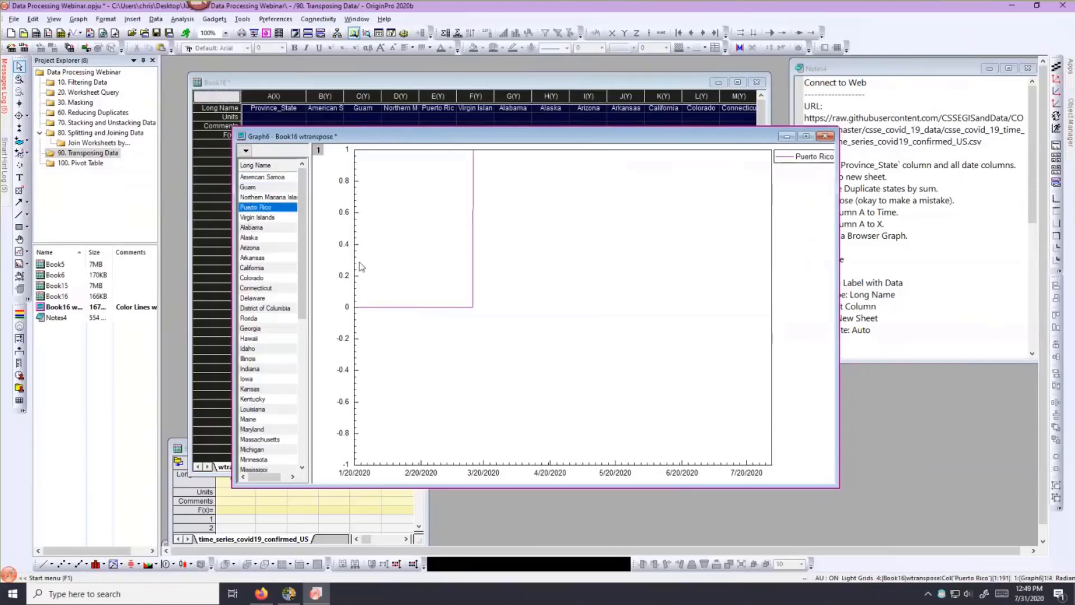
pyautogui.click(256, 240)
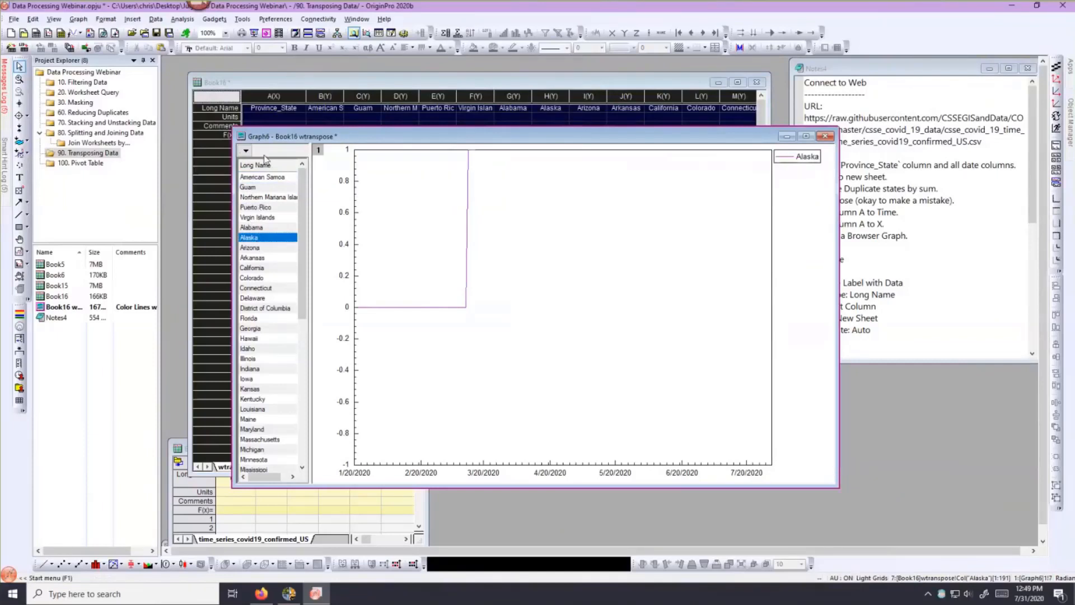
# - Set the browser graph's automatic rescaling to Auto Rescale - All
pyautogui.click(246, 152)
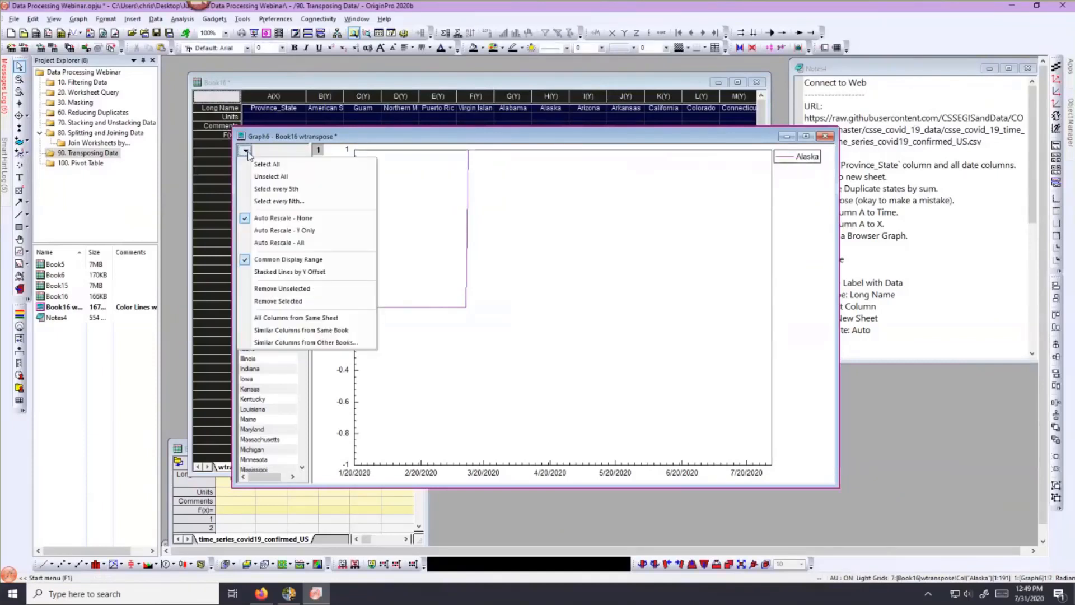
pyautogui.click(247, 152)
pyautogui.click(246, 151)
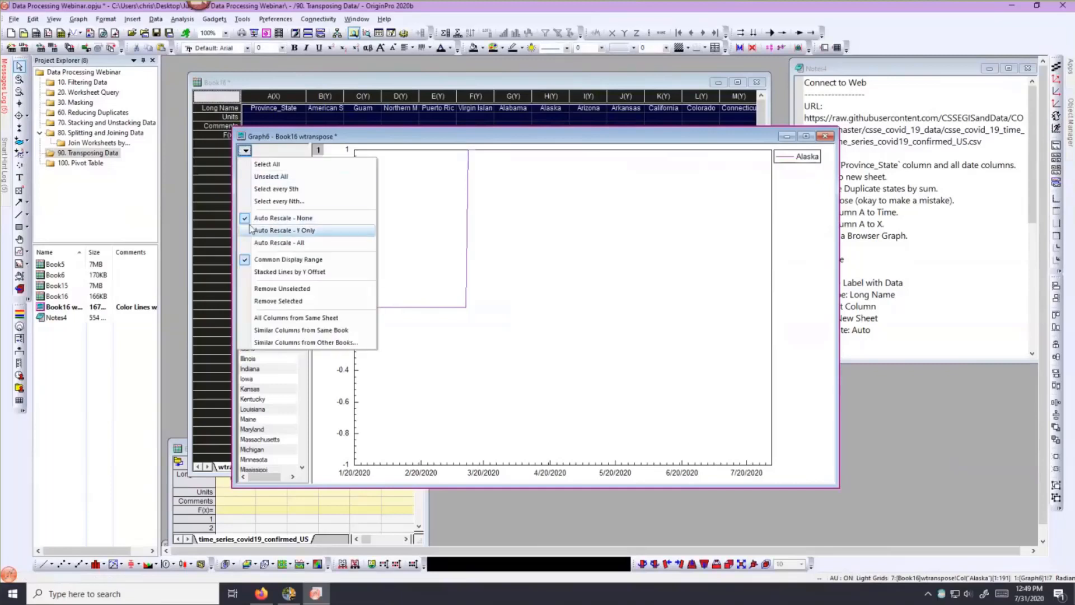
pyautogui.click(253, 243)
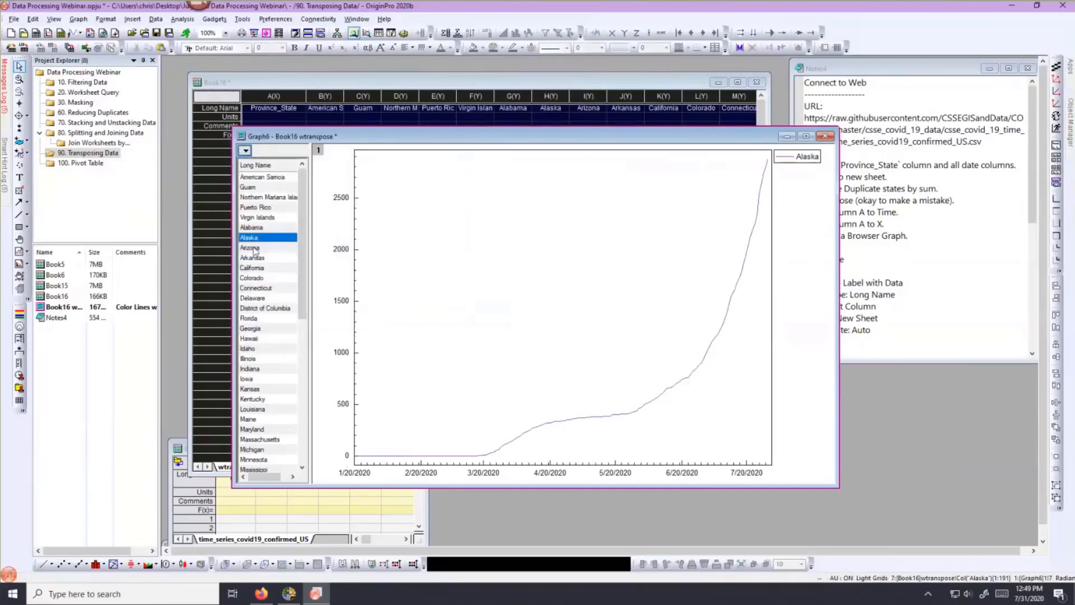
# - View the Arizona, Colorado, Delaware and Florida curves one at a time in the rescaled graph
pyautogui.click(253, 249)
pyautogui.click(253, 278)
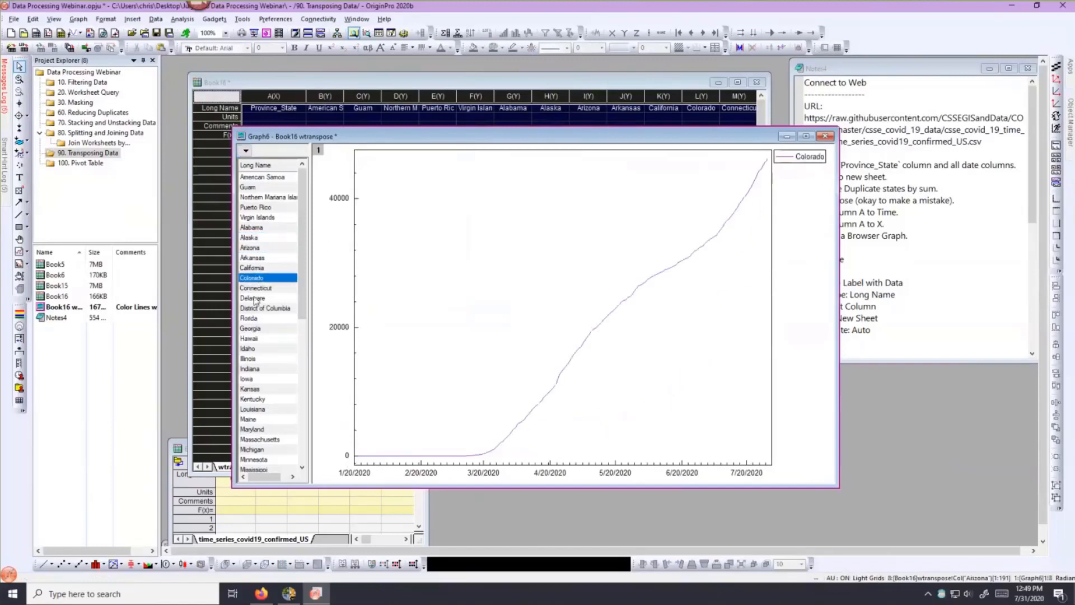
pyautogui.click(255, 298)
pyautogui.click(257, 318)
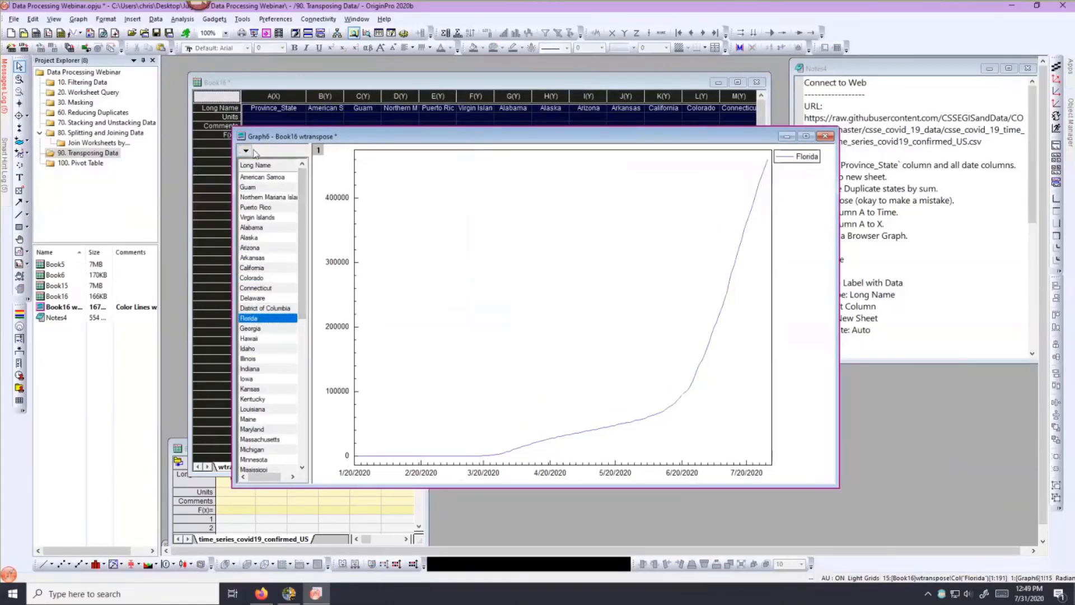
# - Show Northern Mariana Islands, Arizona, California, Connecticut, District of Columbia, Hawaii, Illinois and Iowa together in the browser graph
pyautogui.click(254, 198)
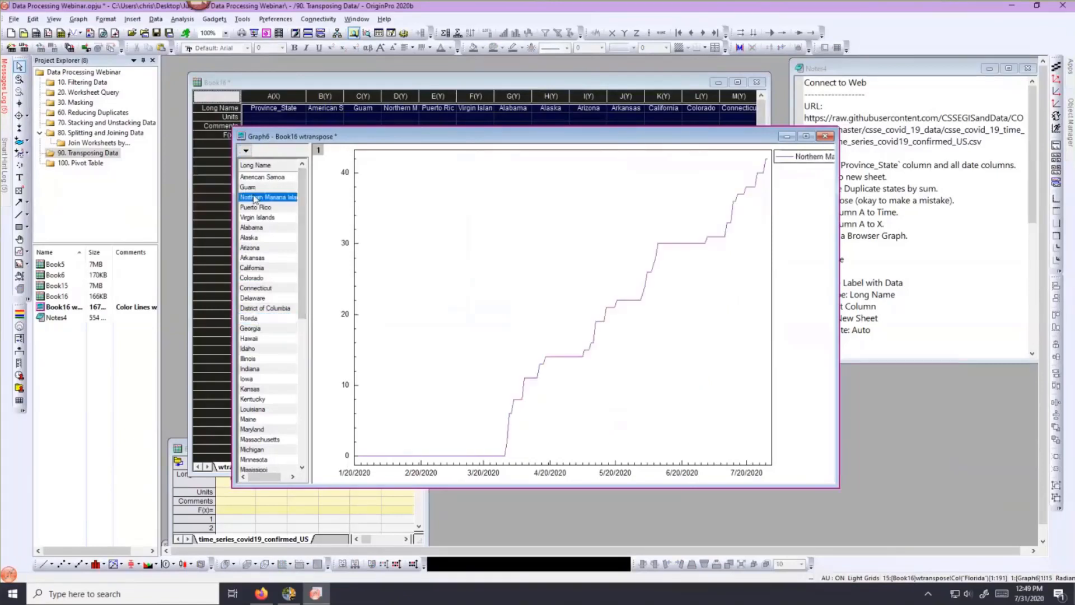
pyautogui.keyDown('ctrl'); pyautogui.click(256, 248); pyautogui.keyUp('ctrl')
pyautogui.keyDown('ctrl'); pyautogui.click(259, 267); pyautogui.keyUp('ctrl')
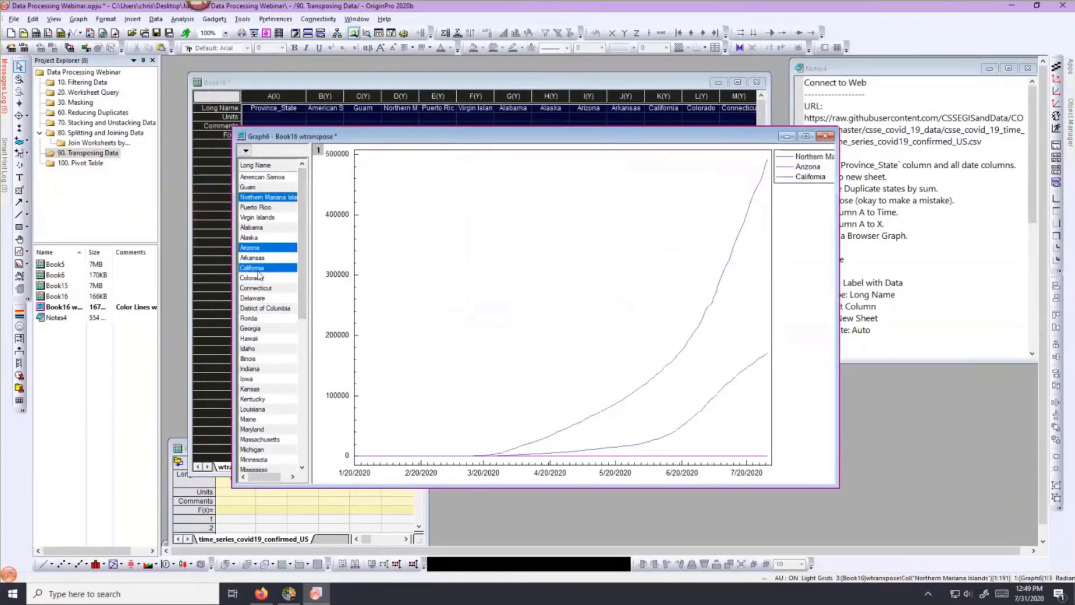
pyautogui.keyDown('ctrl'); pyautogui.click(257, 288); pyautogui.keyUp('ctrl')
pyautogui.keyDown('ctrl'); pyautogui.click(262, 308); pyautogui.keyUp('ctrl')
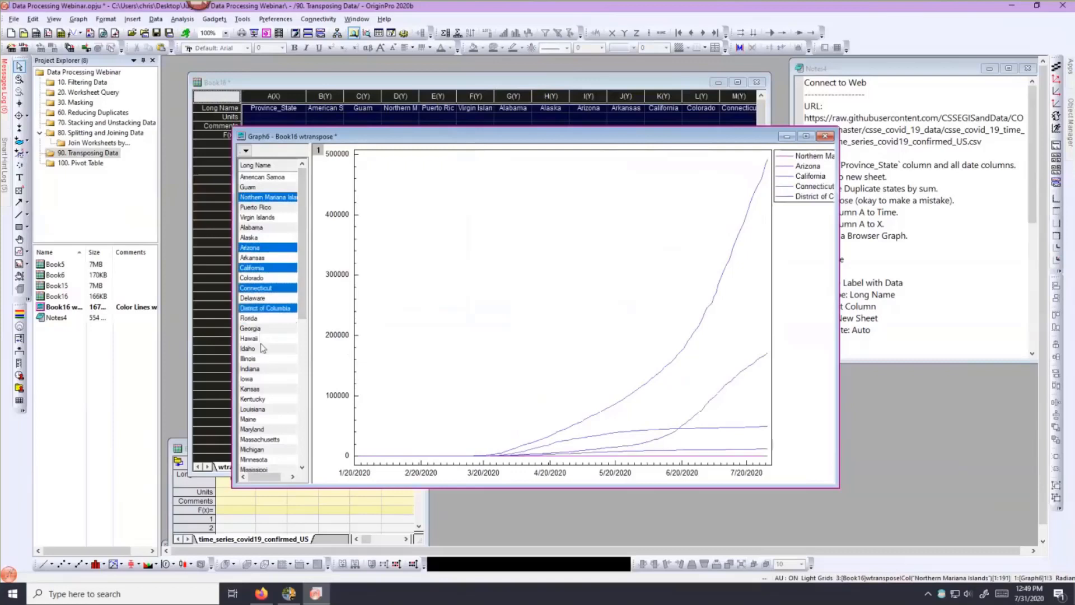
pyautogui.keyDown('ctrl'); pyautogui.click(256, 338); pyautogui.keyUp('ctrl')
pyautogui.keyDown('ctrl'); pyautogui.click(256, 358); pyautogui.keyUp('ctrl')
pyautogui.keyDown('ctrl'); pyautogui.click(261, 378); pyautogui.keyUp('ctrl')
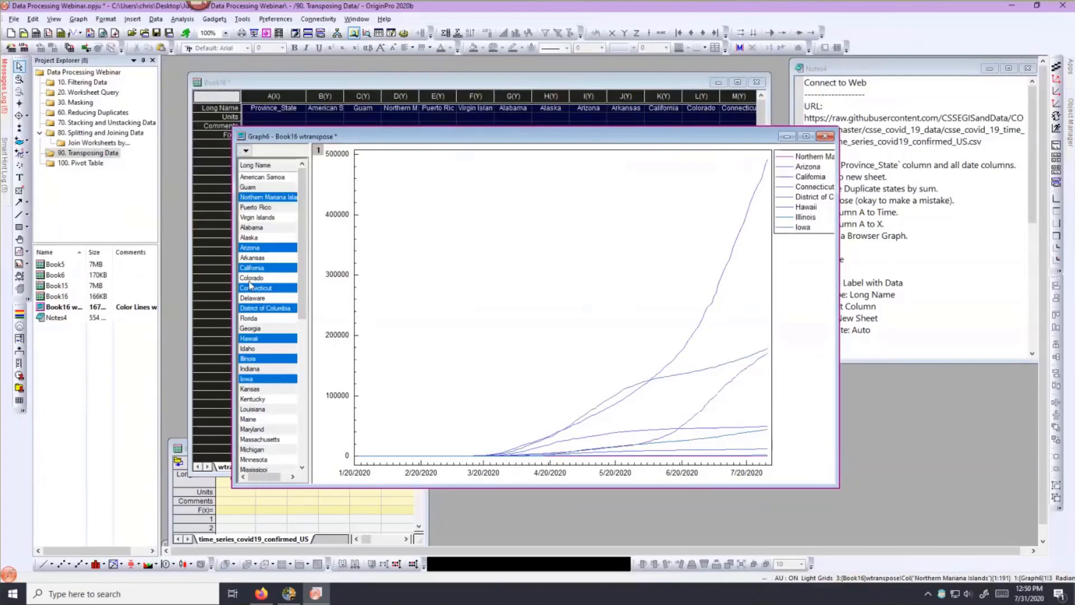
# - Open the 100. Pivot Table project folder and compare the finished Pivot1 sheet with the source data in Sheet1
pyautogui.click(79, 164)
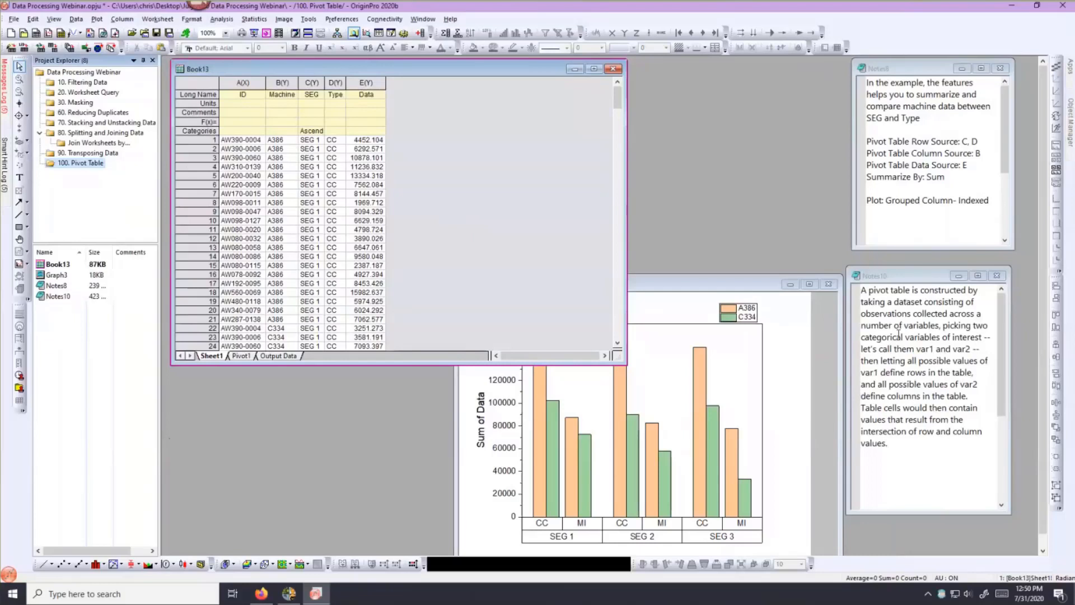
pyautogui.click(245, 357)
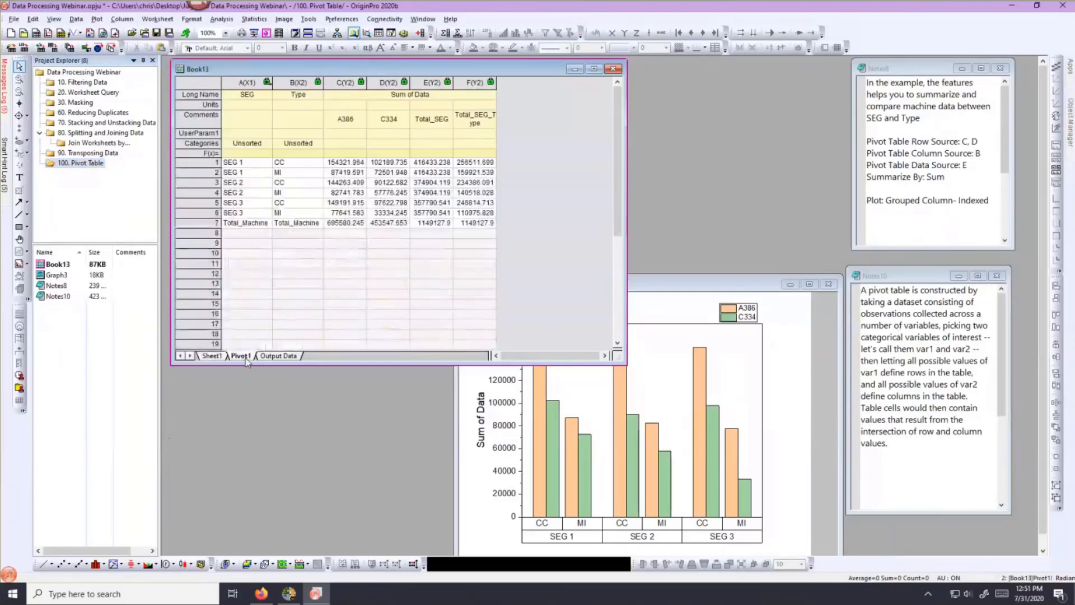
pyautogui.click(215, 357)
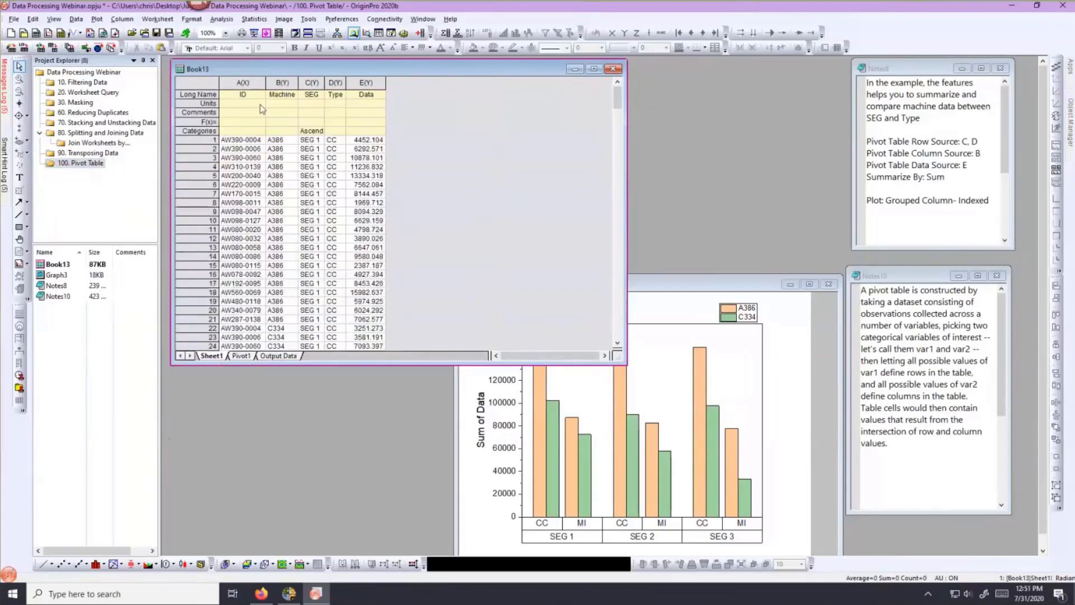
# - Narrow the ID column in Sheet1 of the machine data workbook
pyautogui.click(244, 83)
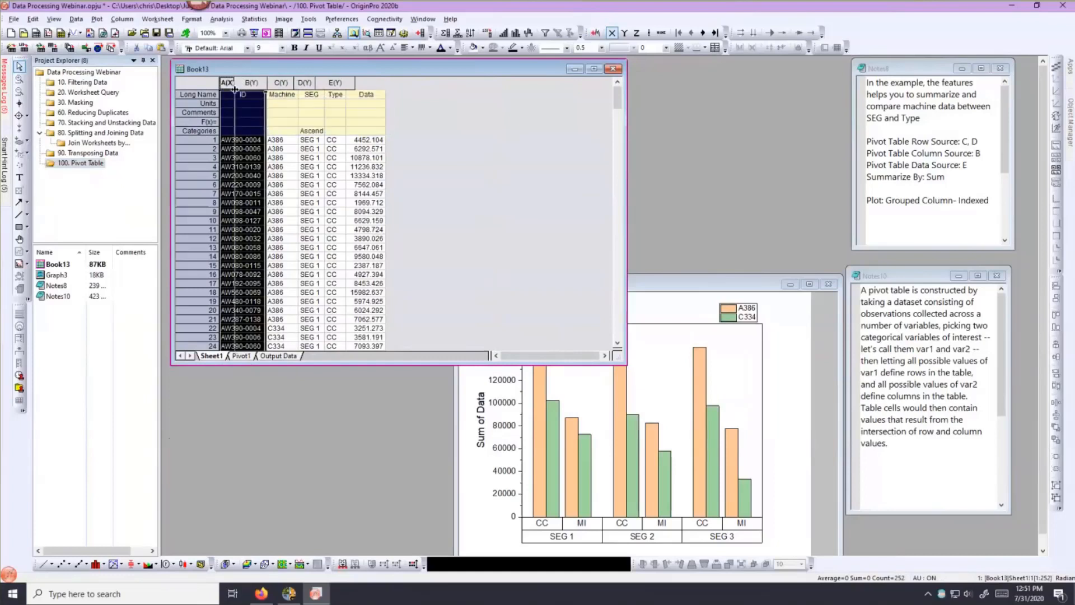
pyautogui.moveTo(264, 84); pyautogui.dragTo(234, 89)
pyautogui.click(438, 116)
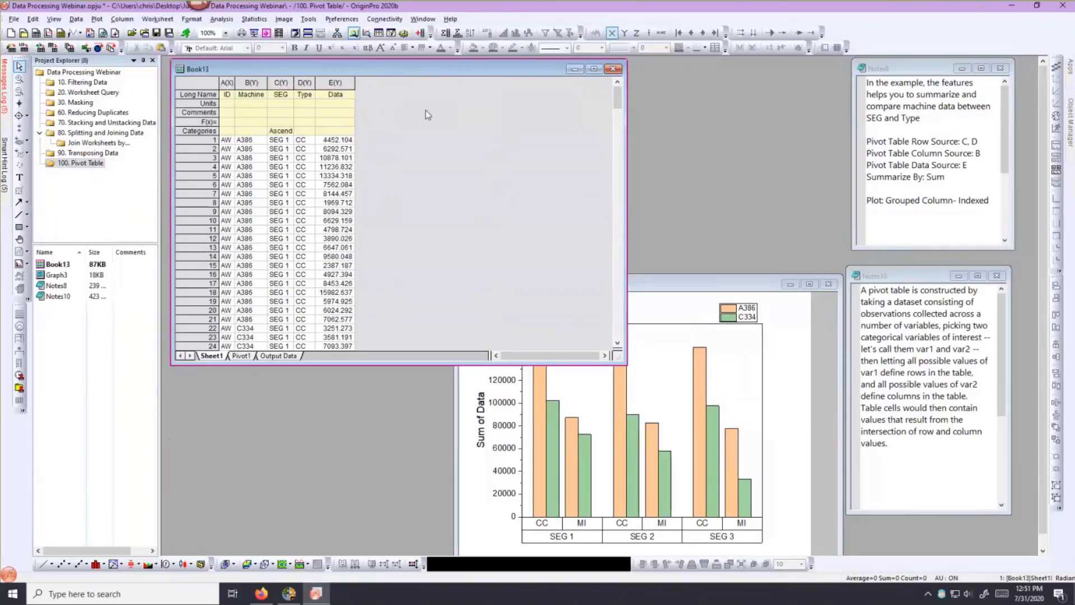
# - Compare the raw machine data in Sheet1 with the finished Pivot1 summary and the grouped column graph
pyautogui.click(240, 356)
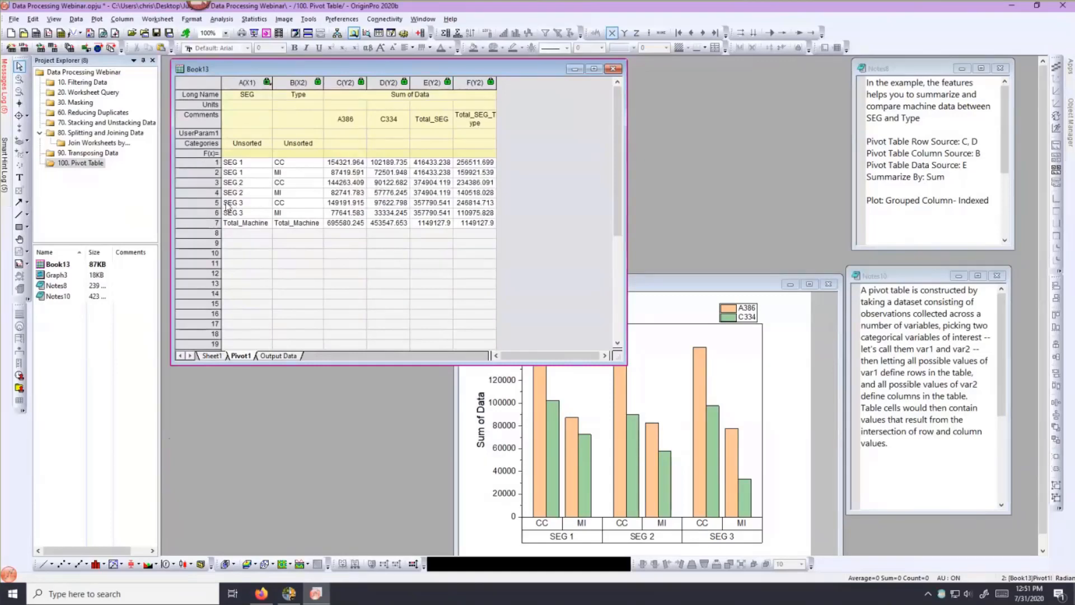
pyautogui.click(217, 356)
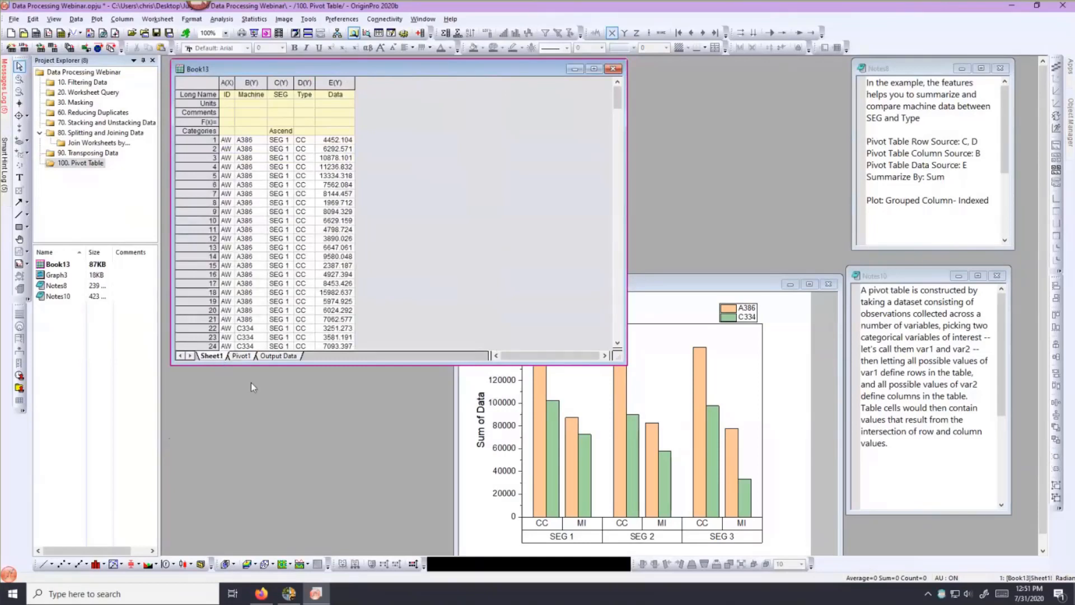
pyautogui.click(242, 358)
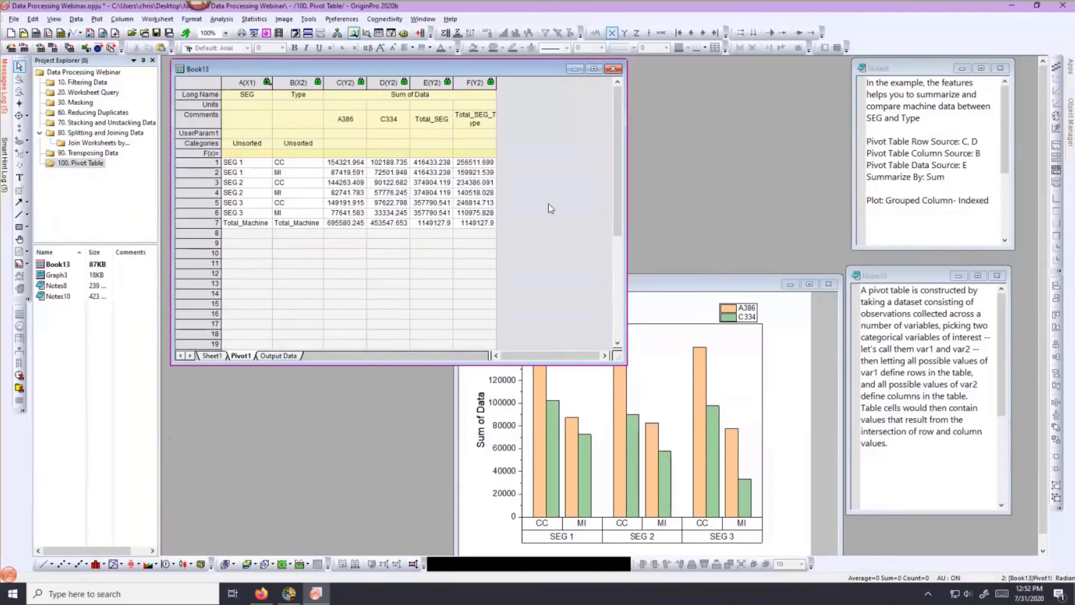
pyautogui.click(216, 357)
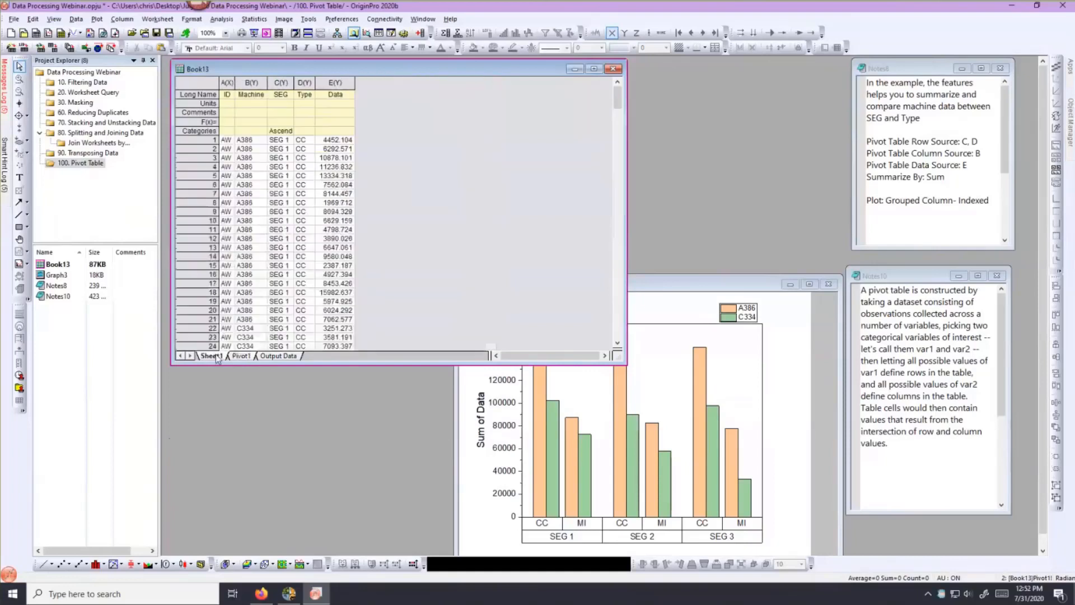
pyautogui.click(684, 290)
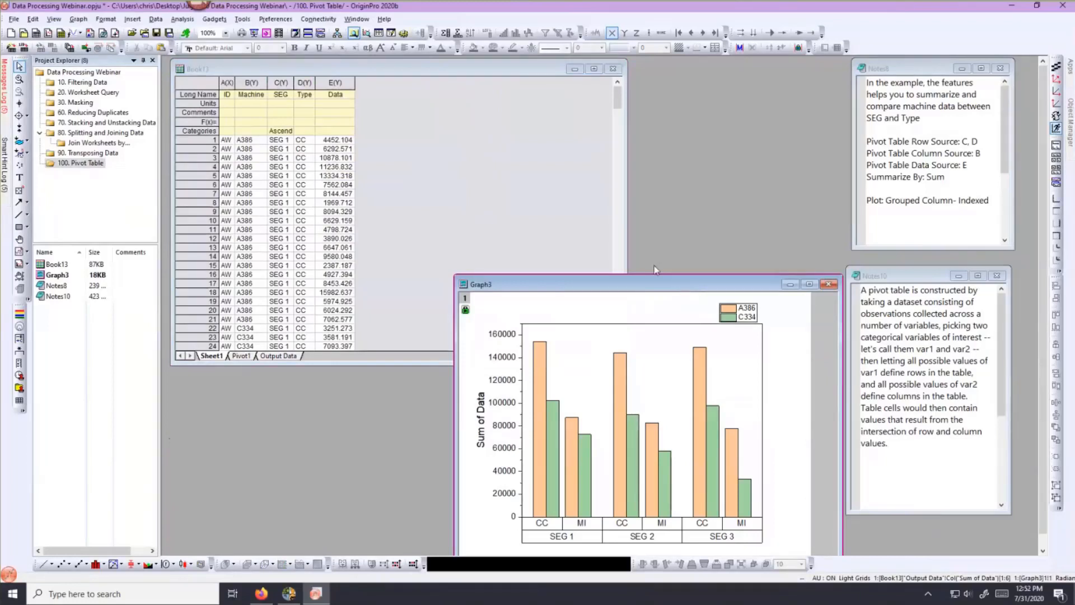
# - Start a pivot table from Sheet1 with the SEG and Type columns as row sources
pyautogui.click(446, 174)
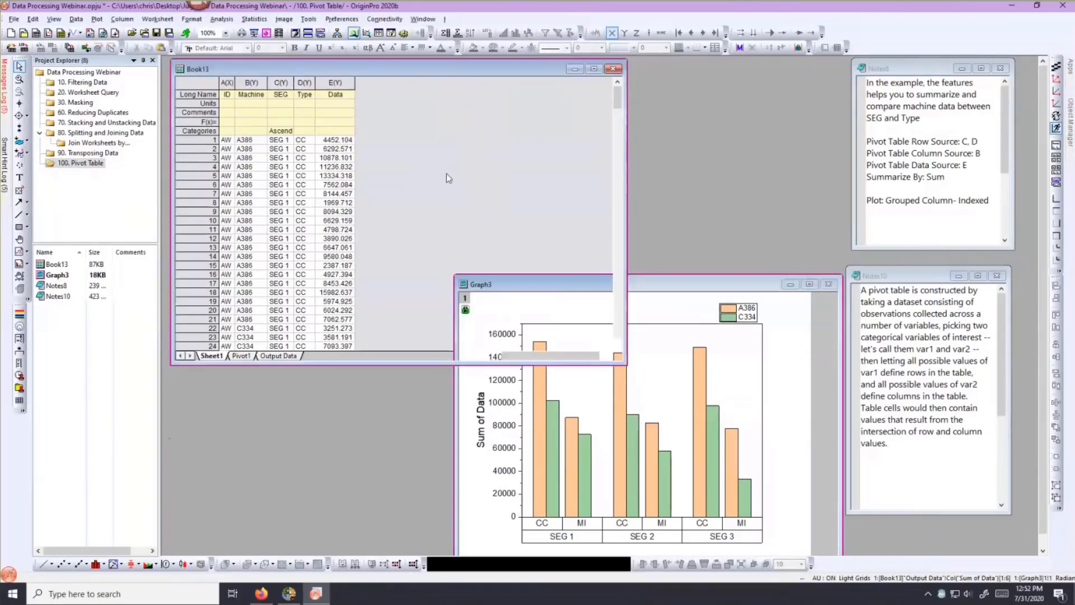
pyautogui.click(147, 20)
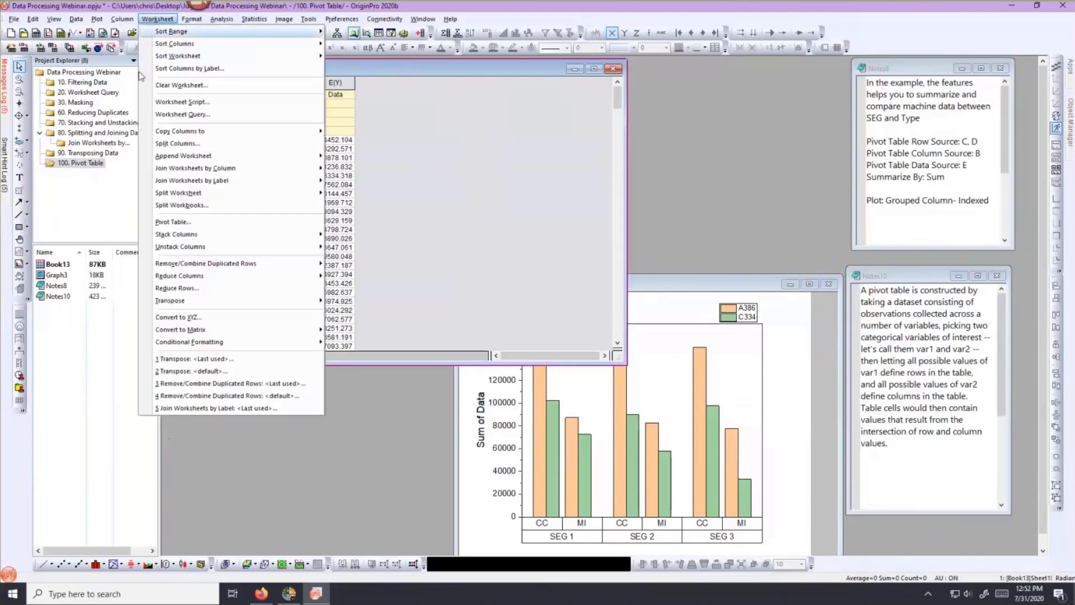
pyautogui.click(152, 223)
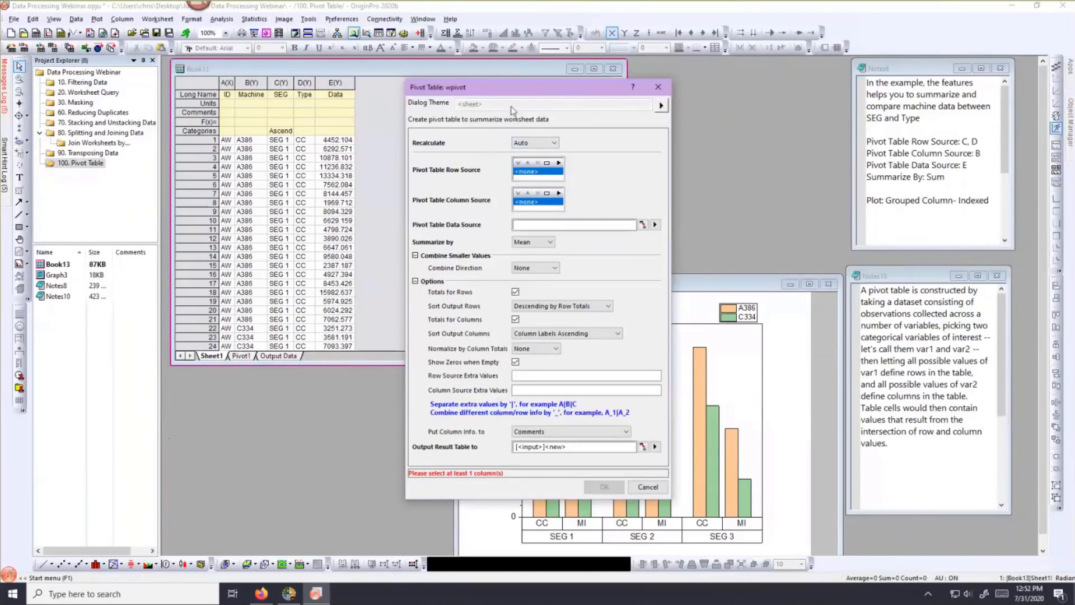
pyautogui.moveTo(570, 97); pyautogui.dragTo(630, 96)
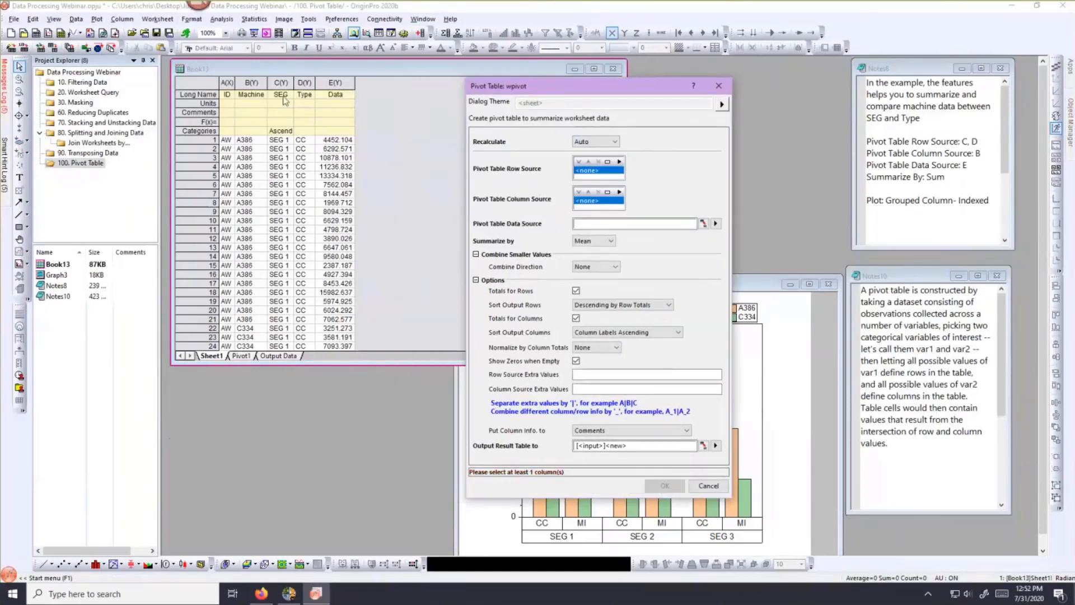
pyautogui.click(618, 161)
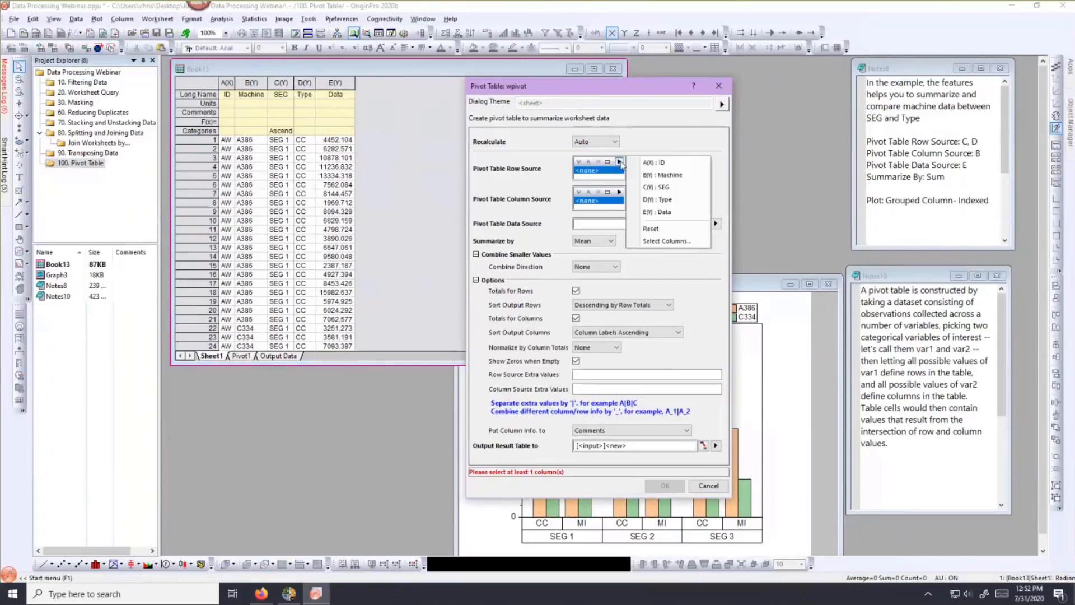
pyautogui.click(650, 187)
pyautogui.click(644, 162)
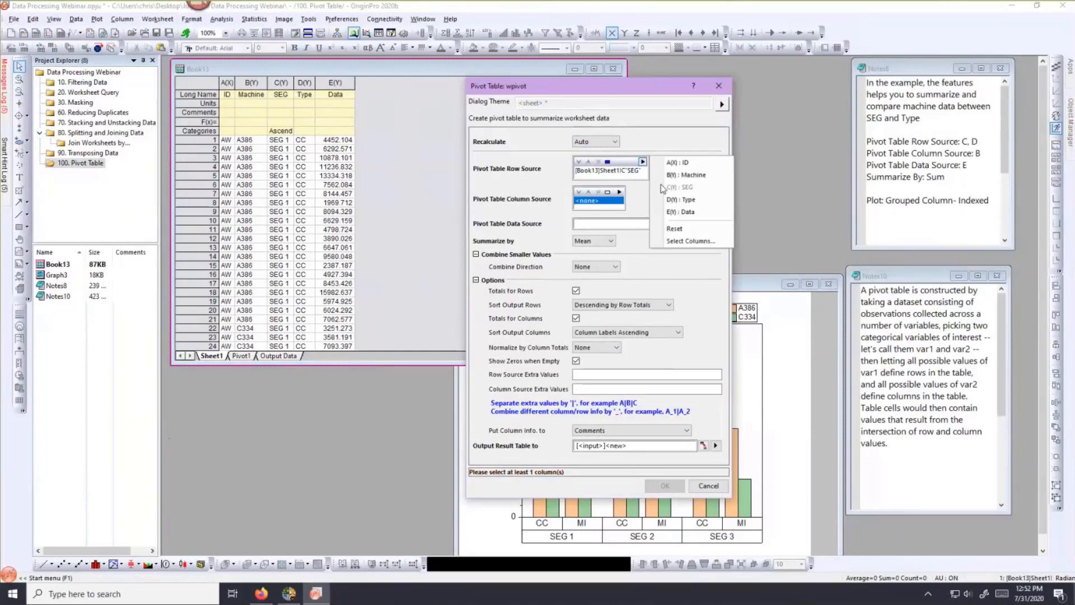
pyautogui.click(661, 202)
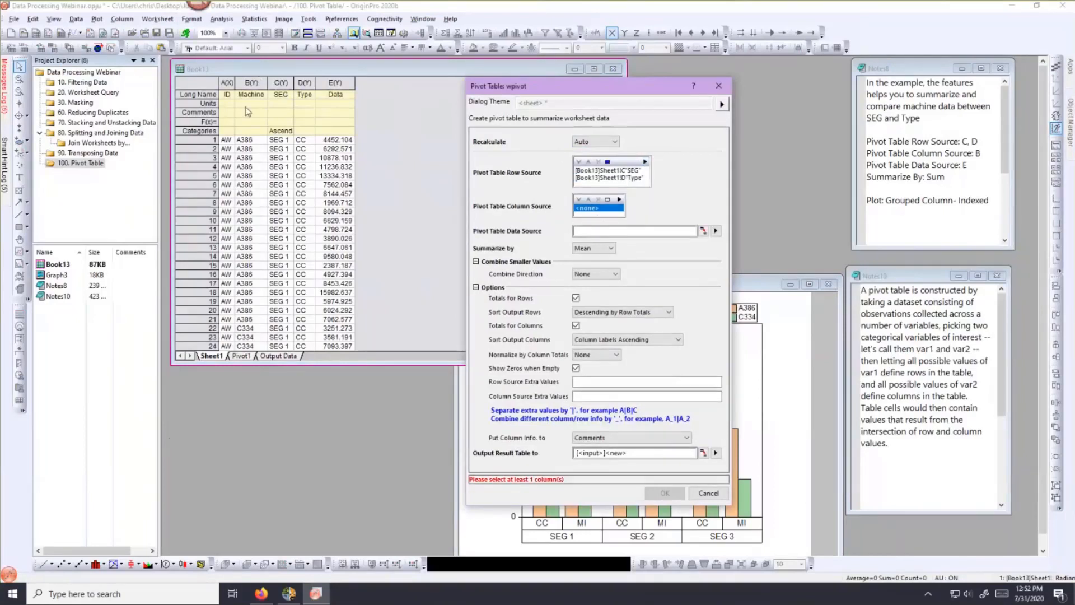
# - Set Machine as the pivot table's column source and Data as its data source
pyautogui.click(620, 200)
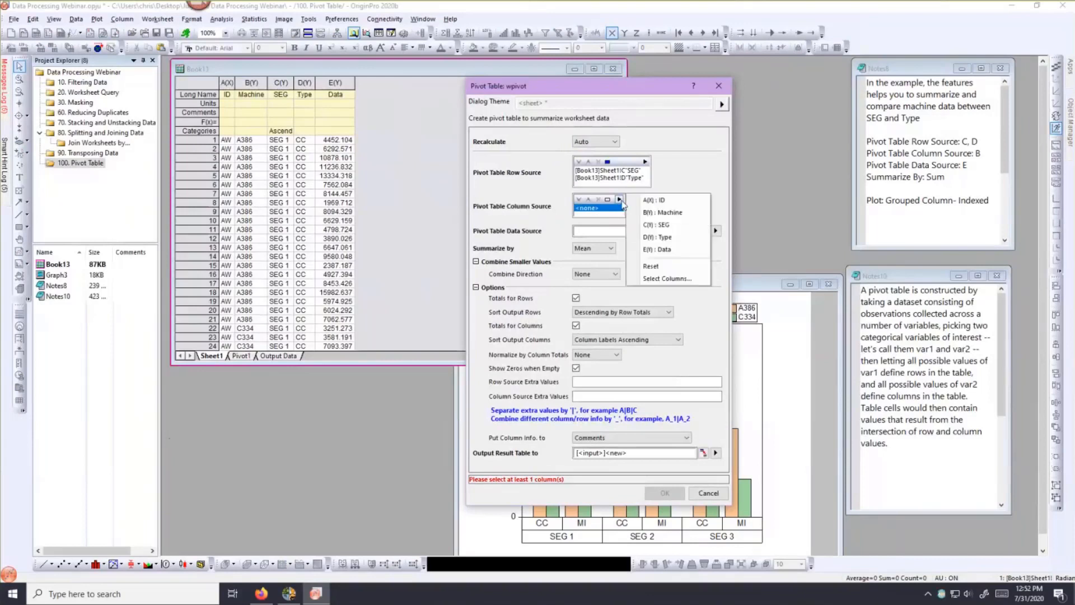
pyautogui.click(640, 219)
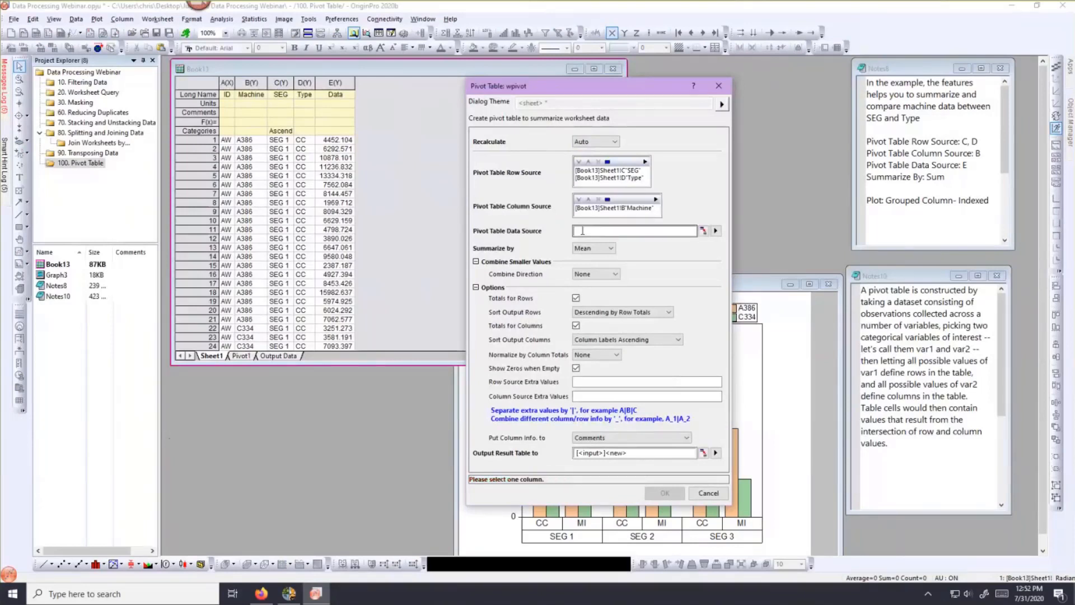
pyautogui.click(715, 231)
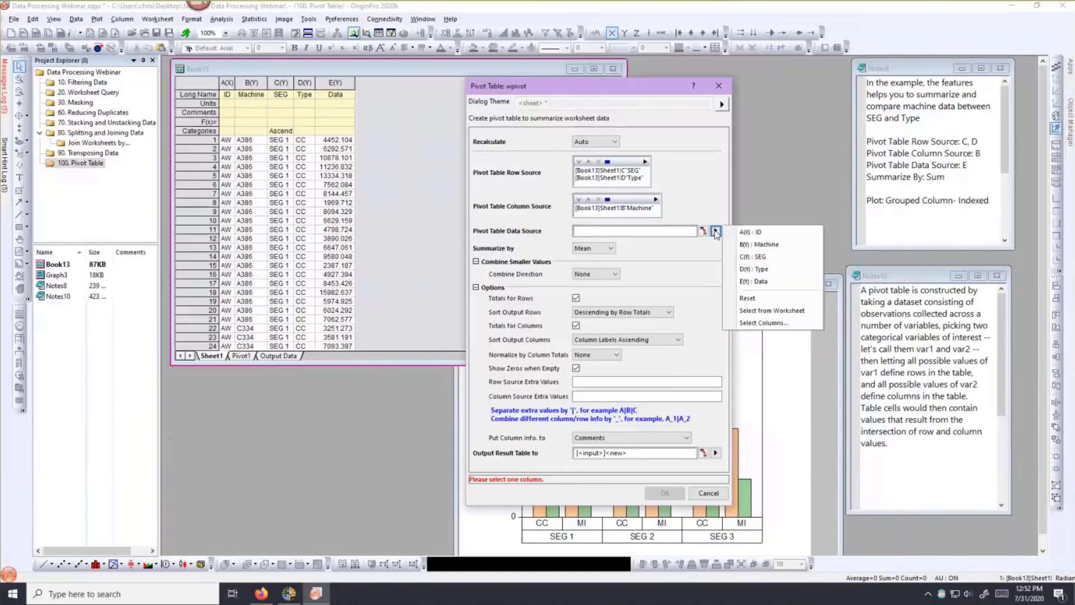
pyautogui.click(744, 282)
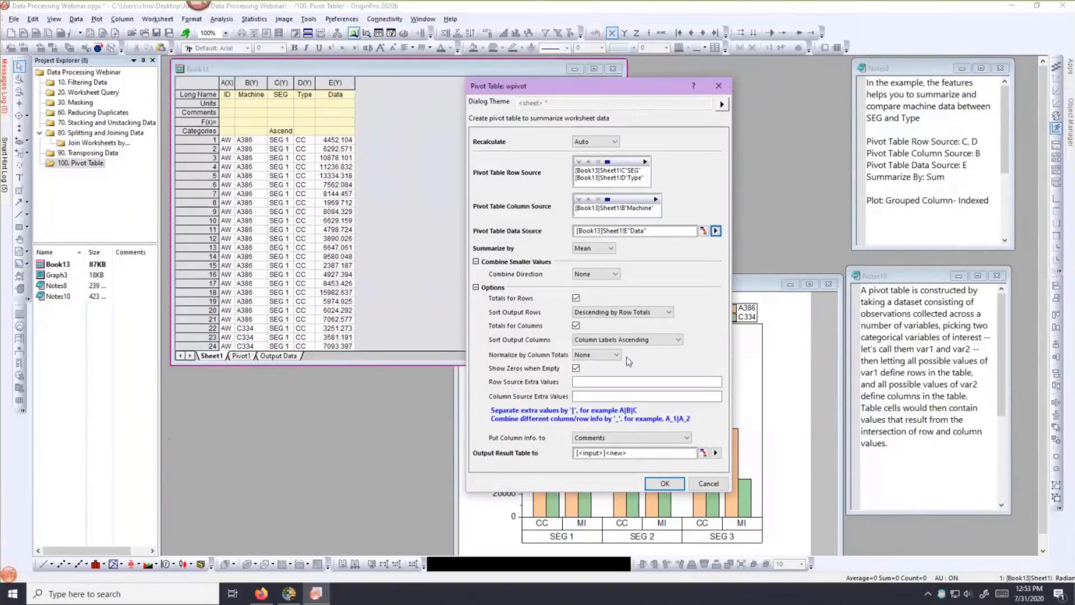
# - Create the pivot table summarized by Sum and widen its Total_SEG_Type column
pyautogui.click(597, 248)
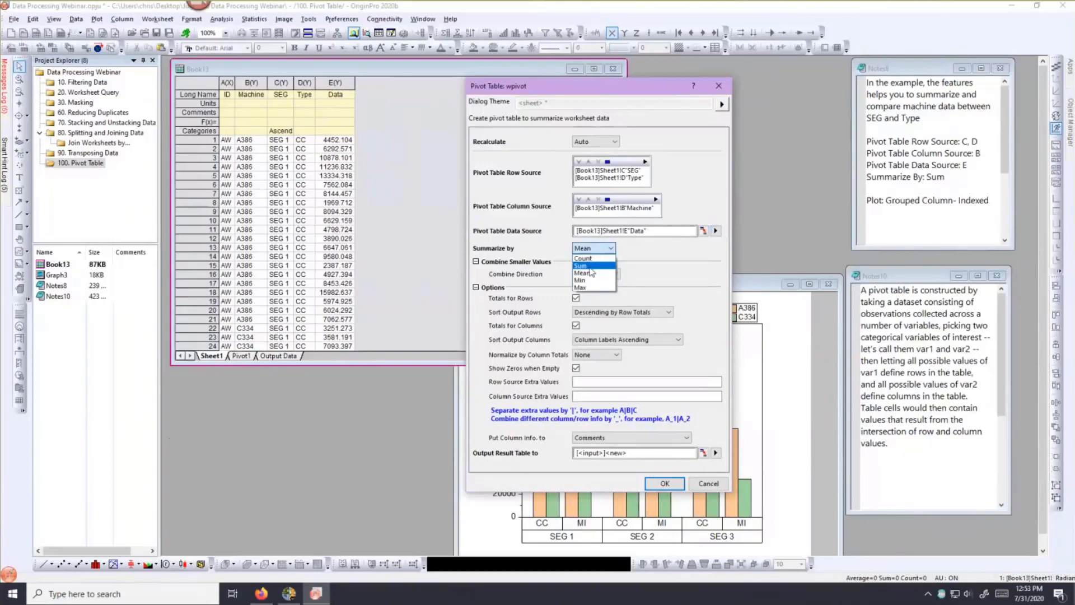
pyautogui.click(592, 265)
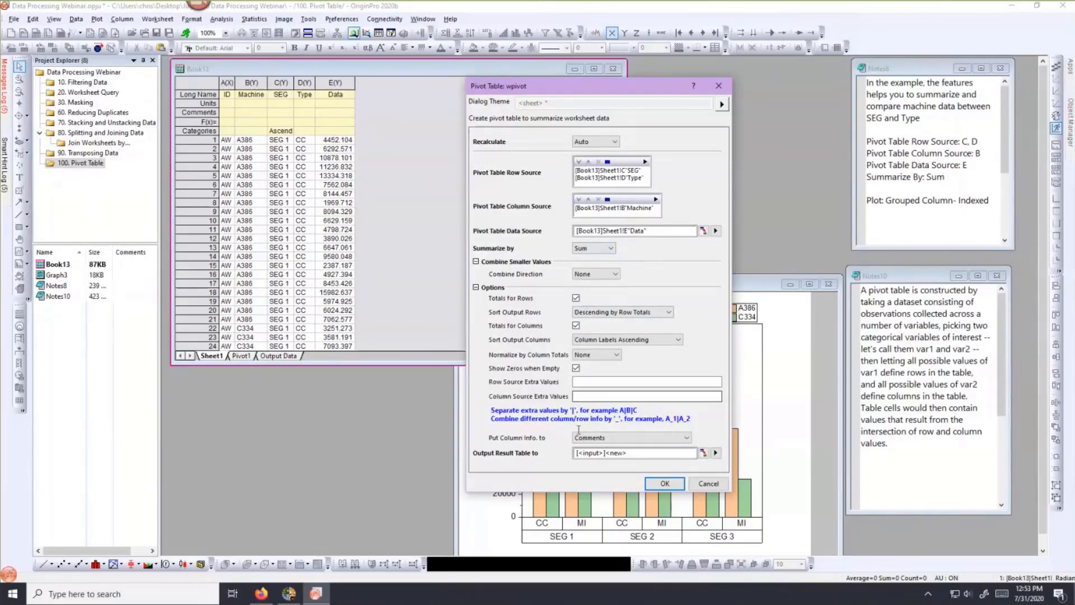
pyautogui.click(664, 482)
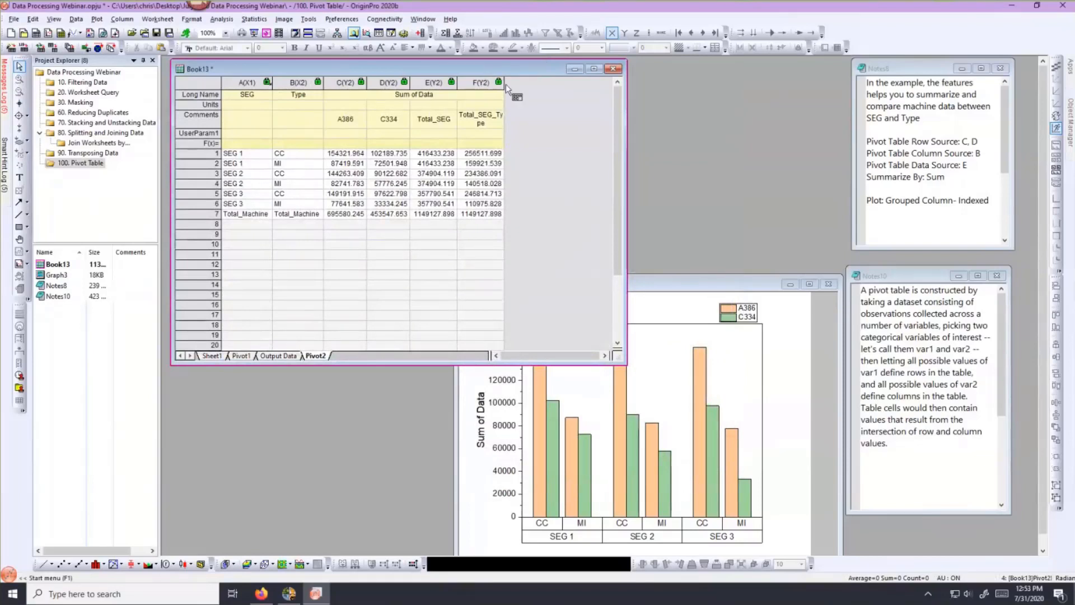
pyautogui.moveTo(505, 84); pyautogui.dragTo(542, 84)
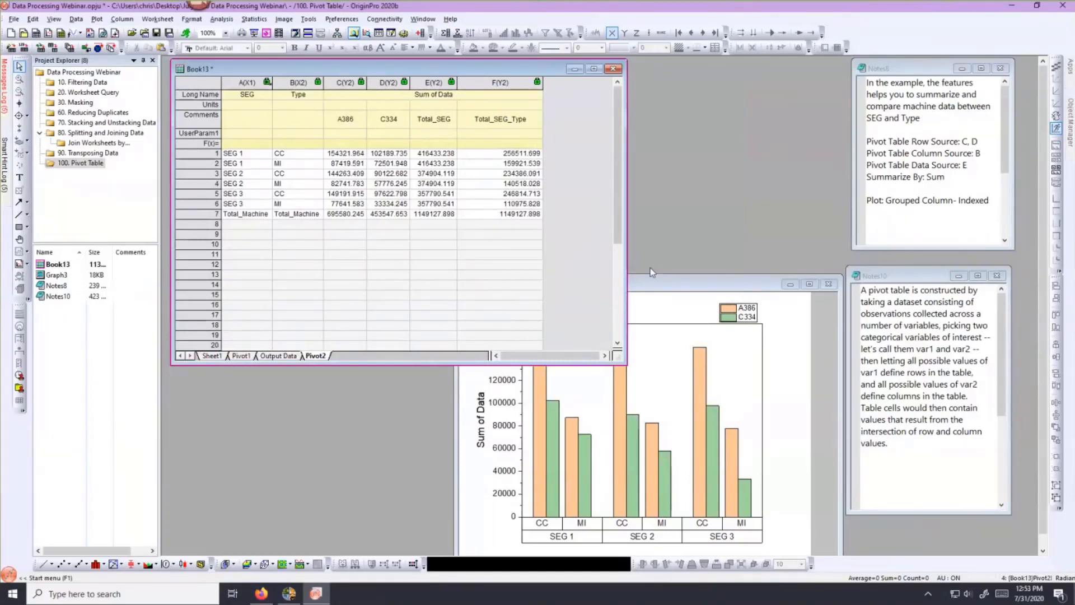
# - Select the A386 and C334 values in rows 1 to 6 of Pivot2 and examine the categorical and basic 2D plot types
pyautogui.moveTo(653, 285); pyautogui.dragTo(676, 234)
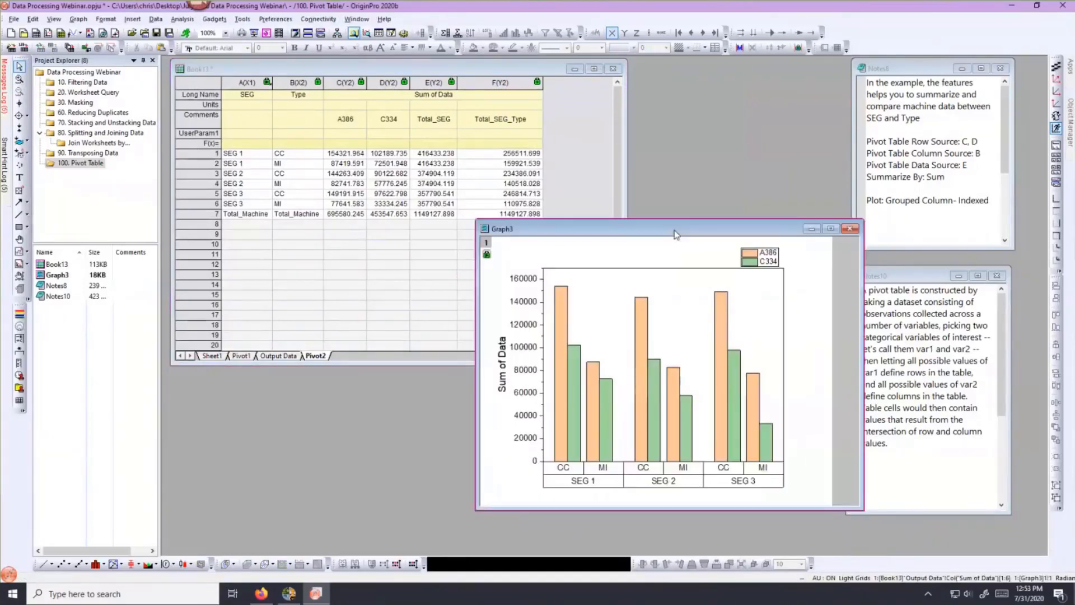
pyautogui.click(332, 71)
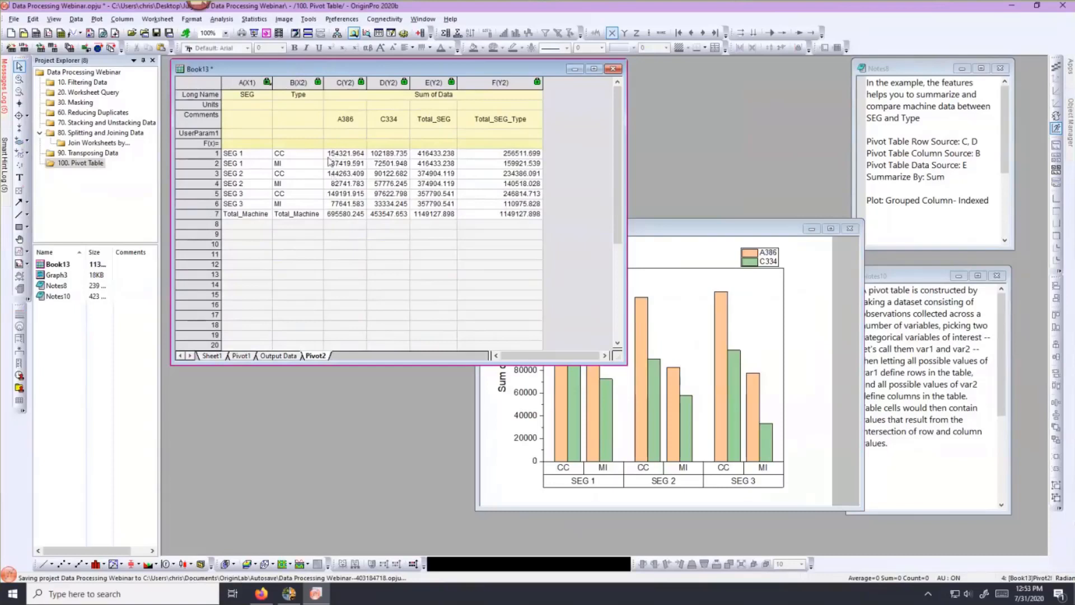
pyautogui.moveTo(332, 155); pyautogui.dragTo(387, 205)
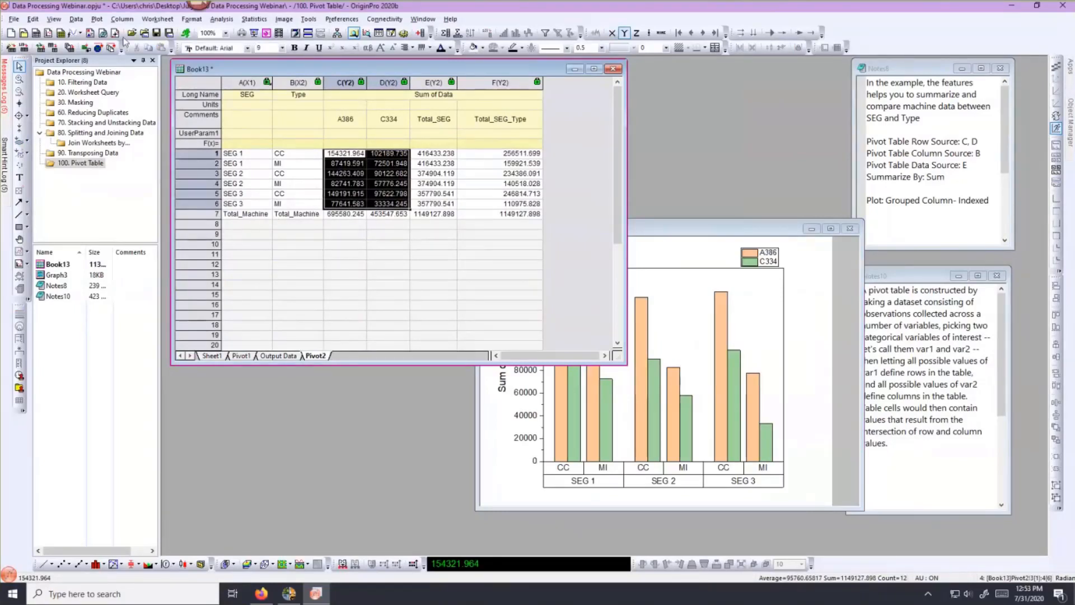
pyautogui.click(98, 20)
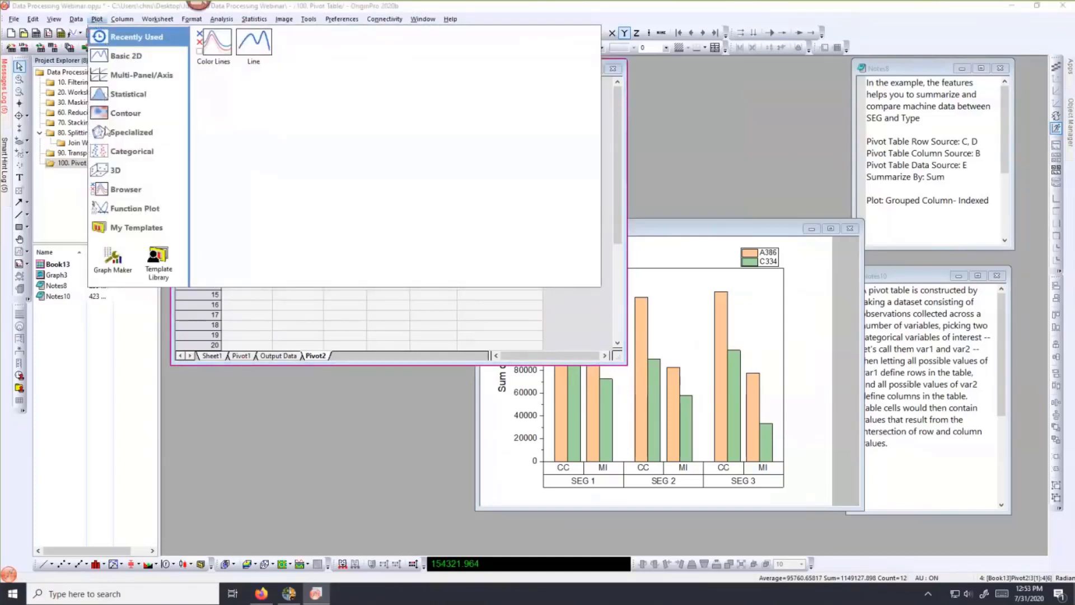
pyautogui.moveTo(109, 159)
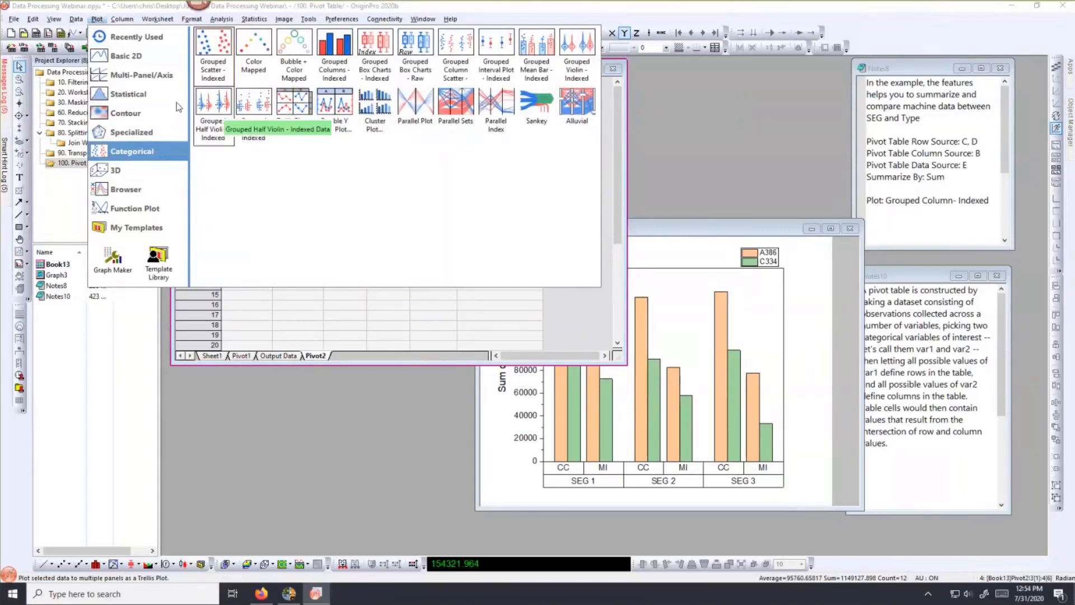
pyautogui.moveTo(138, 63)
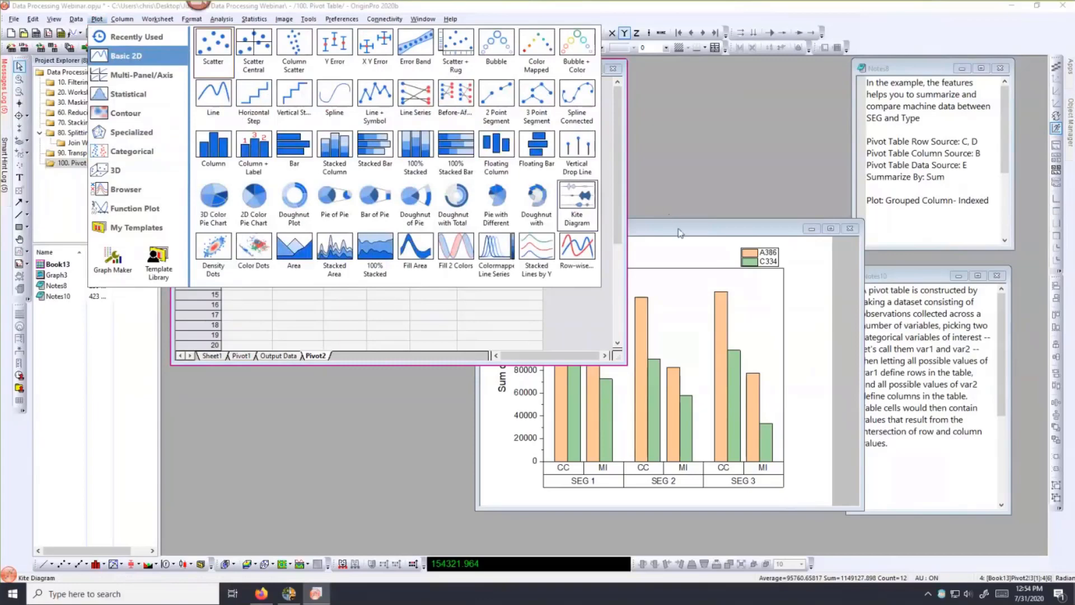
# - Enlarge the grouped column graph and place it over the workbook so the pivot sheet's SEG column stays visible
pyautogui.moveTo(679, 233); pyautogui.dragTo(433, 78)
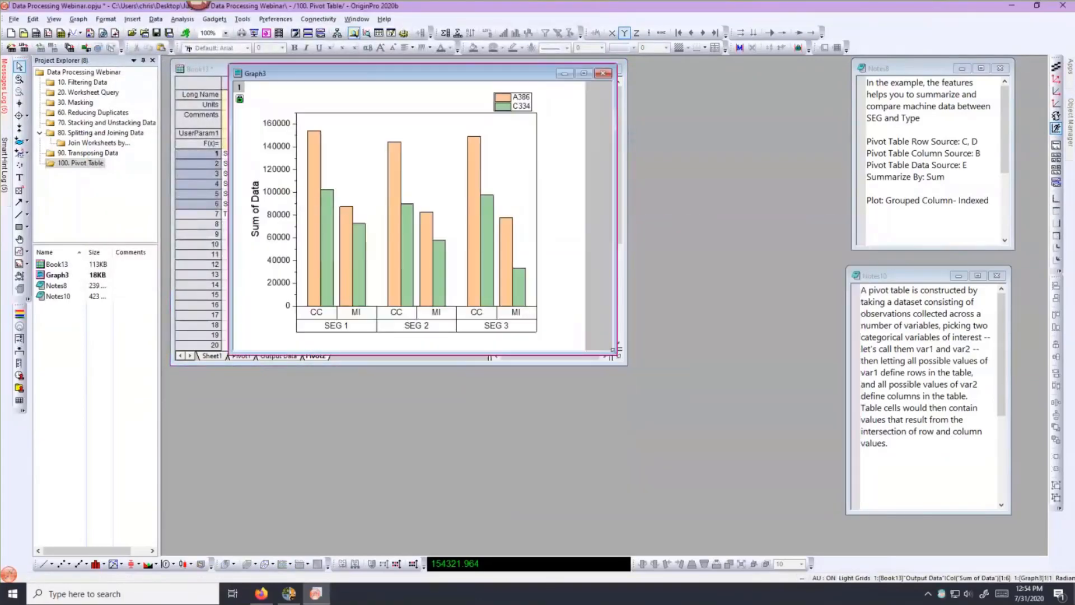
pyautogui.moveTo(618, 350); pyautogui.dragTo(717, 432)
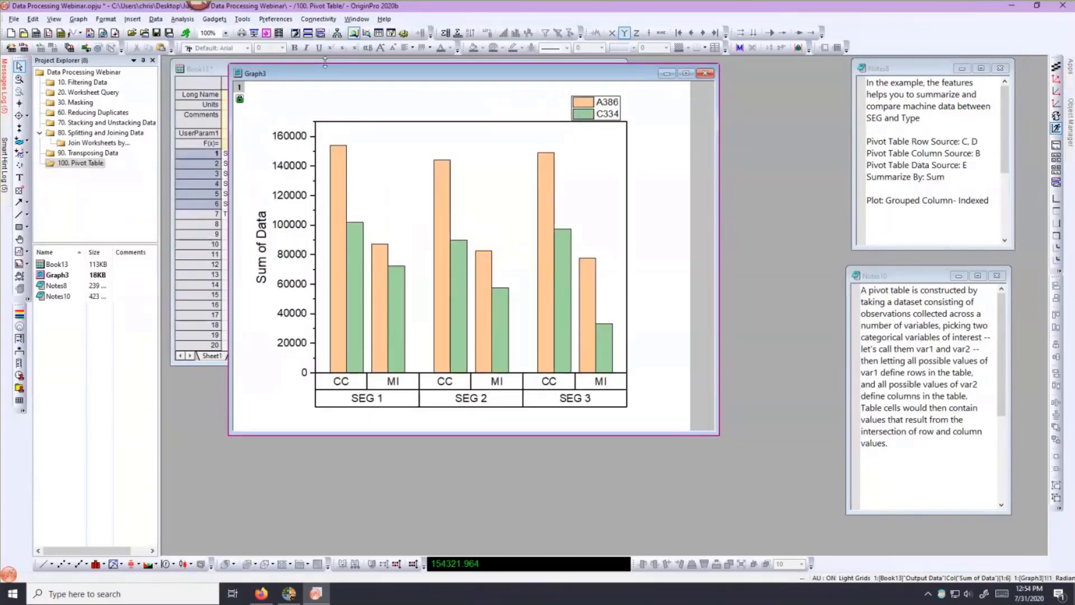
pyautogui.moveTo(406, 79); pyautogui.dragTo(485, 81)
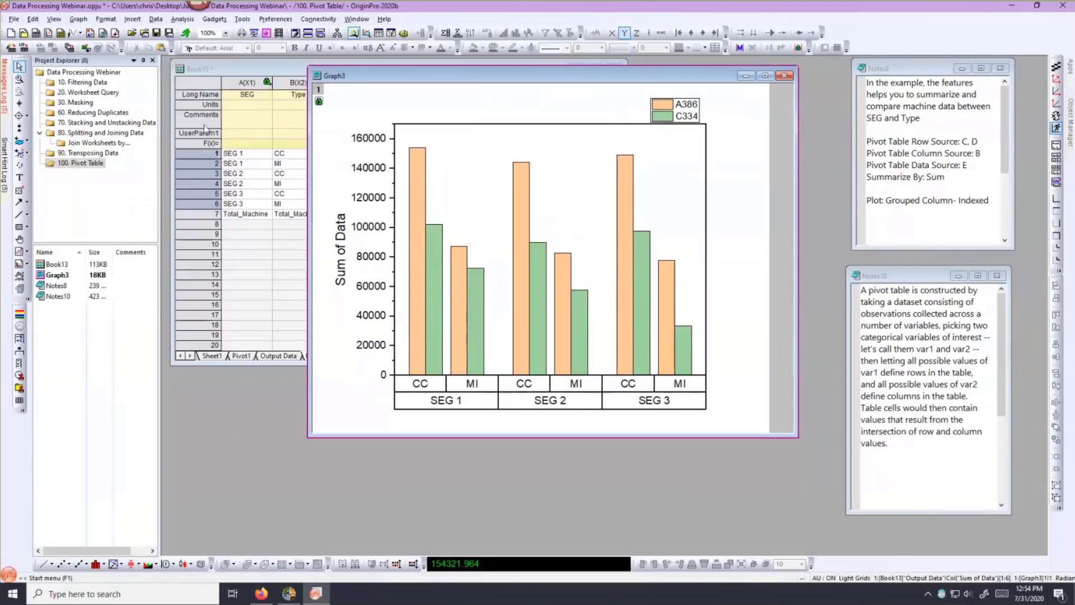
pyautogui.click(61, 93)
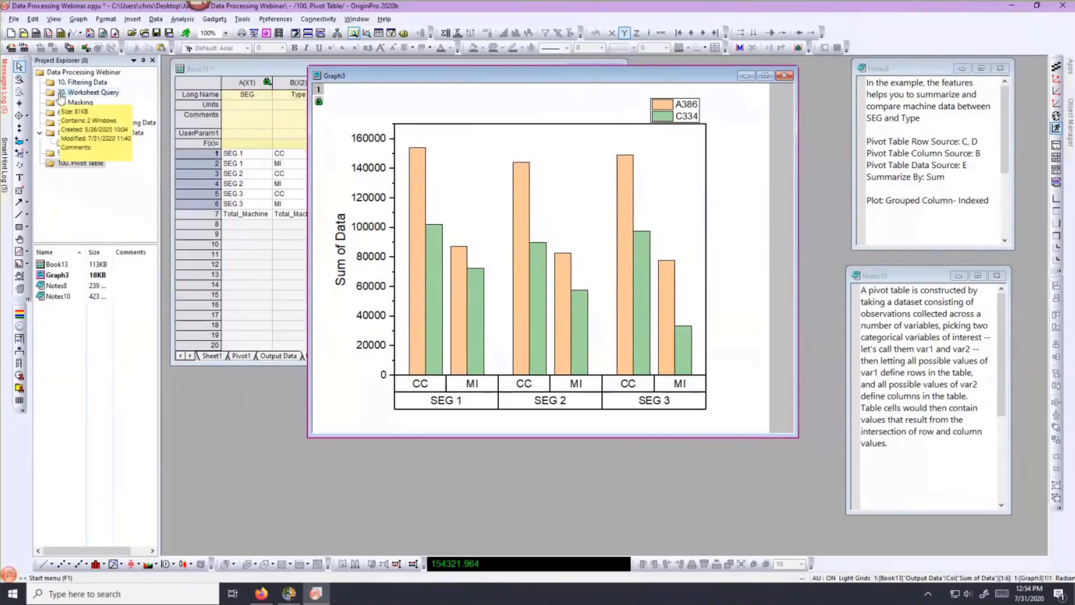